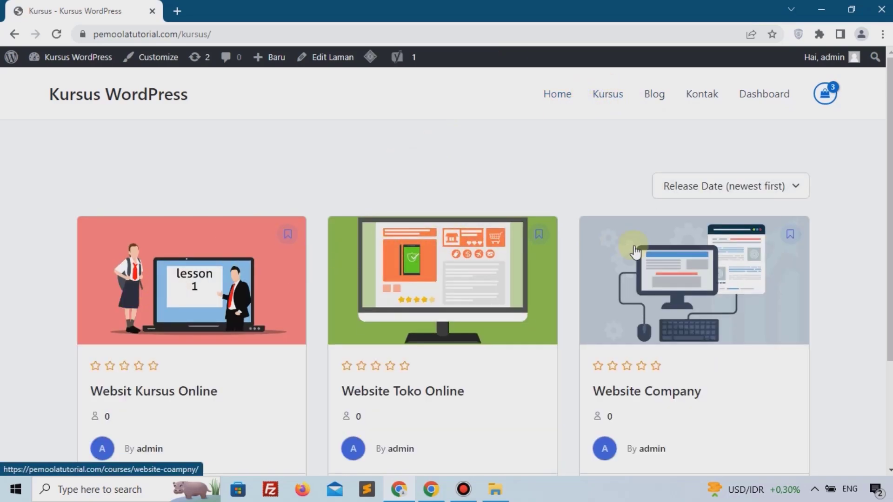
# Browse the site's Blog page, then the Kontak contact page.
pyautogui.scroll(-3, 634, 252)
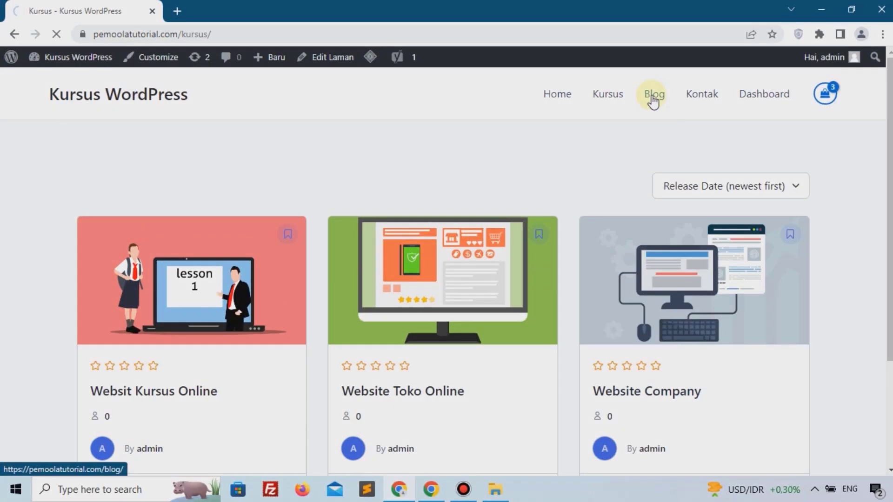
pyautogui.click(653, 97)
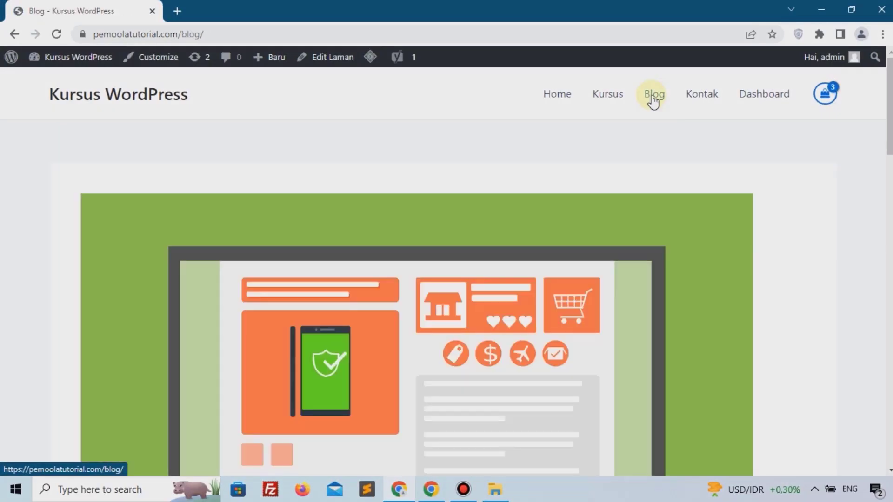
pyautogui.scroll(-12, 650, 130)
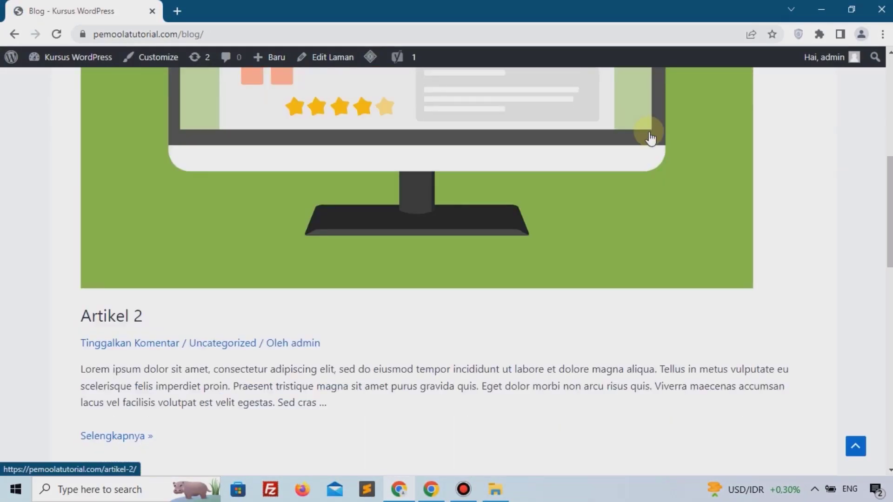
pyautogui.scroll(-10, 649, 135)
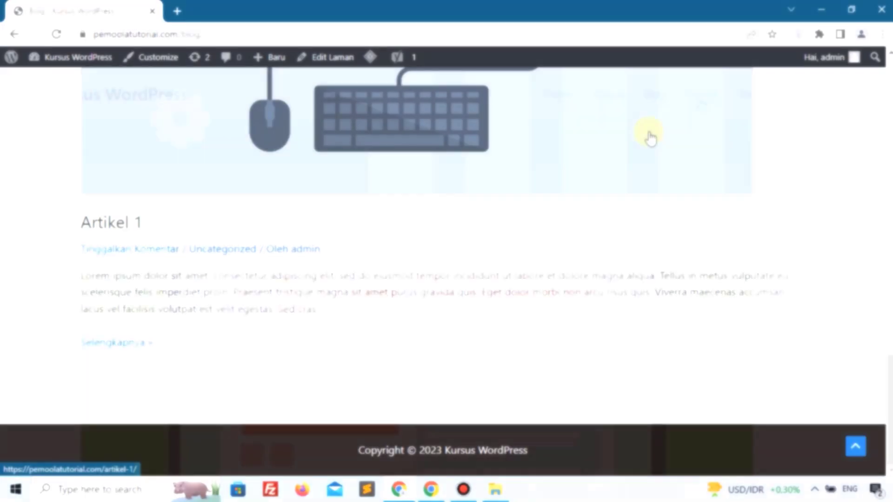
pyautogui.click(699, 99)
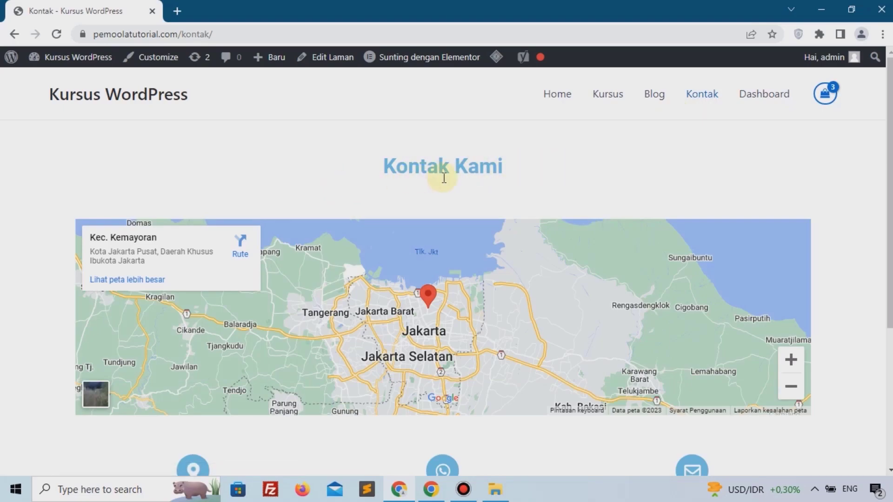
pyautogui.scroll(-5, 496, 169)
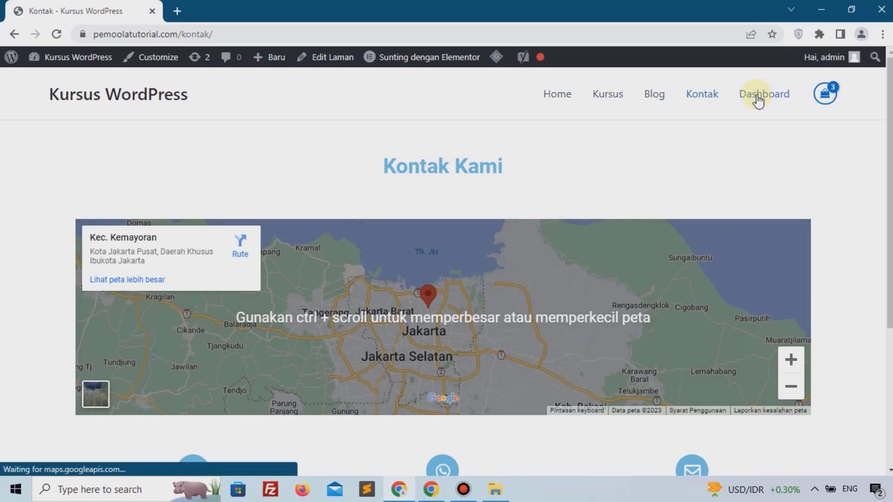
# Look through the course Dashboard page, then return to the Kursus course listing.
pyautogui.click(758, 95)
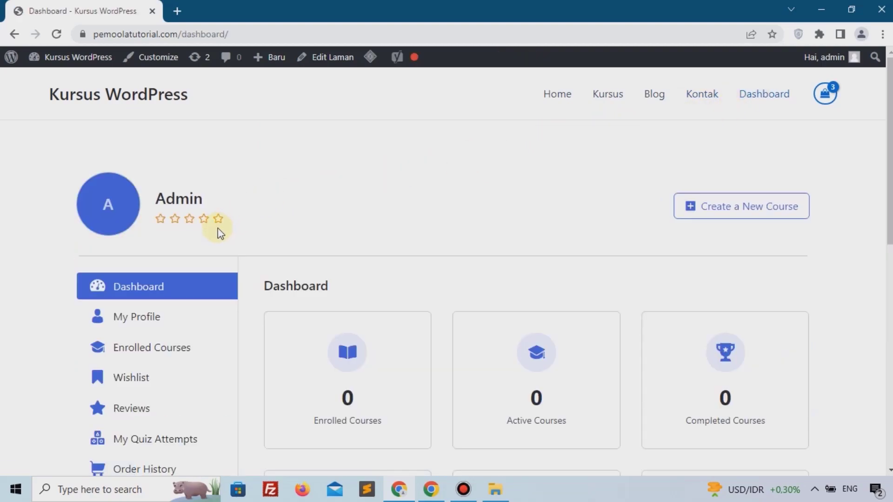
pyautogui.scroll(-1, 220, 233)
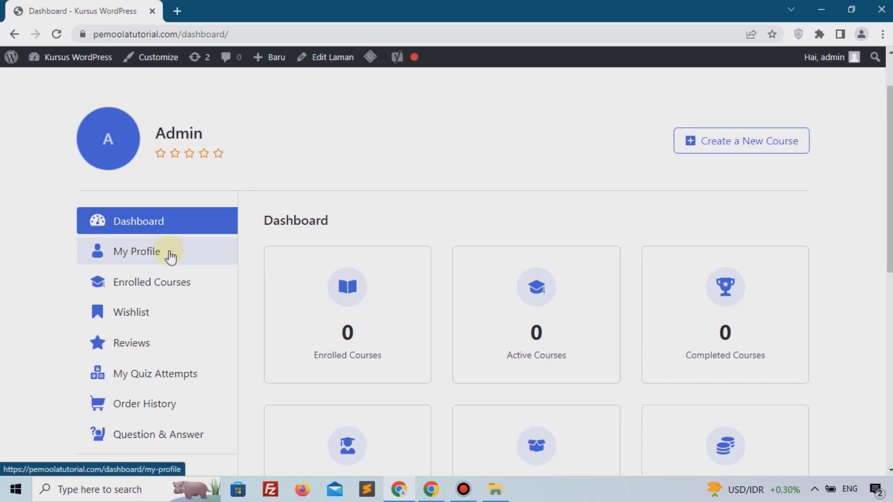
pyautogui.scroll(-5, 169, 281)
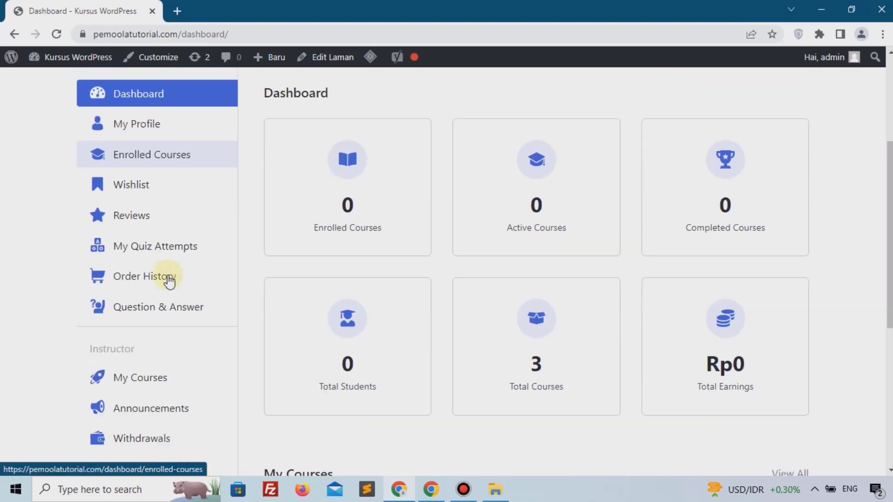
pyautogui.scroll(-4, 169, 281)
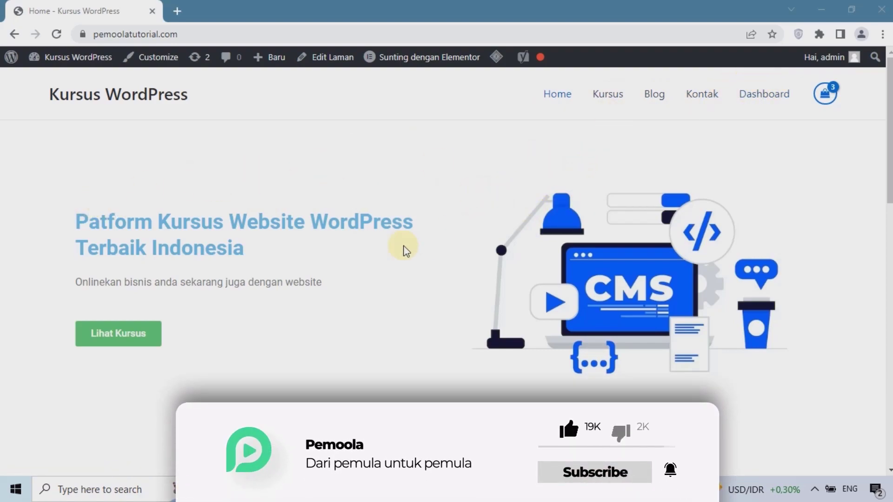
pyautogui.scroll(-5, 265, 275)
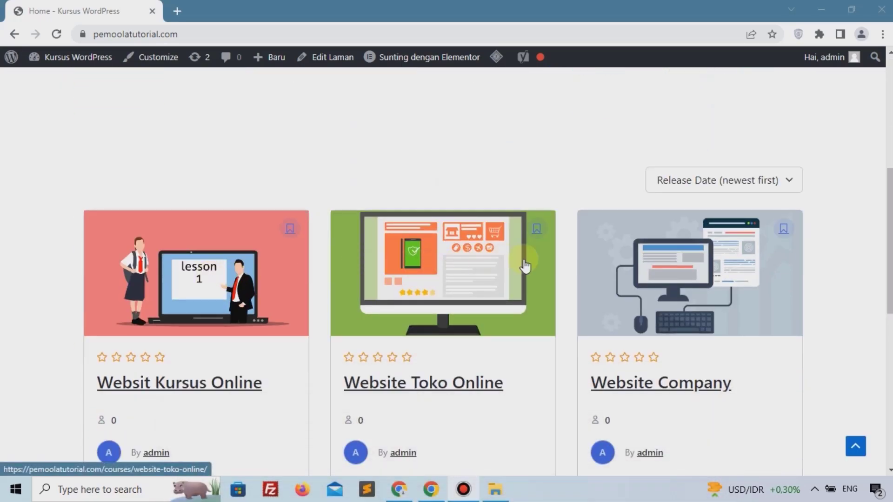
pyautogui.scroll(-3, 747, 249)
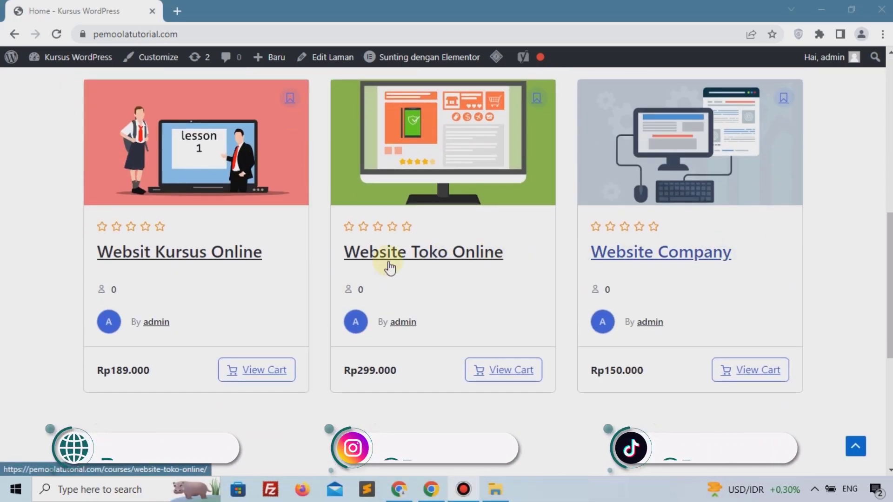
pyautogui.scroll(-7, 273, 277)
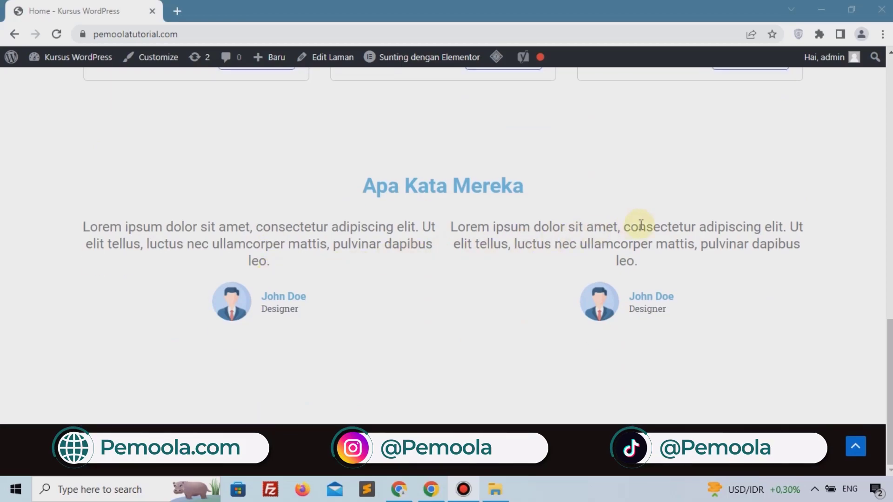
pyautogui.scroll(15, 763, 213)
pyautogui.scroll(2, 764, 213)
pyautogui.click(606, 98)
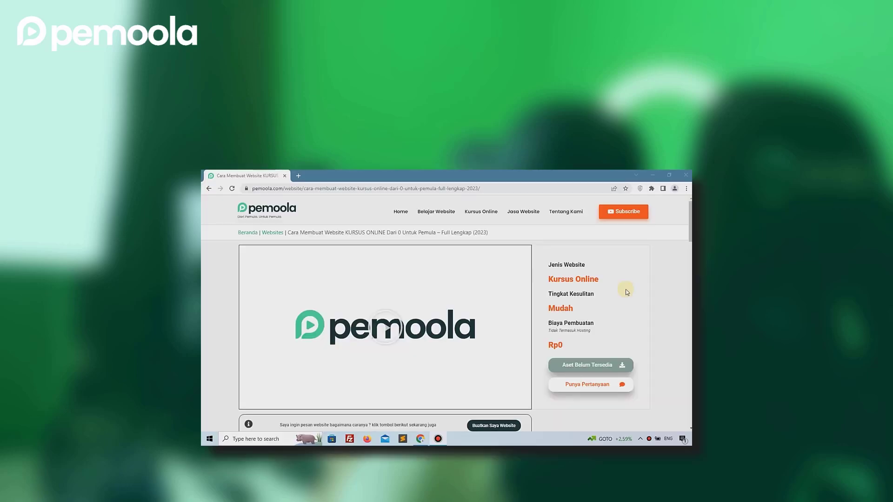
# Read through the Pemoola article 'Cara Membuat Website KURSUS ONLINE'.
pyautogui.scroll(-2, 399, 288)
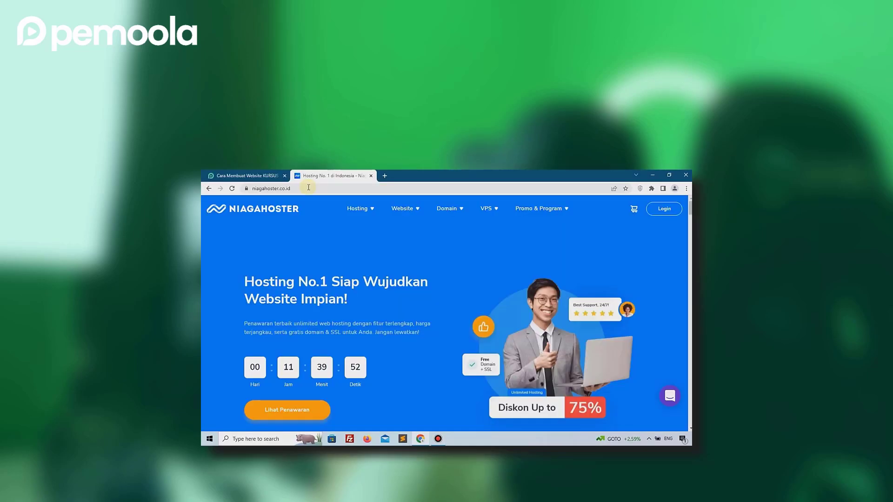
pyautogui.moveTo(371, 214)
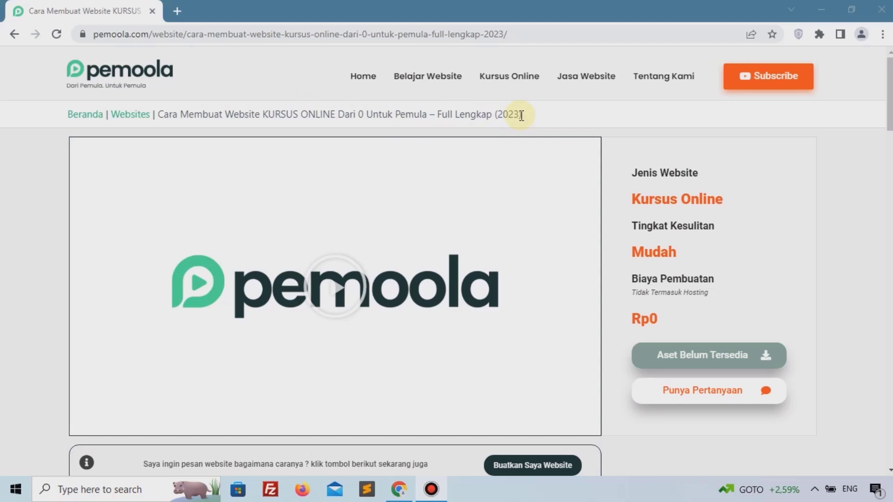
# Find Niagahoster in the 'Tools Yang digunakan' list and open its 'Klik Disini' link in a new tab.
pyautogui.scroll(-1, 601, 197)
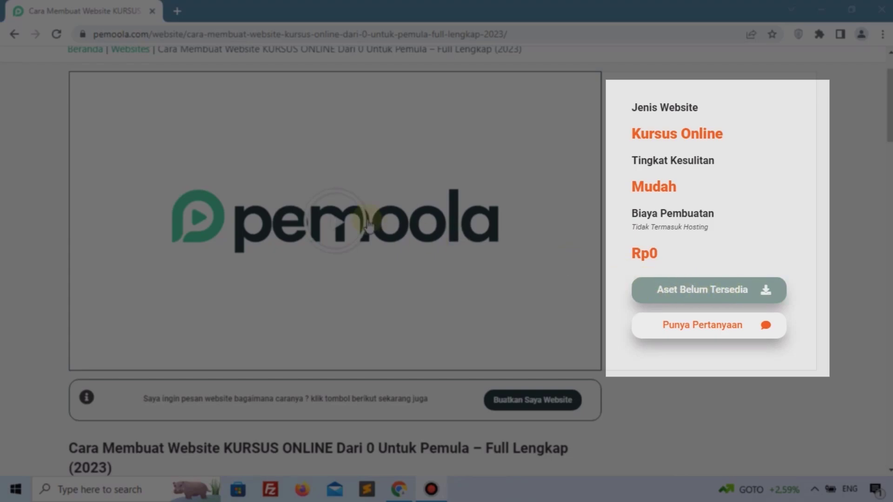
pyautogui.scroll(-2, 59, 232)
pyautogui.scroll(-3, 60, 231)
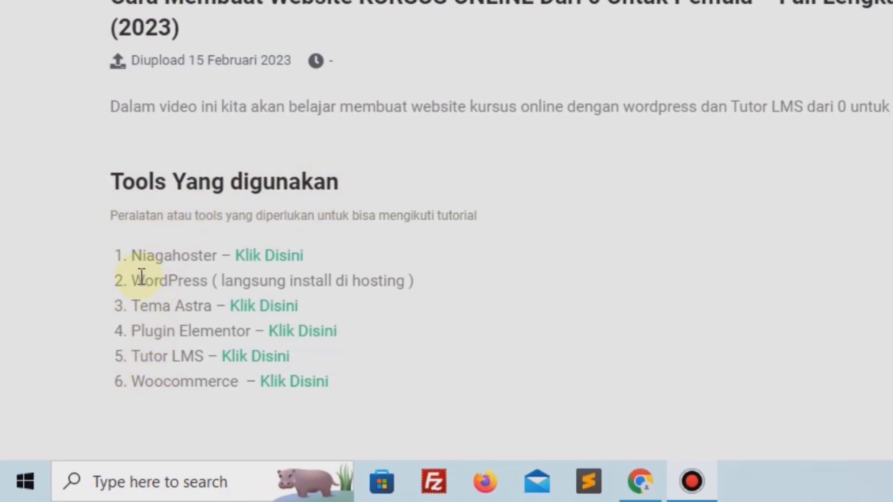
pyautogui.scroll(-2, 273, 160)
pyautogui.scroll(2, 273, 160)
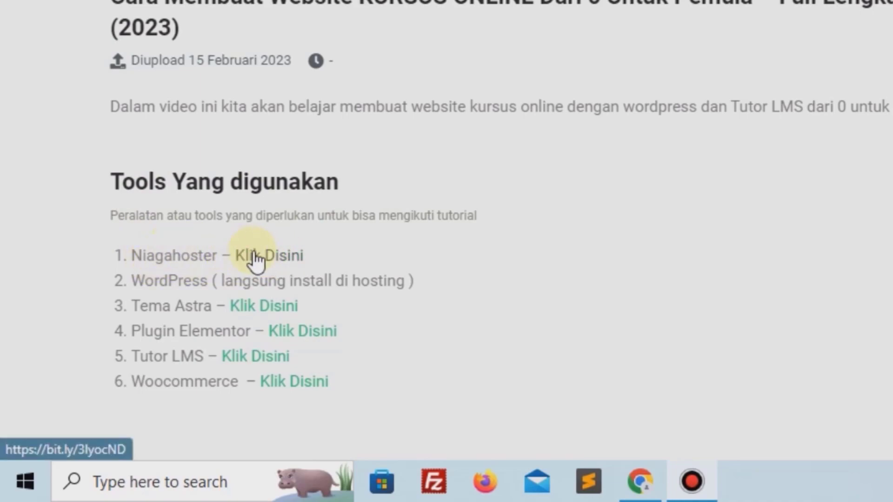
pyautogui.moveTo(122, 318); pyautogui.dragTo(140, 318)
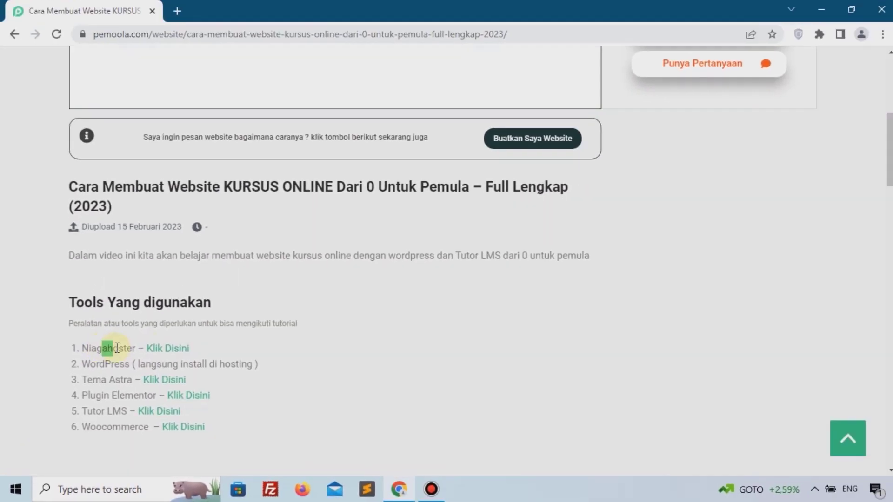
pyautogui.click(167, 348)
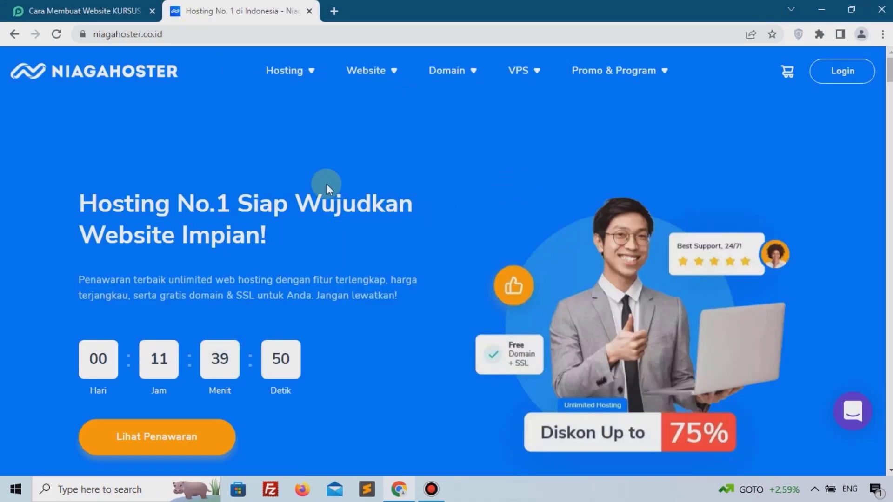
# Go to Unlimited Hosting and choose the Personal plan, reaching its 3-year order page.
pyautogui.moveTo(304, 75)
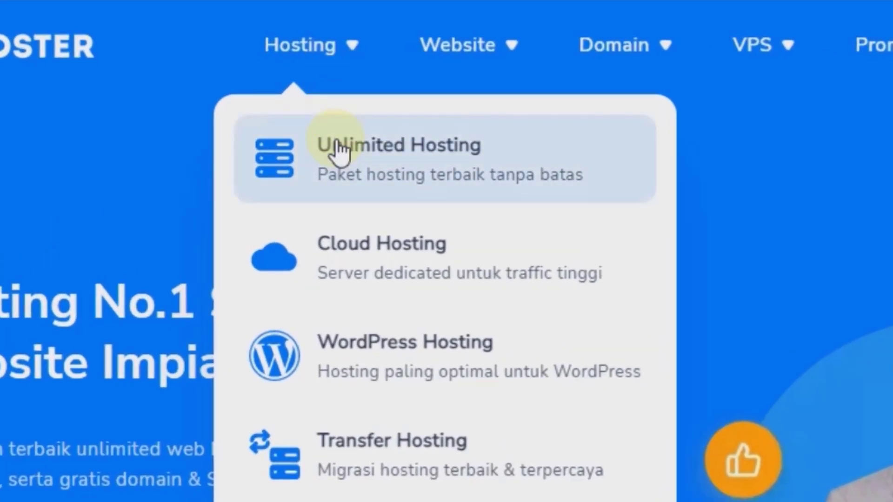
pyautogui.click(338, 150)
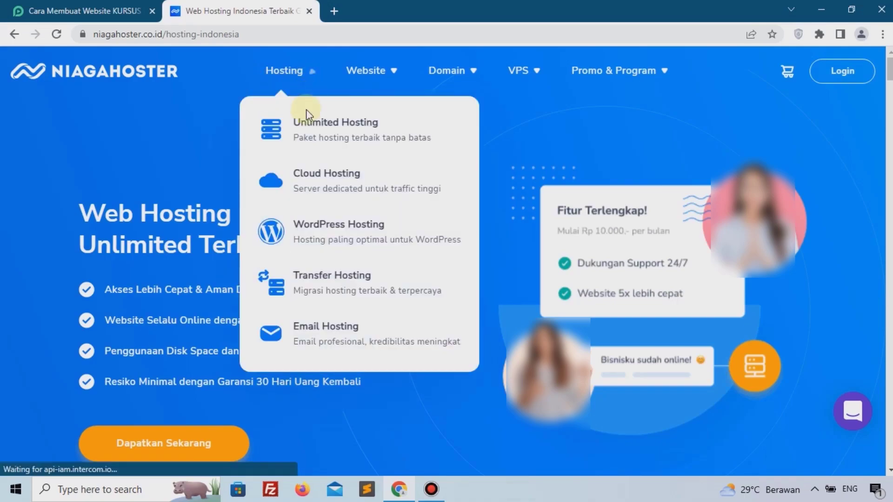
pyautogui.scroll(-15, 108, 211)
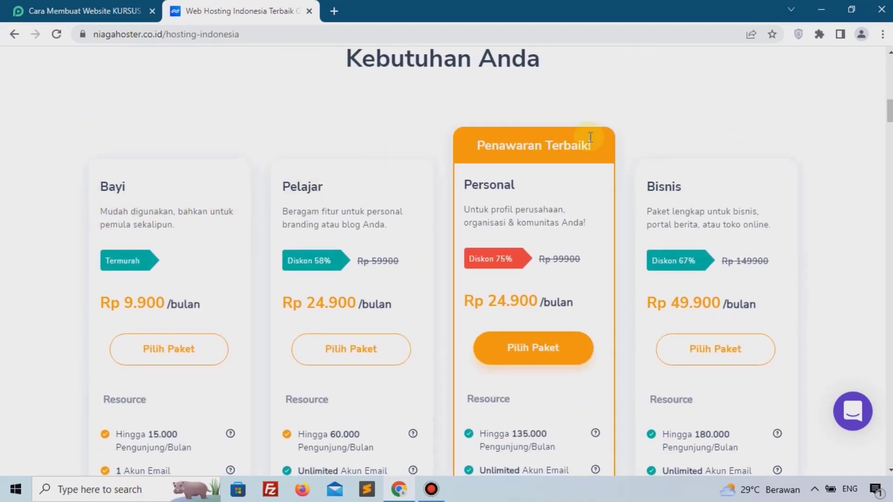
pyautogui.scroll(-3, 334, 285)
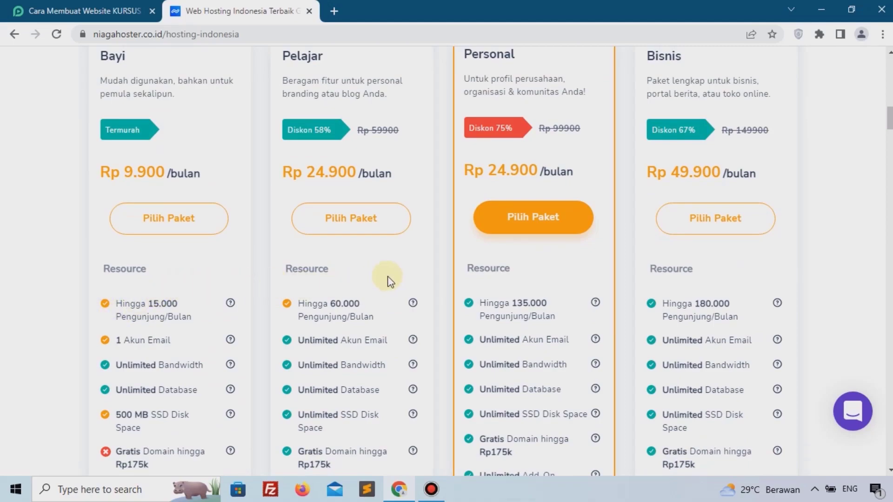
pyautogui.moveTo(212, 319)
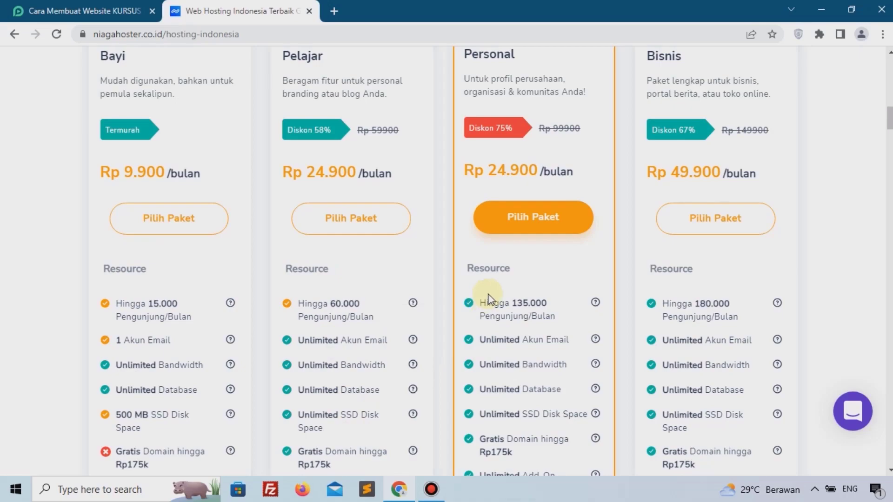
pyautogui.scroll(3, 484, 297)
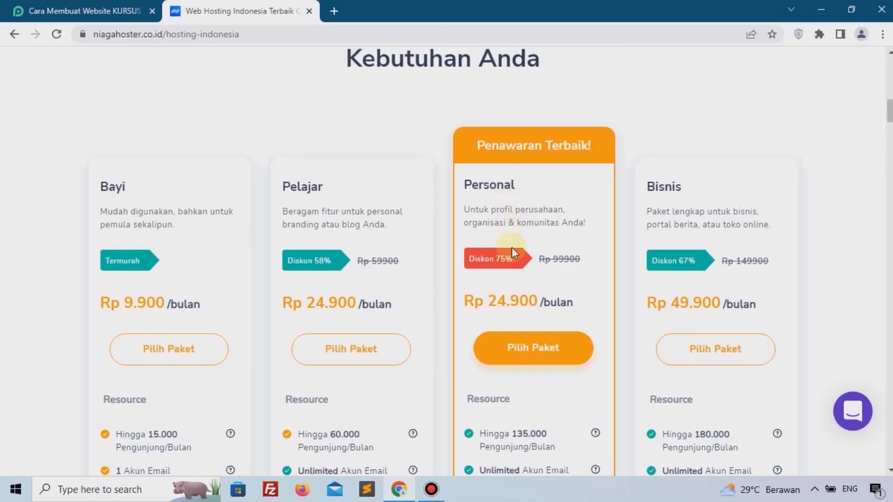
pyautogui.scroll(-2, 511, 305)
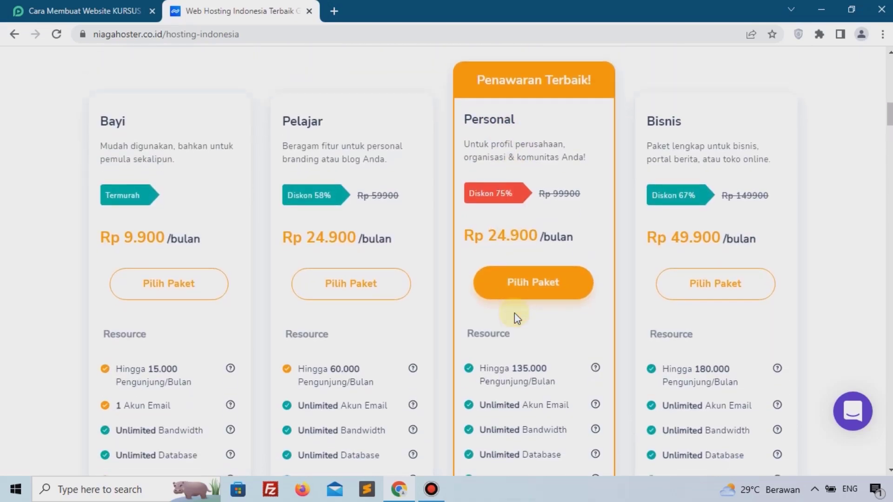
pyautogui.click(535, 289)
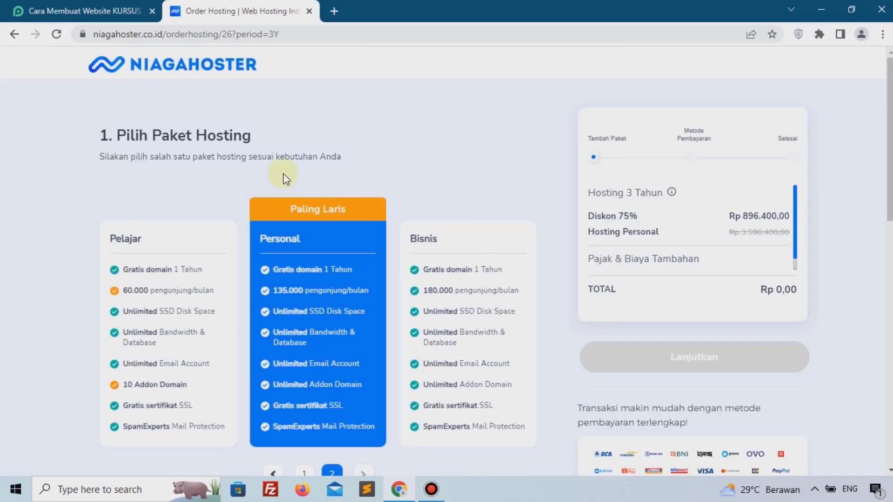
# Change the hosting package duration to 1 Tahun.
pyautogui.scroll(-1, 292, 167)
pyautogui.scroll(-5, 291, 167)
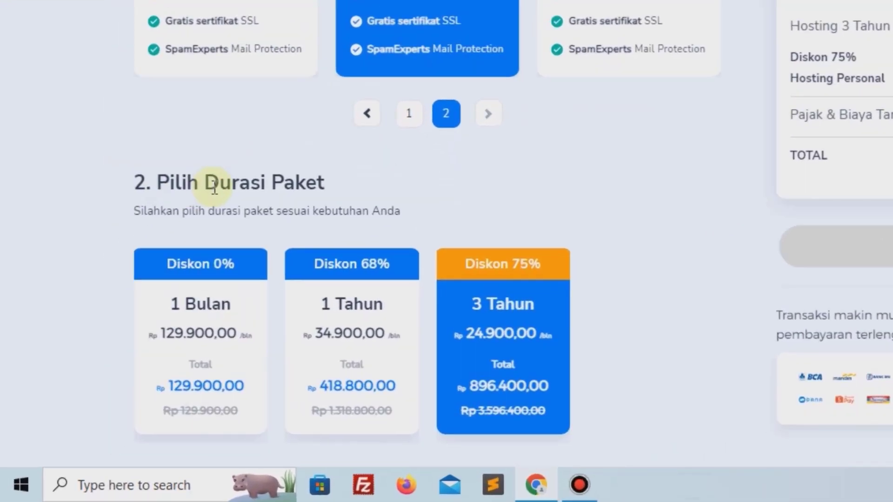
pyautogui.moveTo(163, 265); pyautogui.dragTo(176, 266)
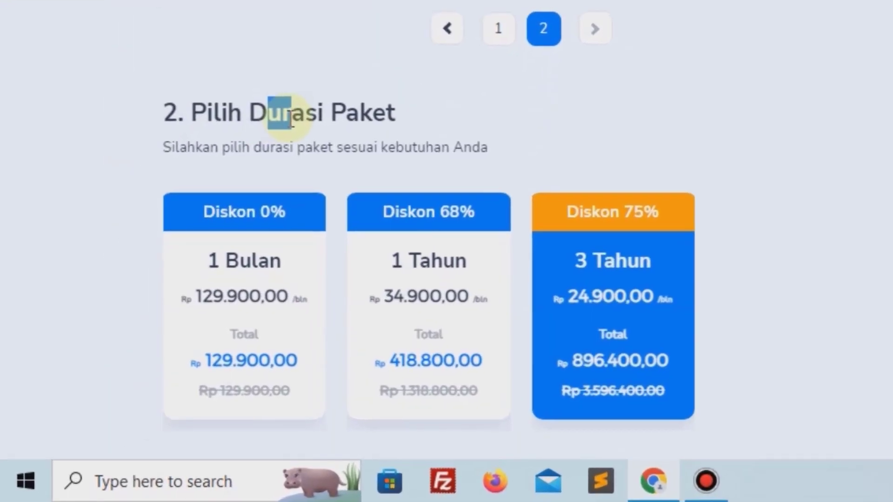
pyautogui.click(408, 281)
# Check that kursusrahmandi.com is available and add the free domain to the cart.
pyautogui.scroll(-5, 416, 280)
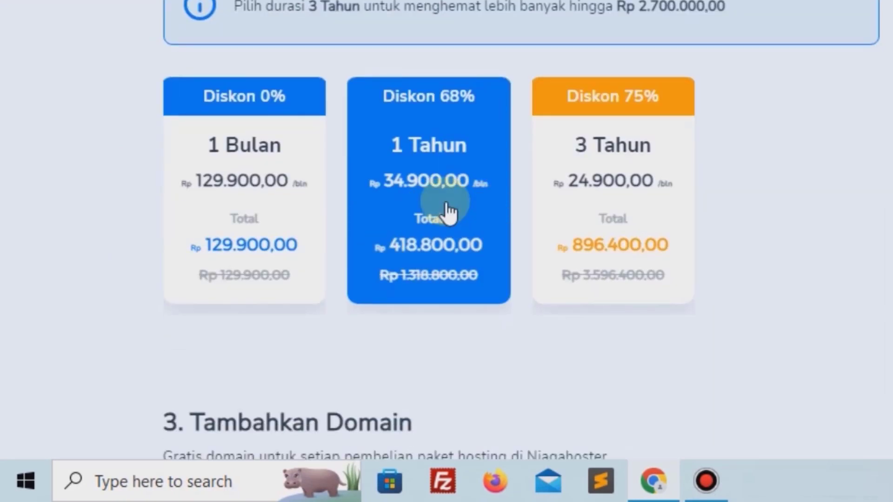
pyautogui.scroll(-5, 424, 218)
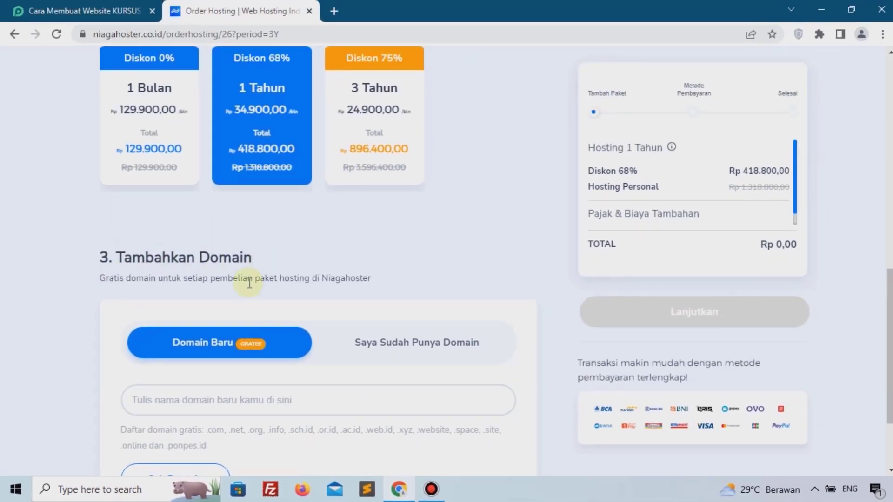
pyautogui.scroll(-2, 262, 243)
pyautogui.click(272, 383)
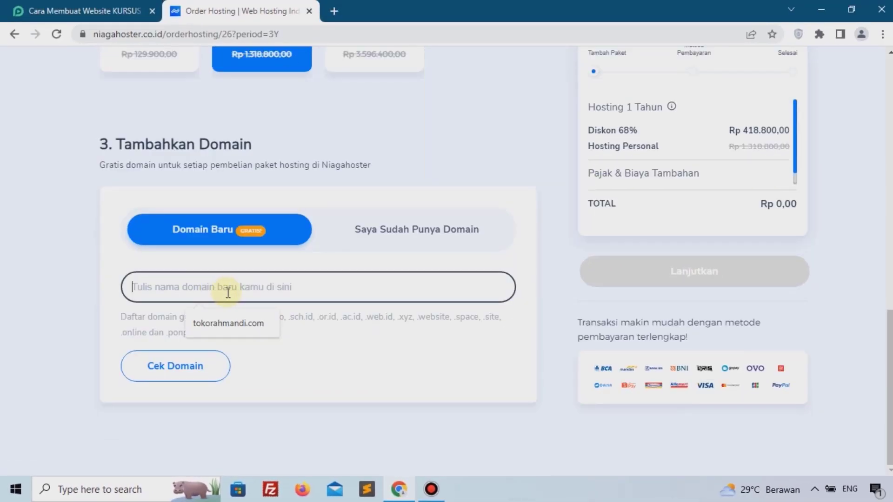
pyautogui.write('kursus')
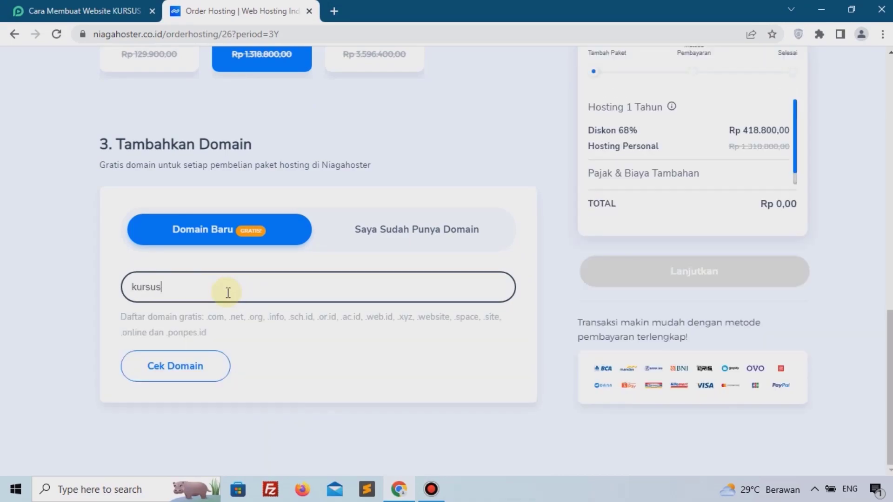
pyautogui.write('rahmandi.com')
pyautogui.click(167, 372)
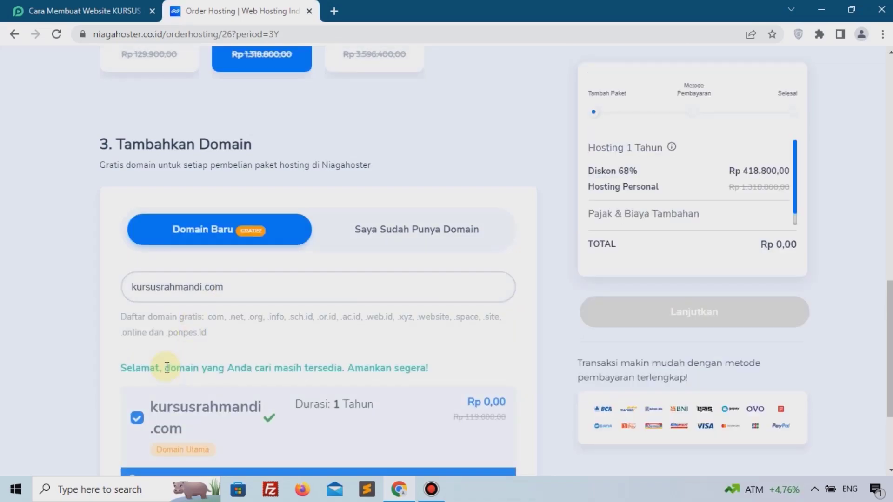
pyautogui.scroll(-3, 141, 349)
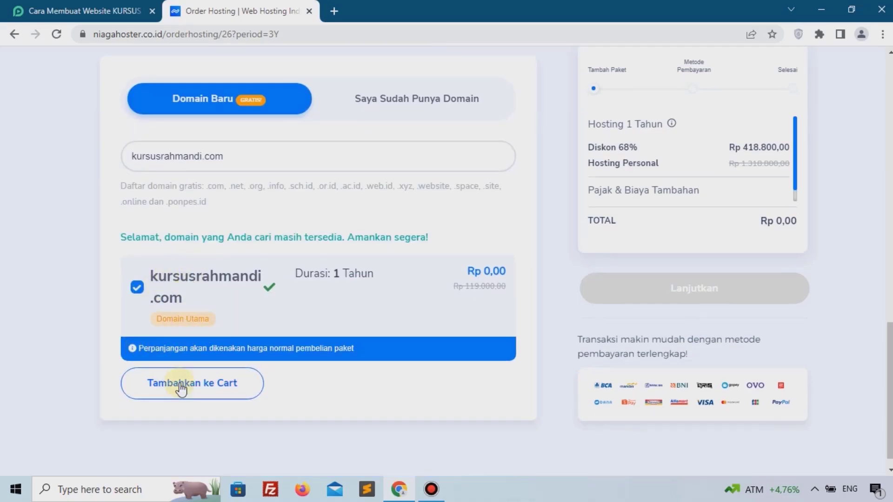
pyautogui.scroll(-5, 205, 394)
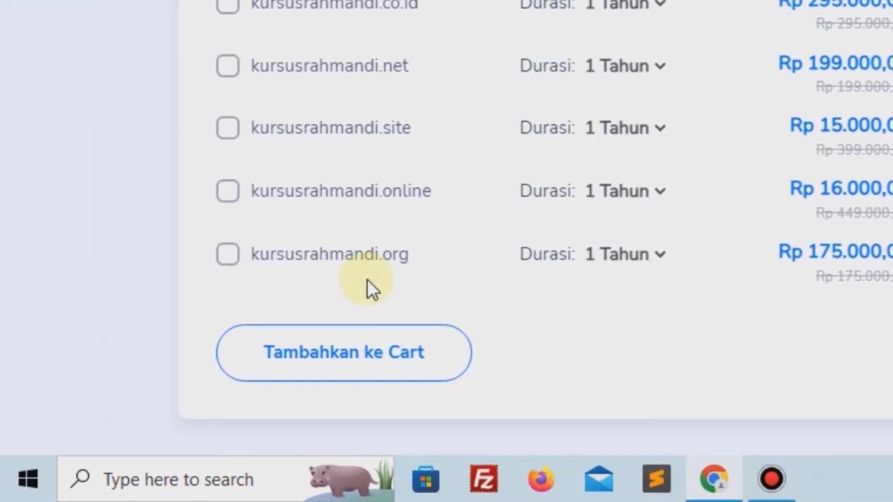
pyautogui.click(385, 361)
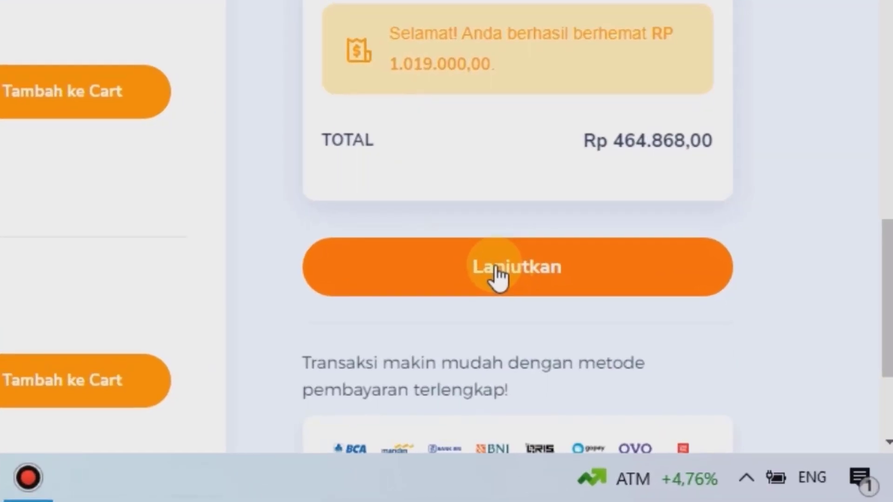
# At checkout, pay by BRI Virtual Account and apply coupon code PEMOOLA.
pyautogui.click(496, 270)
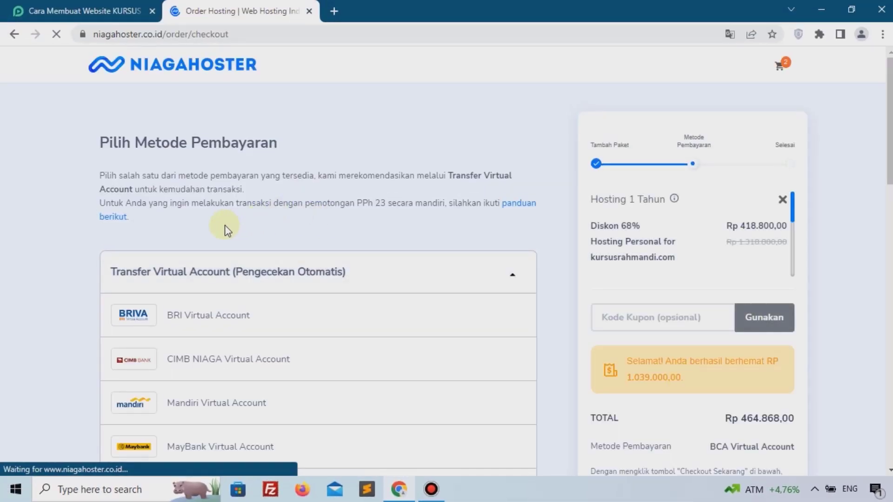
pyautogui.scroll(-5, 176, 342)
pyautogui.scroll(3, 313, 293)
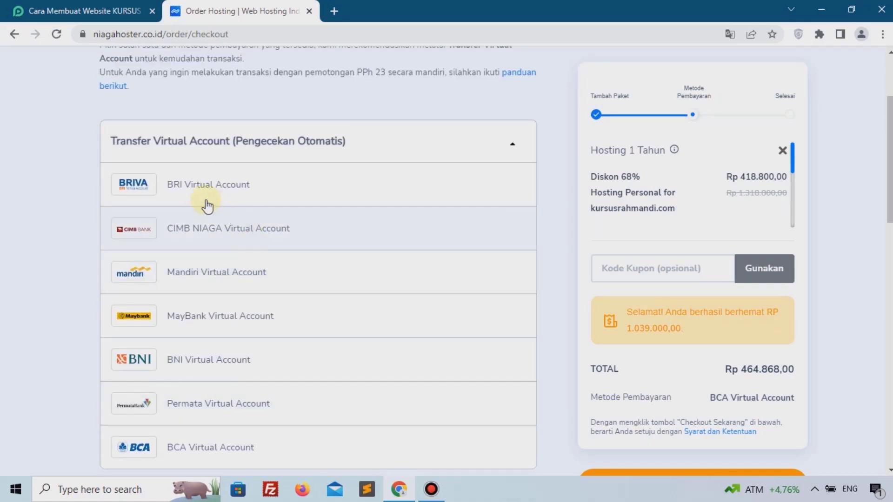
pyautogui.click(255, 188)
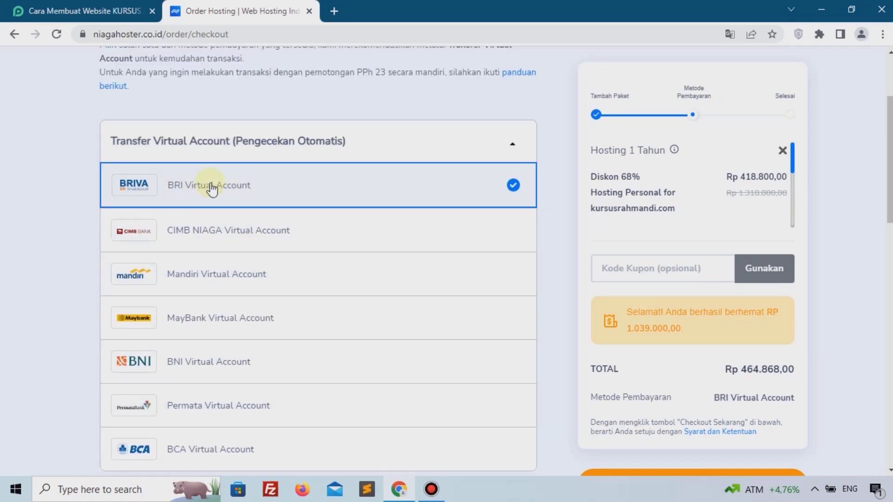
pyautogui.click(629, 262)
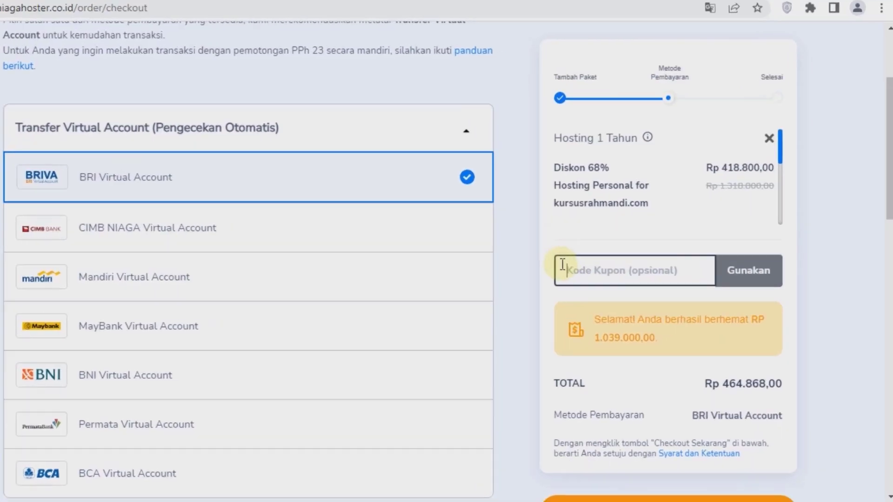
pyautogui.write('PEMOOLA')
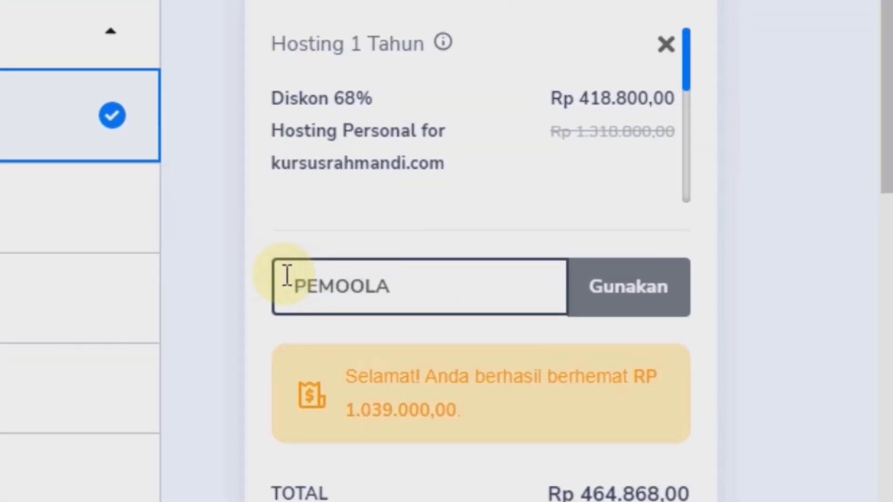
pyautogui.click(637, 303)
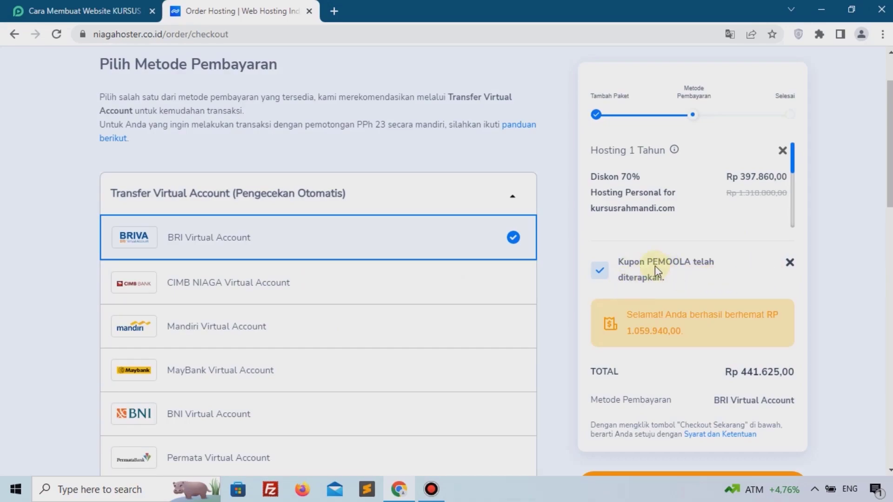
# Proceed to sign in for checkout, switch to new-account registration, and dismiss the McAfee notice.
pyautogui.scroll(-15, 651, 269)
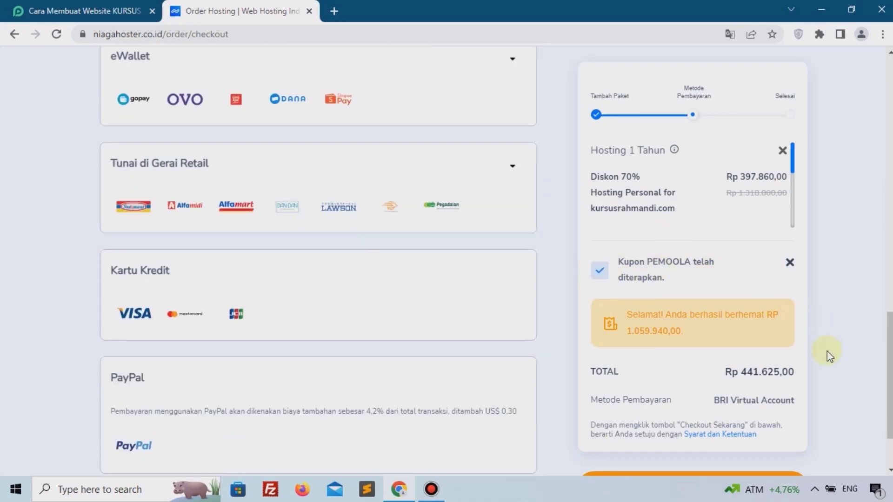
pyautogui.scroll(-2, 826, 345)
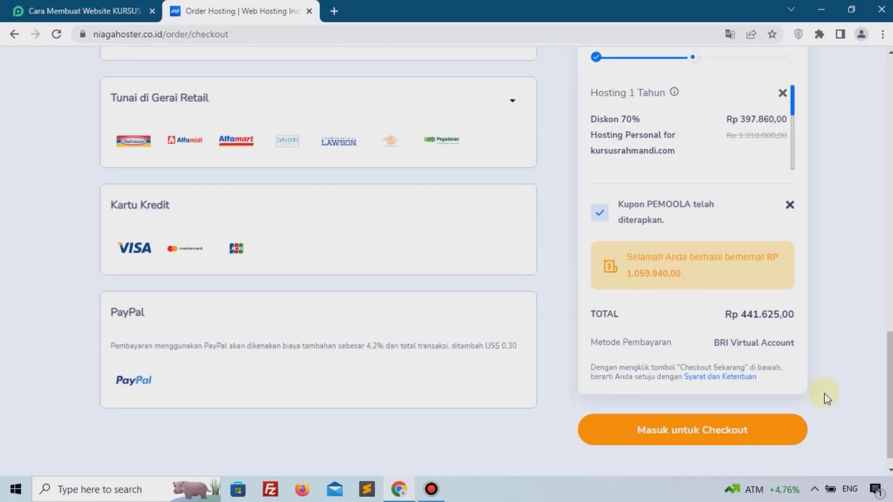
pyautogui.click(728, 431)
pyautogui.click(523, 189)
pyautogui.scroll(-4, 522, 189)
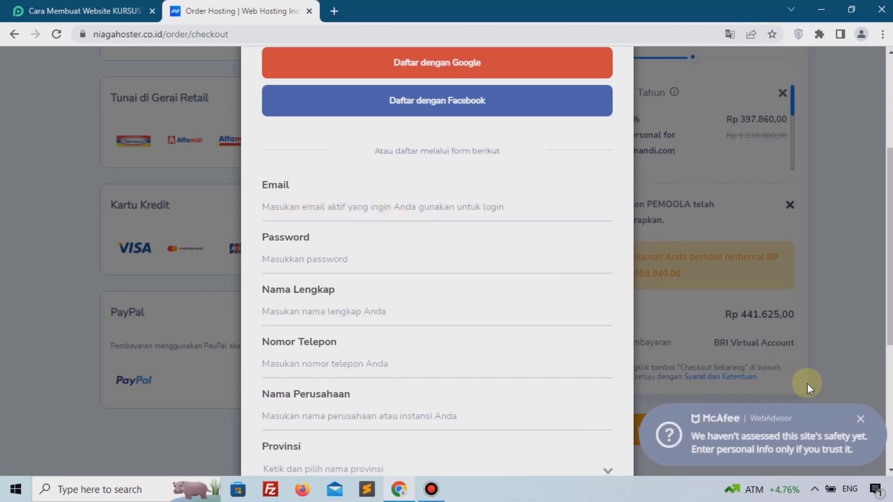
pyautogui.click(860, 419)
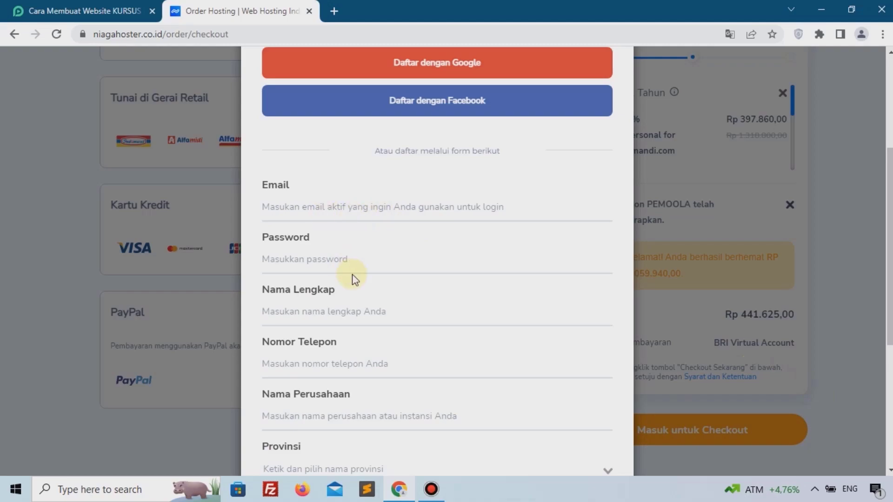
# Close the login/register prompt and return to the top of the member area.
pyautogui.scroll(-5, 352, 274)
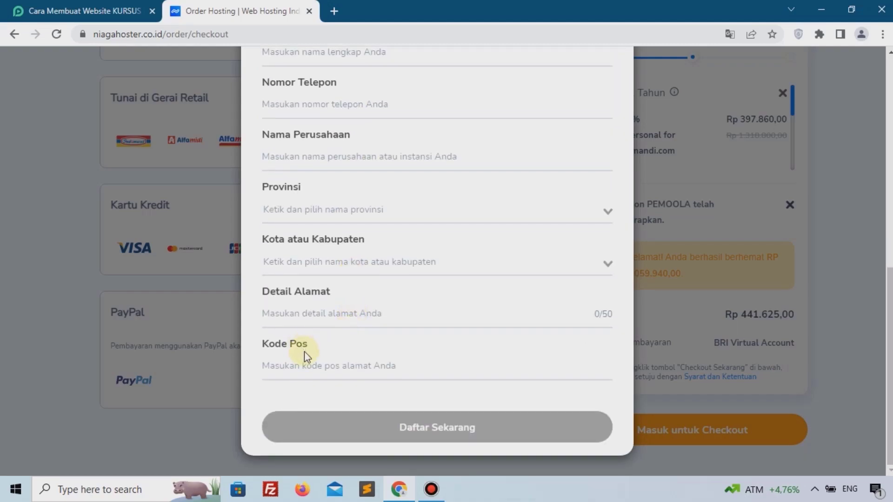
pyautogui.scroll(6, 372, 342)
pyautogui.scroll(-6, 398, 323)
pyautogui.scroll(2, 465, 259)
pyautogui.scroll(5, 465, 260)
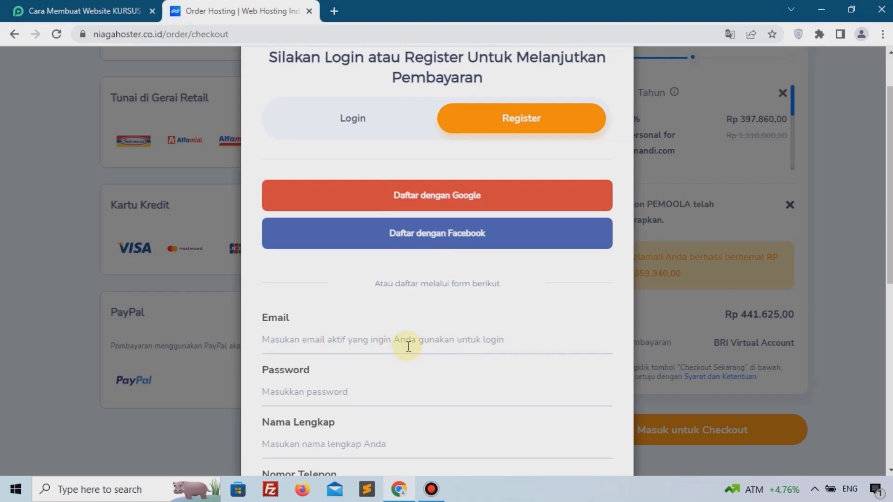
pyautogui.scroll(2, 408, 346)
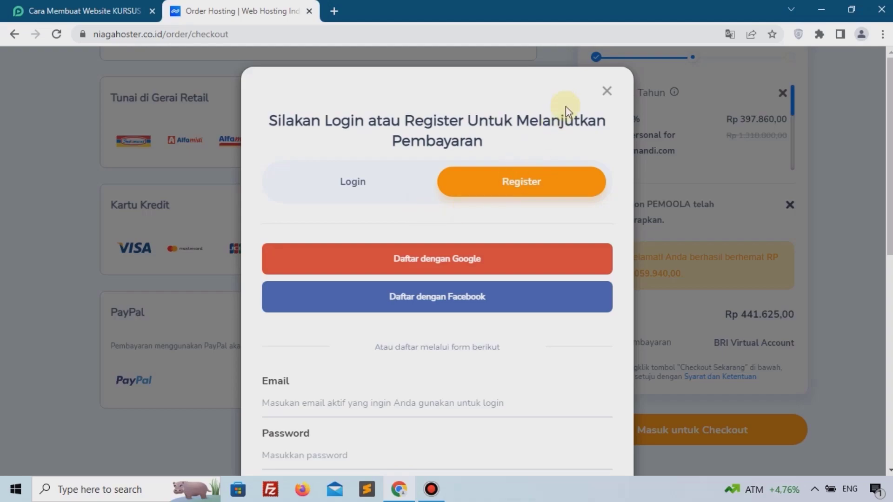
pyautogui.click(607, 92)
pyautogui.scroll(4, 531, 197)
pyautogui.scroll(15, 531, 197)
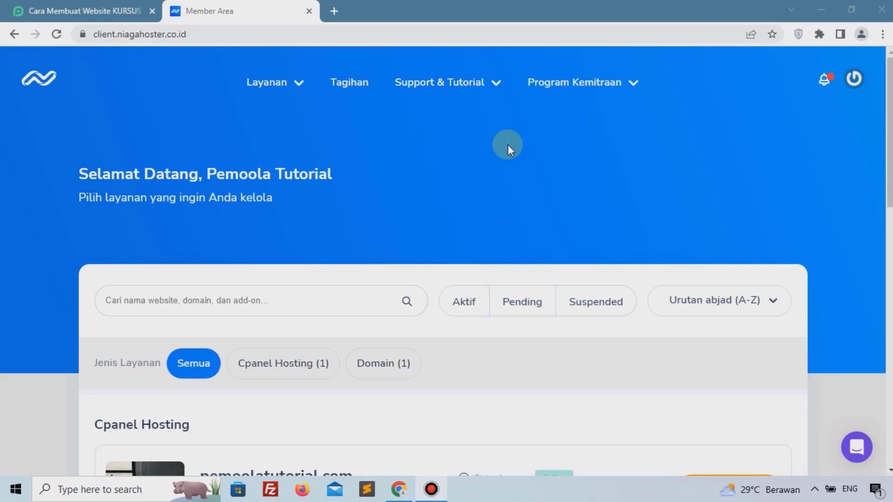
# Filter to Cpanel Hosting services and manage the pemoolatutorial.com hosting.
pyautogui.scroll(-4, 508, 144)
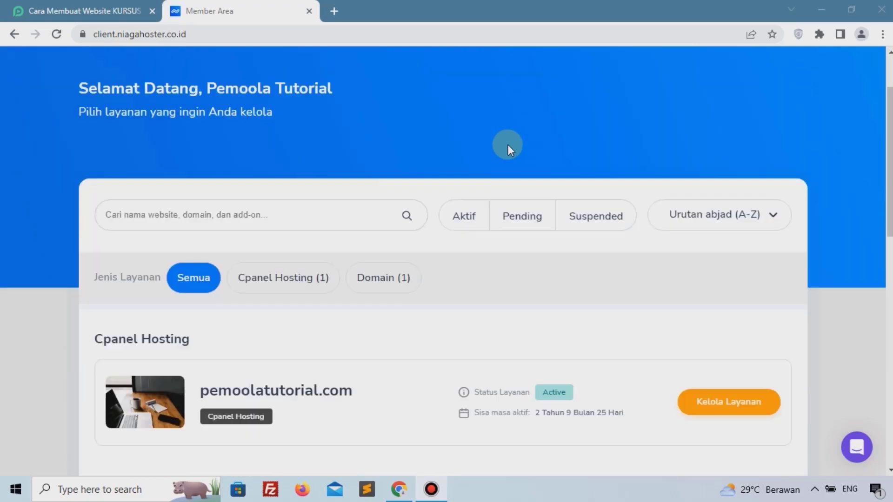
pyautogui.click(276, 168)
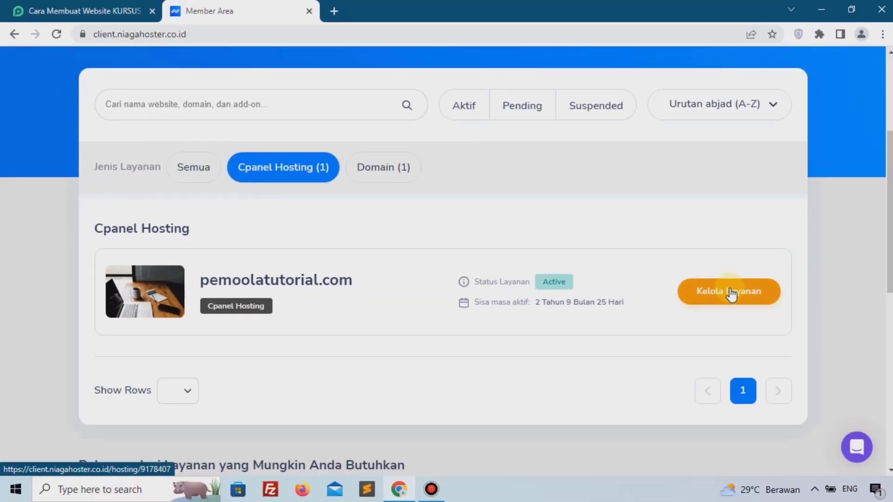
pyautogui.click(729, 292)
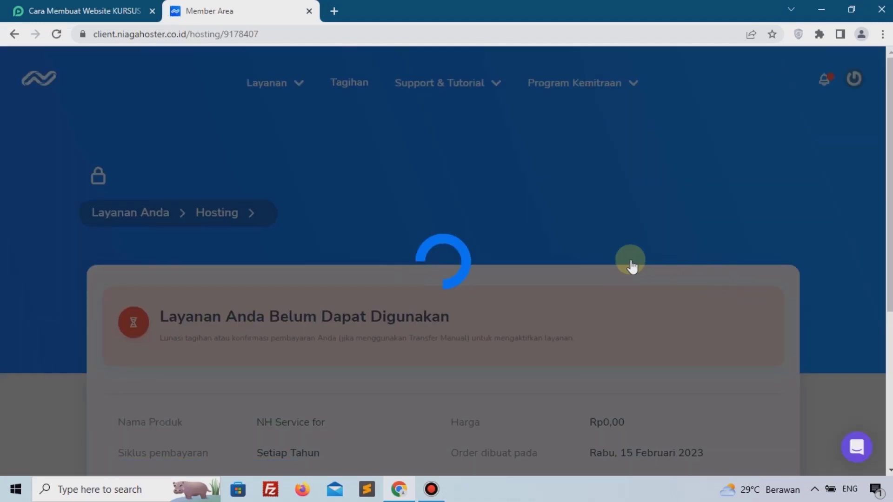
# Under Quick Shortcut ke cPanel, open Lihat Semua Fitur cPanel for the full cPanel.
pyautogui.scroll(-10, 587, 259)
pyautogui.scroll(-9, 586, 259)
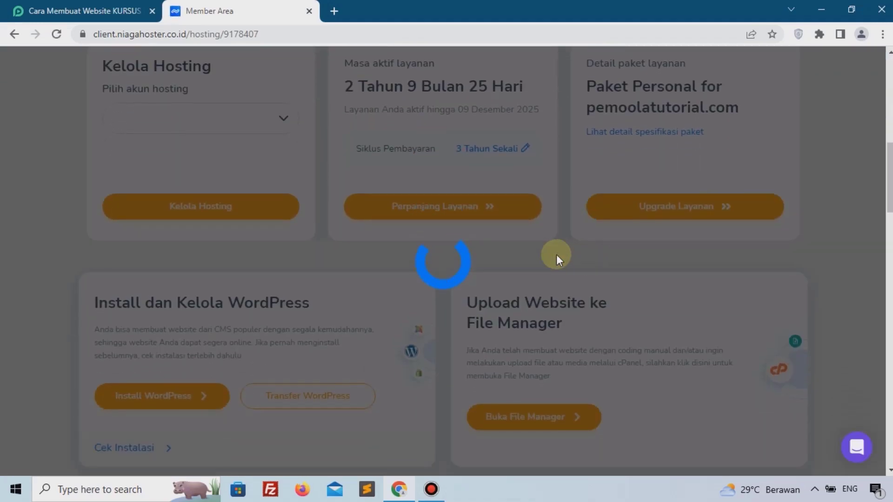
pyautogui.scroll(-2, 386, 253)
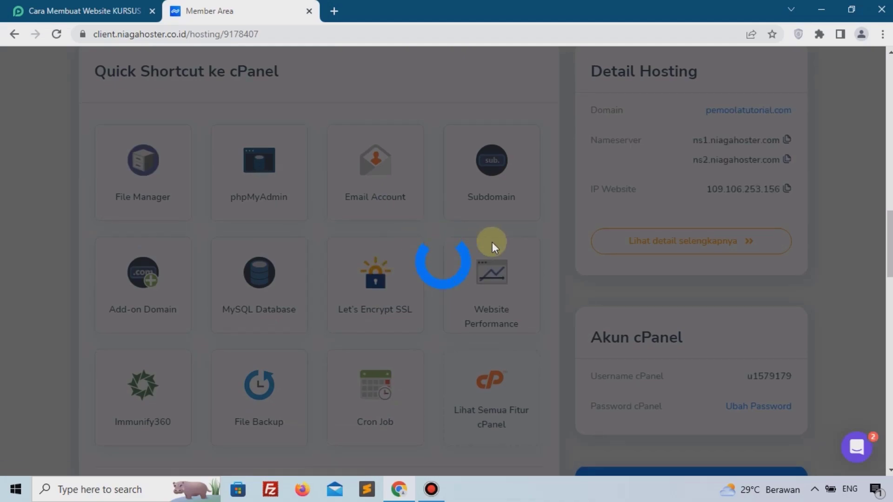
pyautogui.scroll(10, 291, 150)
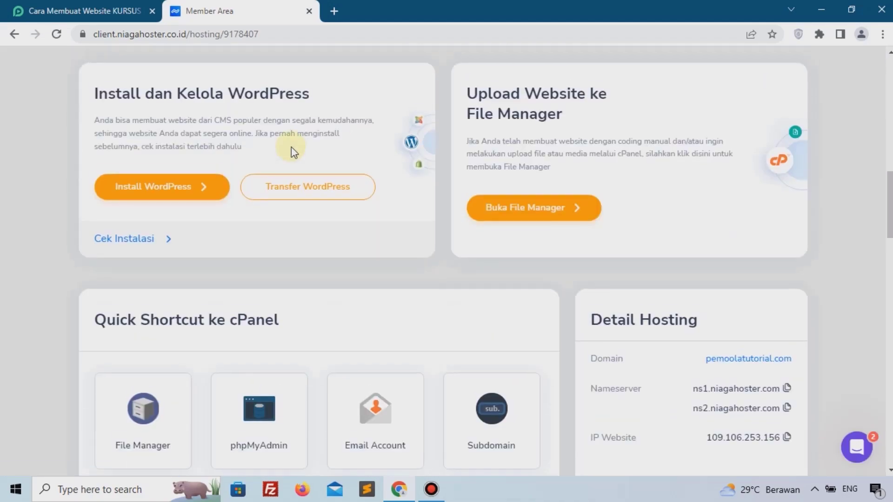
pyautogui.scroll(-8, 149, 192)
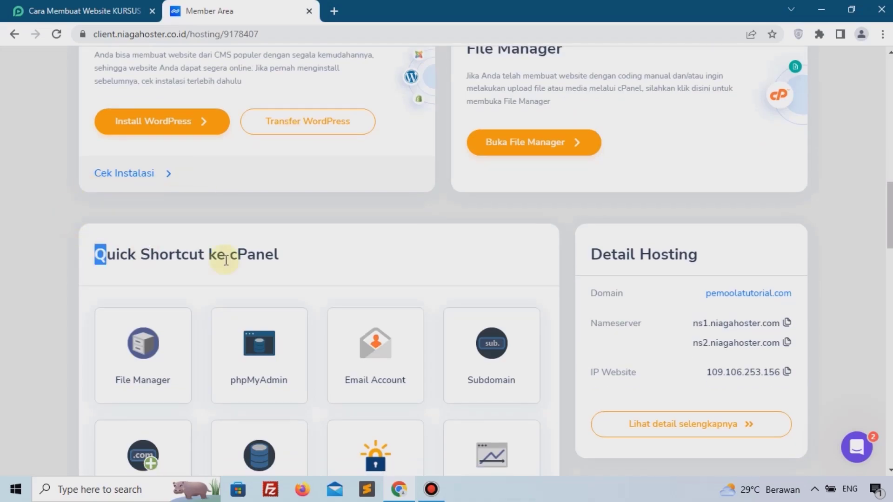
pyautogui.moveTo(94, 254); pyautogui.dragTo(274, 261)
pyautogui.click(272, 256)
pyautogui.scroll(-7, 257, 255)
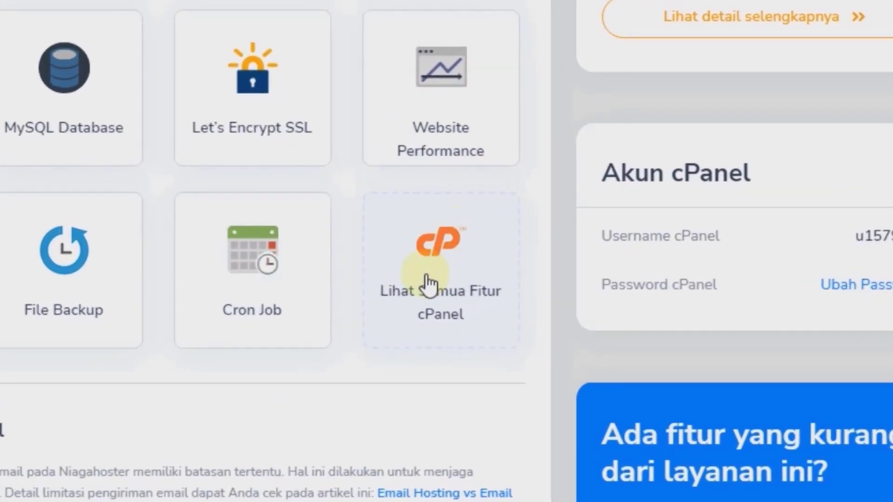
pyautogui.click(433, 285)
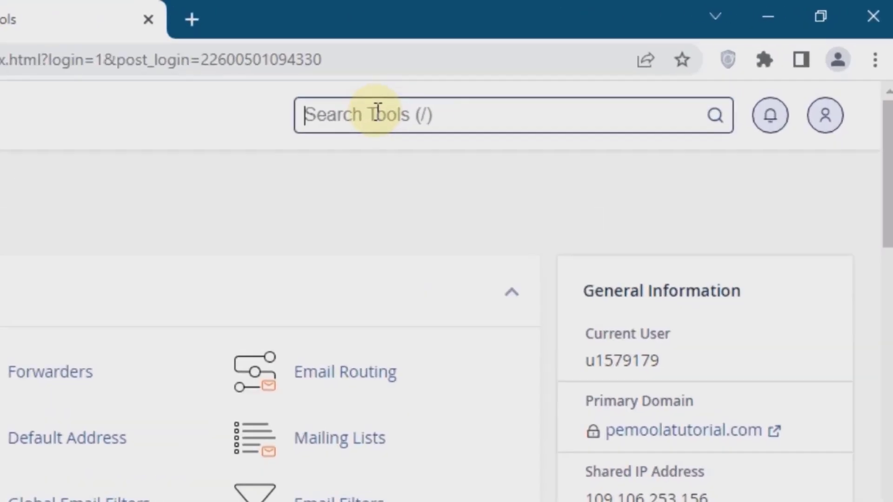
# Search cPanel tools for 'ssl' and open Lets Encrypt SSL.
pyautogui.write('ssl')
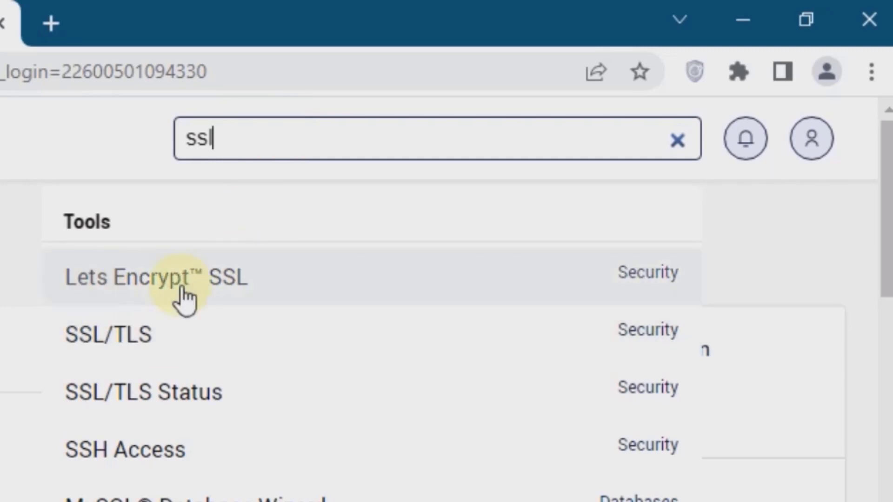
pyautogui.click(263, 292)
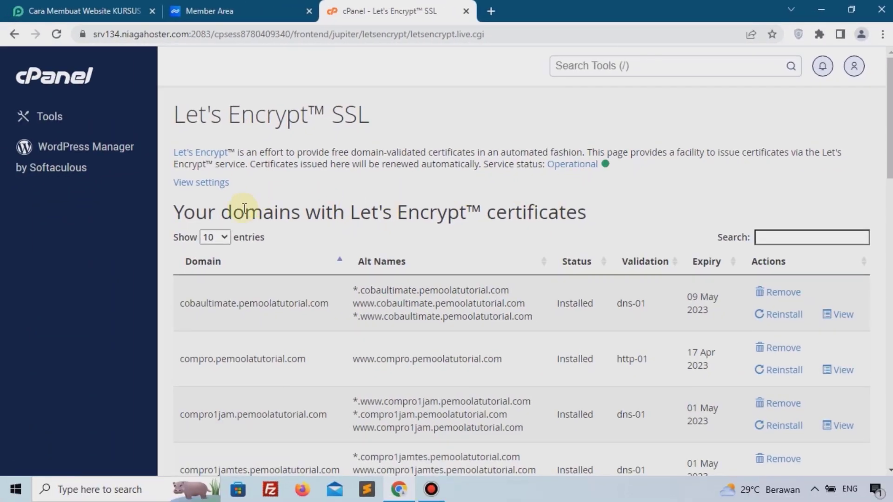
pyautogui.scroll(-10, 244, 214)
pyautogui.moveTo(178, 291); pyautogui.dragTo(390, 294)
pyautogui.click(390, 294)
pyautogui.scroll(-1, 693, 322)
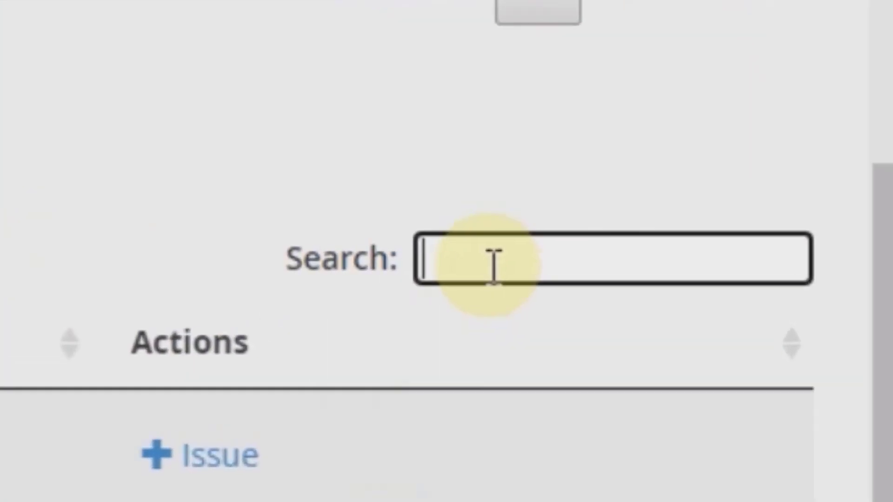
# Issue a Let's Encrypt certificate for pemoolatutorial.com from page 2 of the domain list.
pyautogui.write('pemoola')
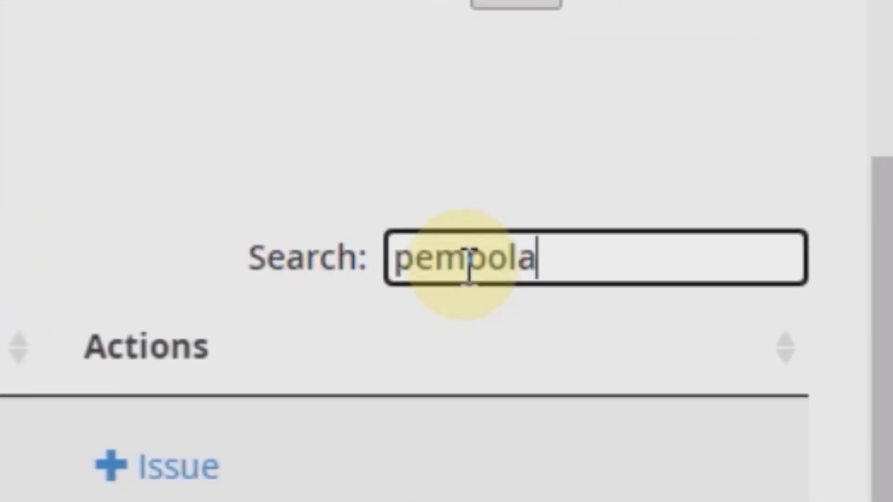
pyautogui.scroll(-1, 12, 424)
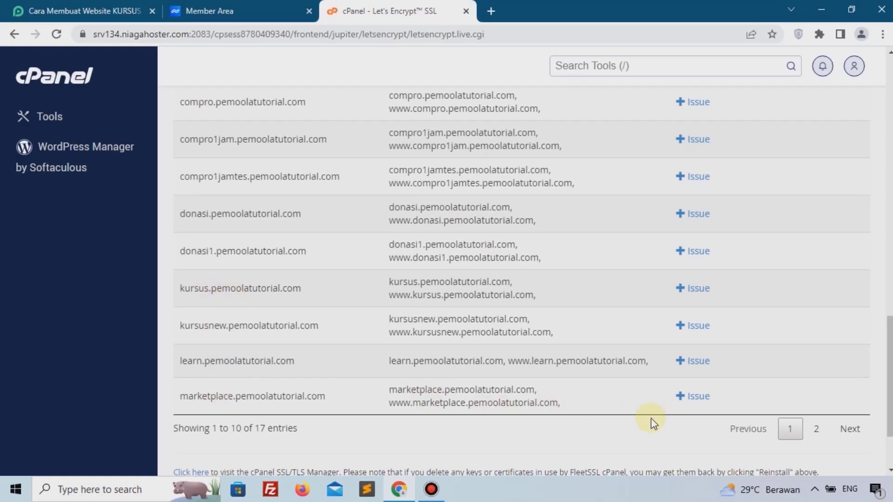
pyautogui.click(811, 428)
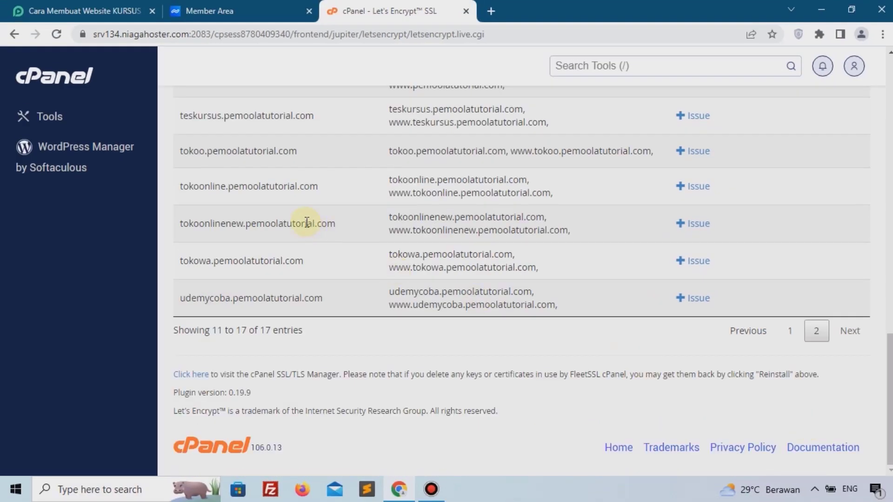
pyautogui.scroll(2, 308, 223)
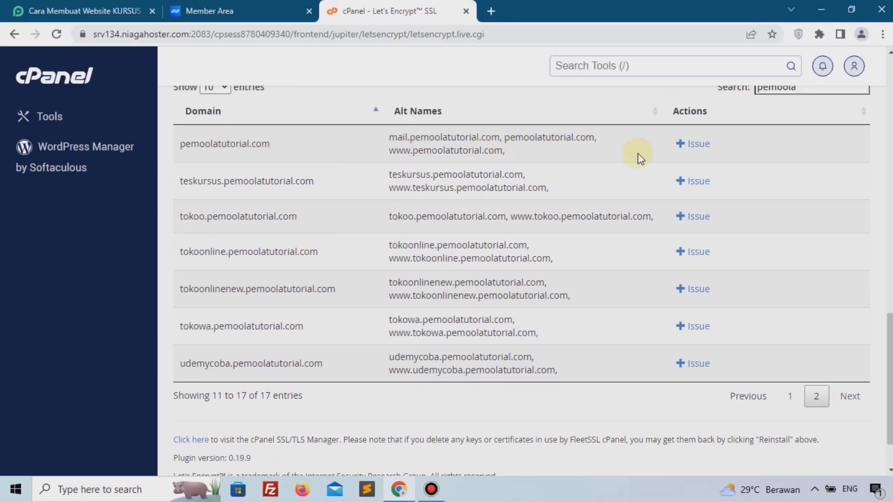
pyautogui.click(697, 148)
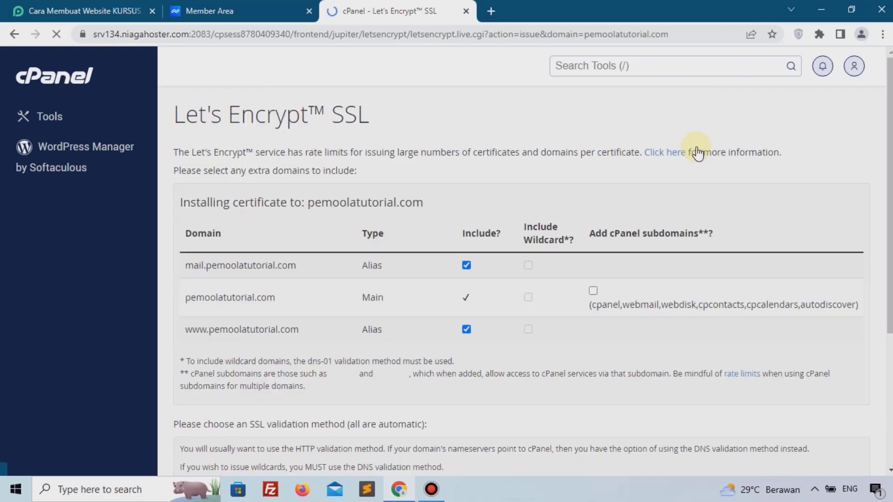
pyautogui.scroll(-4, 387, 255)
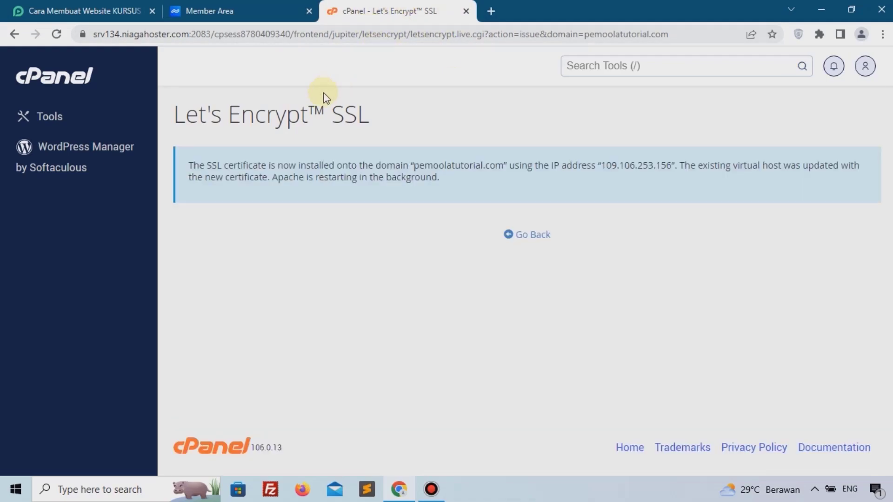
pyautogui.moveTo(199, 159); pyautogui.dragTo(536, 188)
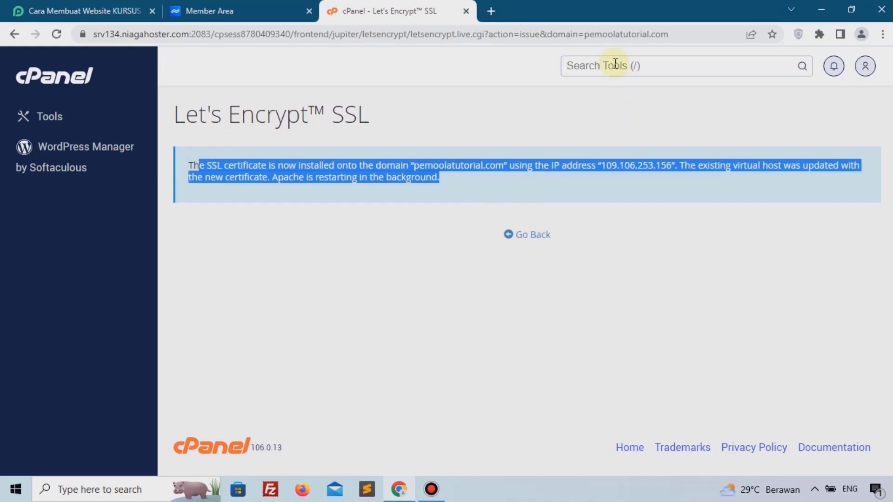
# Search cPanel for 'soft', open Softaculous Apps Installer and scroll to WordPress.
pyautogui.click(596, 72)
pyautogui.write('sof')
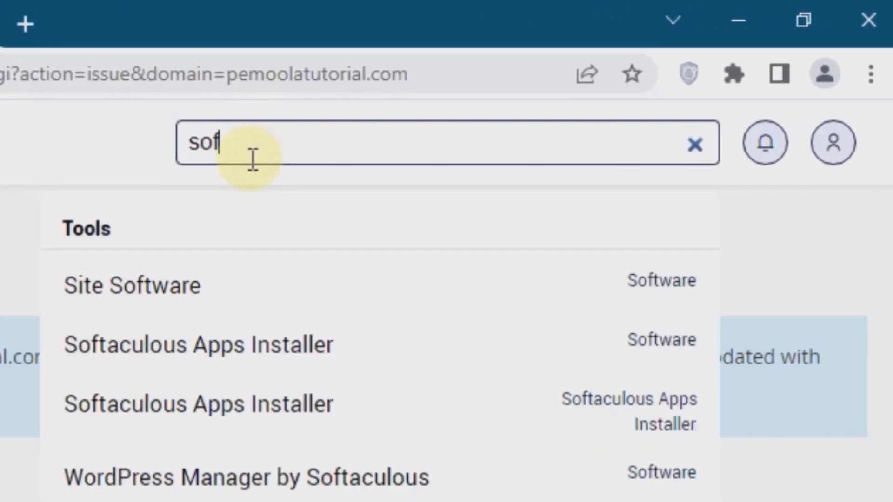
pyautogui.write('t')
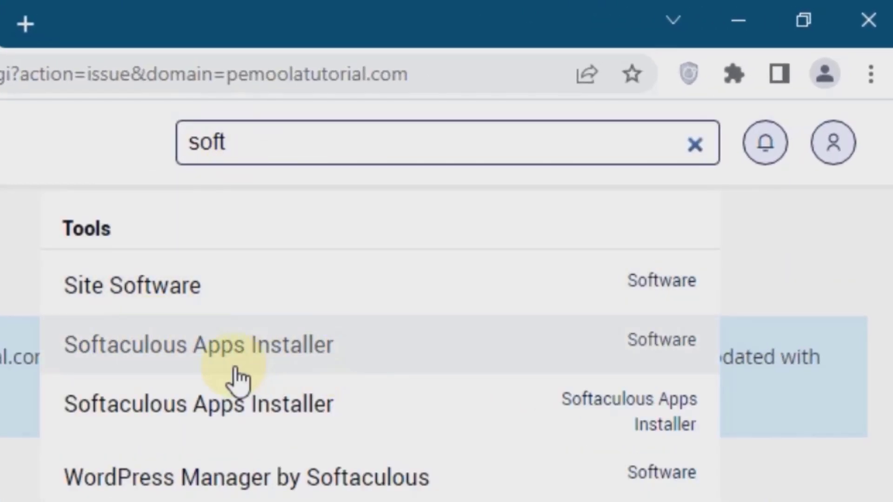
pyautogui.click(398, 360)
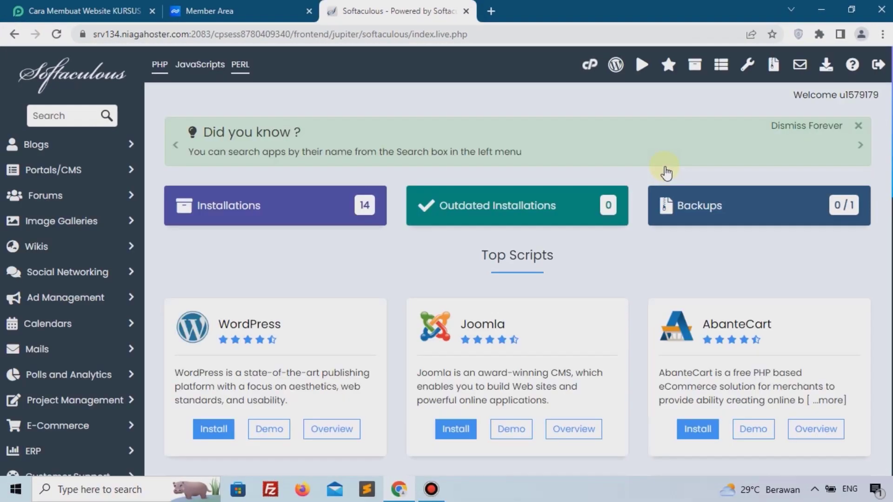
pyautogui.scroll(-4, 535, 183)
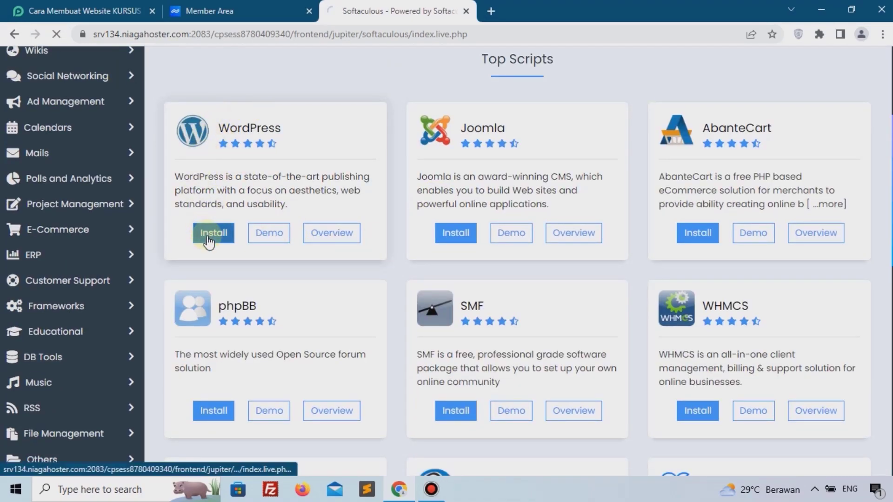
pyautogui.scroll(-2, 376, 246)
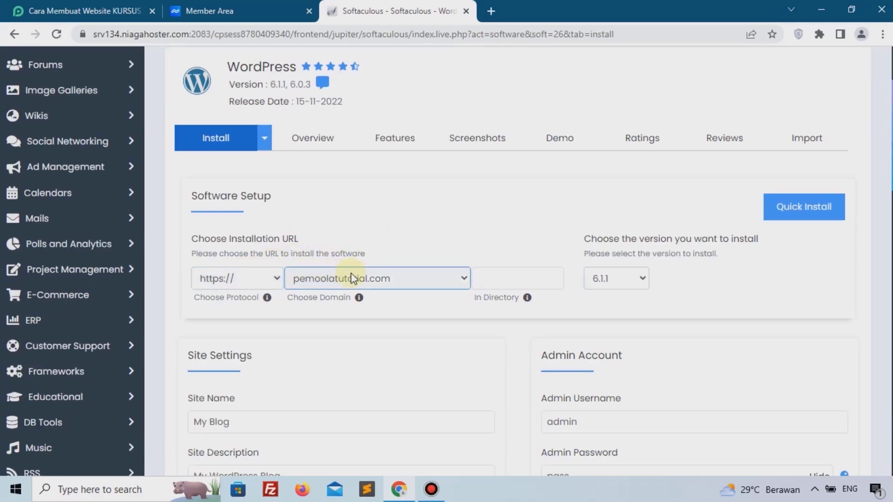
# Leave the install directory empty and keep WordPress version 6.1.1.
pyautogui.click(496, 276)
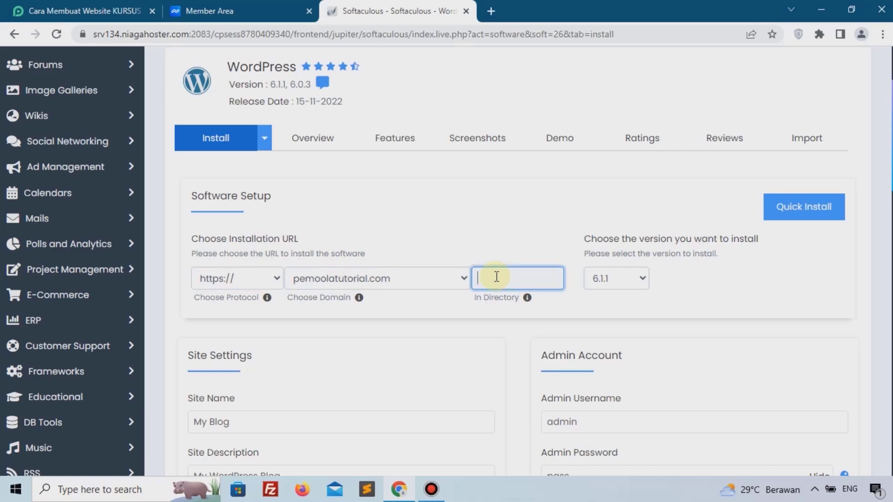
pyautogui.click(607, 280)
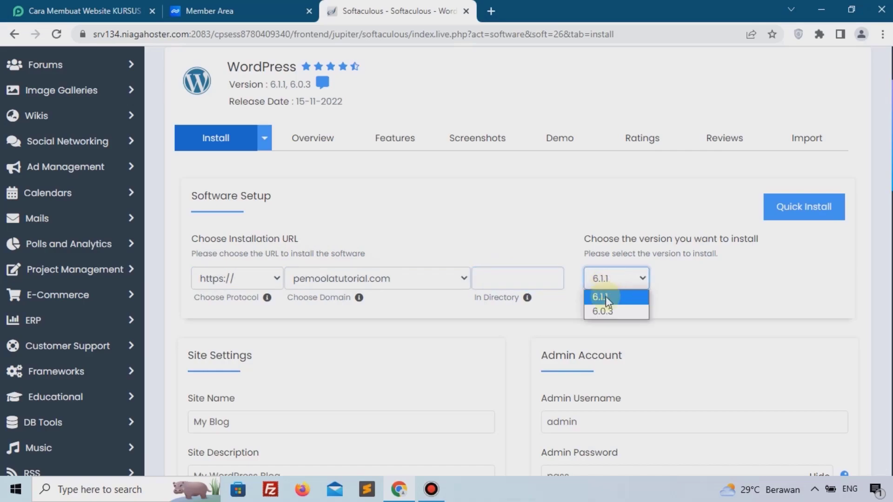
pyautogui.click(605, 302)
pyautogui.scroll(-2, 634, 303)
pyautogui.scroll(-4, 265, 279)
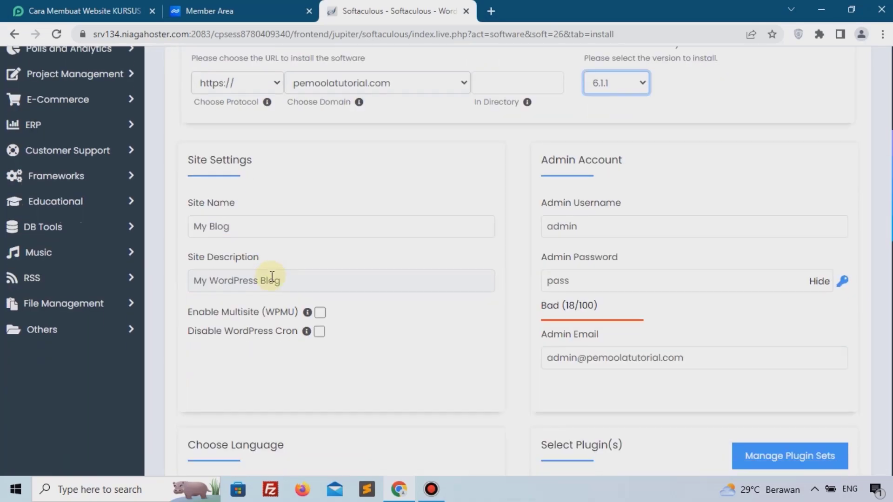
# Set Site Name to 'Kursus WordPress' and Site Description to 'Platform Kursus Online WordPress'.
pyautogui.click(266, 225)
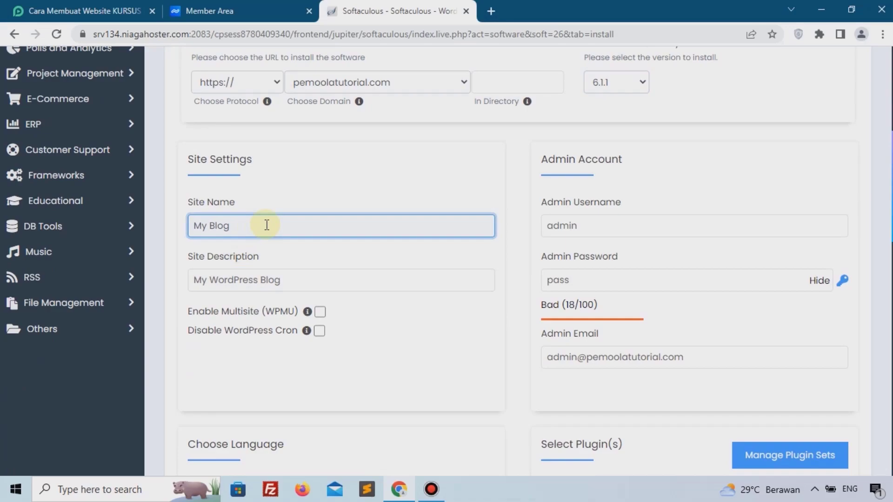
pyautogui.hotkey('ctrl', 'a')
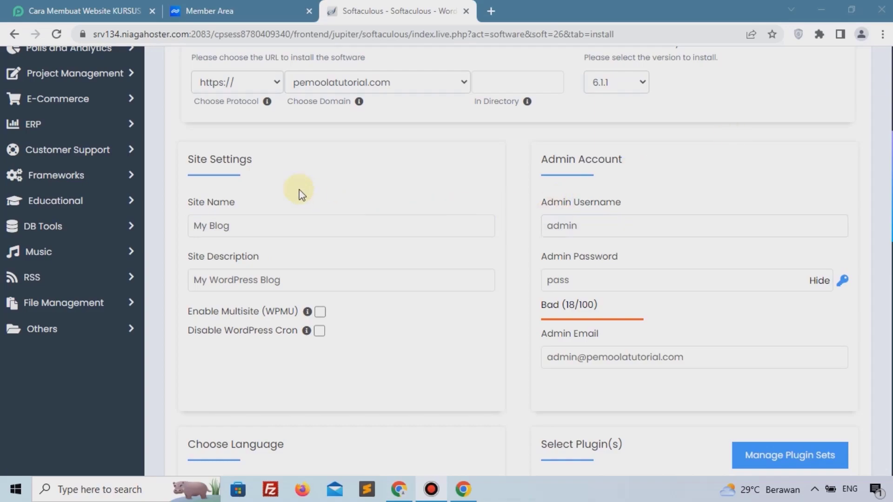
pyautogui.click(291, 224)
pyautogui.write('Kursus WordPress')
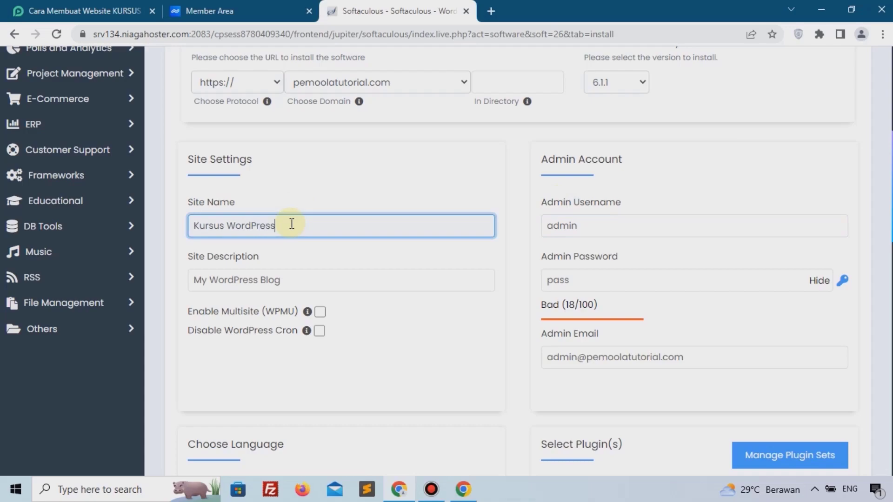
pyautogui.click(301, 276)
pyautogui.click(303, 275)
pyautogui.hotkey('ctrl', 'a')
pyautogui.write('P')
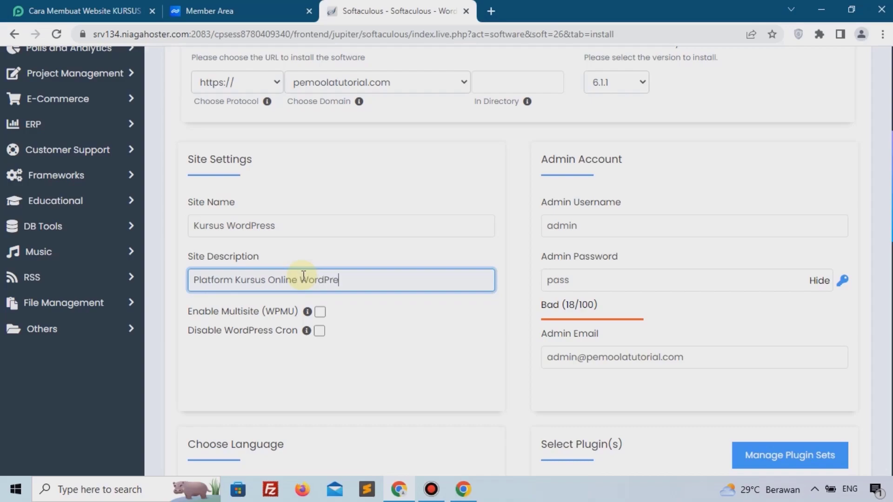
# Change the admin password, set the language to Indonesian, and install WordPress.
pyautogui.click(643, 221)
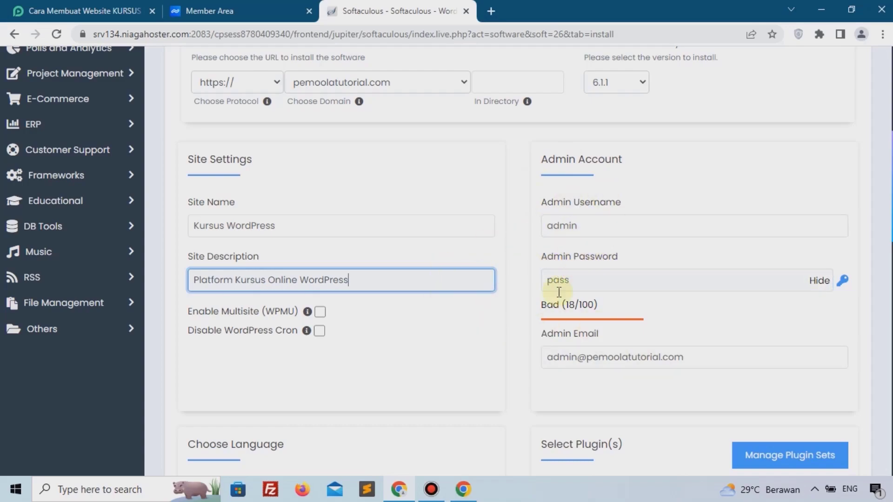
pyautogui.click(819, 281)
pyautogui.click(622, 282)
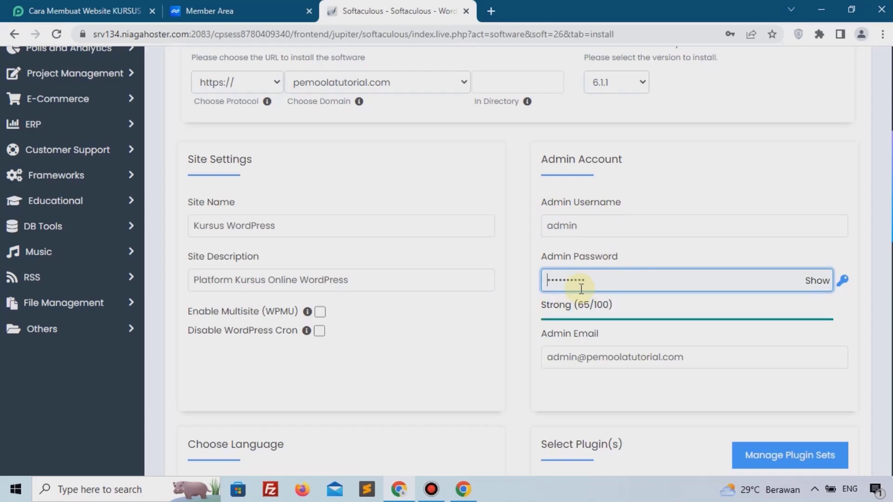
pyautogui.scroll(-1, 580, 288)
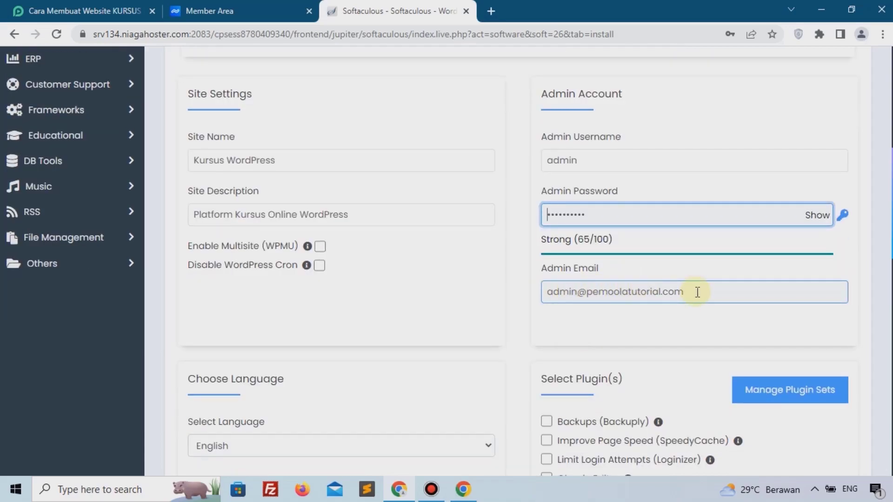
pyautogui.scroll(-2, 589, 285)
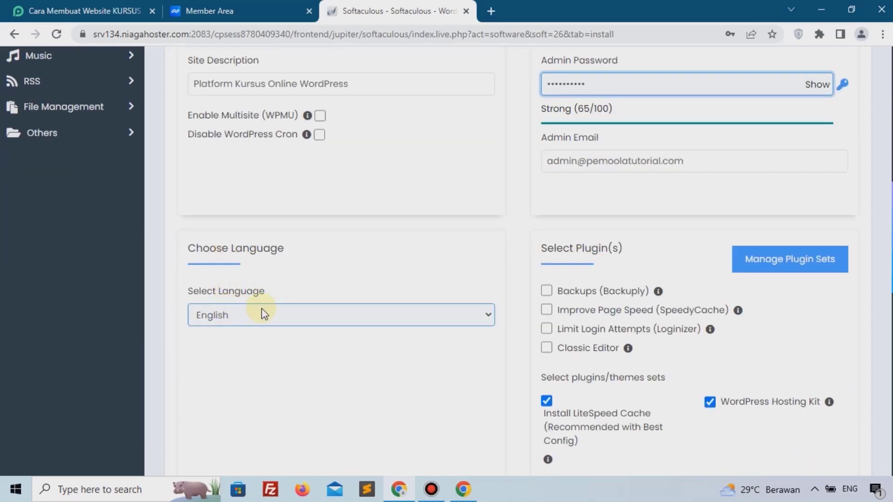
pyautogui.click(263, 314)
pyautogui.click(226, 261)
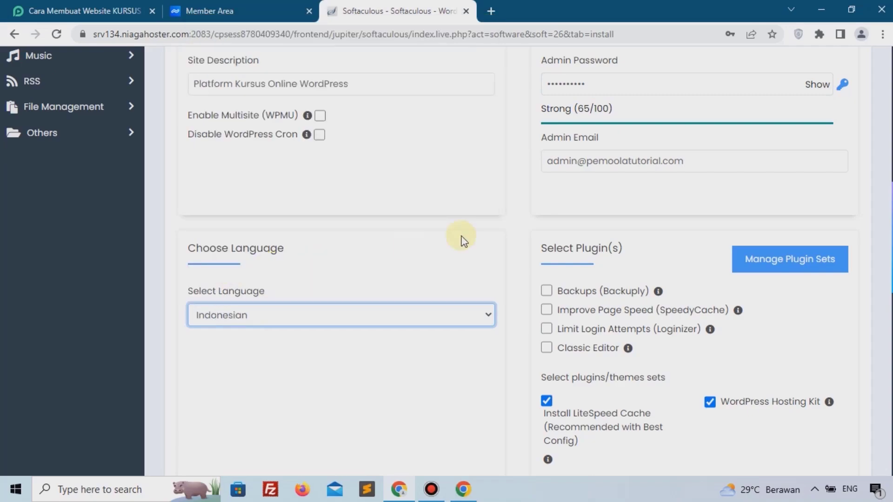
pyautogui.scroll(-12, 511, 237)
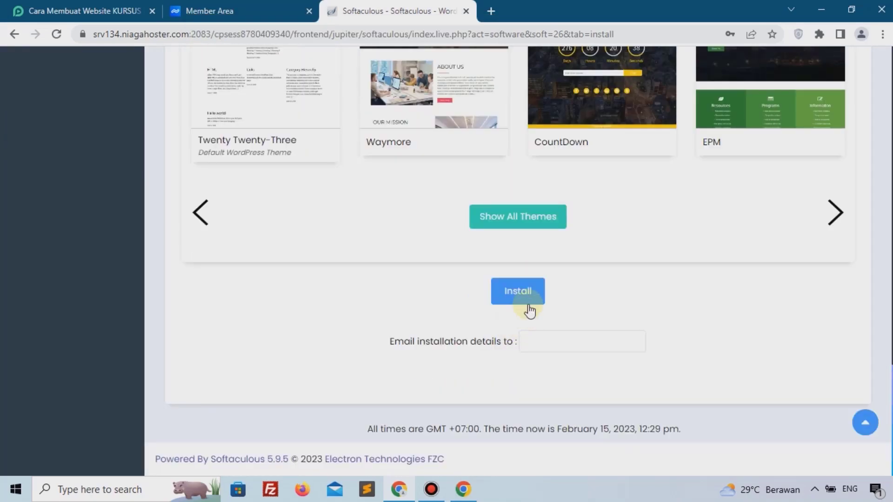
pyautogui.click(532, 297)
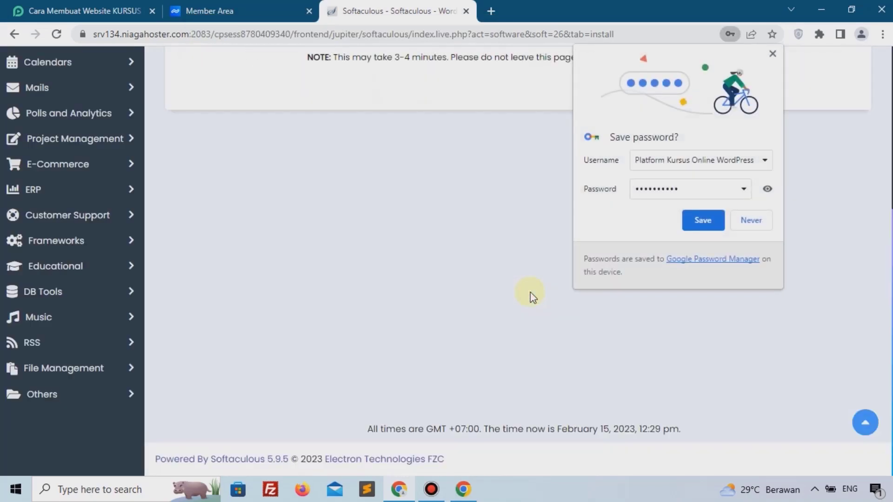
# Save the site login in the browser and view the newly installed WordPress site from the success page.
pyautogui.click(701, 221)
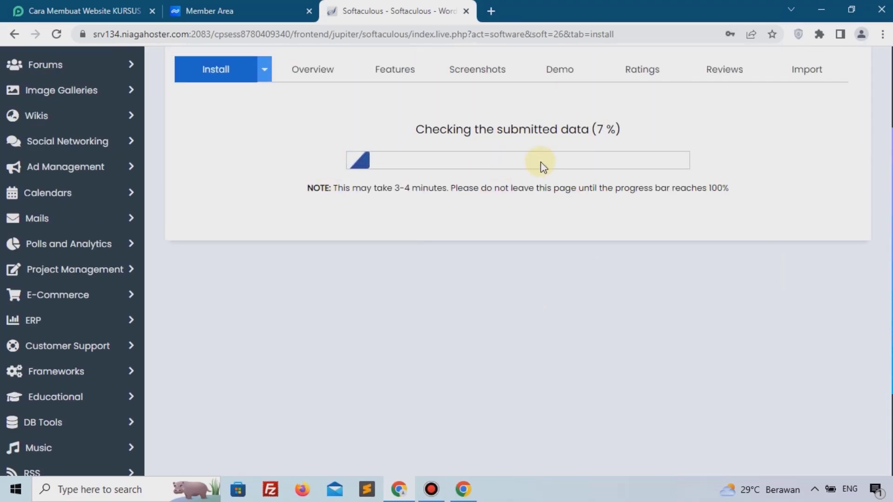
pyautogui.scroll(1, 519, 175)
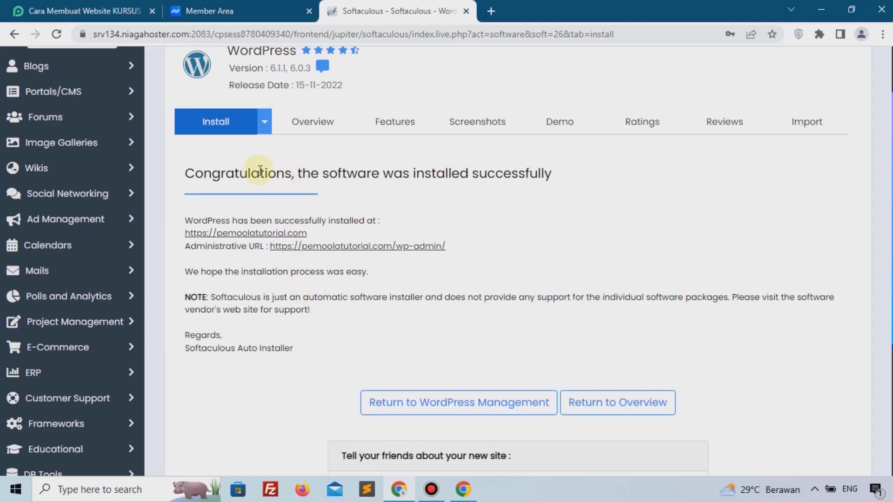
pyautogui.moveTo(251, 173); pyautogui.dragTo(582, 181)
pyautogui.click(565, 188)
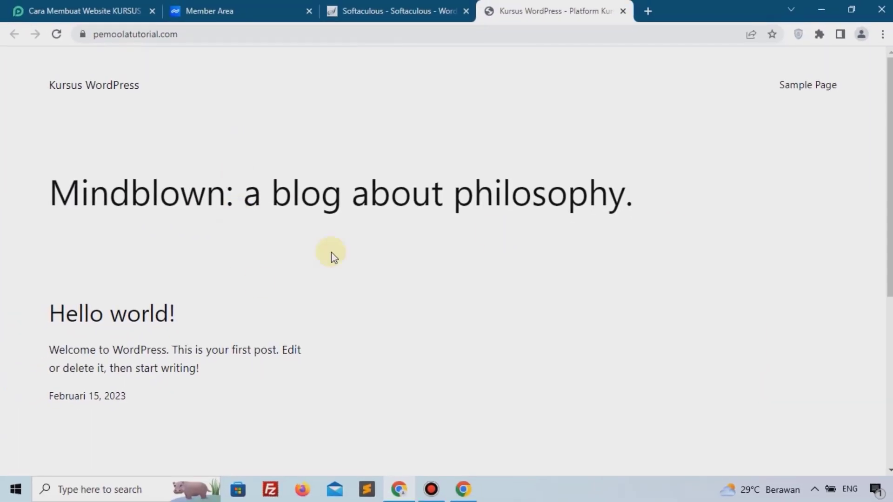
# Open the new site's admin dashboard and close the finished Softaculous installer page.
pyautogui.click(378, 11)
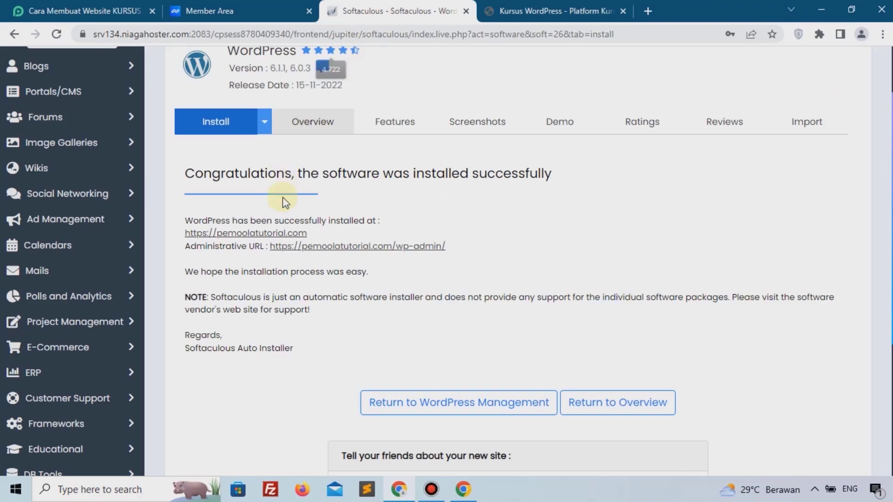
pyautogui.click(314, 251)
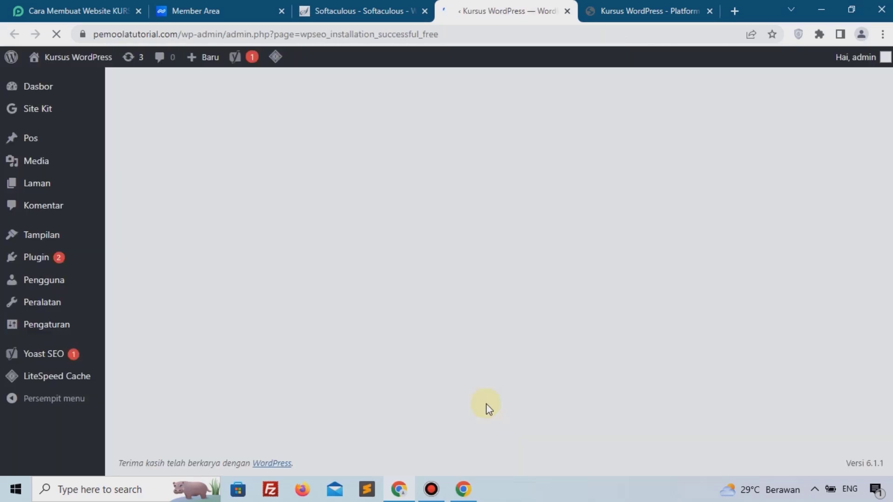
pyautogui.click(342, 11)
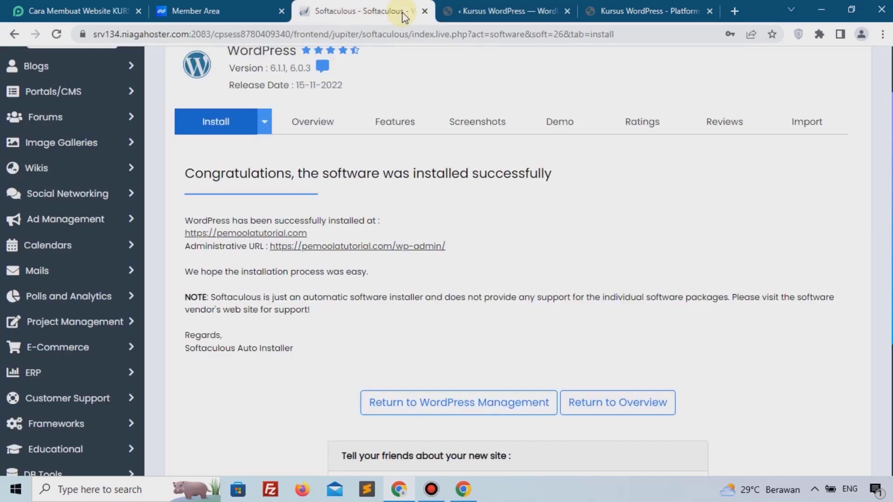
pyautogui.click(424, 11)
# Close the installer and hosting member area pages and return to the tutorial article.
pyautogui.click(243, 9)
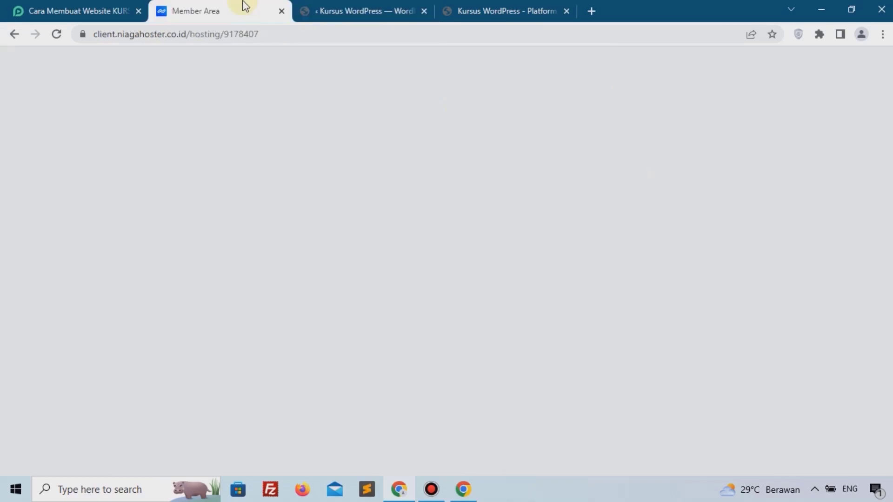
pyautogui.click(282, 11)
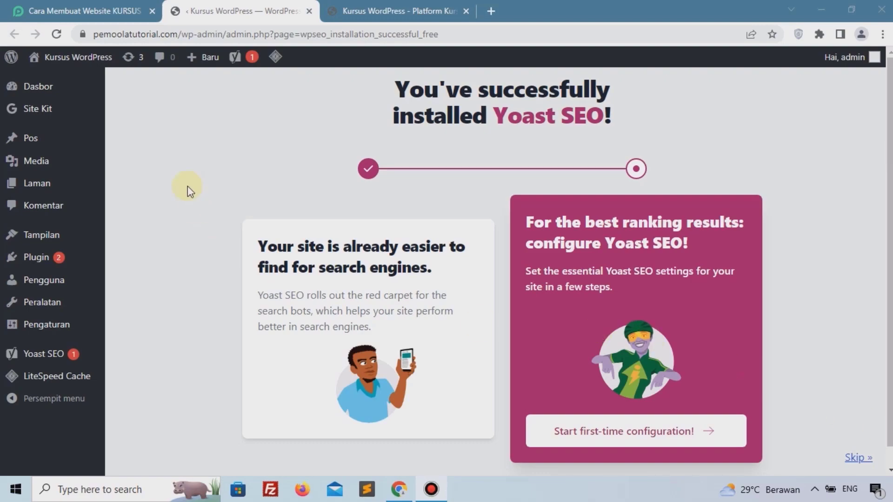
pyautogui.click(91, 11)
# Follow the article's Tema Astra link and download astra.4.0.2.zip from WordPress.org.
pyautogui.scroll(-3, 130, 175)
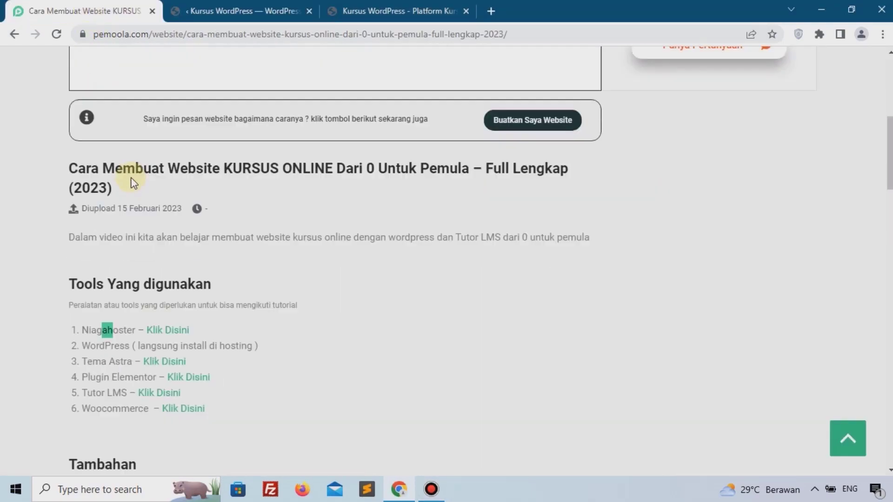
pyautogui.moveTo(76, 277); pyautogui.dragTo(105, 275)
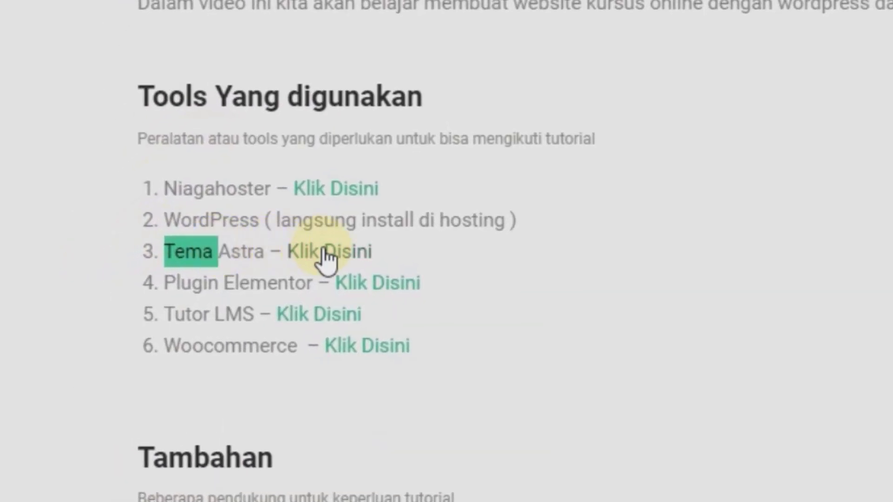
pyautogui.click(324, 251)
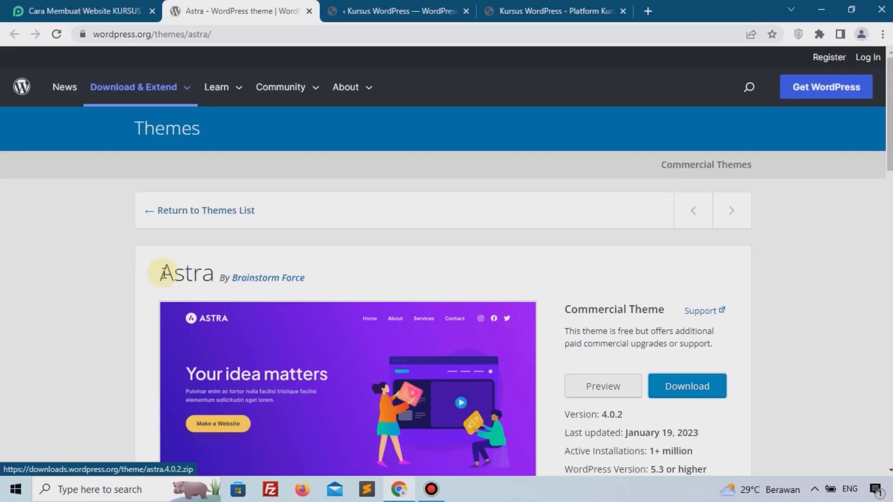
pyautogui.scroll(-4, 737, 277)
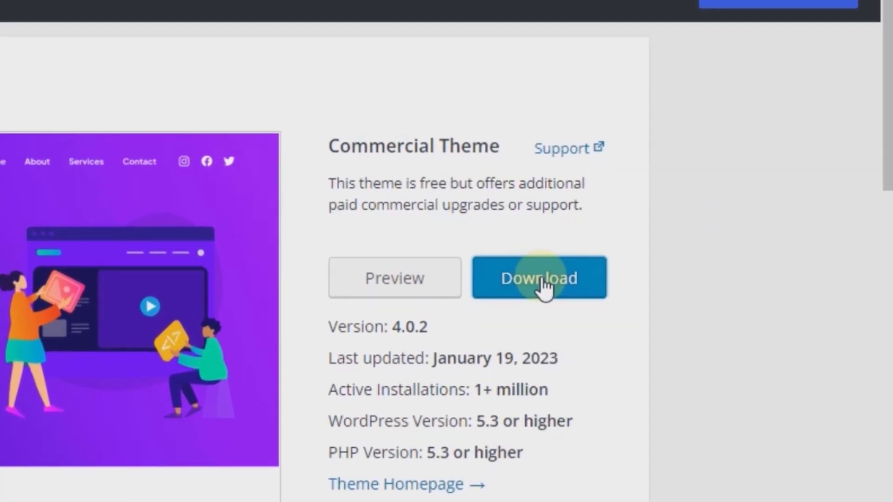
pyautogui.click(542, 278)
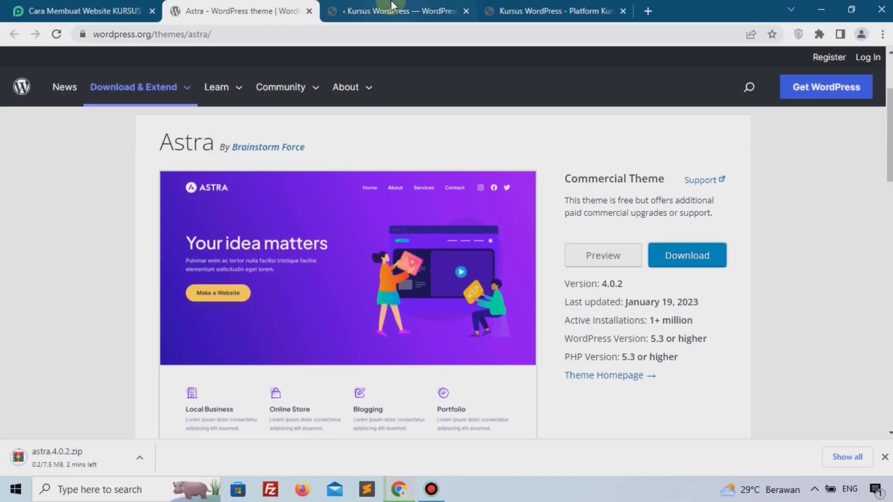
# Upload astra.4.0.2.zip via Tampilan > Tema > Tambah Baru > Unggah Tema in the WordPress admin.
pyautogui.click(377, 11)
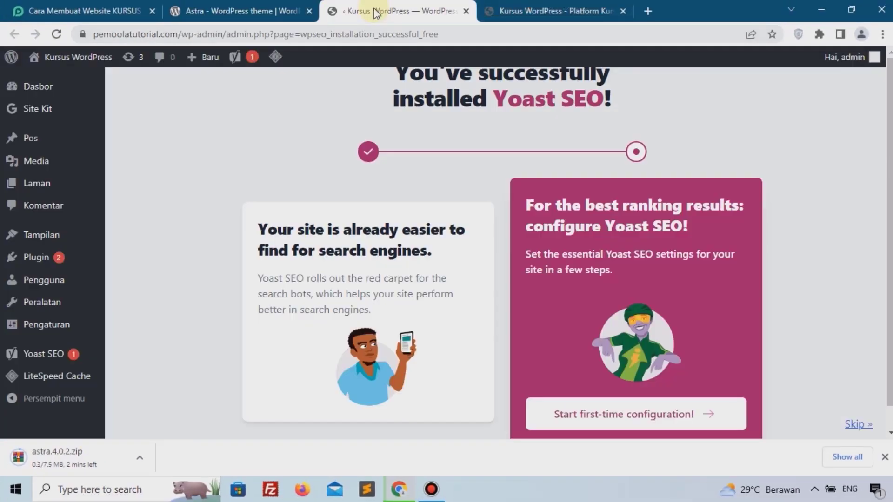
pyautogui.moveTo(60, 234)
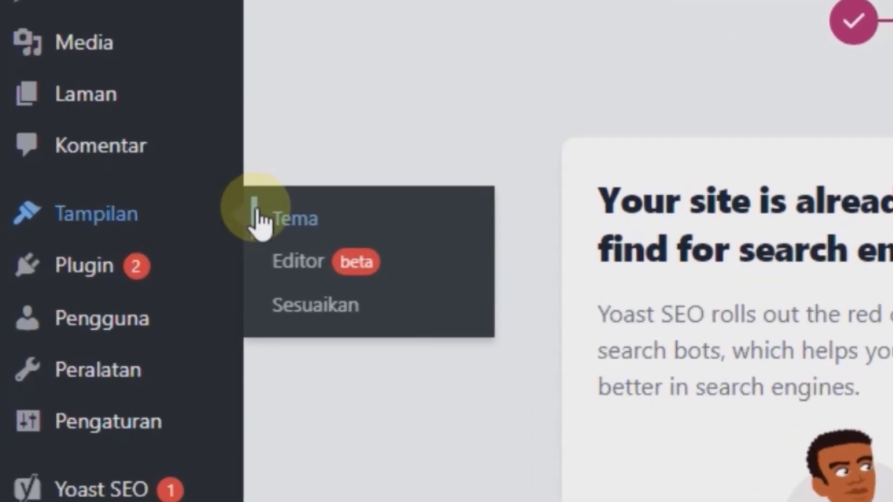
pyautogui.click(324, 219)
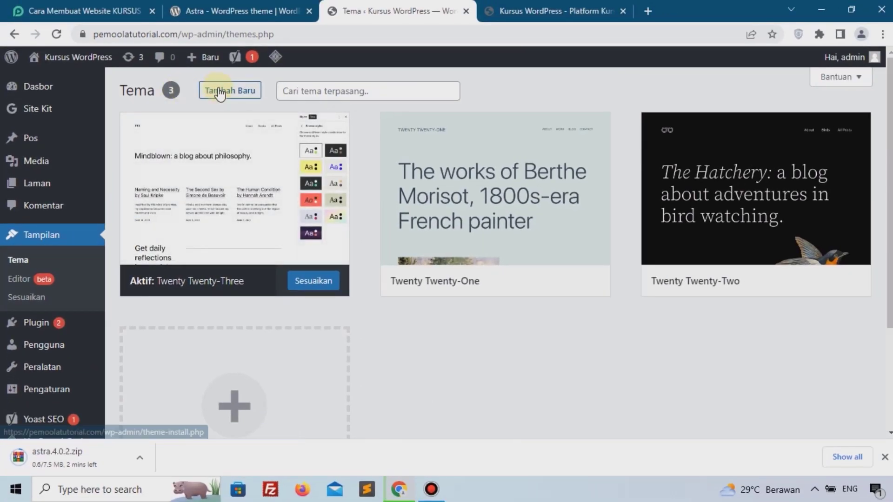
pyautogui.click(220, 91)
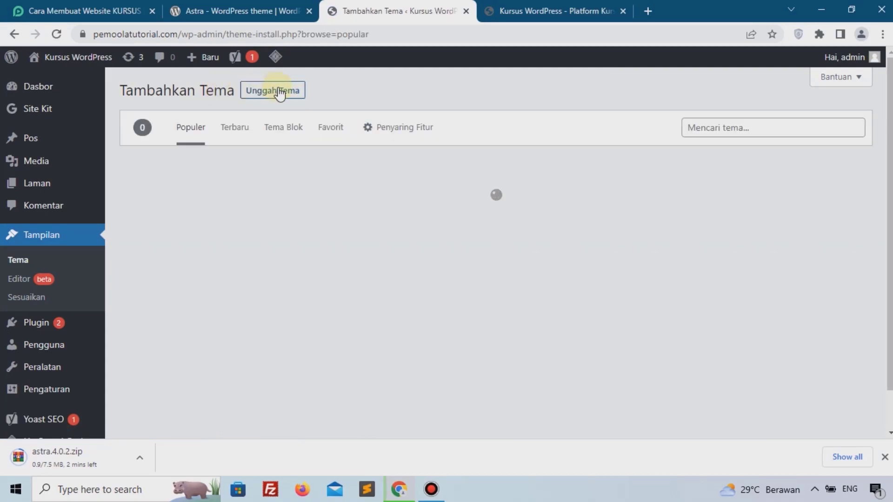
pyautogui.click(279, 93)
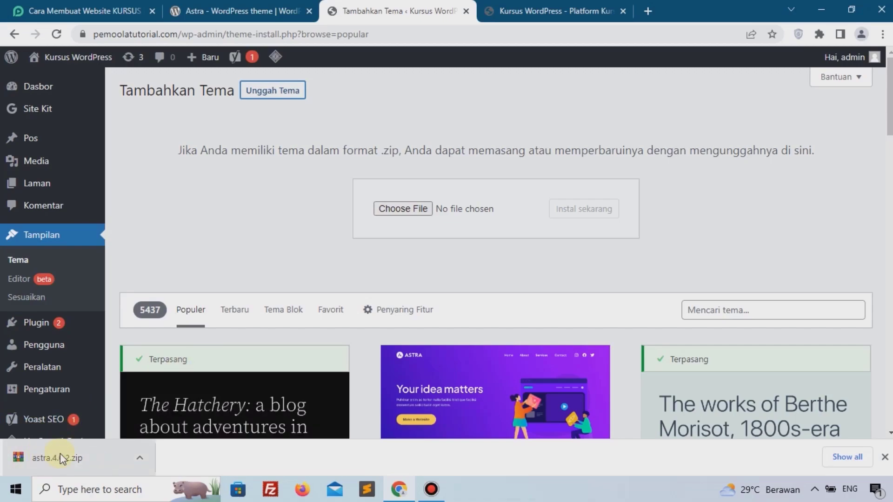
pyautogui.moveTo(43, 459); pyautogui.dragTo(420, 206)
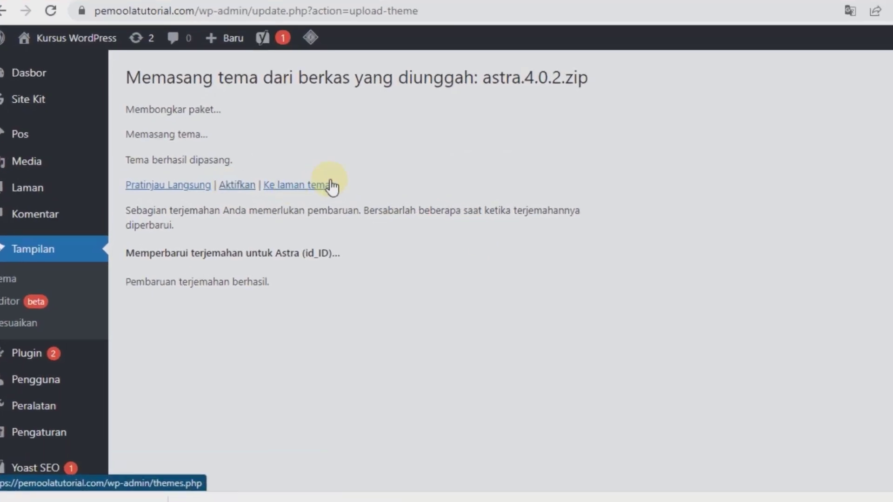
# Activate the newly installed Astra theme.
pyautogui.click(241, 186)
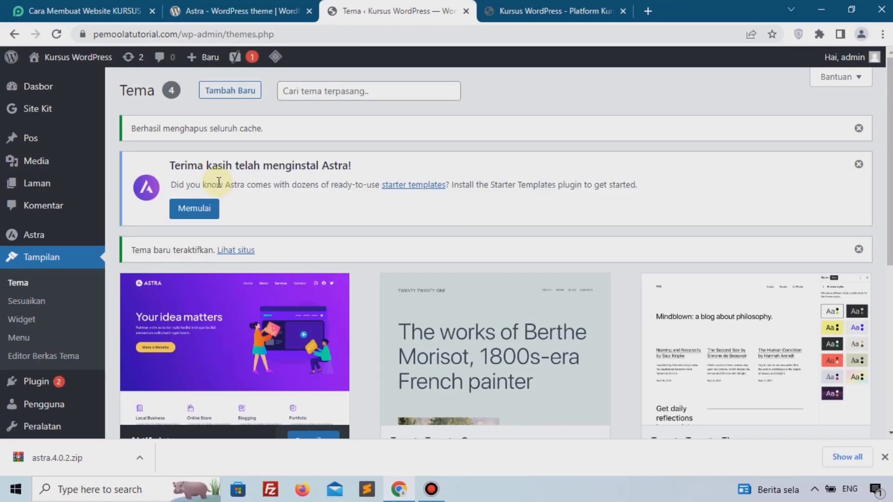
pyautogui.scroll(-2, 189, 342)
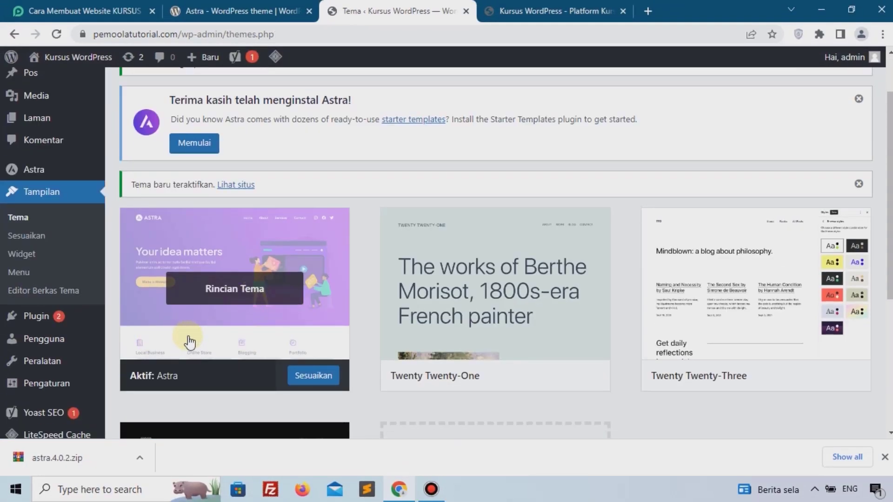
pyautogui.scroll(1, 189, 341)
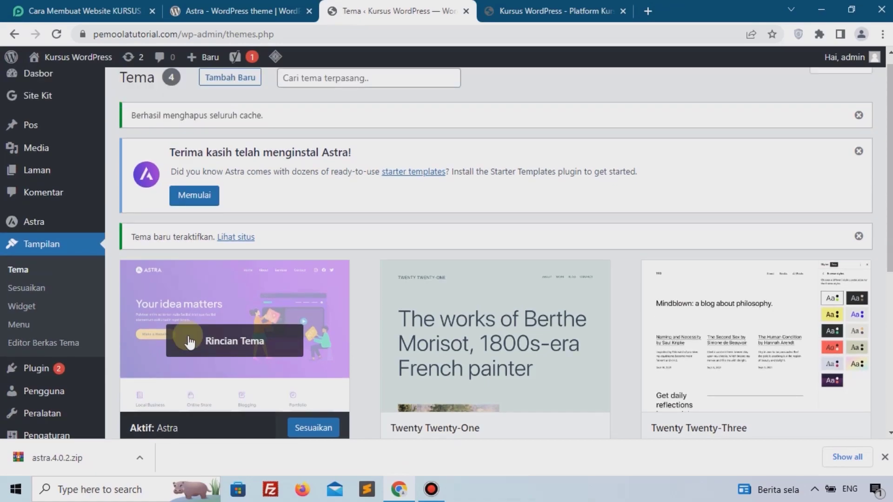
pyautogui.scroll(-3, 189, 341)
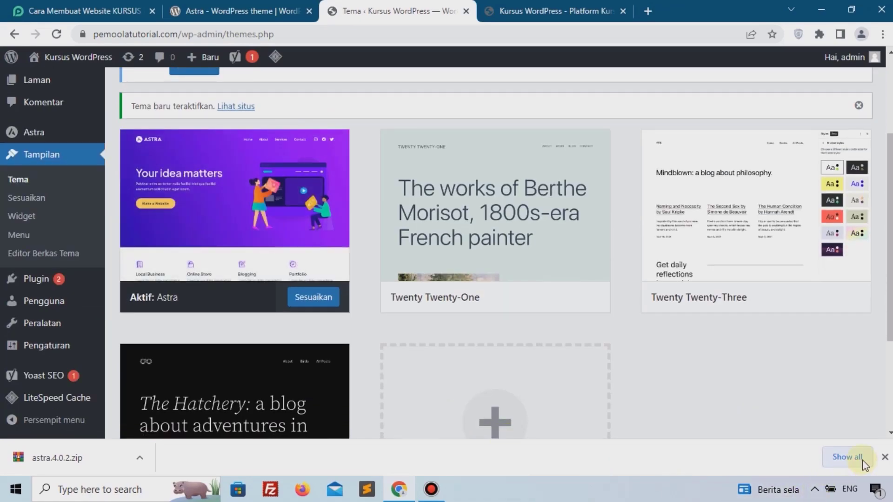
# Dismiss the downloads bar and close the WordPress.org Astra theme page.
pyautogui.click(883, 458)
pyautogui.click(293, 9)
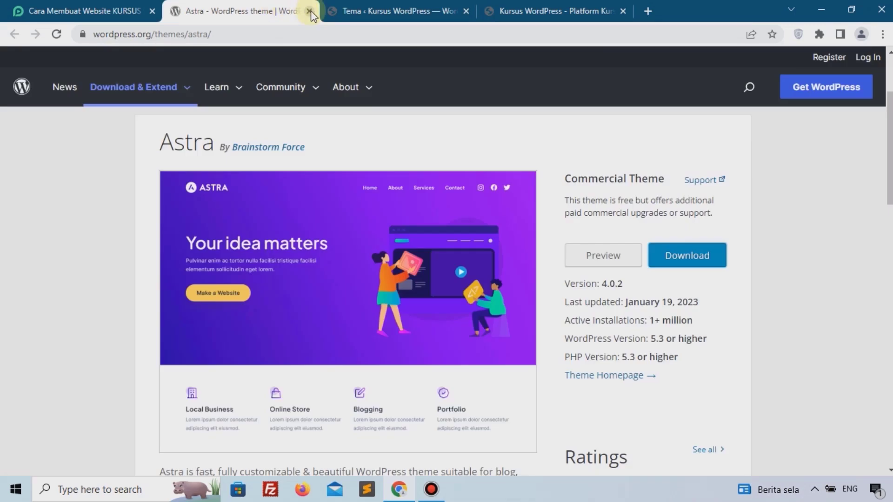
pyautogui.click(309, 11)
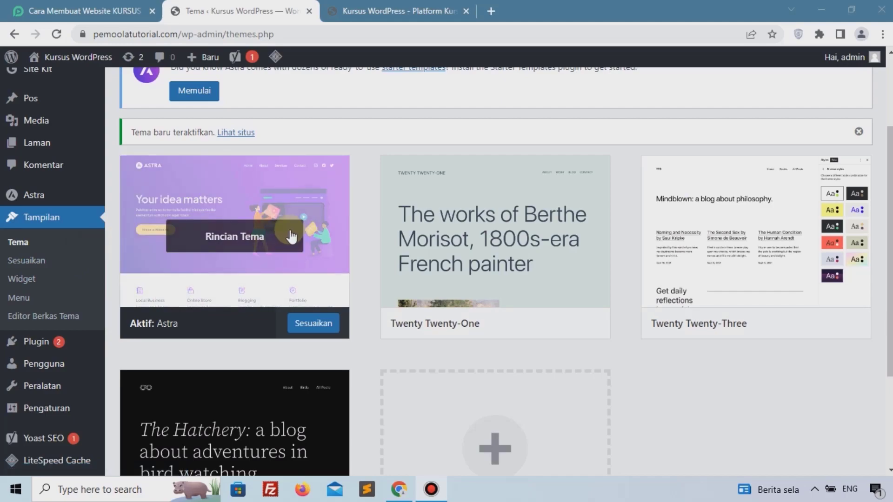
# Follow the article's Plugin Elementor link and download elementor.3.11.0.zip from WordPress.org.
pyautogui.click(91, 14)
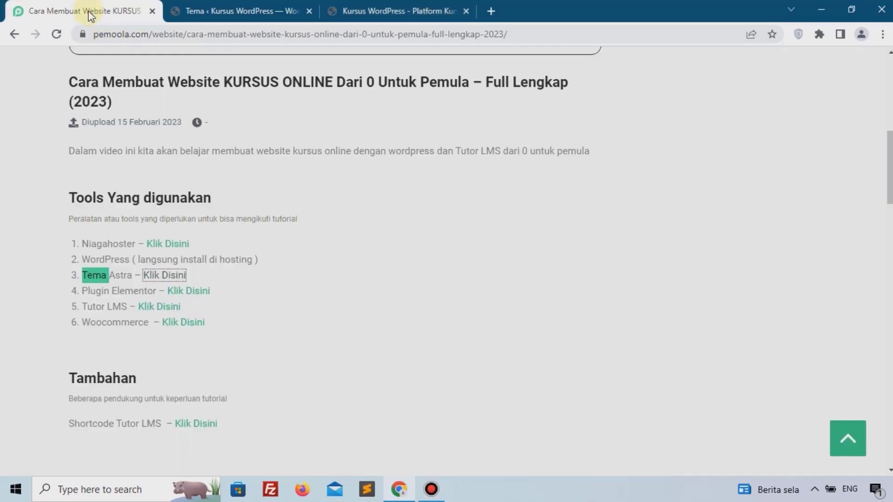
pyautogui.click(21, 158)
pyautogui.scroll(-1, 27, 193)
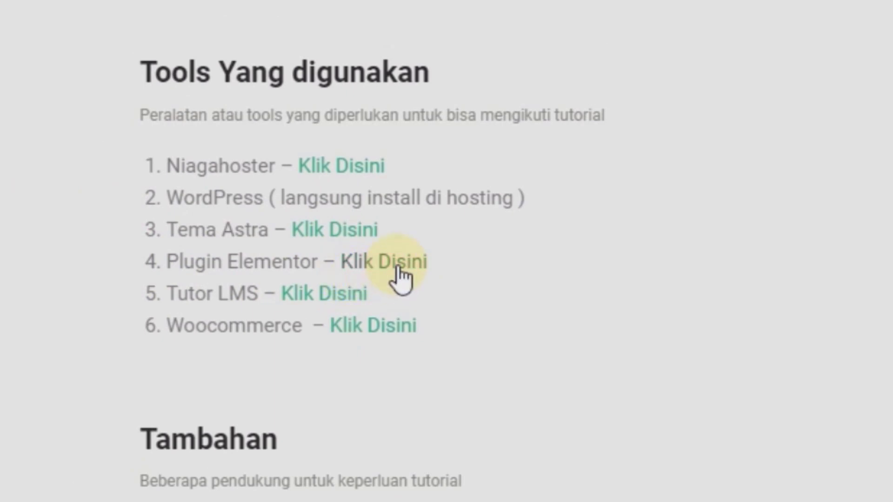
pyautogui.click(398, 267)
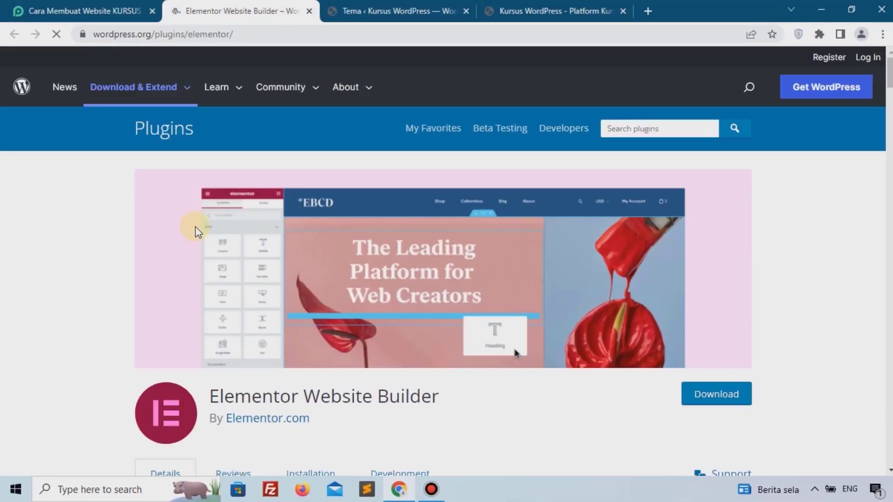
pyautogui.scroll(-2, 638, 355)
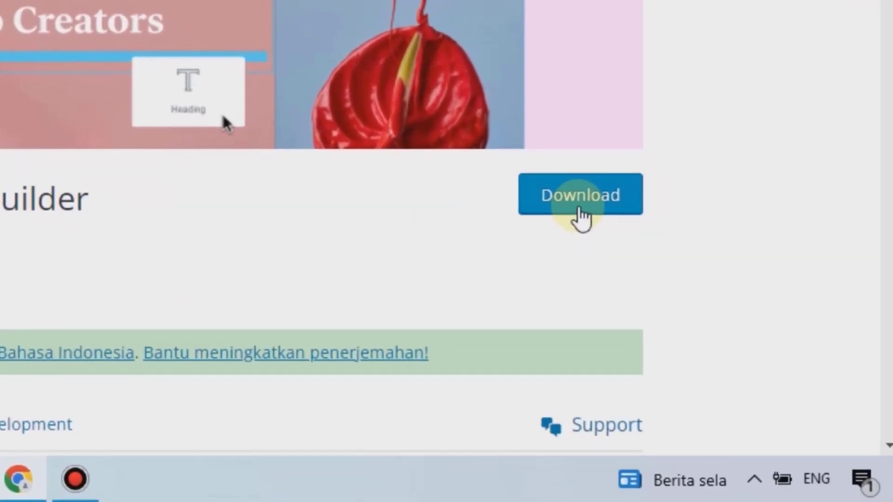
pyautogui.click(579, 209)
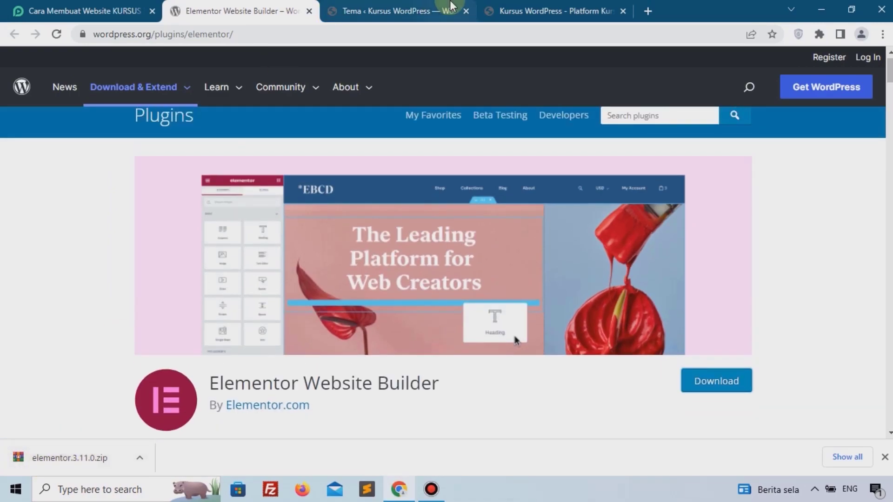
pyautogui.click(431, 6)
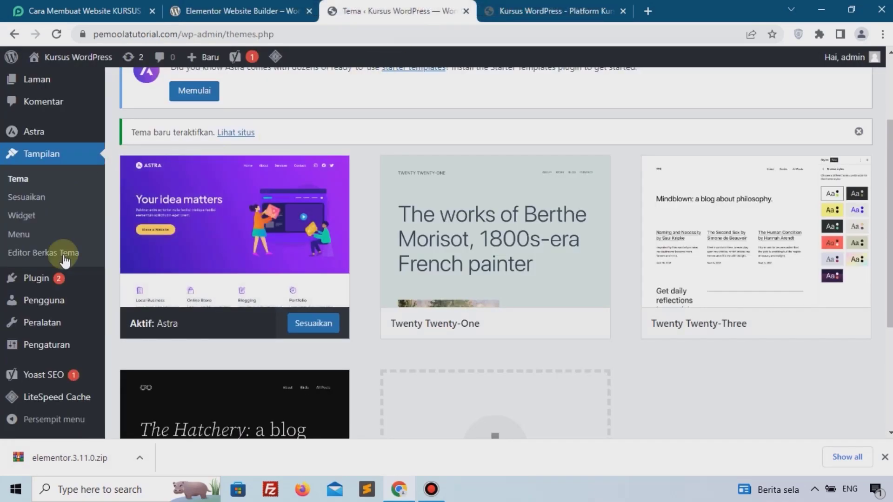
# Upload elementor.3.11.0.zip under Plugin > Tambah Baru, install it, and activate Elementor.
pyautogui.moveTo(48, 292)
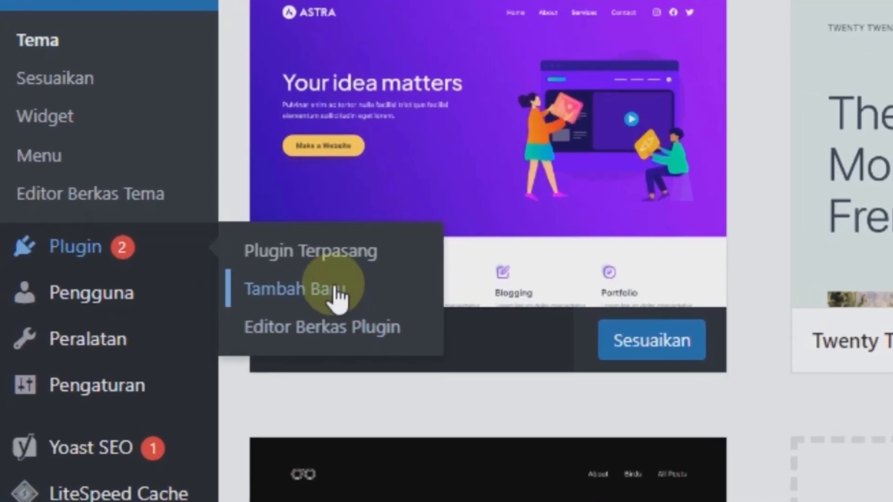
pyautogui.click(337, 298)
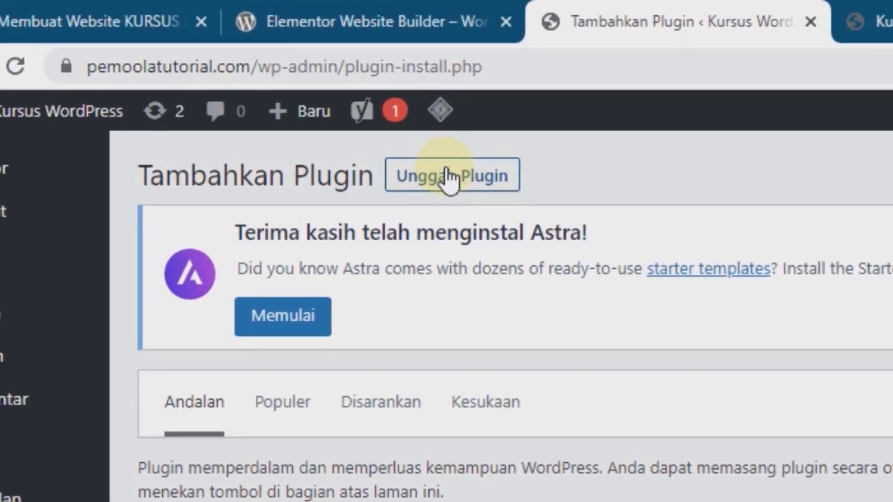
pyautogui.click(448, 177)
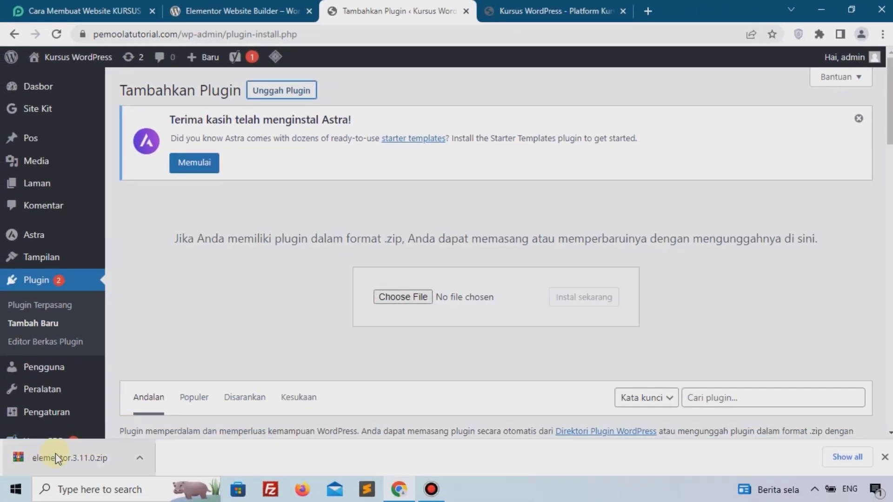
pyautogui.moveTo(55, 453); pyautogui.dragTo(398, 297)
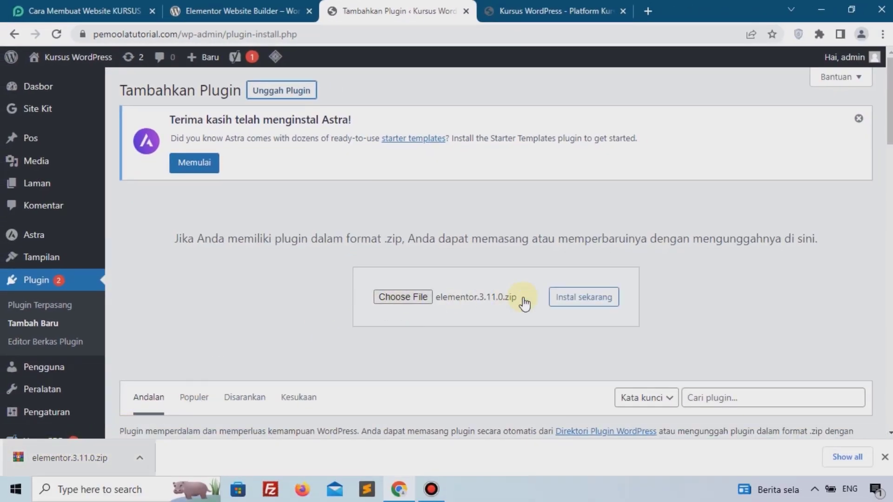
pyautogui.click(566, 298)
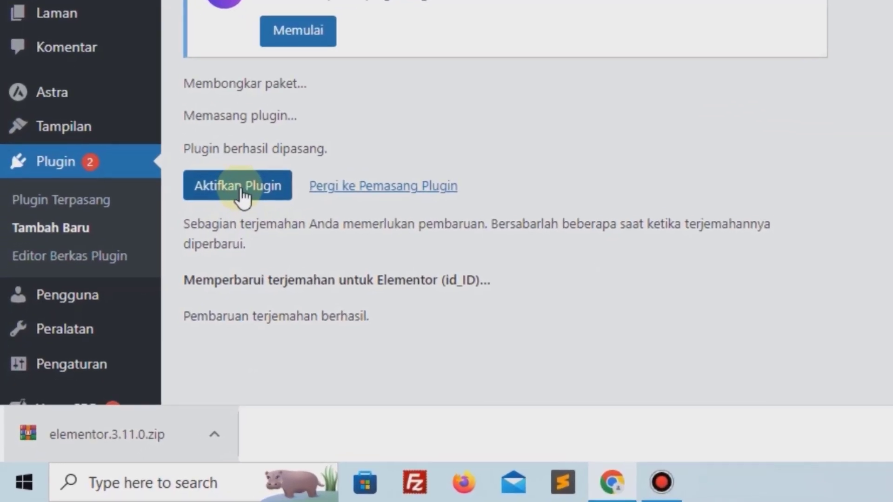
pyautogui.click(246, 192)
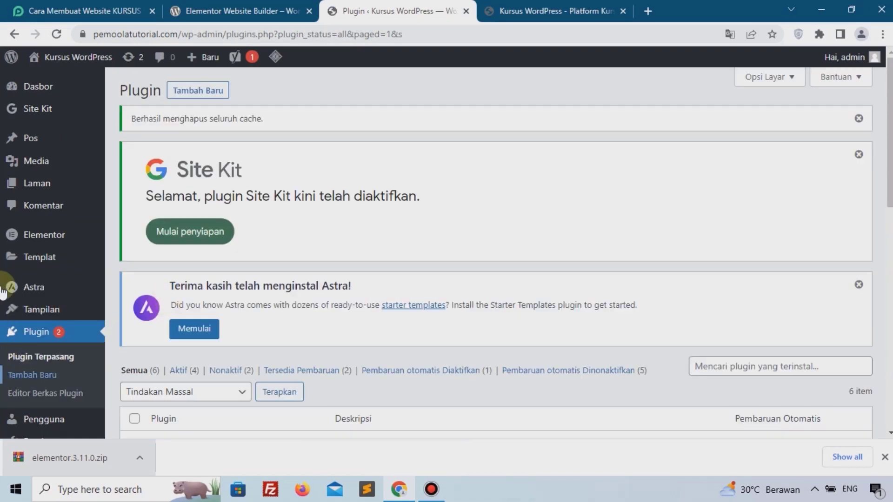
pyautogui.click(65, 6)
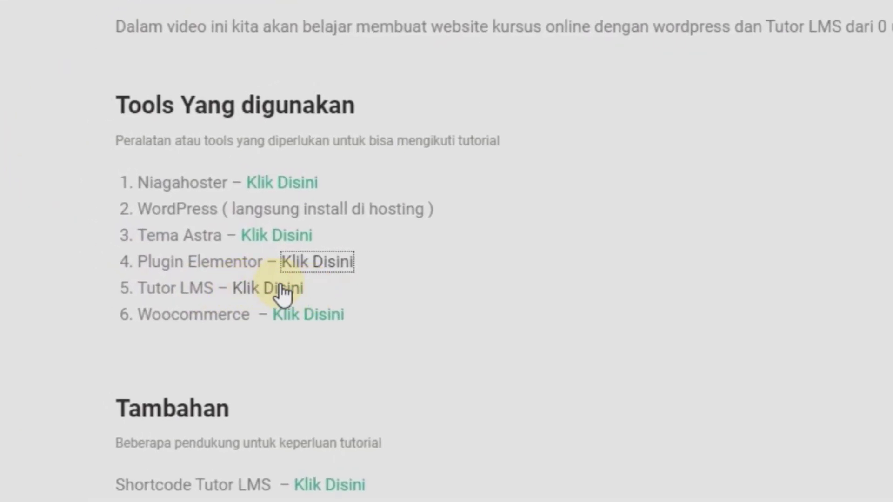
# Open the Tutor LMS plugin page from the article and close the Elementor plugin page.
pyautogui.click(282, 292)
pyautogui.click(375, 12)
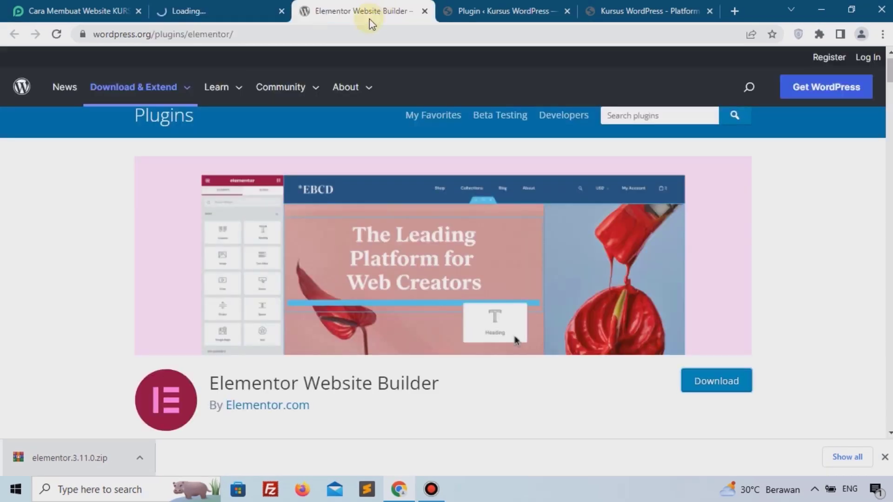
pyautogui.click(424, 10)
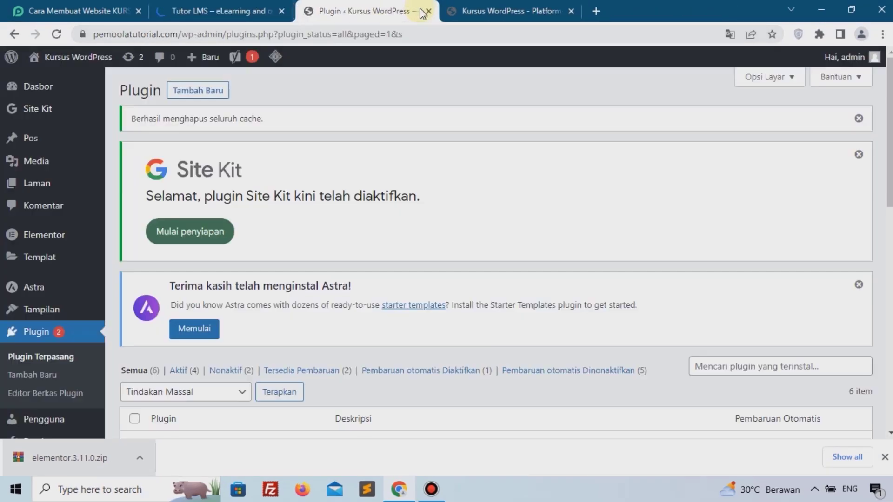
# Download tutor.2.1.7.zip from the Tutor LMS page and close that page.
pyautogui.click(237, 5)
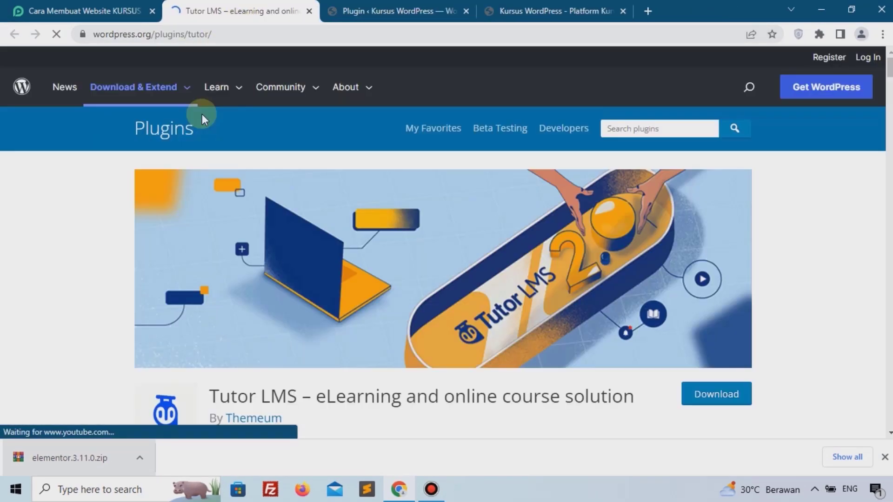
pyautogui.scroll(-2, 422, 297)
pyautogui.click(729, 332)
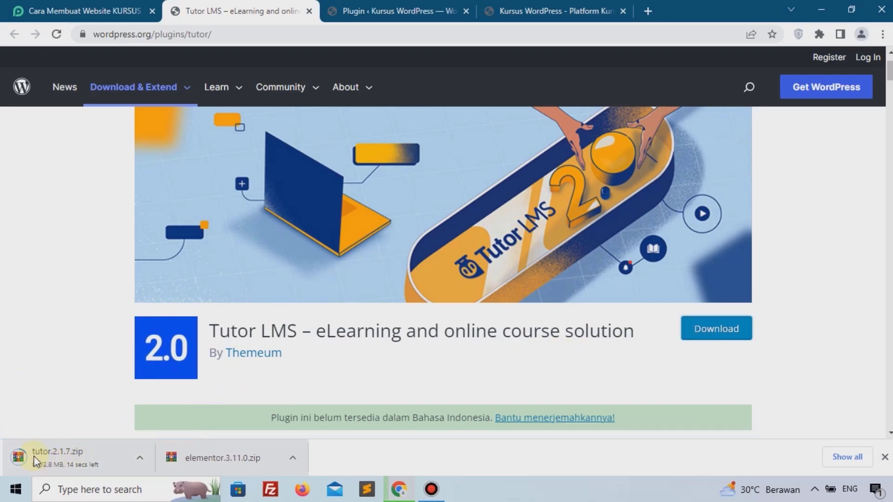
pyautogui.scroll(1, 371, 212)
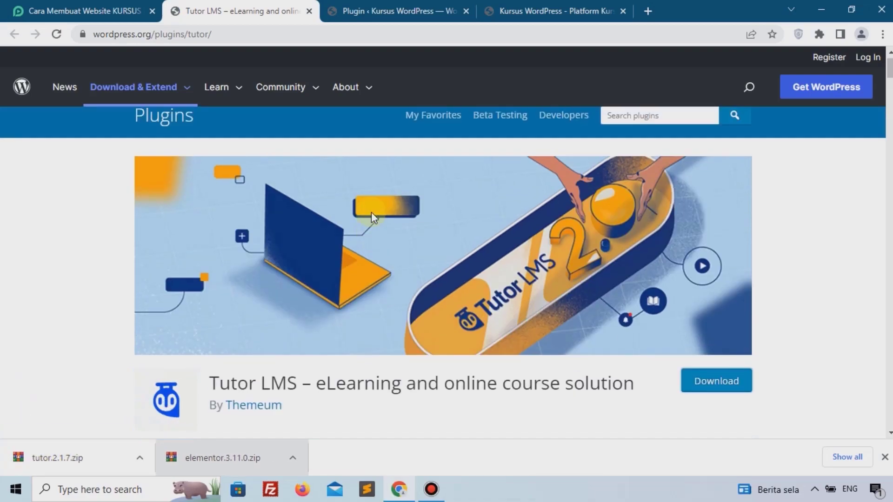
pyautogui.click(310, 11)
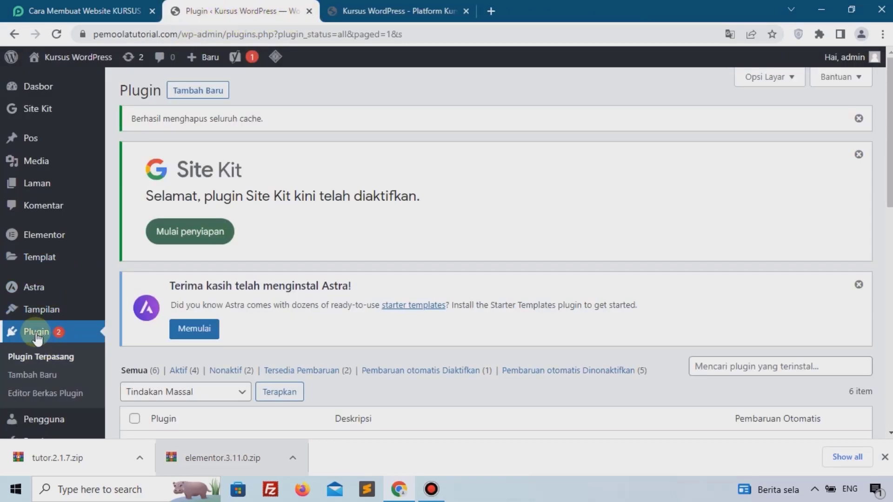
# Upload tutor.2.1.7.zip as a new plugin, install it, and activate Tutor LMS.
pyautogui.click(191, 94)
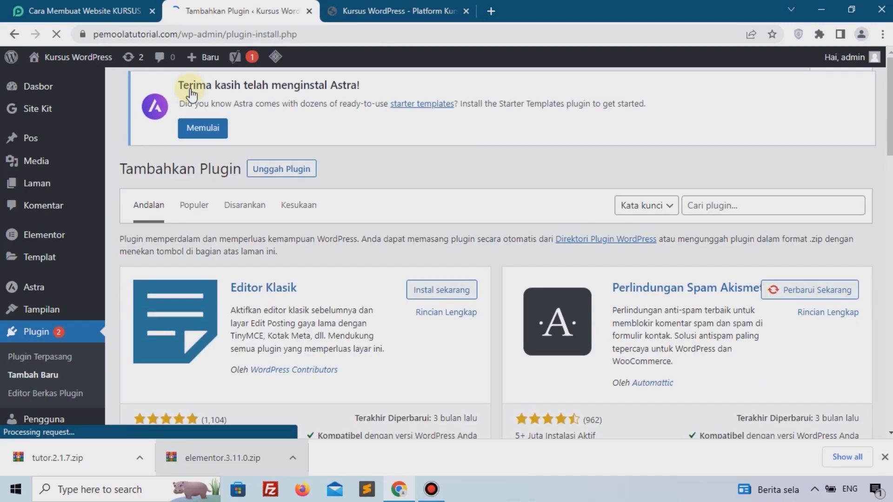
pyautogui.click(276, 94)
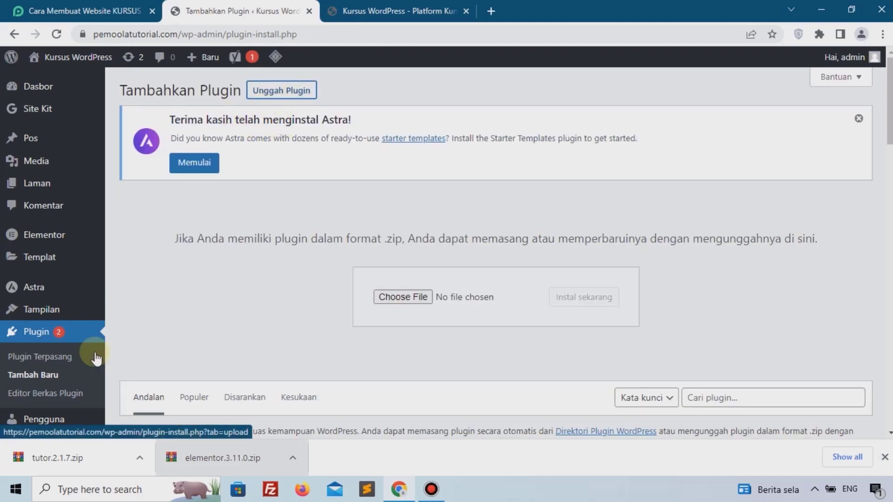
pyautogui.moveTo(45, 463); pyautogui.dragTo(418, 331)
pyautogui.moveTo(424, 296); pyautogui.dragTo(424, 297)
pyautogui.click(592, 299)
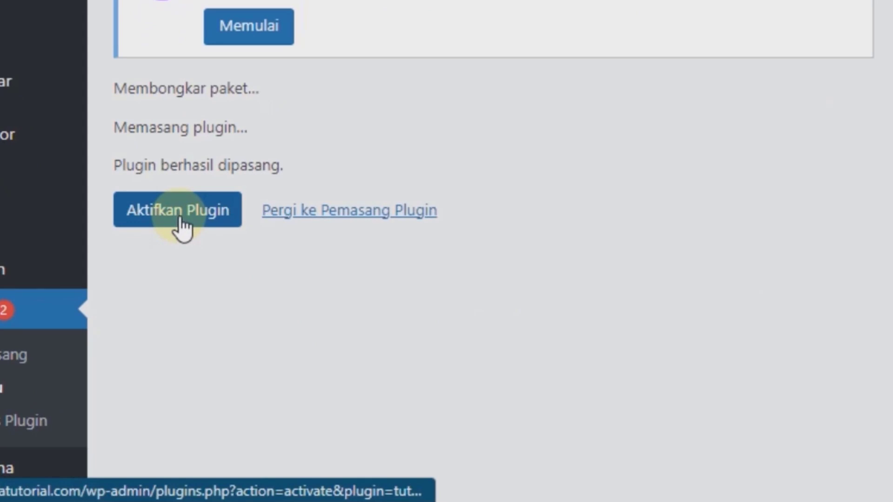
pyautogui.click(181, 219)
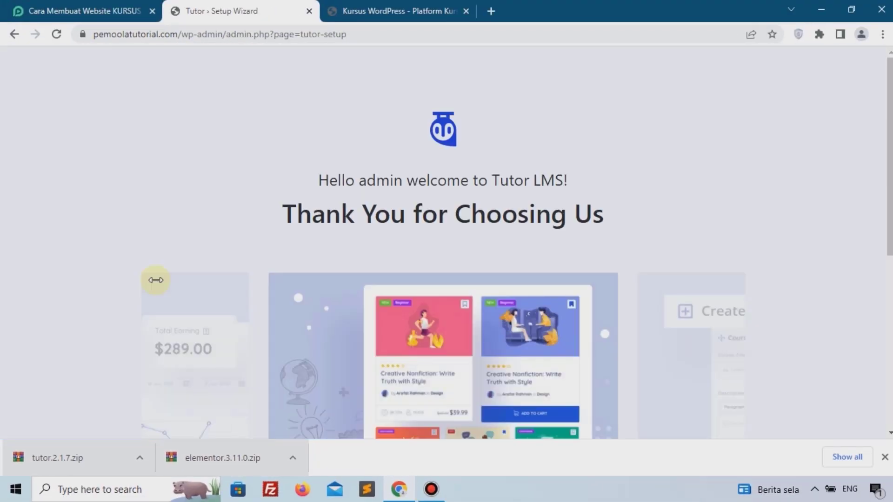
pyautogui.scroll(-7, 333, 299)
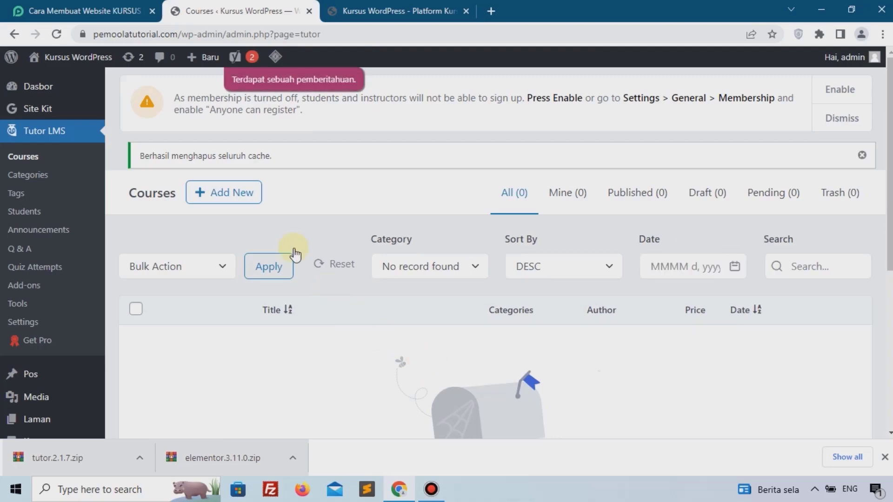
pyautogui.click(98, 8)
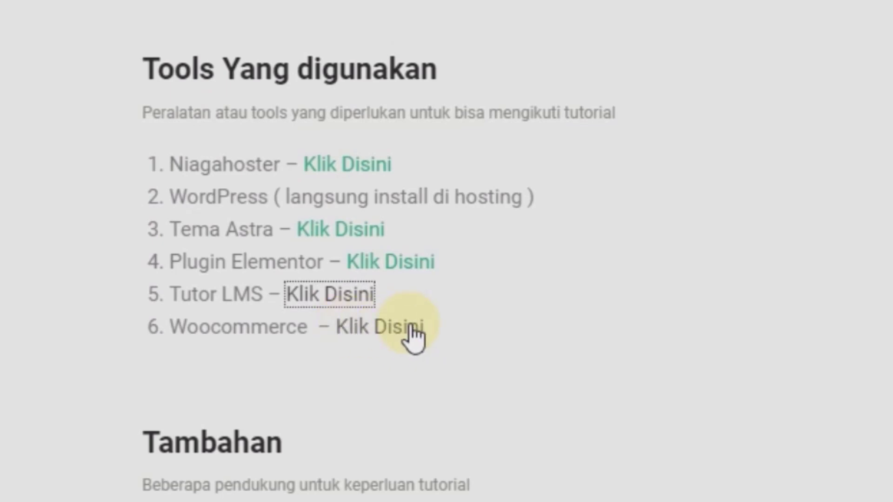
# Download woocommerce.7.4.0.zip from the WooCommerce plugin page linked in the article, then close that page.
pyautogui.click(409, 327)
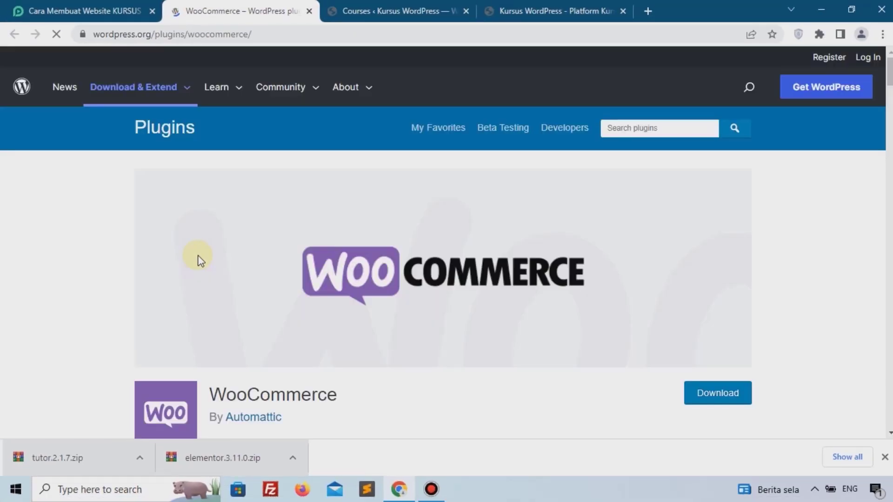
pyautogui.click(724, 396)
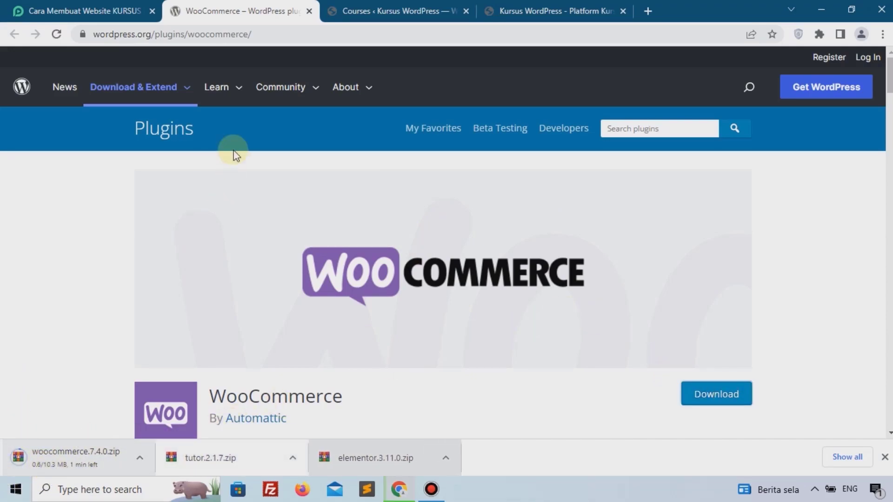
pyautogui.click(309, 11)
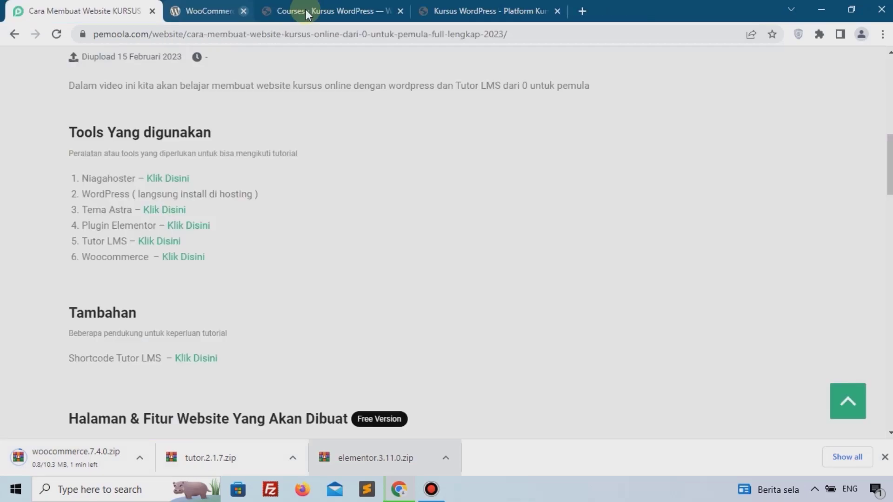
pyautogui.click(246, 11)
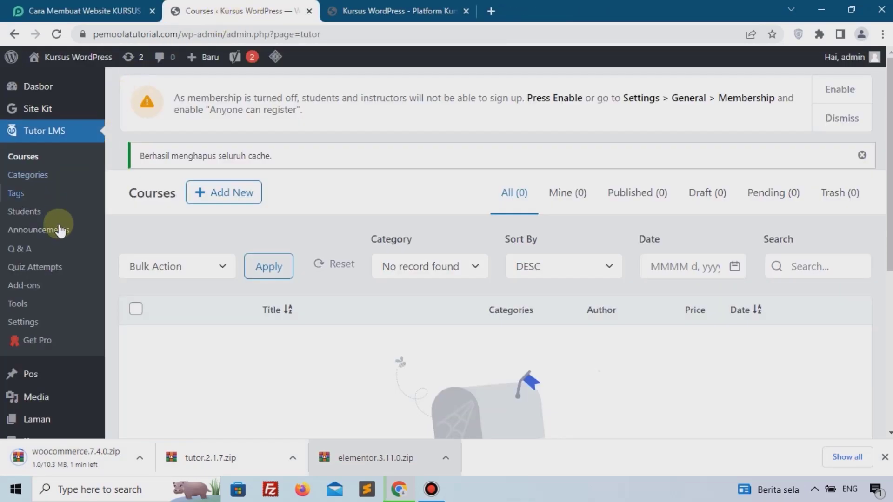
pyautogui.scroll(-4, 60, 380)
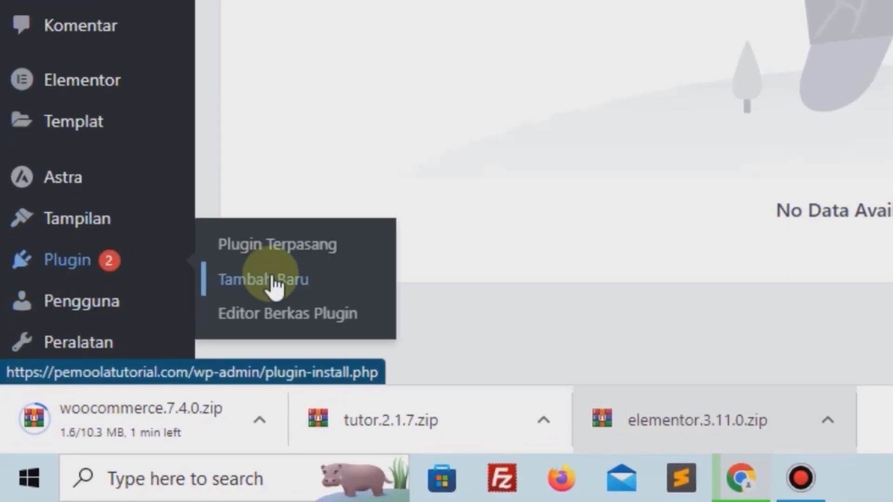
# Upload woocommerce.7.4.0.zip under Plugin > Tambah Baru, install it, and activate WooCommerce.
pyautogui.click(271, 278)
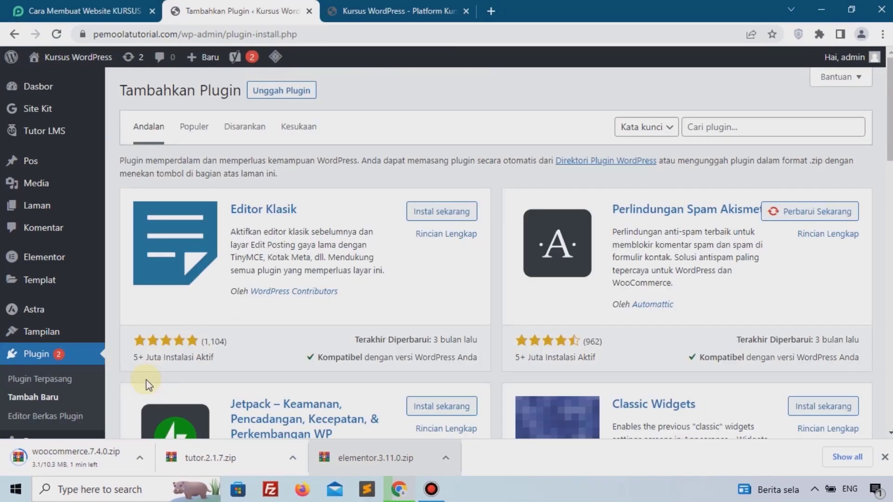
pyautogui.click(272, 91)
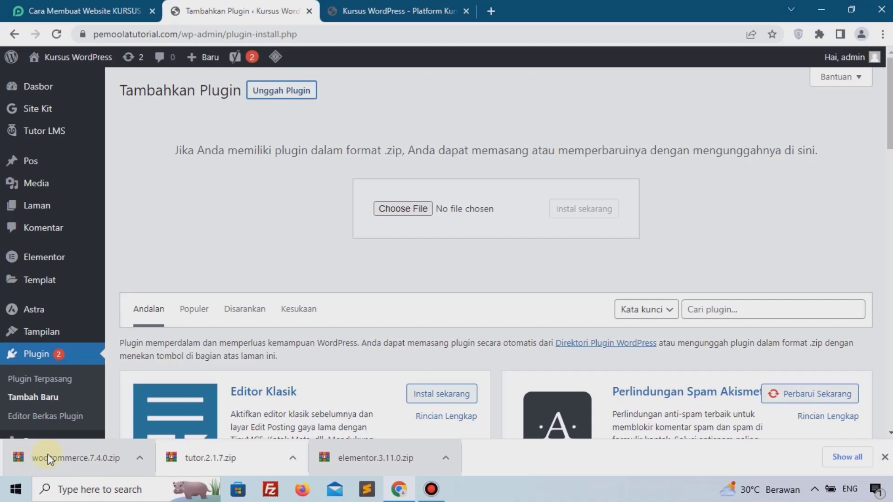
pyautogui.moveTo(287, 328); pyautogui.dragTo(419, 214)
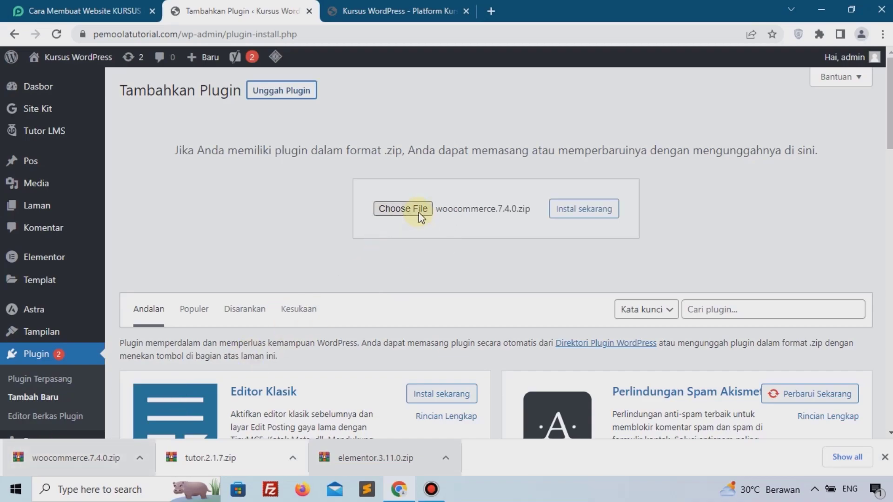
pyautogui.click(575, 214)
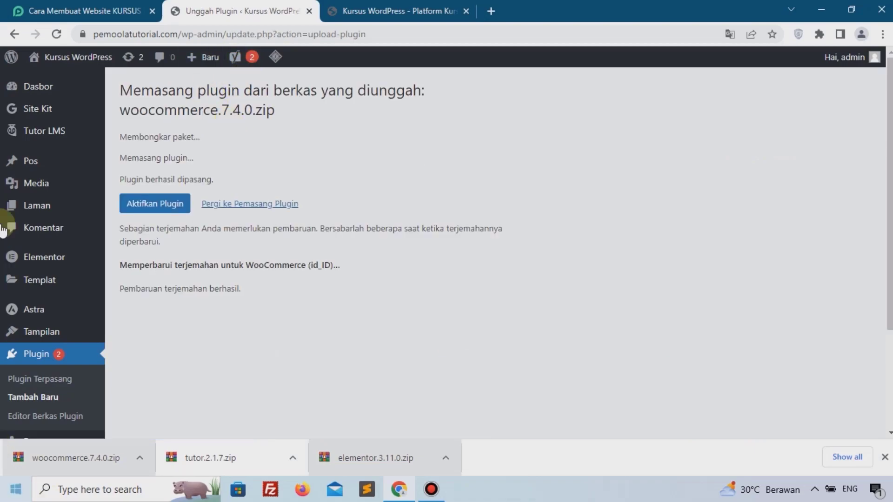
pyautogui.click(152, 205)
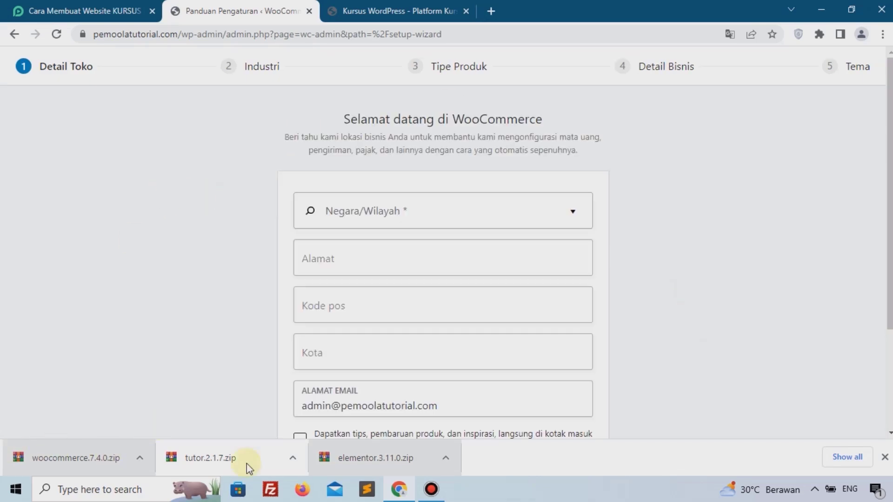
# Dismiss the downloads bar, skip the store details step, and answer 'Tidak, terimakasih' to usage tracking.
pyautogui.click(884, 460)
pyautogui.scroll(-2, 384, 358)
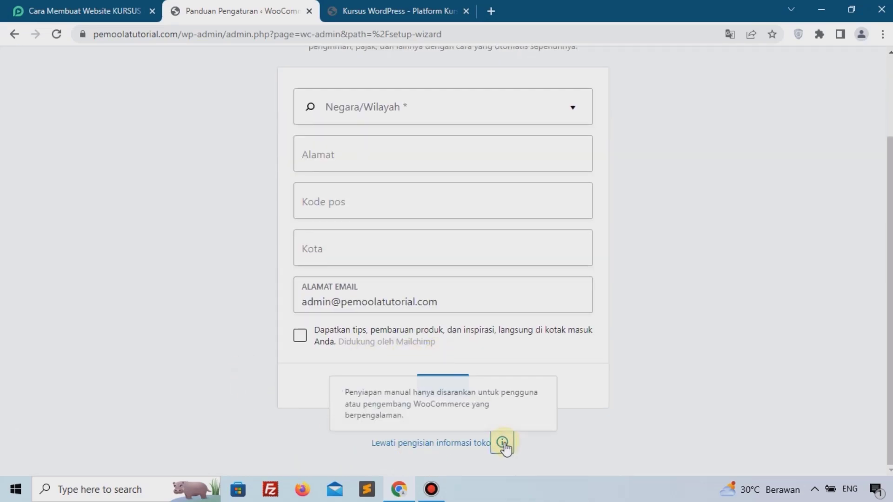
pyautogui.click(455, 443)
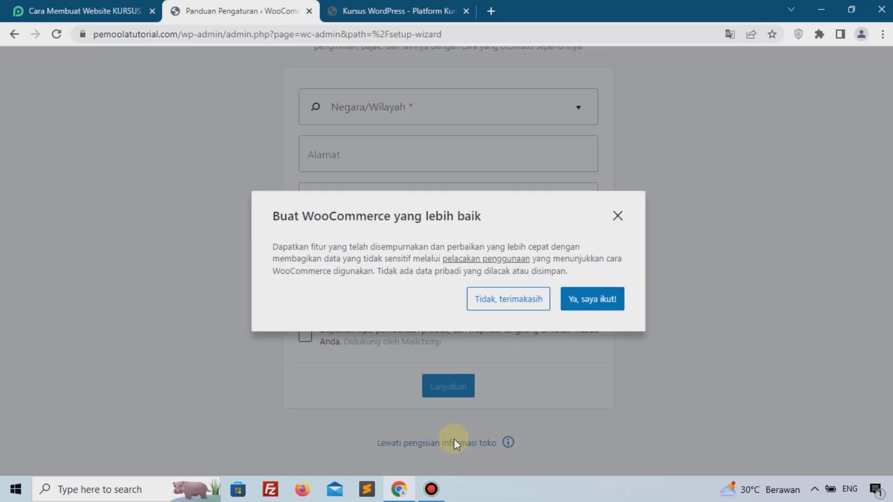
pyautogui.click(505, 312)
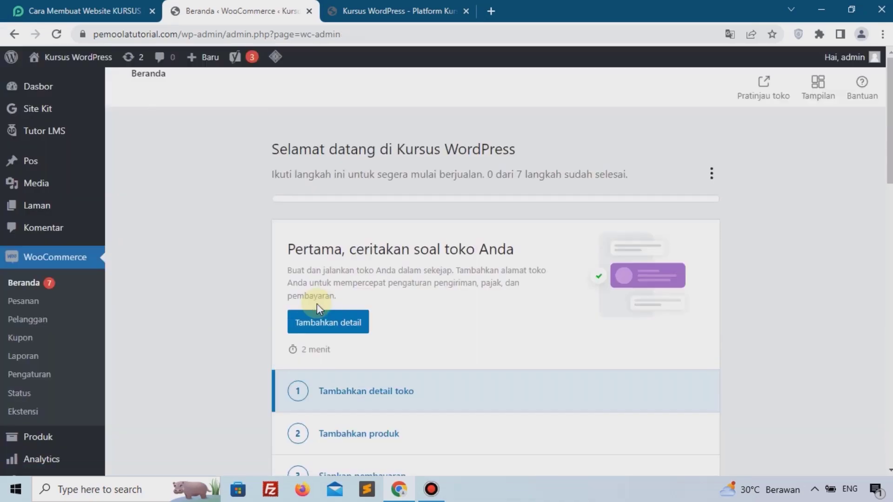
pyautogui.moveTo(11, 206)
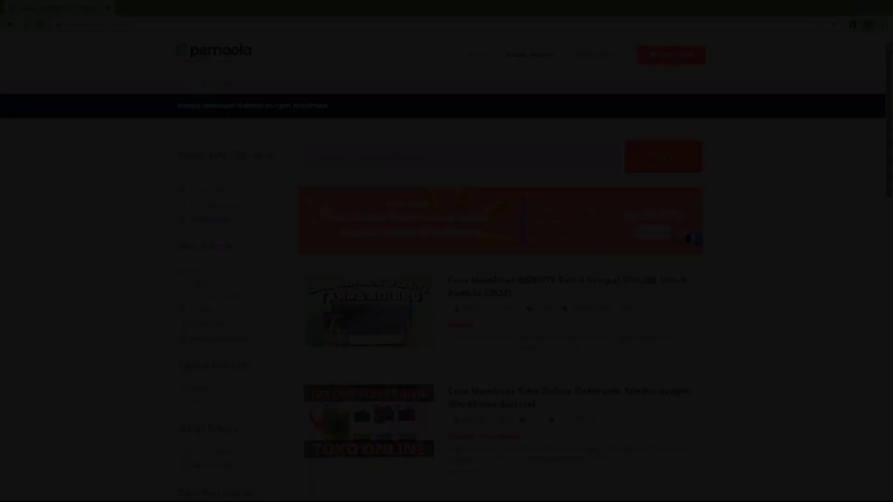
# Filter the pemoola.com website list to the Toko Online type under Jenis Website.
pyautogui.scroll(-2, 447, 279)
pyautogui.scroll(-2, 446, 279)
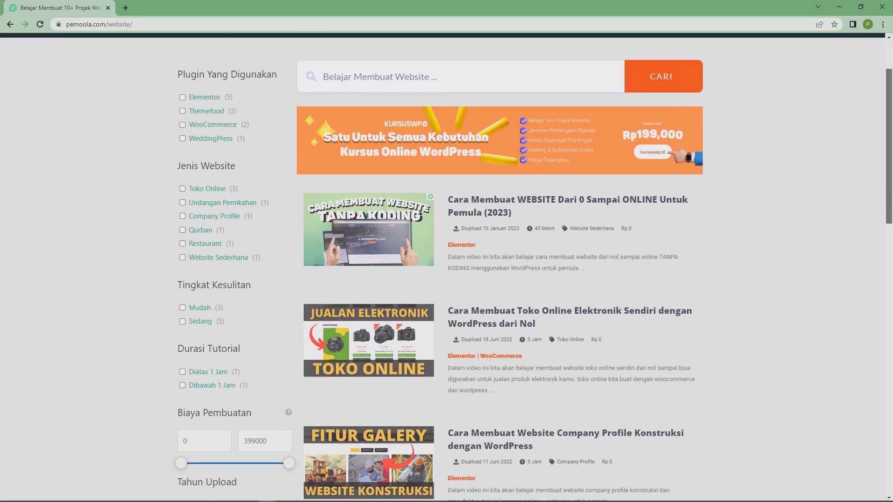
pyautogui.scroll(-3, 446, 279)
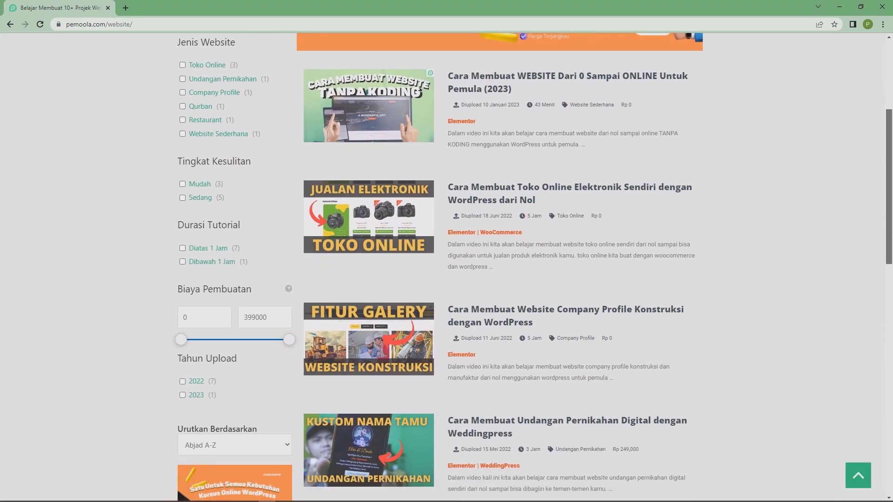
pyautogui.scroll(-5, 446, 279)
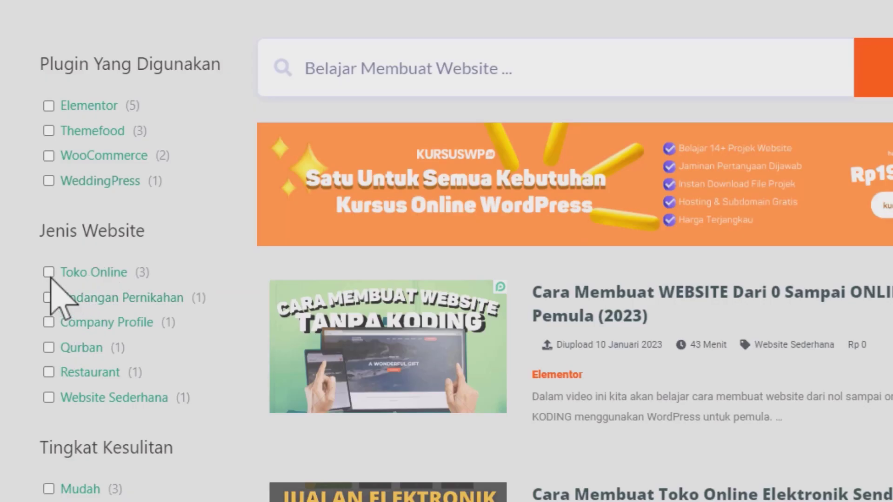
pyautogui.click(46, 270)
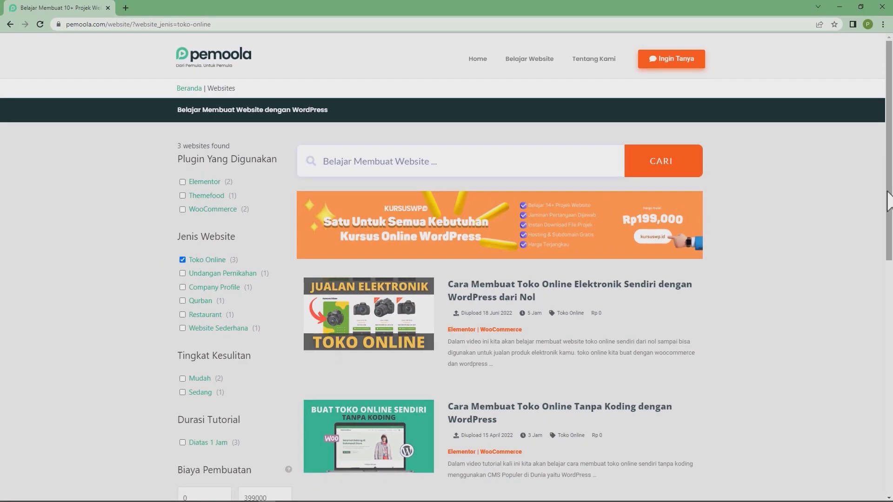
pyautogui.scroll(-4, 888, 197)
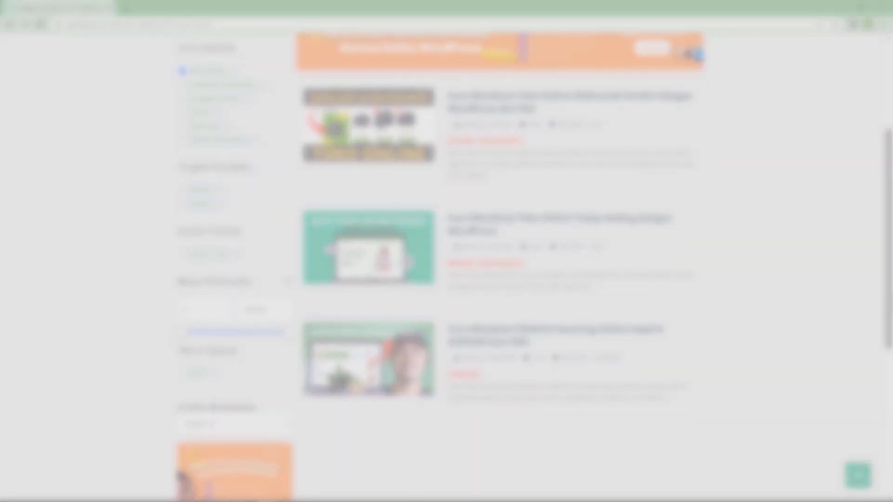
pyautogui.moveTo(888, 270); pyautogui.dragTo(888, 182)
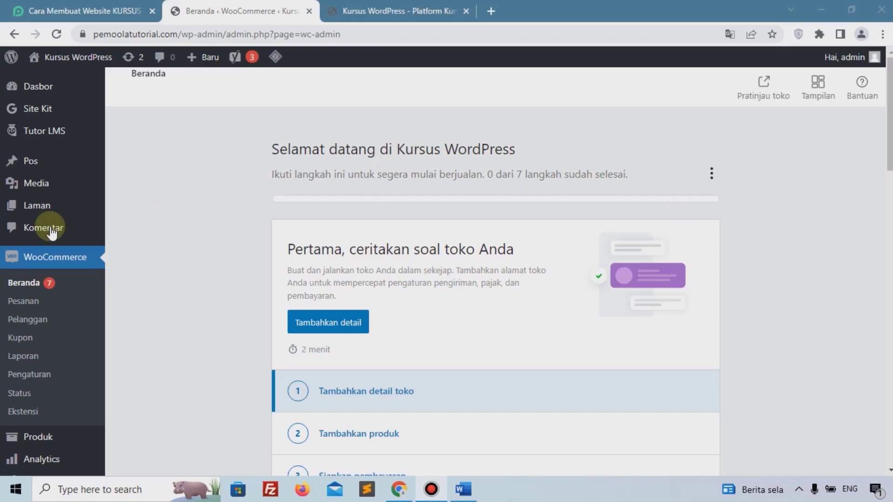
# Create and publish a new page titled Home.
pyautogui.moveTo(37, 208)
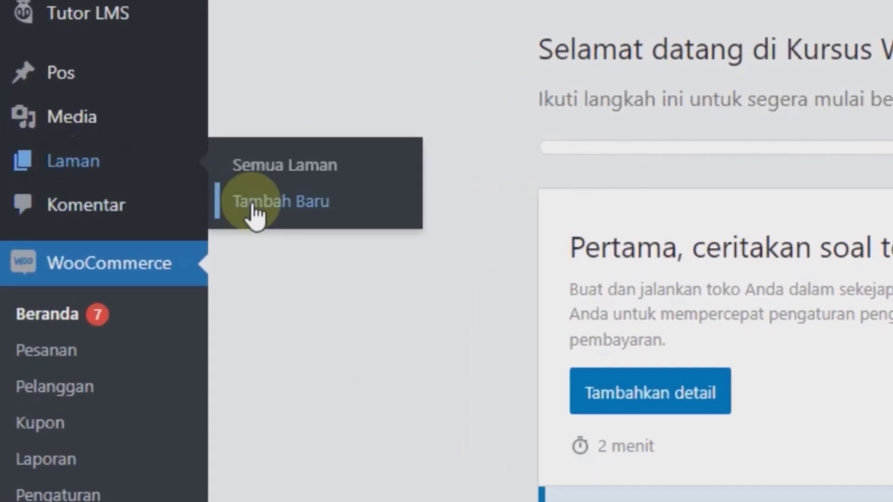
pyautogui.click(254, 209)
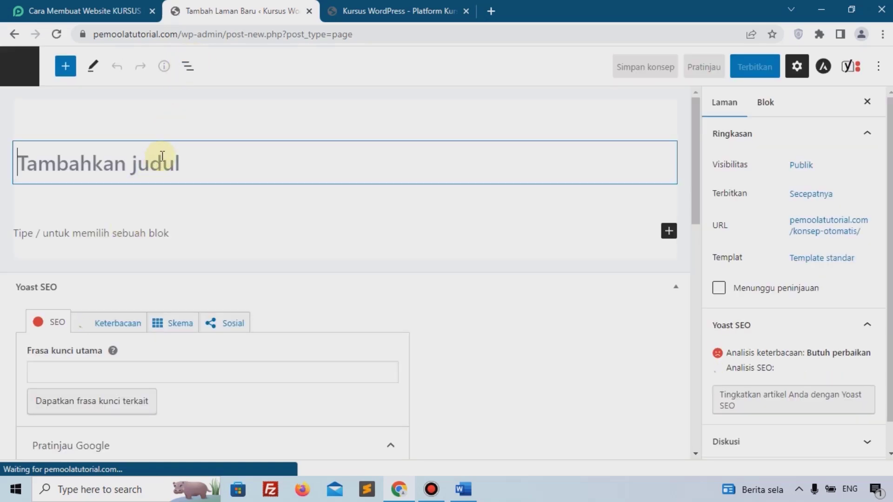
pyautogui.write('Homne')
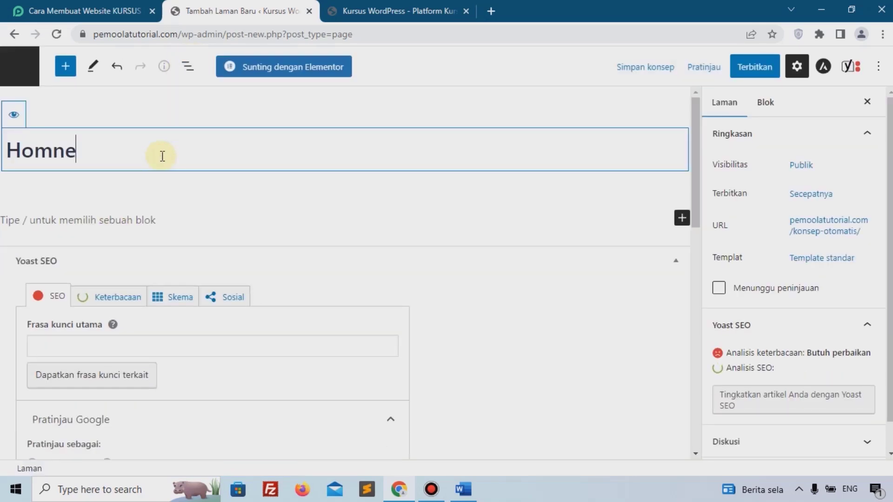
pyautogui.write('\\')
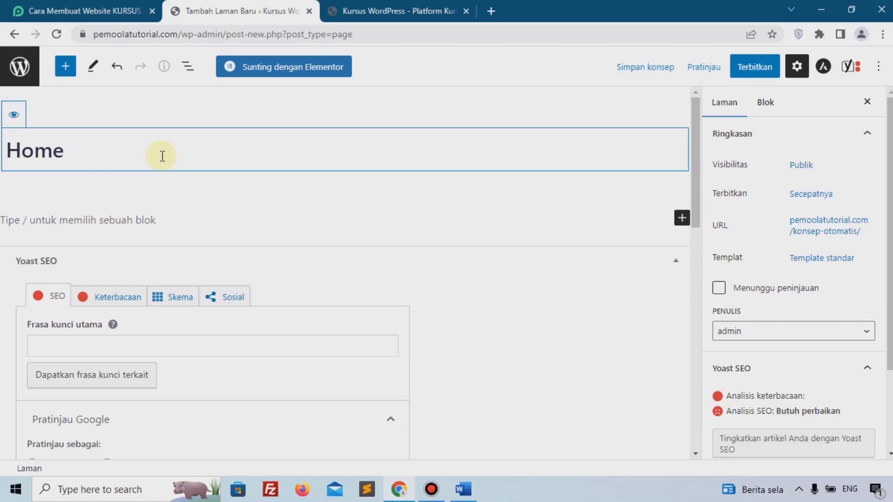
pyautogui.click(760, 68)
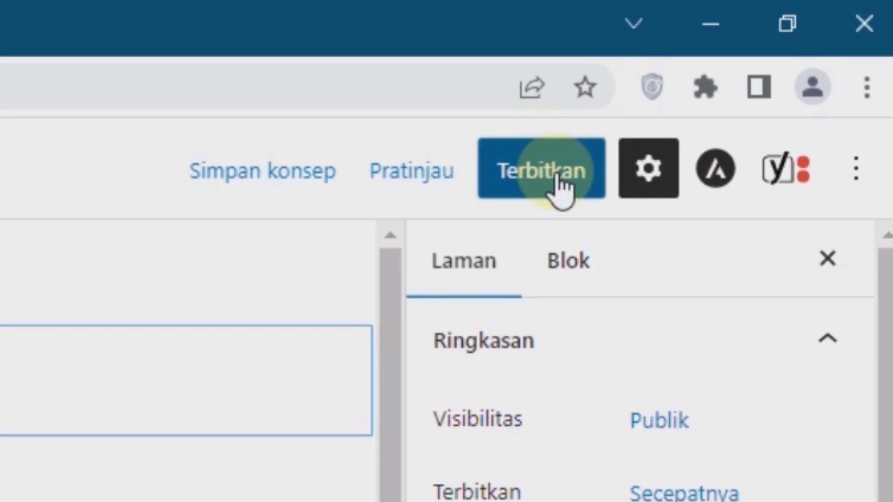
pyautogui.click(558, 179)
pyautogui.click(535, 187)
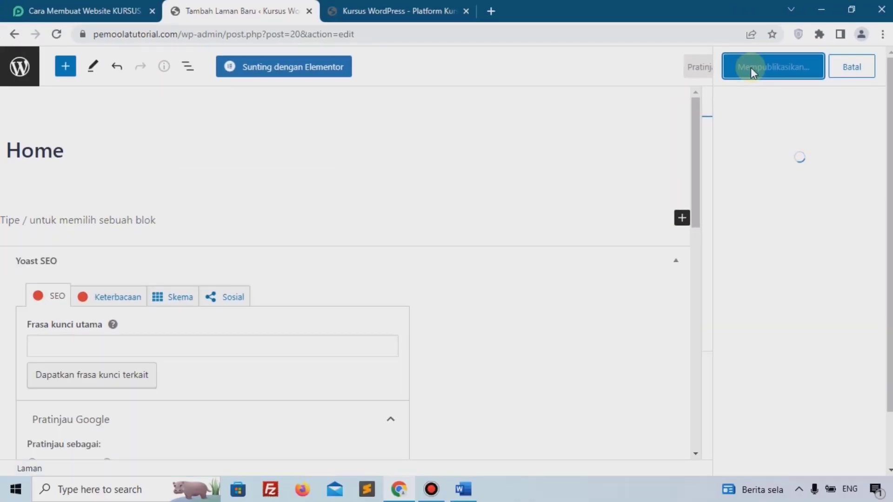
pyautogui.click(21, 75)
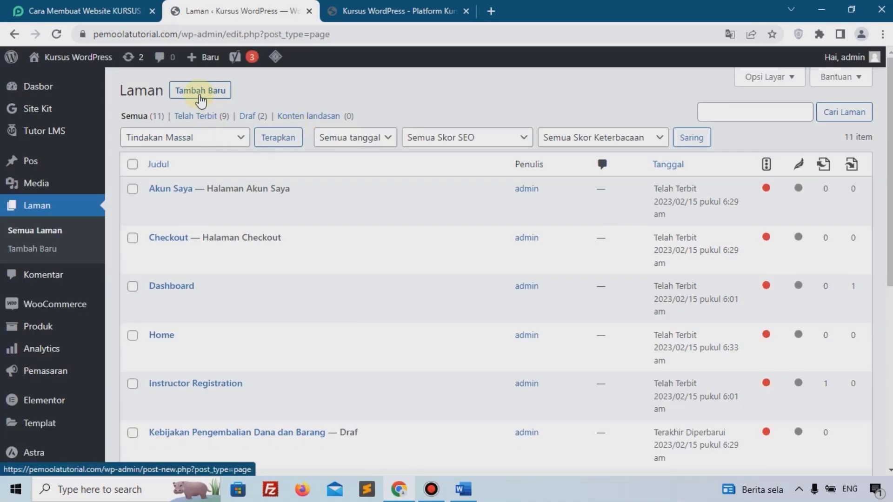
# Create and publish a new page titled Blog.
pyautogui.click(200, 91)
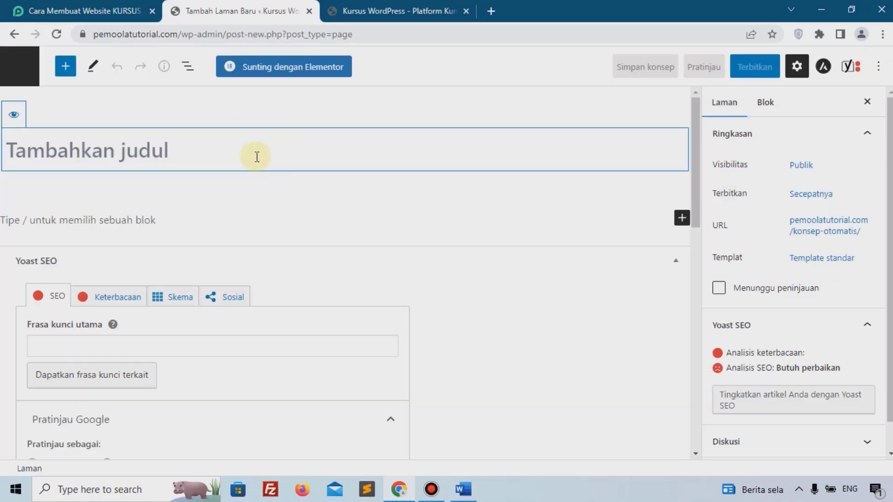
pyautogui.write('Blog')
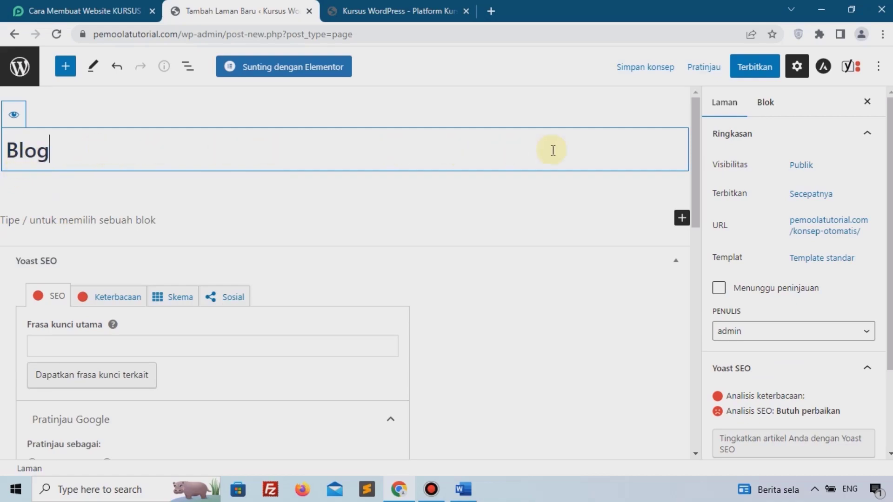
pyautogui.click(754, 67)
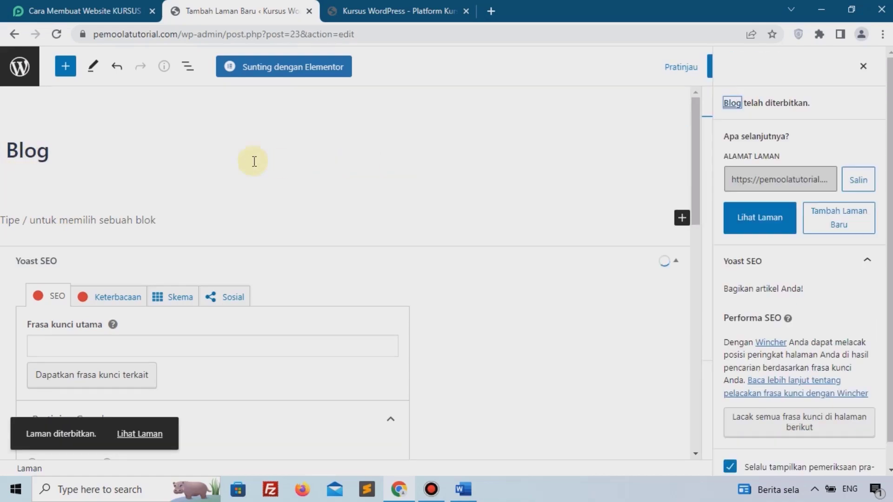
pyautogui.click(22, 69)
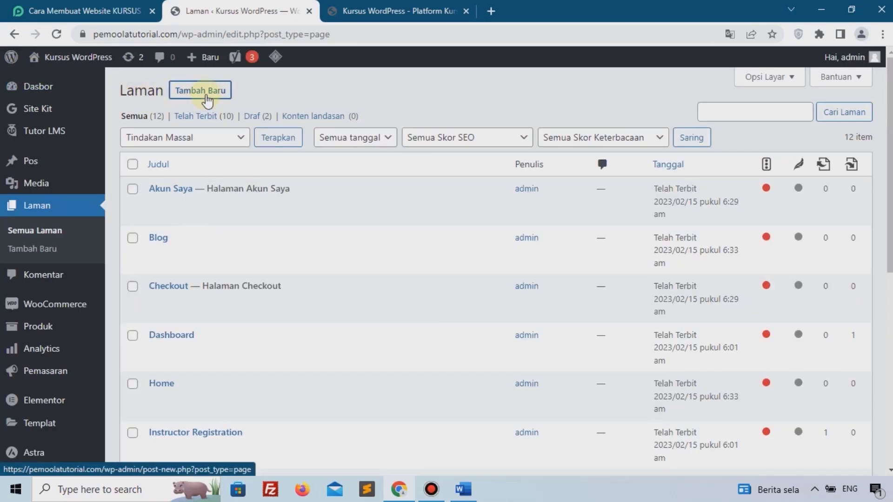
# Create and publish a new page titled Kontak, then return to the pages list.
pyautogui.click(207, 99)
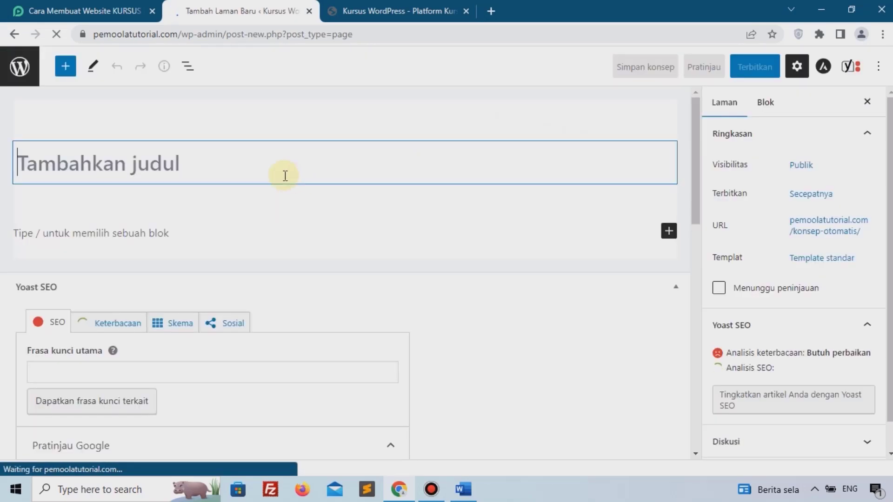
pyautogui.write('Kontak')
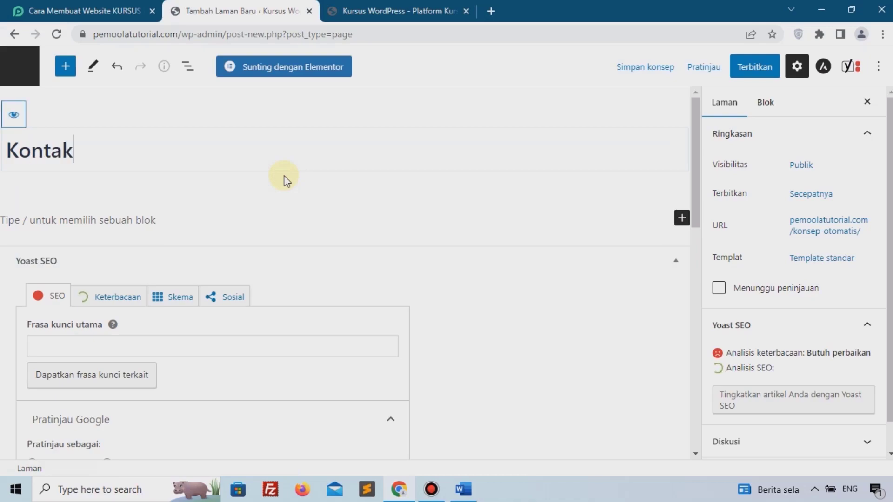
pyautogui.click(750, 74)
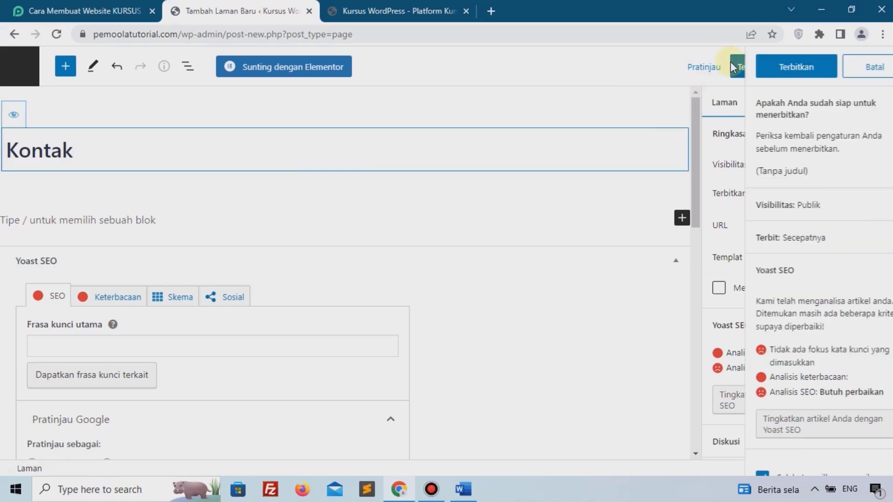
pyautogui.click(757, 64)
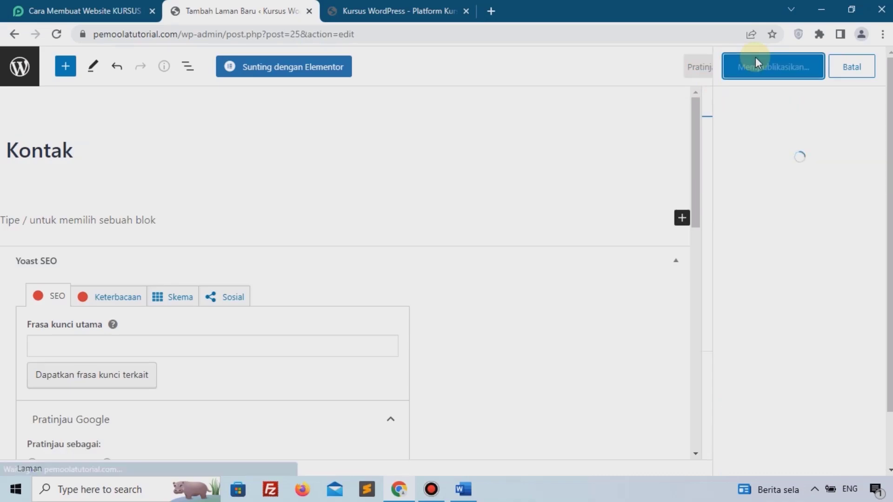
pyautogui.click(10, 70)
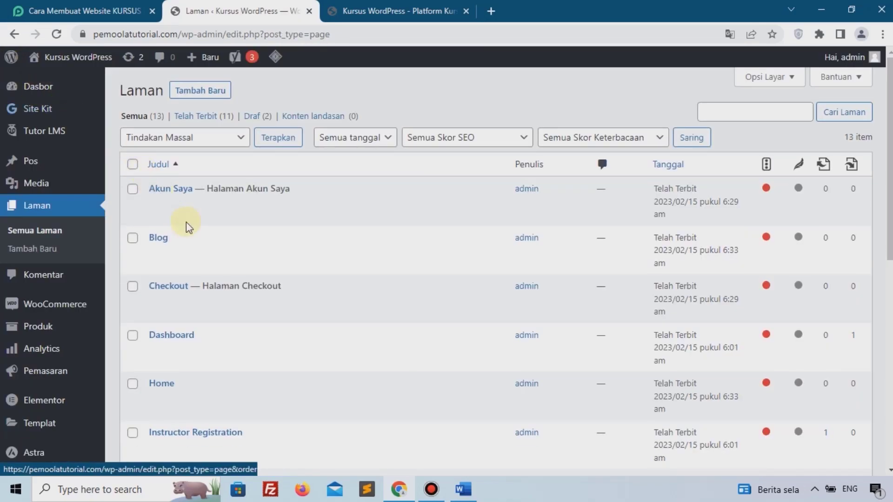
pyautogui.scroll(-4, 175, 358)
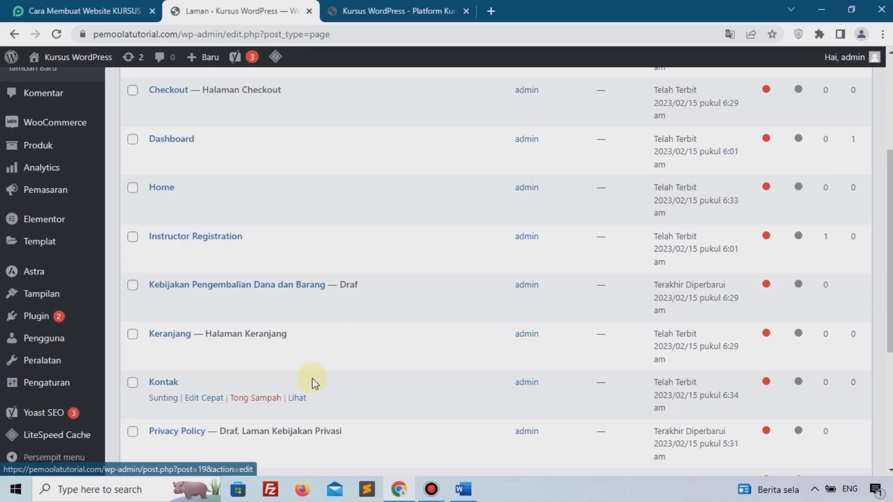
pyautogui.scroll(4, 311, 378)
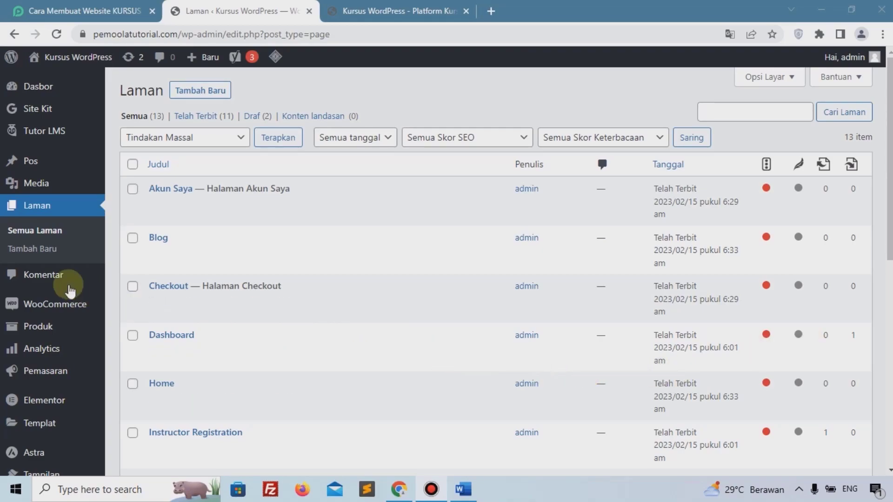
pyautogui.scroll(-1, 65, 291)
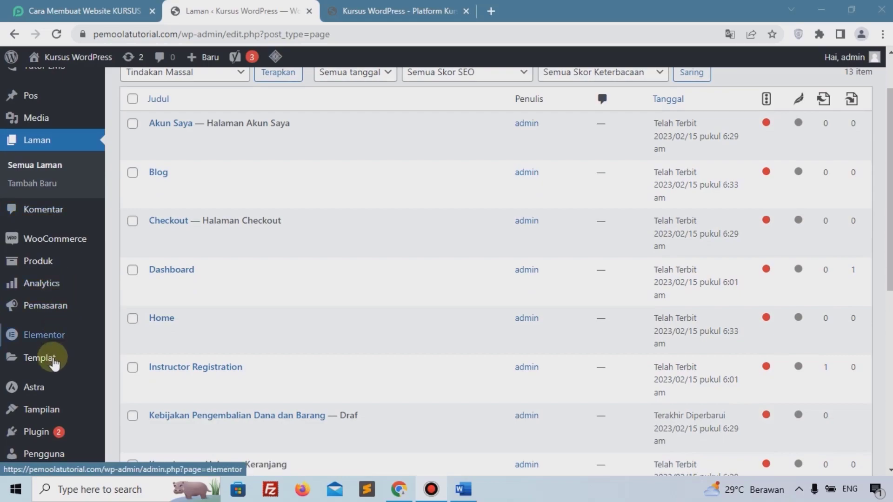
pyautogui.moveTo(60, 409)
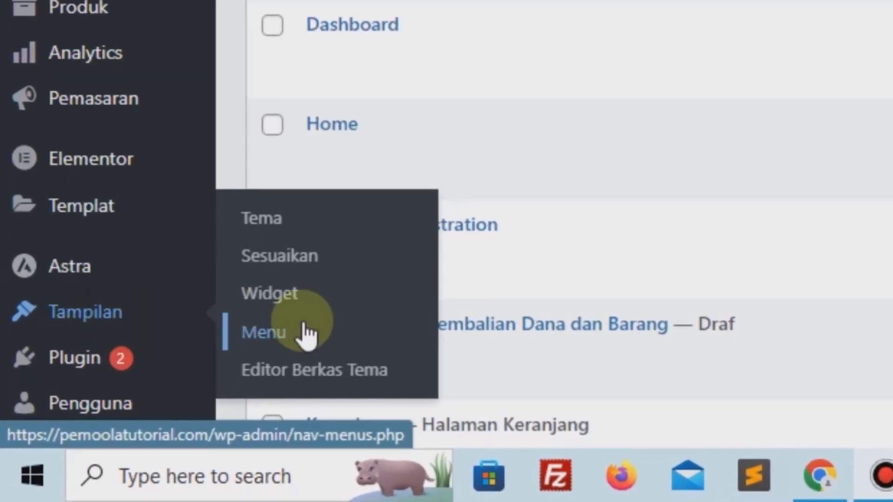
# Create a new navigation menu named Main Menu.
pyautogui.click(307, 336)
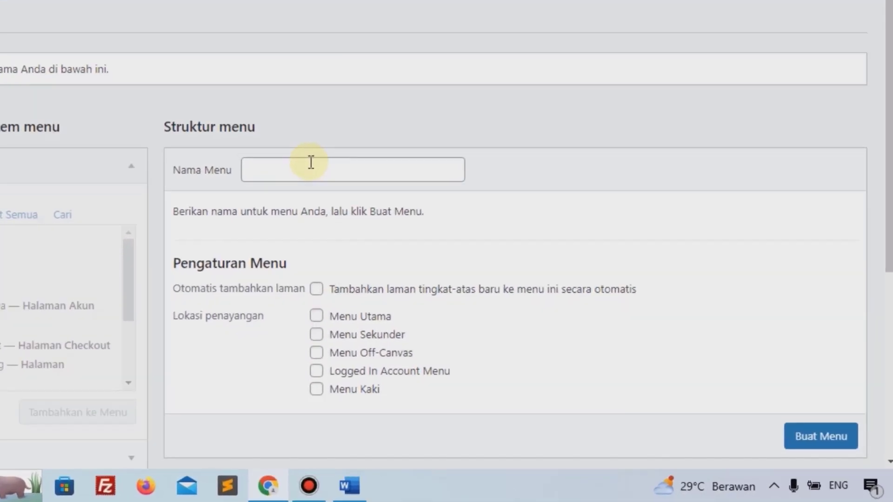
pyautogui.click(433, 234)
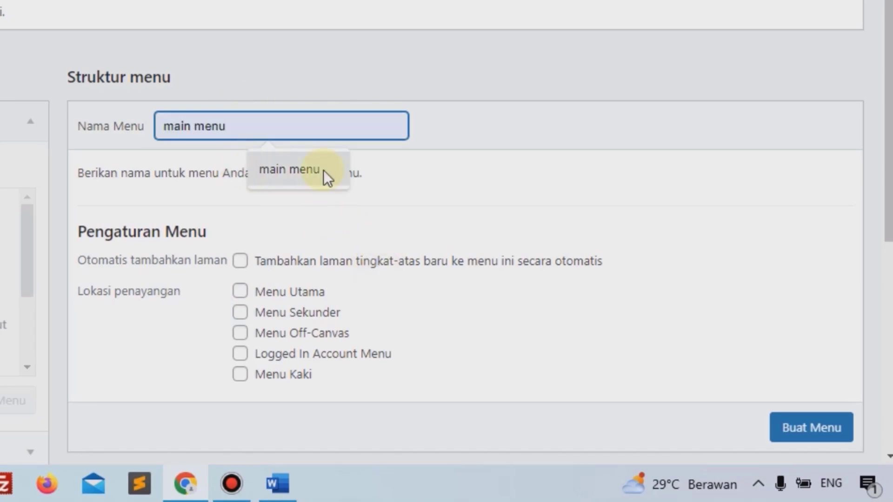
pyautogui.click(821, 433)
pyautogui.scroll(-1, 821, 435)
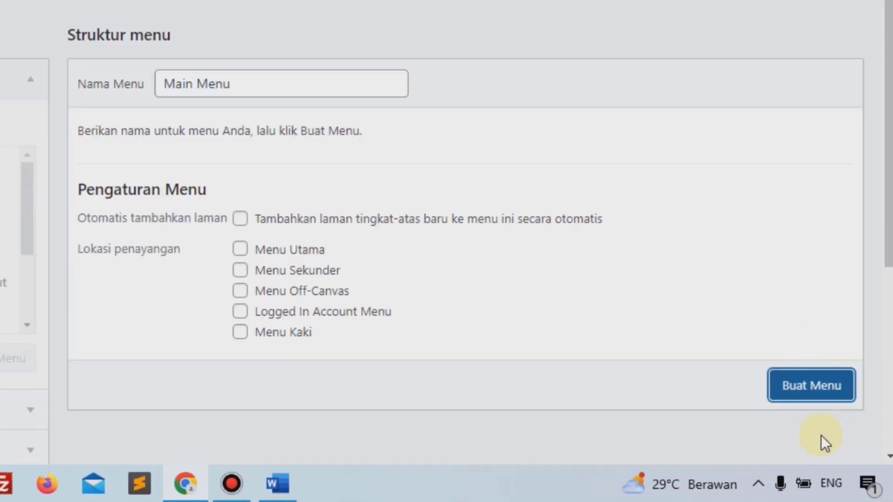
pyautogui.click(805, 377)
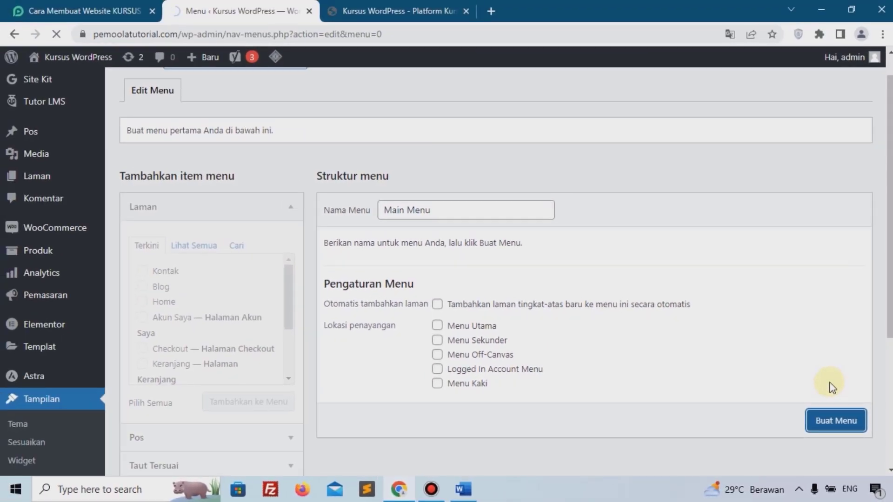
# Add the Home, Blog and Kontak pages to the menu with Home first.
pyautogui.scroll(-1, 183, 263)
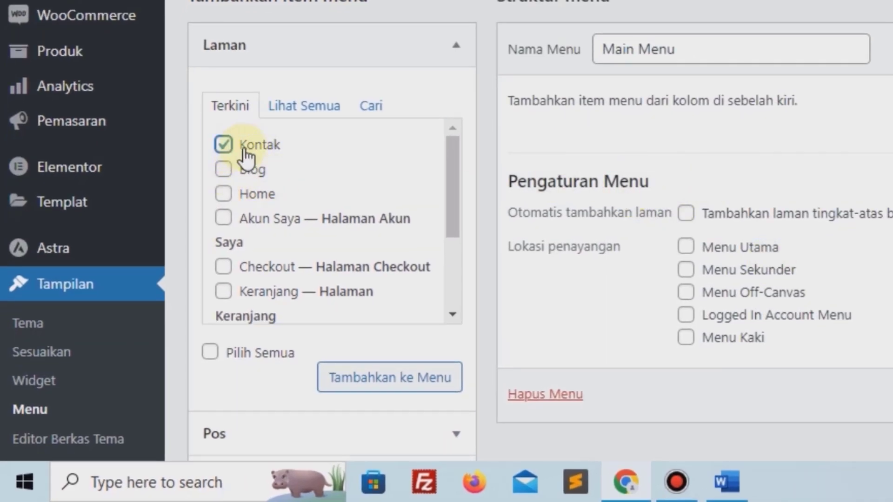
pyautogui.click(258, 193)
pyautogui.click(375, 376)
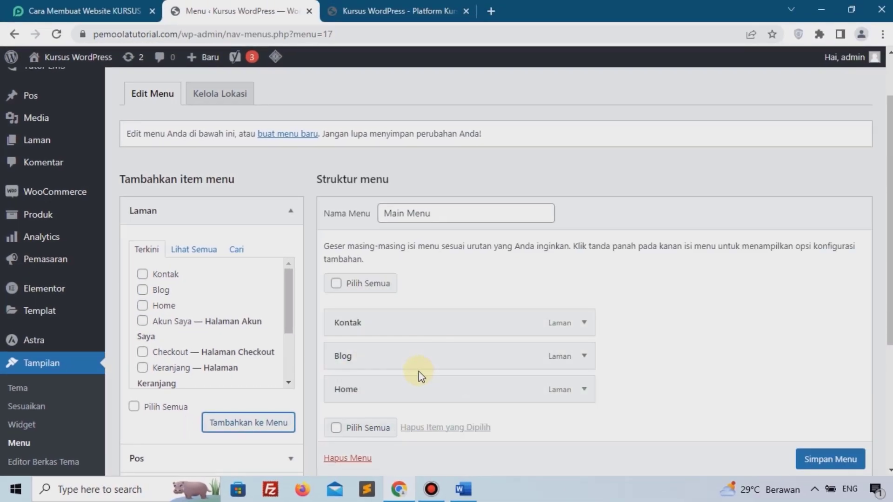
pyautogui.moveTo(414, 381); pyautogui.dragTo(405, 361)
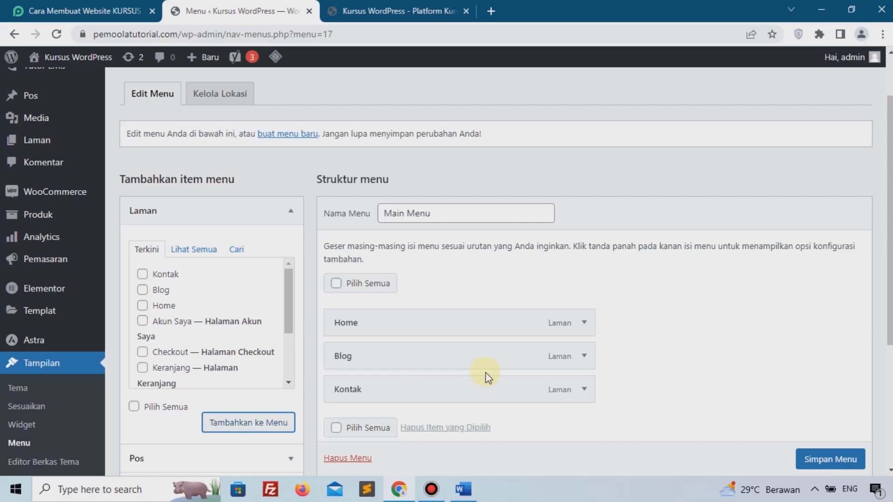
# Assign the menu to the Menu Utama and Menu Off-Canvas locations and save it.
pyautogui.scroll(-1, 651, 369)
pyautogui.scroll(-4, 656, 370)
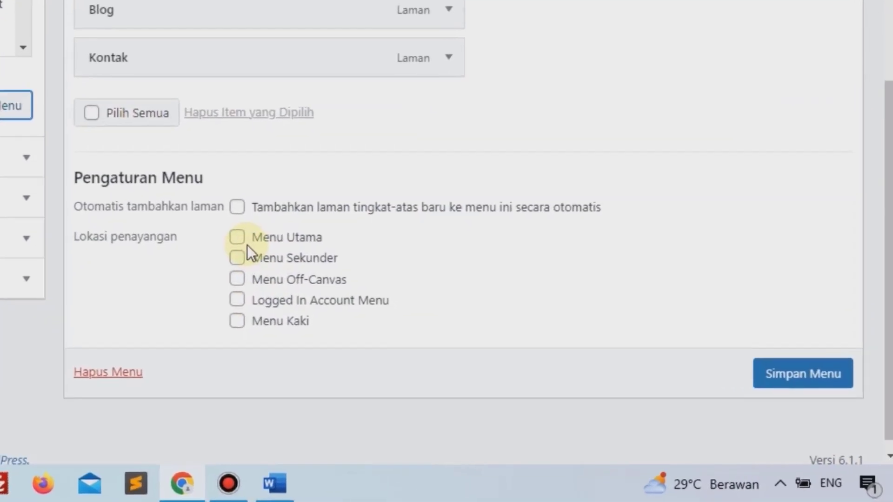
pyautogui.click(220, 231)
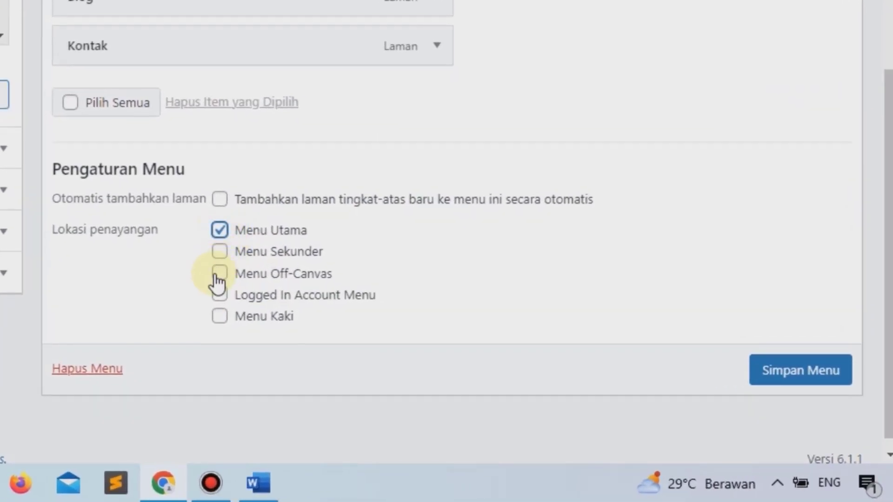
pyautogui.click(776, 379)
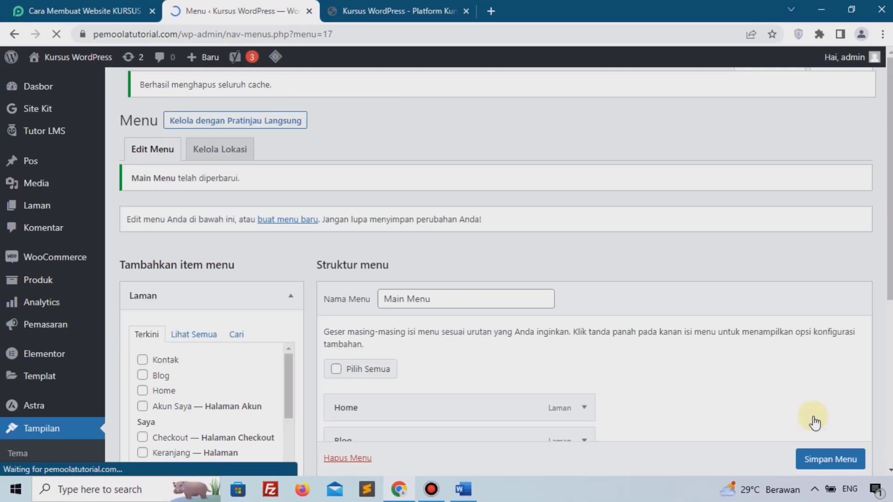
pyautogui.scroll(-4, 101, 303)
pyautogui.scroll(-2, 103, 305)
pyautogui.moveTo(43, 386)
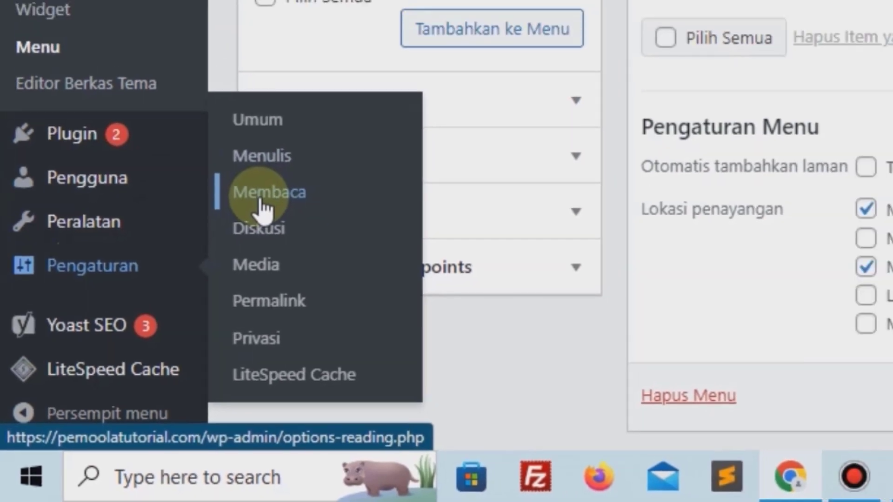
# In Reading settings, set a static front page: Home as Beranda, Blog as posts page, and save.
pyautogui.click(285, 179)
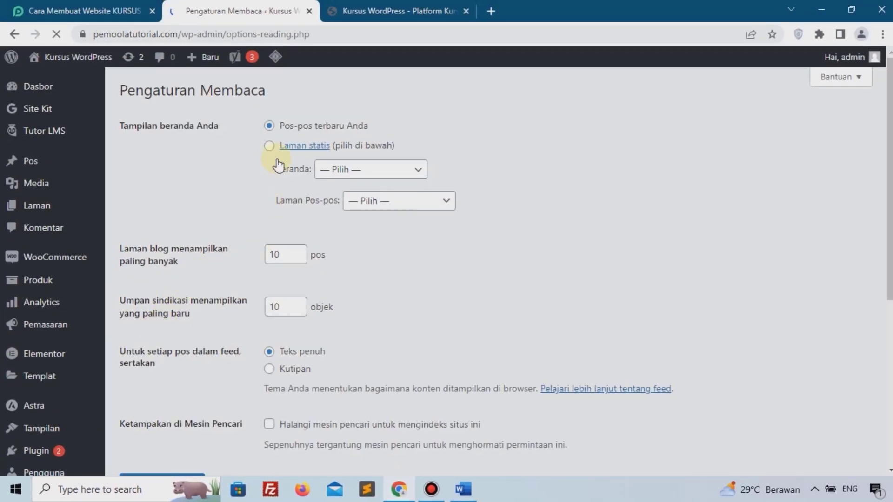
pyautogui.click(269, 145)
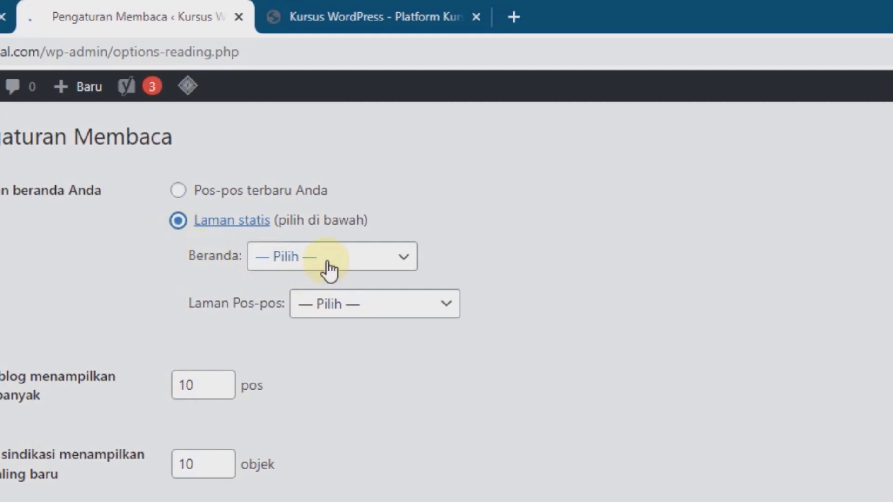
pyautogui.click(292, 262)
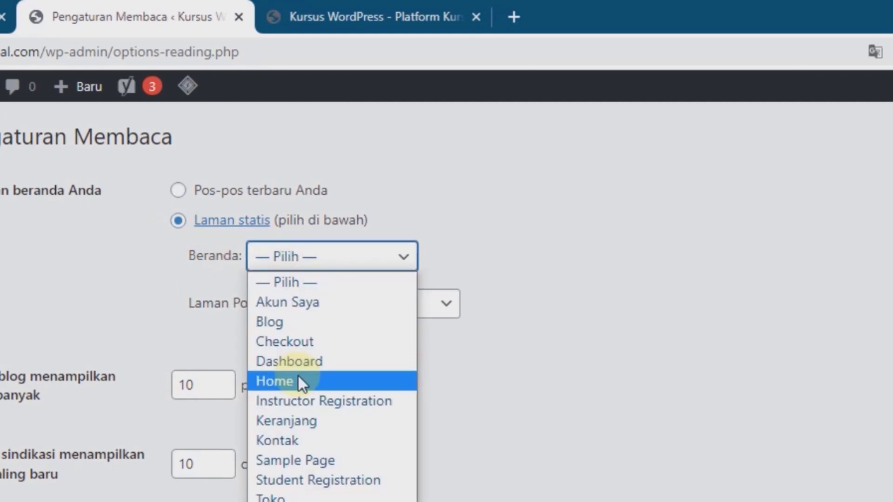
pyautogui.click(298, 377)
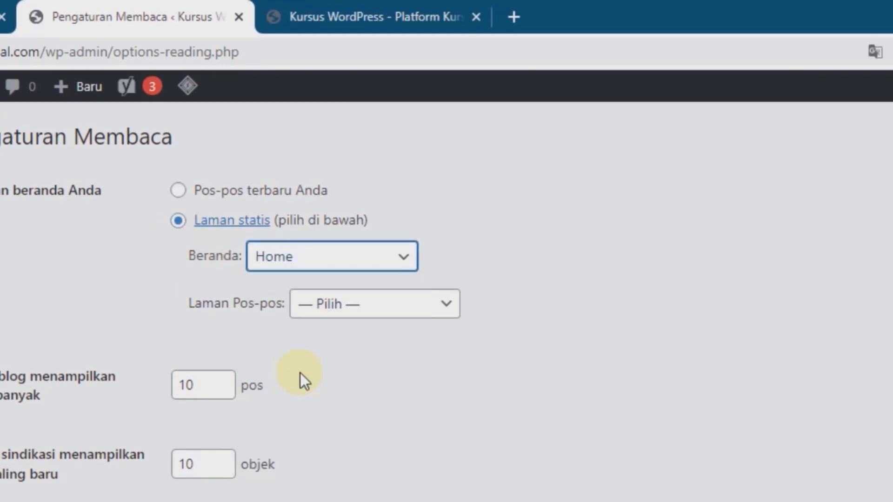
pyautogui.click(332, 315)
pyautogui.click(328, 369)
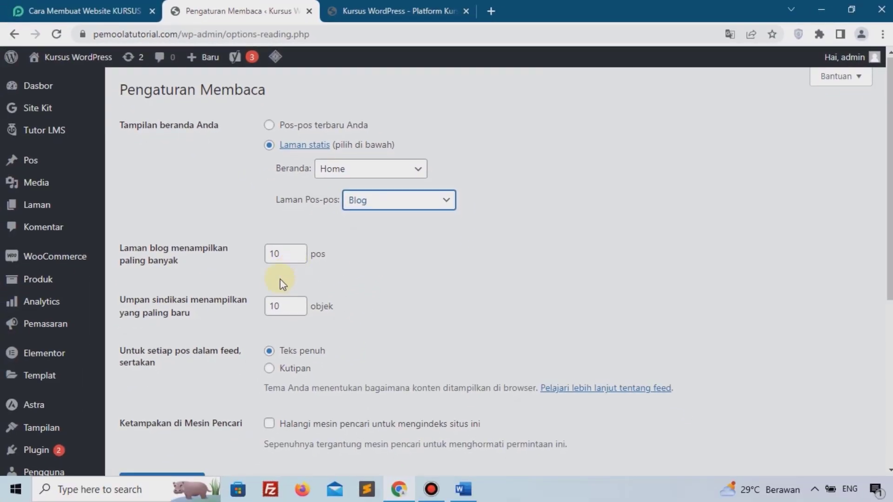
pyautogui.scroll(-5, 282, 284)
pyautogui.click(188, 197)
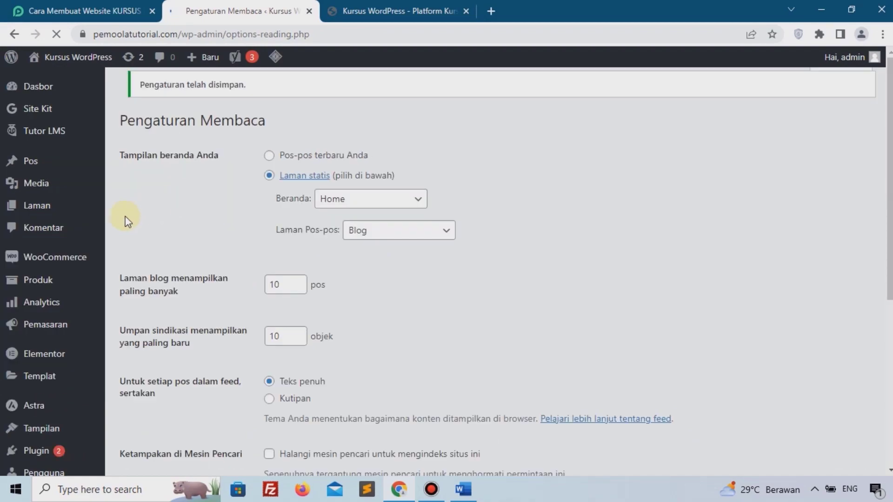
pyautogui.scroll(-5, 137, 211)
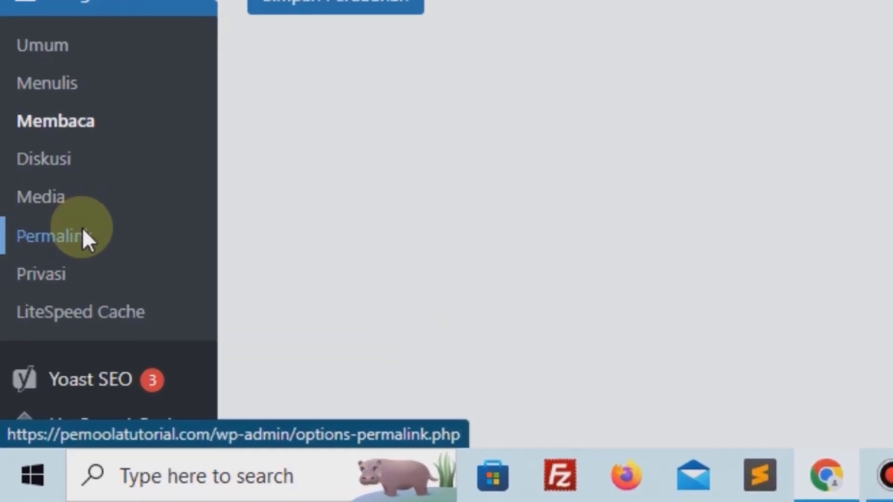
# Choose the 'Nama tulisan' (/%postname%/) permalink structure and save it.
pyautogui.click(53, 328)
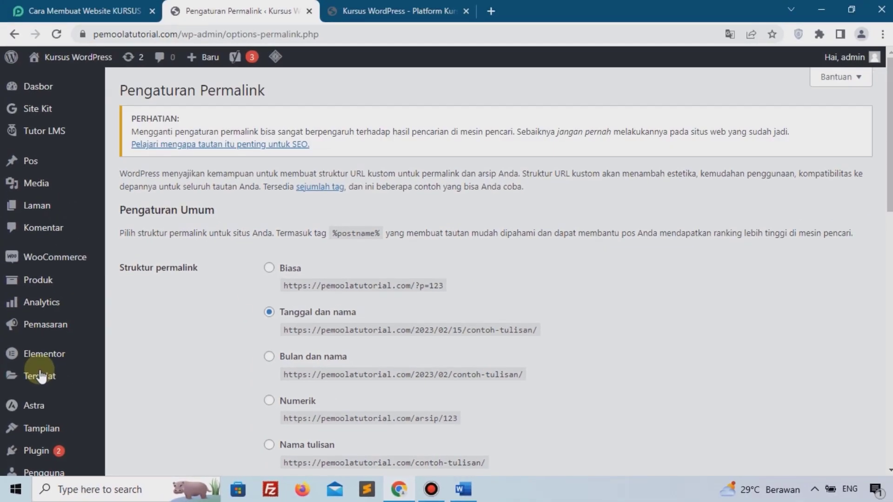
pyautogui.scroll(-5, 371, 131)
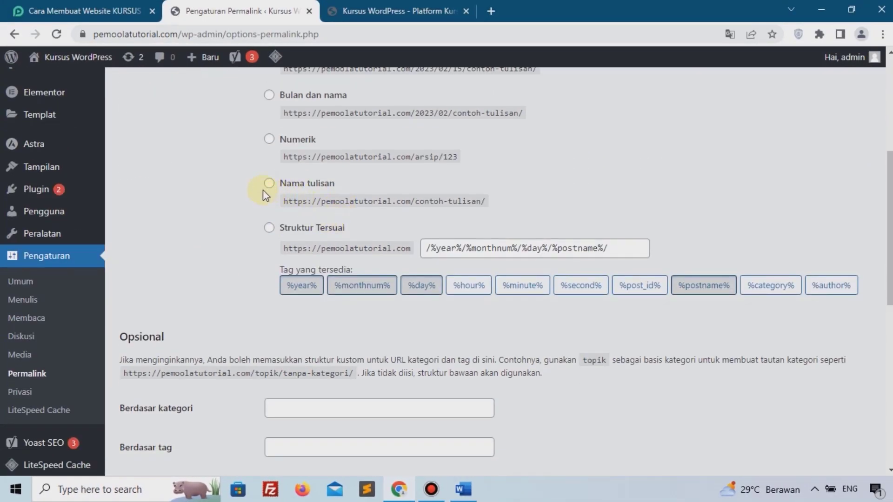
pyautogui.click(303, 190)
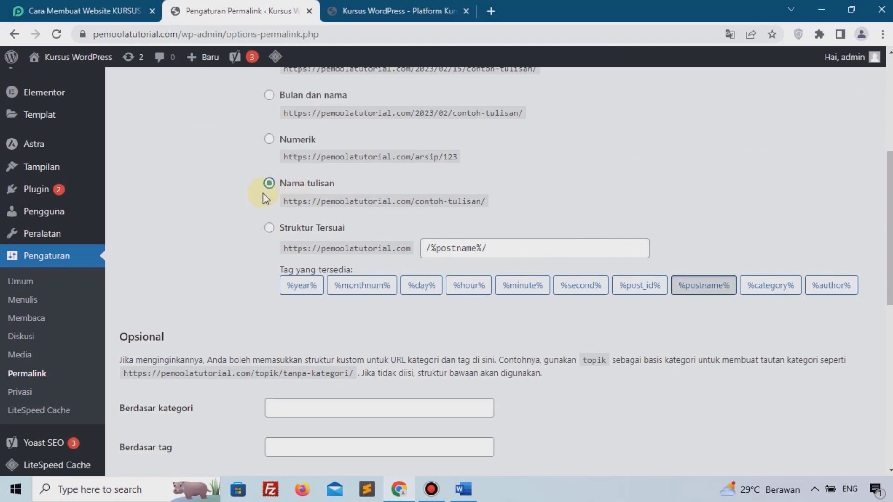
pyautogui.scroll(-4, 235, 234)
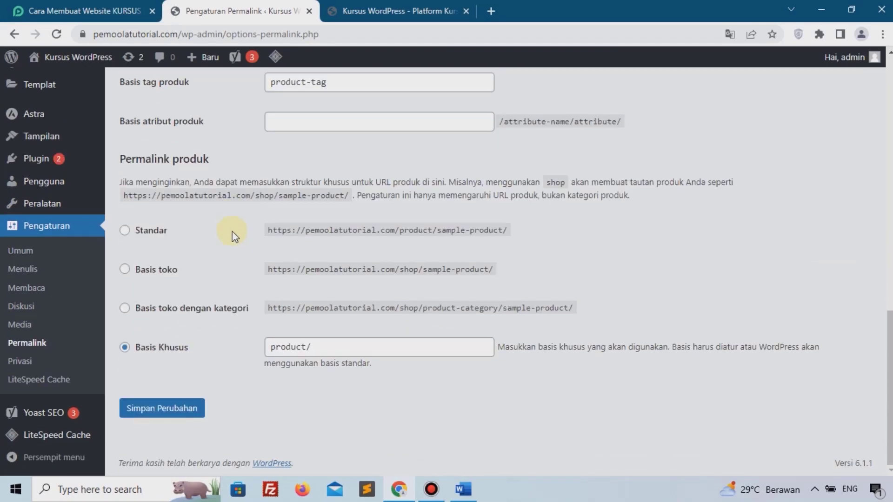
pyautogui.click(186, 410)
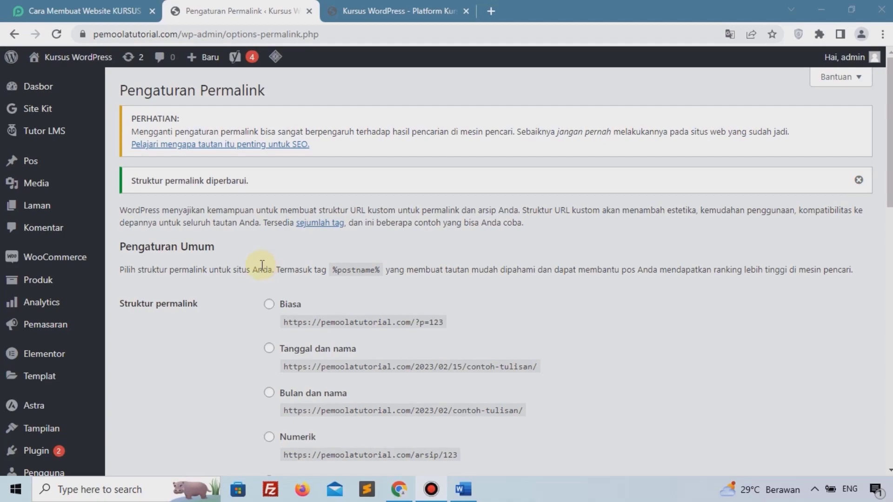
pyautogui.moveTo(53, 261)
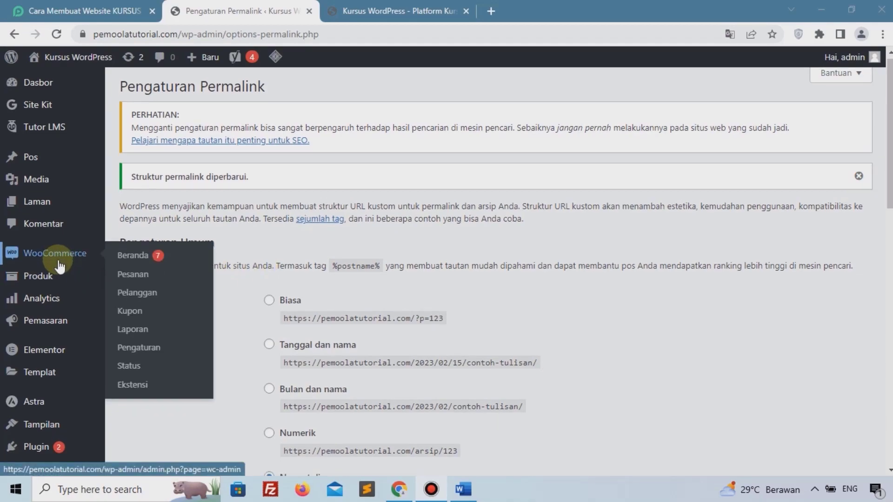
pyautogui.scroll(-4, 60, 265)
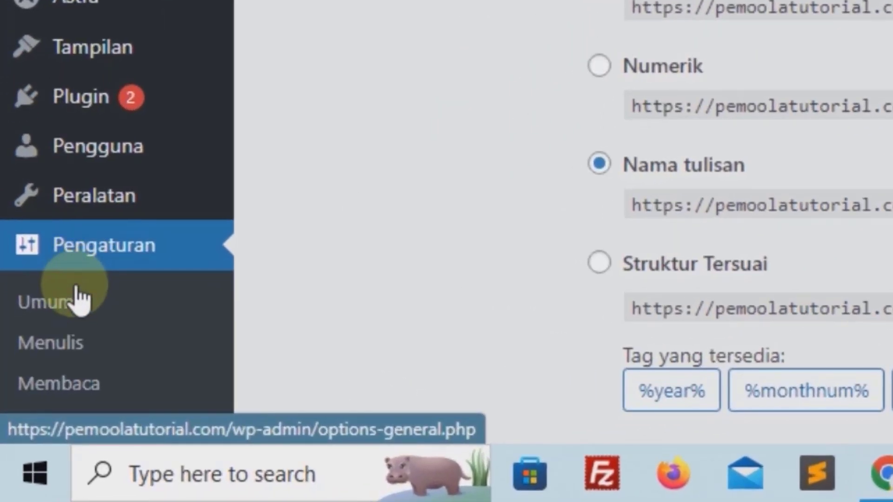
# In Umum settings, allow anyone to register with Pelanggan as default role, and save.
pyautogui.click(78, 304)
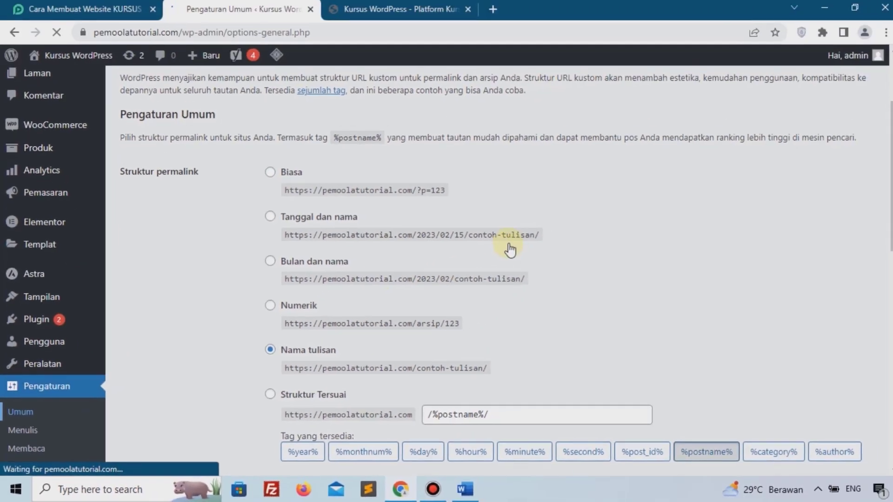
pyautogui.scroll(-1, 506, 244)
pyautogui.scroll(-2, 507, 244)
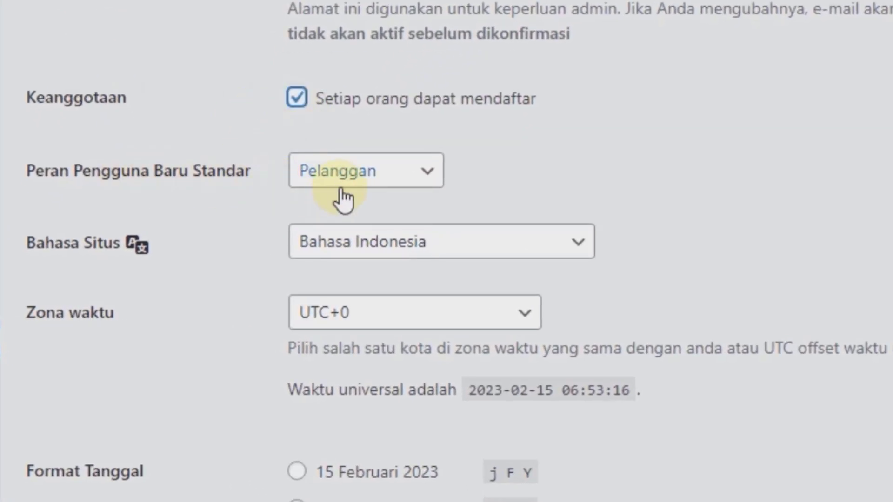
pyautogui.scroll(-6, 365, 176)
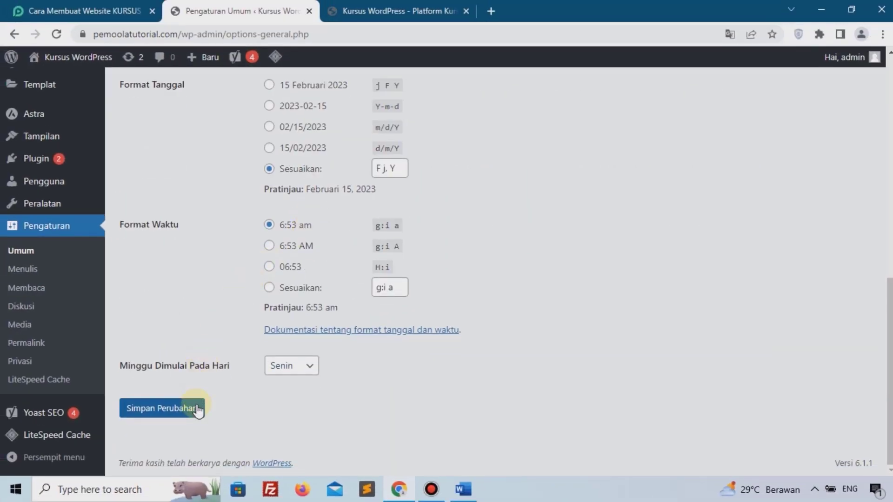
pyautogui.click(198, 409)
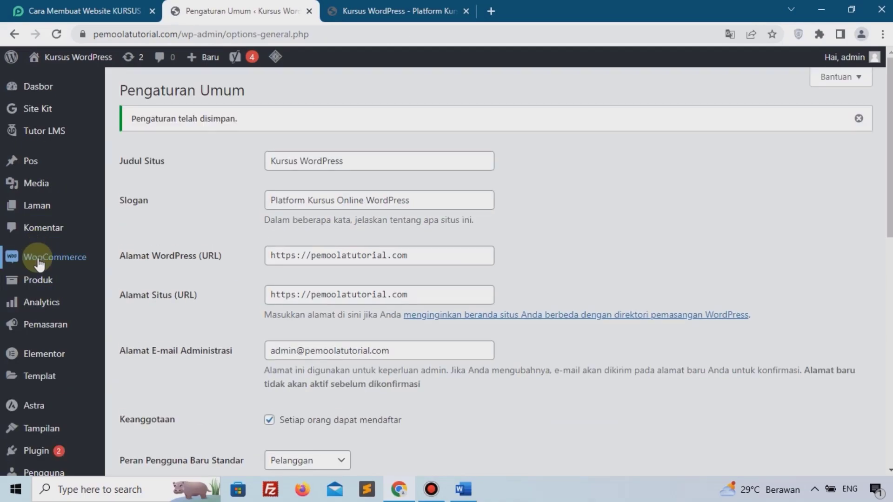
pyautogui.moveTo(39, 261)
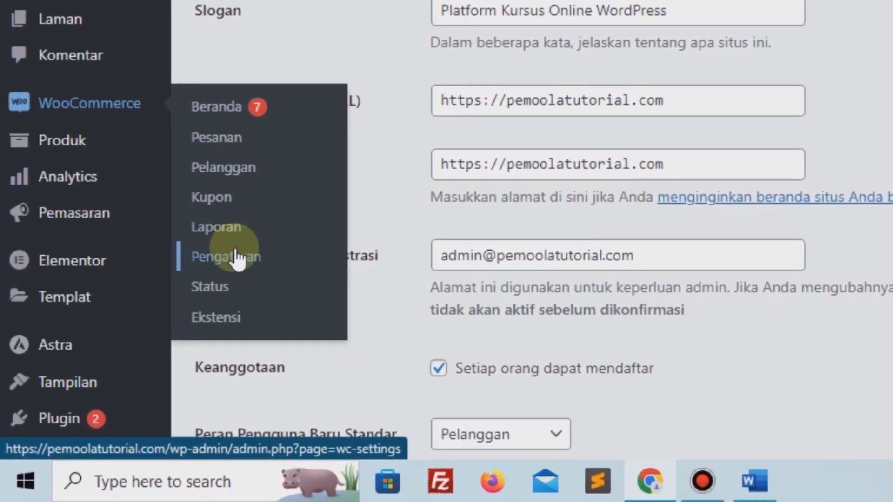
# Set the WooCommerce store location to Indonesia — DKI Jakarta.
pyautogui.click(235, 259)
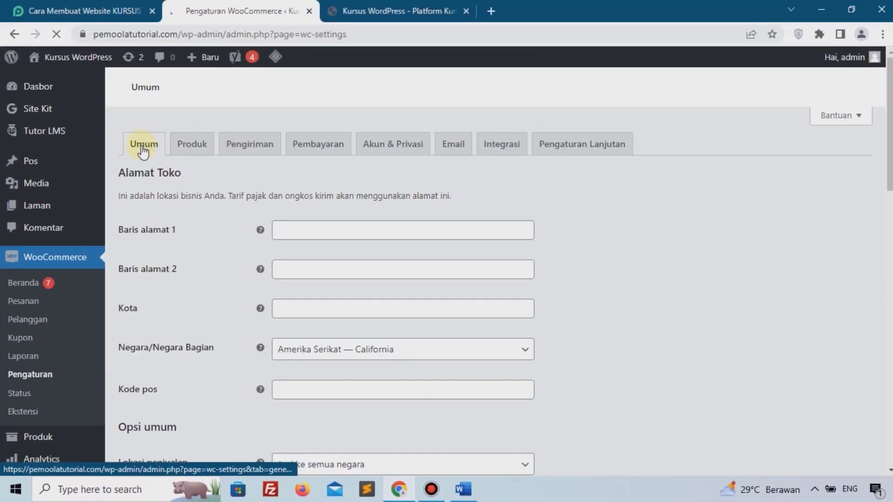
pyautogui.scroll(-3, 386, 222)
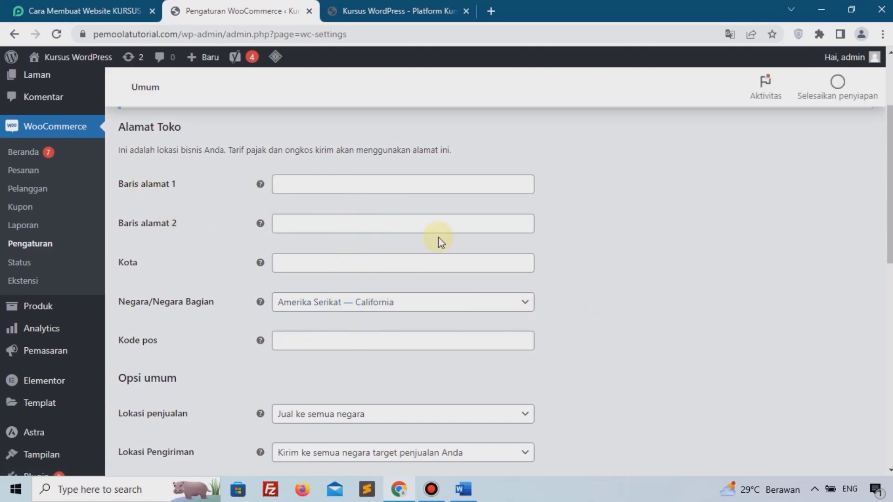
pyautogui.scroll(-1, 477, 231)
pyautogui.scroll(-6, 477, 231)
pyautogui.scroll(4, 476, 231)
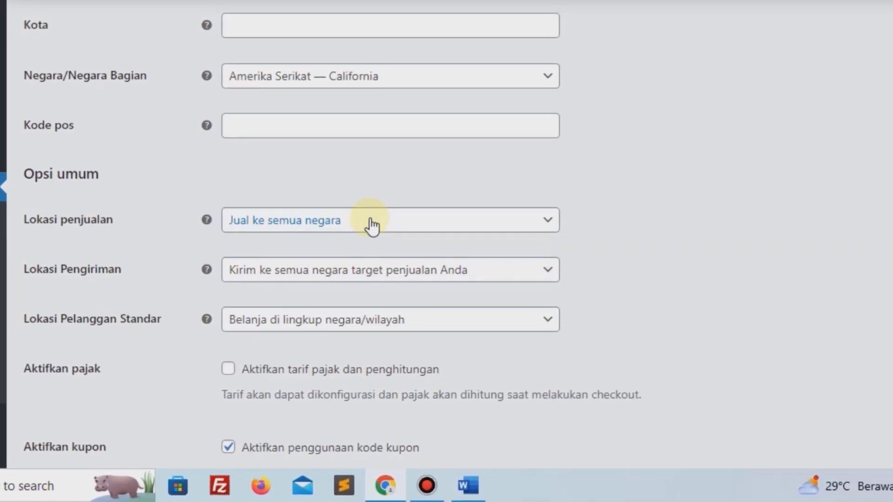
pyautogui.scroll(2, 298, 186)
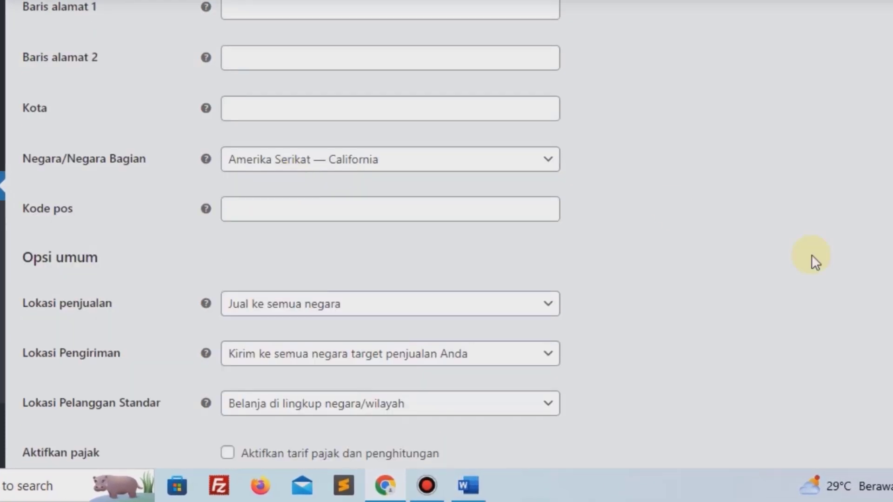
pyautogui.scroll(2, 811, 256)
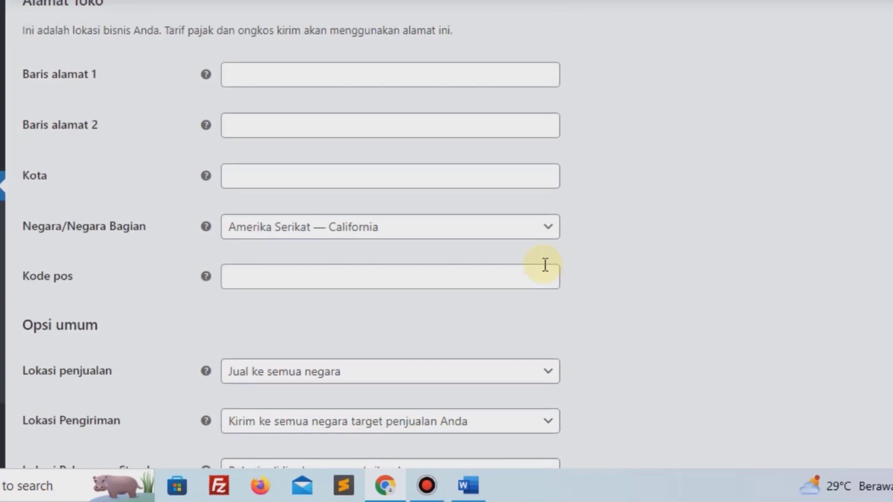
pyautogui.click(393, 229)
pyautogui.click(394, 229)
pyautogui.click(374, 236)
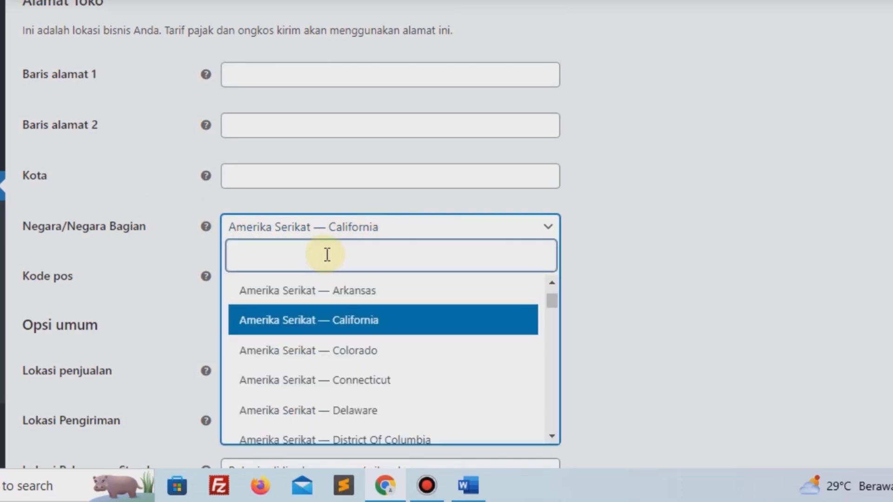
pyautogui.write('indon')
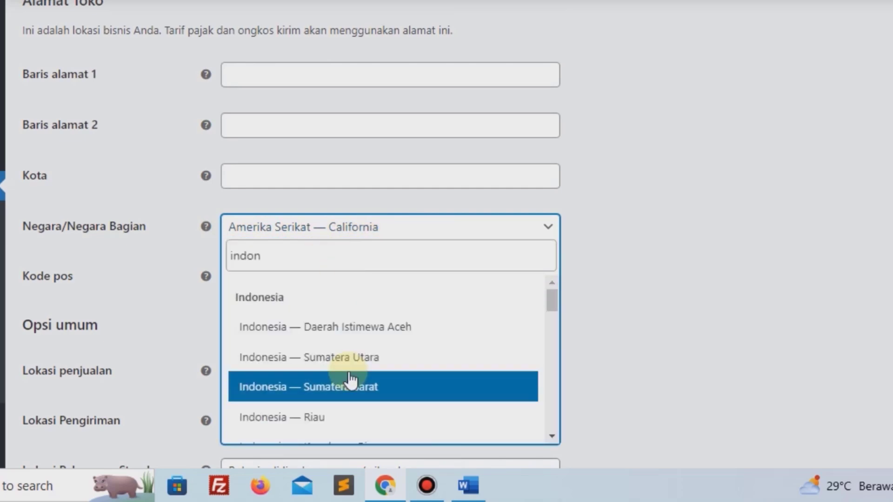
pyautogui.scroll(-4, 351, 392)
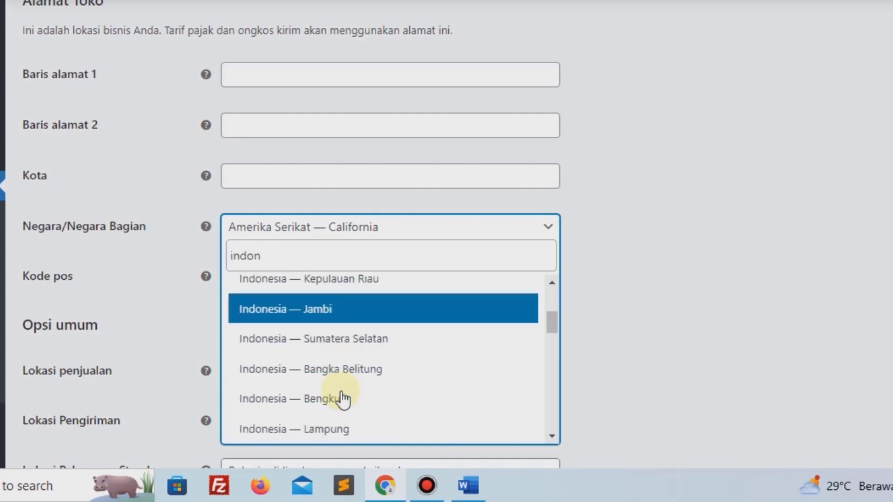
pyautogui.scroll(-2, 372, 349)
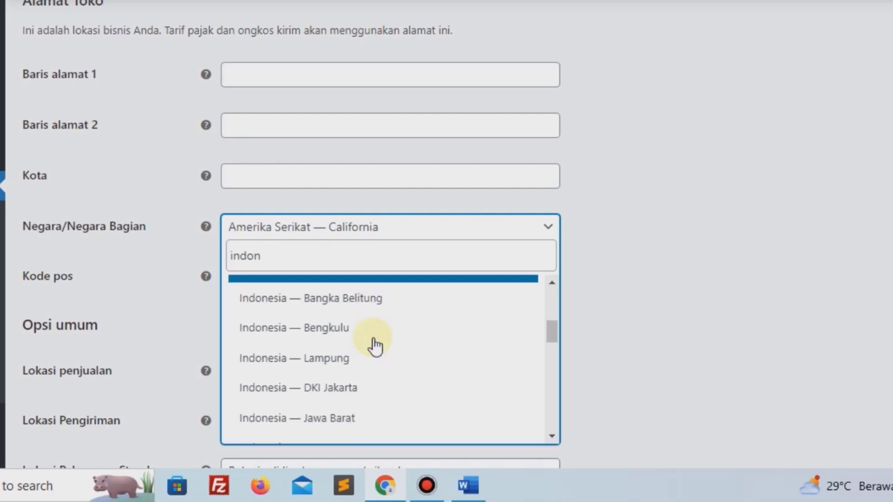
pyautogui.click(358, 374)
# Restrict selling to specific countries, with Indonesia as the only one.
pyautogui.scroll(-3, 644, 309)
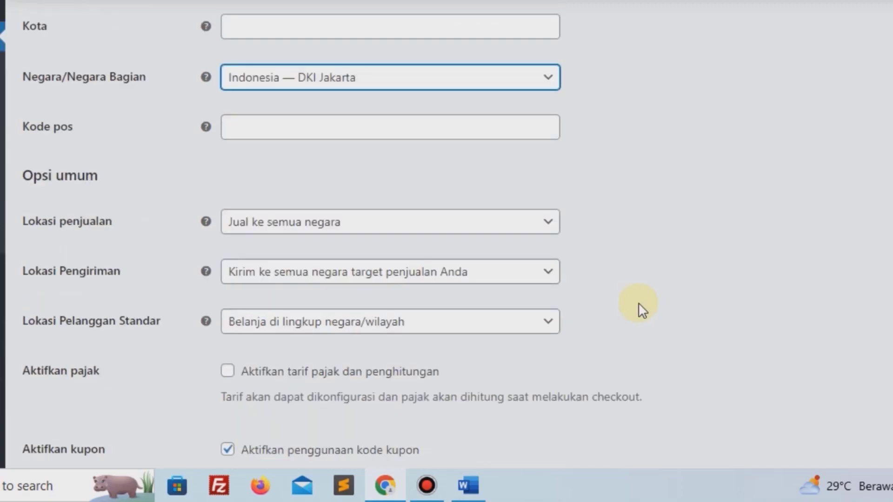
pyautogui.click(319, 207)
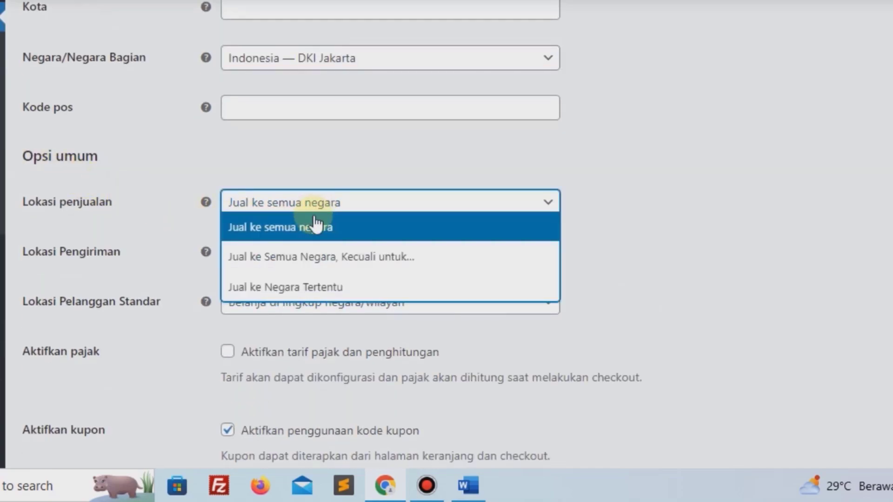
pyautogui.click(320, 292)
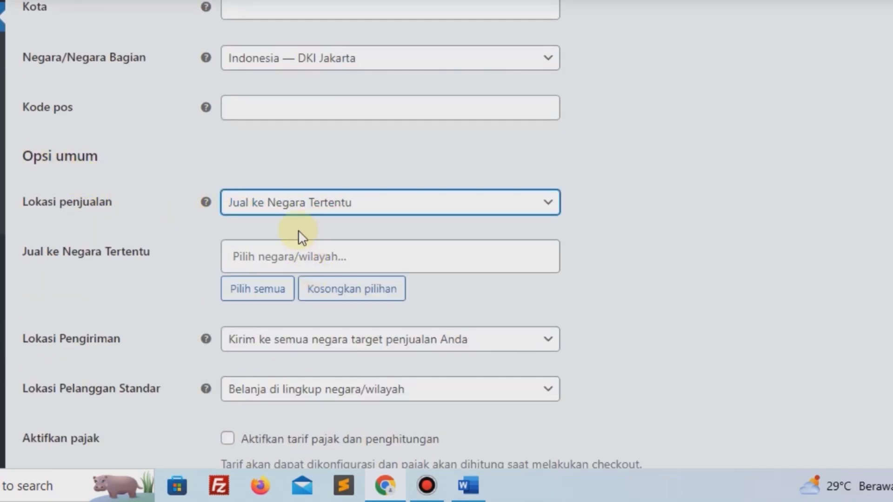
pyautogui.click(311, 255)
pyautogui.write('ind')
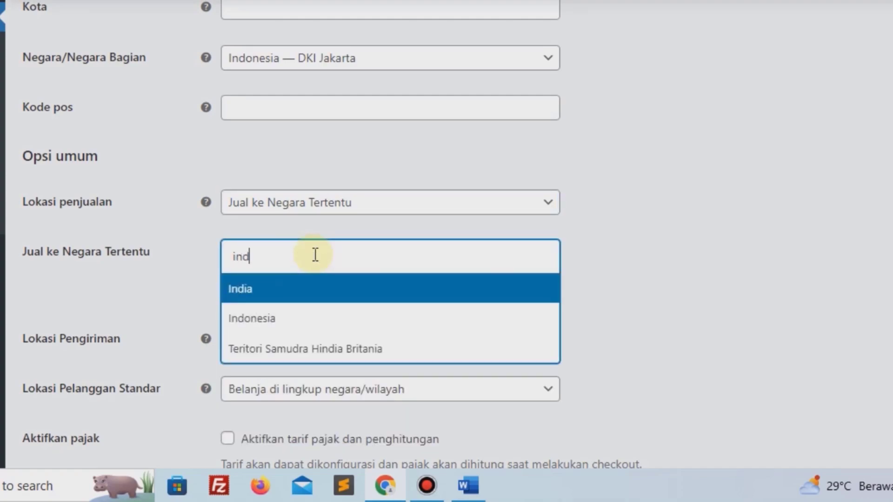
pyautogui.click(353, 318)
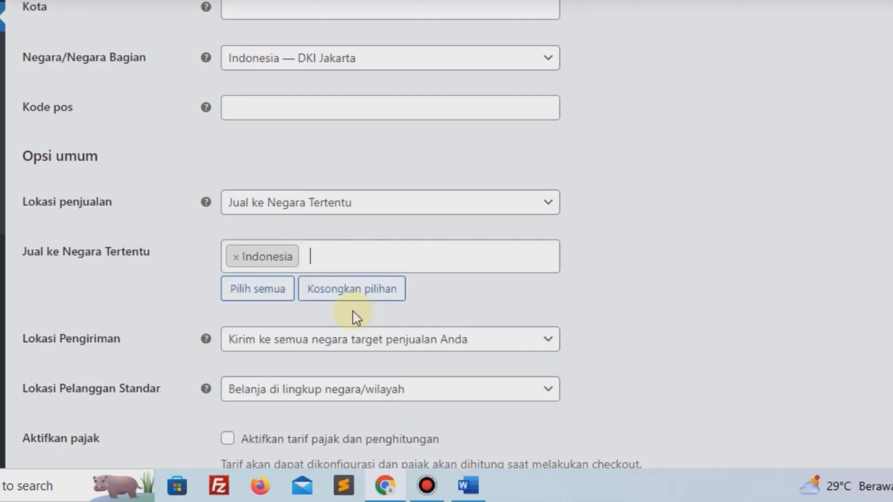
# Set shipping to 'Kirim ke negara tertentu saja' with Indonesia as the only country.
pyautogui.click(298, 348)
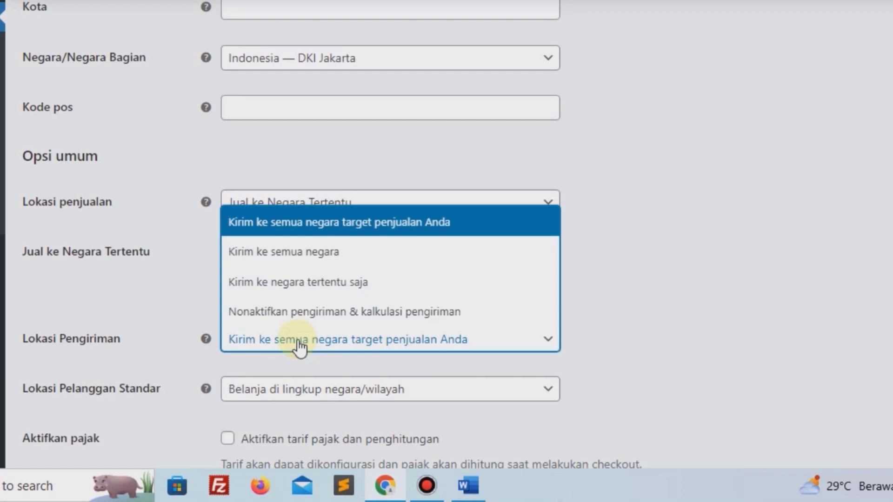
pyautogui.click(560, 197)
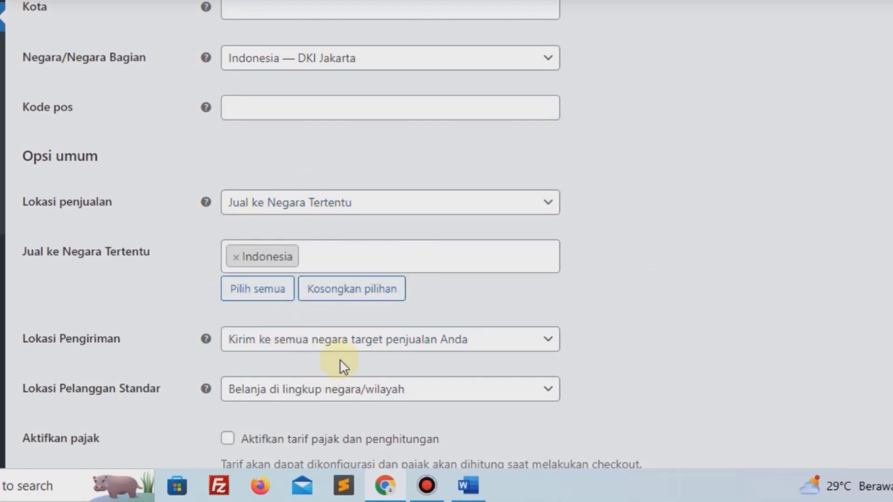
pyautogui.click(339, 347)
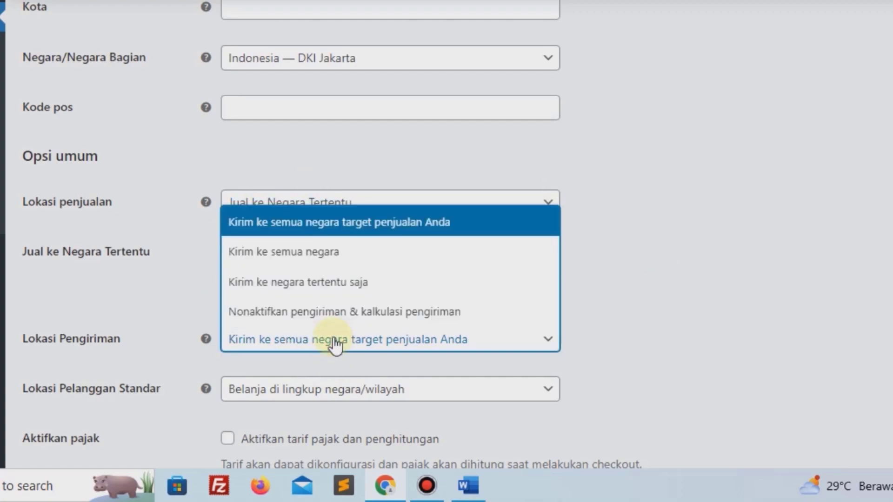
pyautogui.click(292, 280)
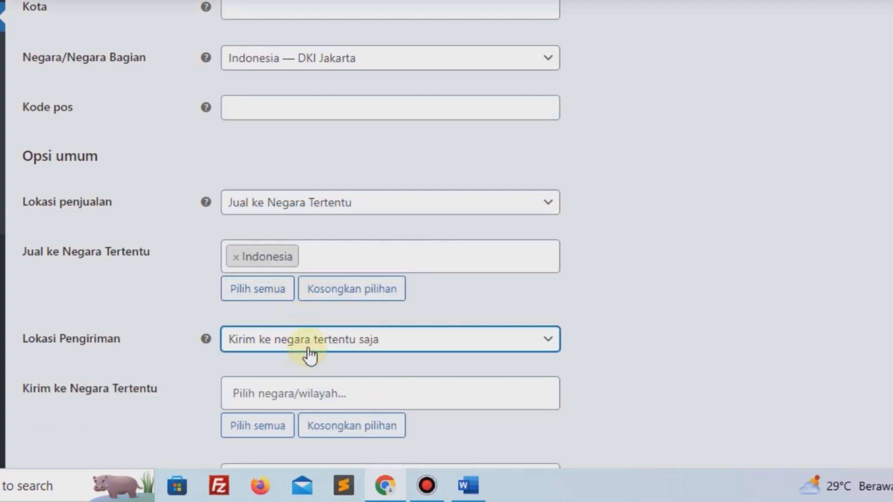
pyautogui.click(317, 384)
pyautogui.write('ind')
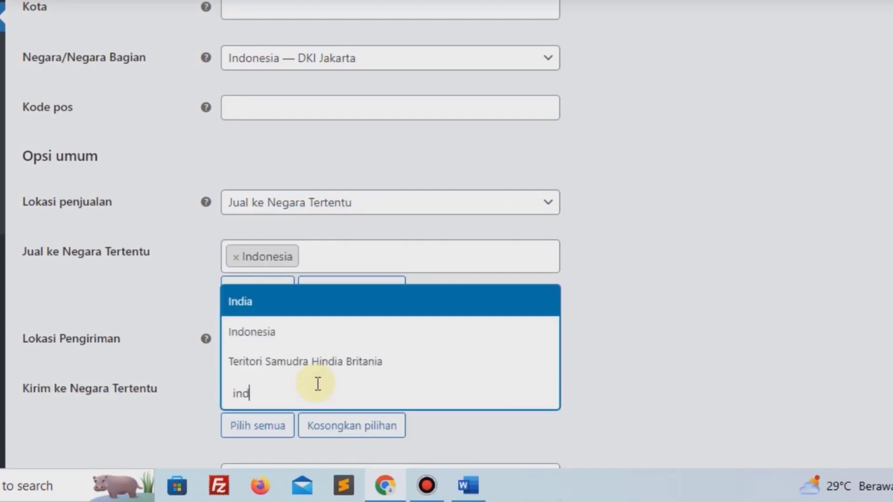
pyautogui.click(292, 339)
pyautogui.scroll(-8, 314, 283)
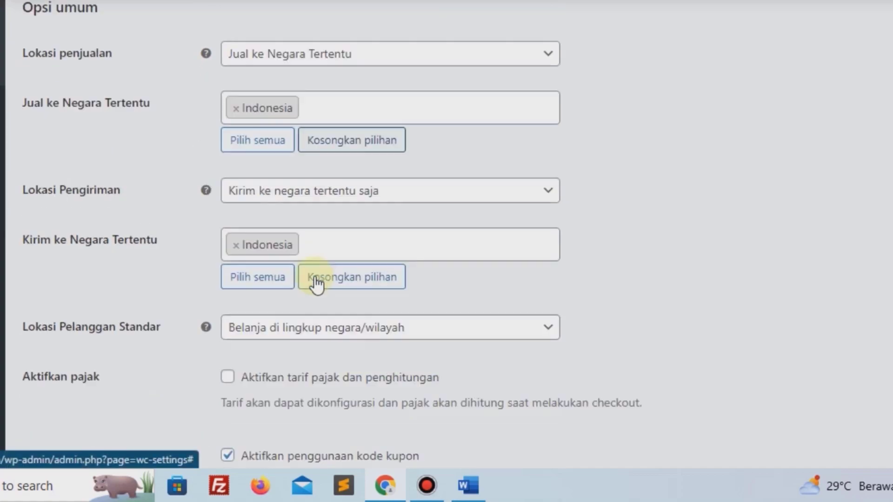
# Set the store currency to Rupiah Indonesia (Rp).
pyautogui.scroll(-3, 279, 162)
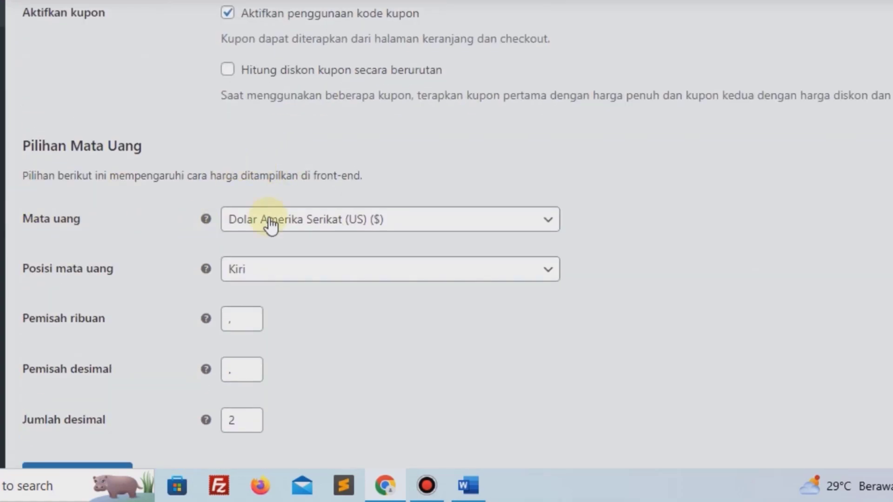
pyautogui.click(288, 224)
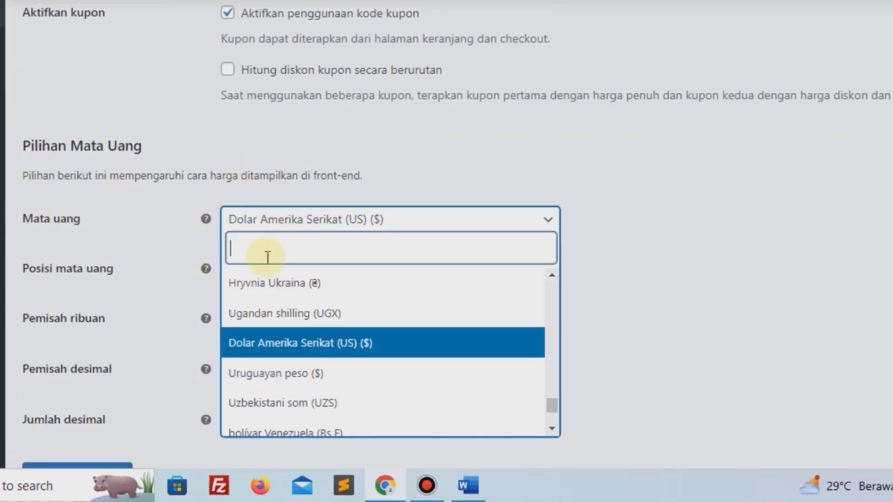
pyautogui.write('id')
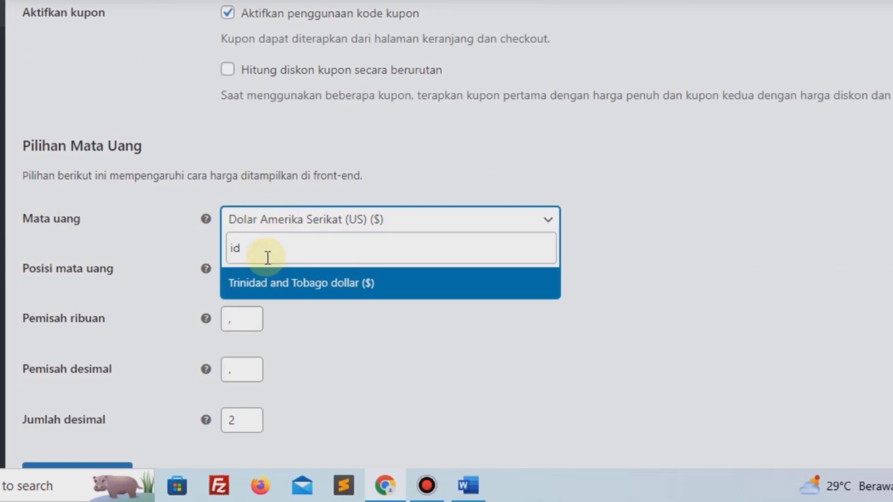
pyautogui.press('BackSpace')
pyautogui.press('BackSpace')
pyautogui.write('rupi')
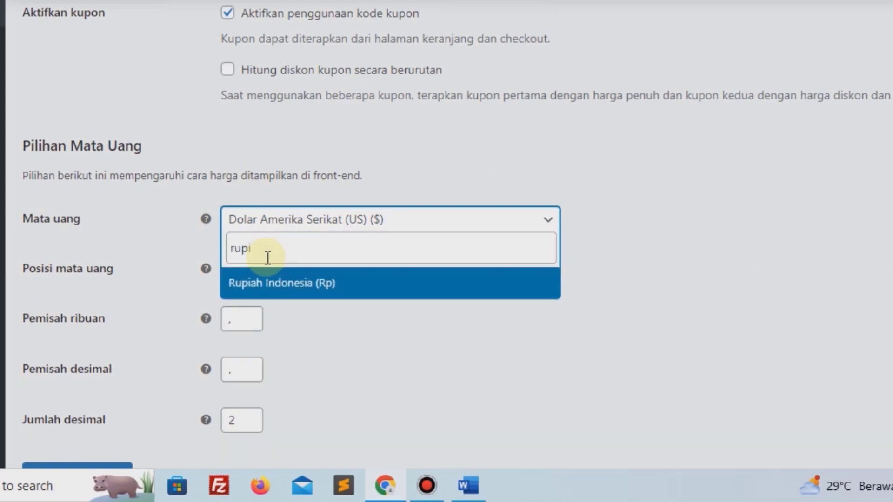
pyautogui.click(255, 291)
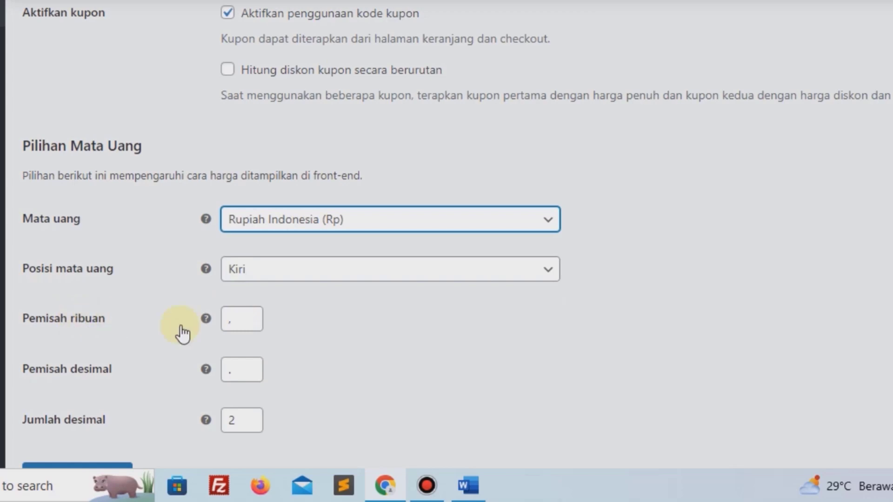
# Use '.' as thousands separator, no decimal separator and 0 decimals, then save.
pyautogui.click(238, 326)
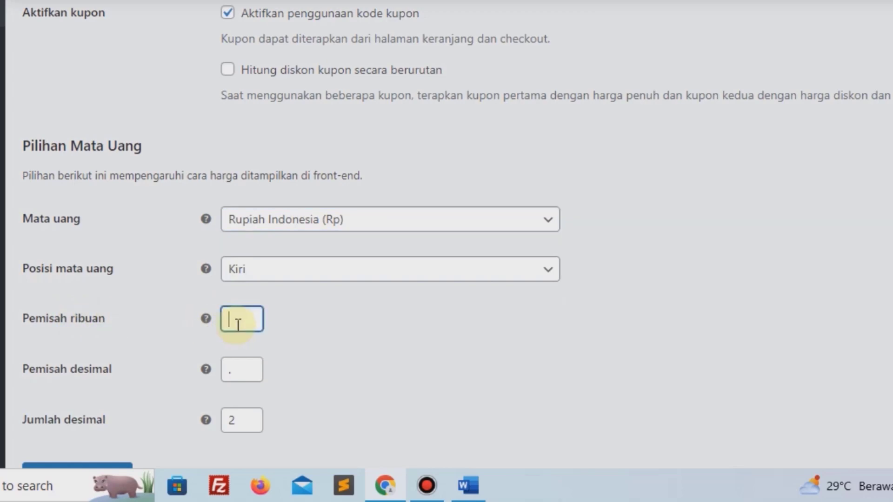
pyautogui.click(251, 372)
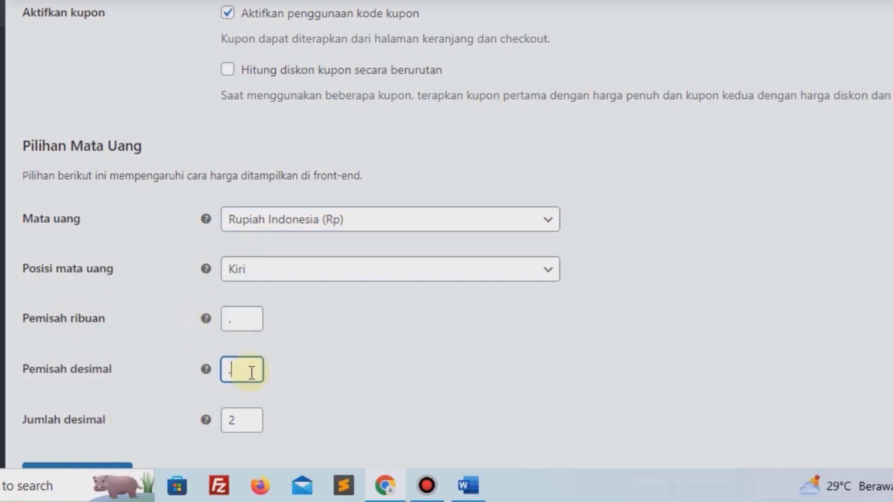
pyautogui.scroll(-2, 252, 372)
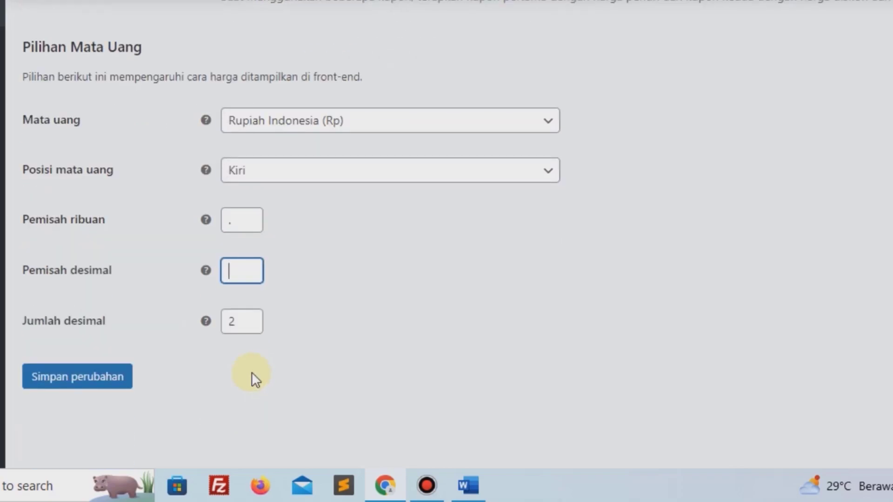
pyautogui.doubleClick(254, 327)
pyautogui.write('0')
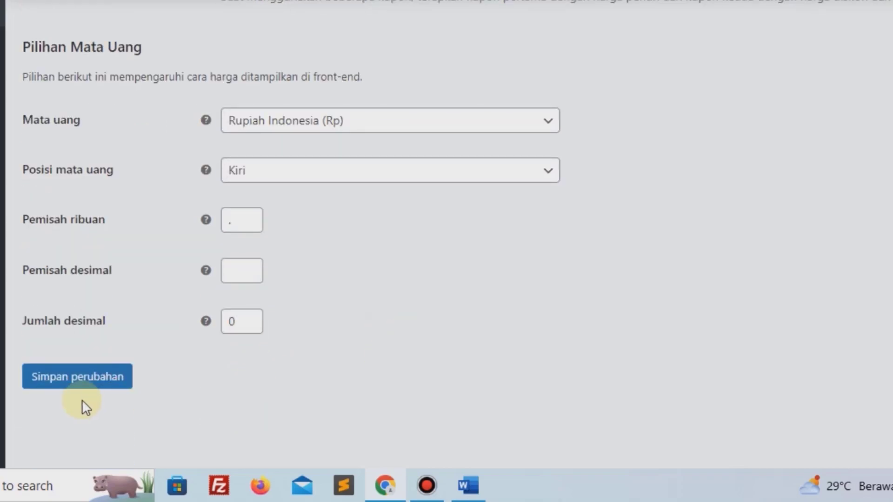
pyautogui.click(106, 386)
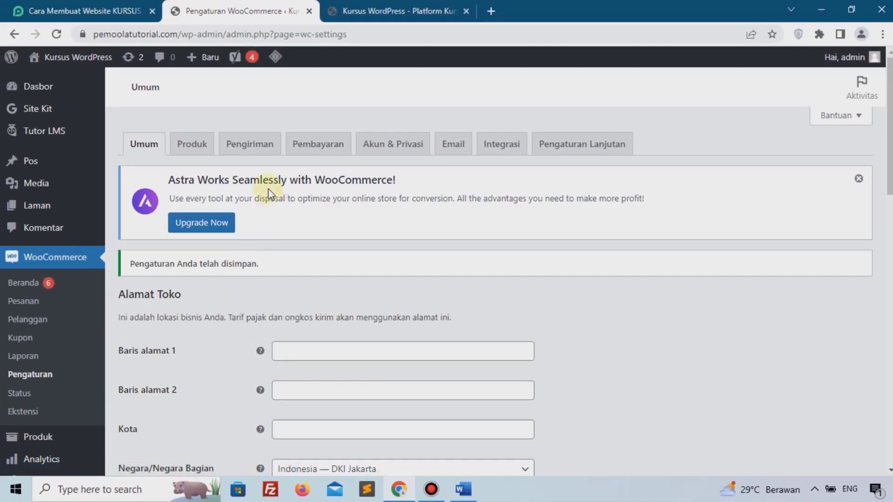
# Enable Transfer Bank Langsung in the payment methods and open its setup.
pyautogui.click(321, 145)
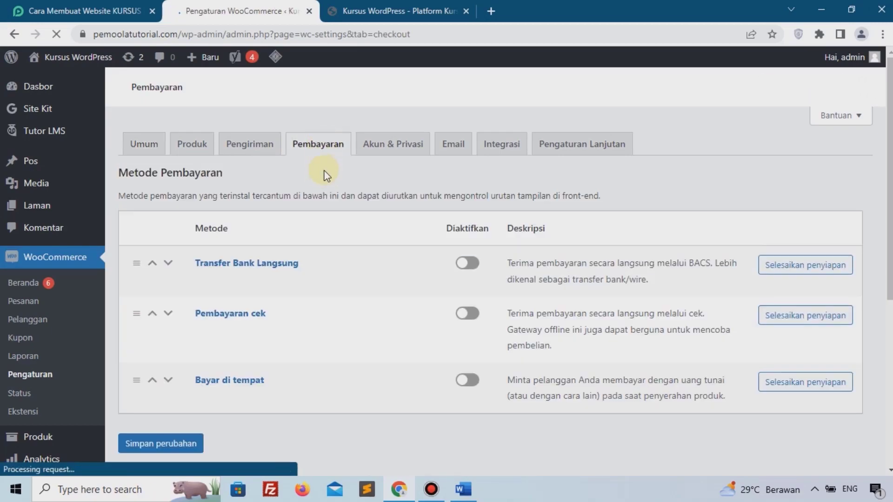
pyautogui.scroll(-2, 285, 244)
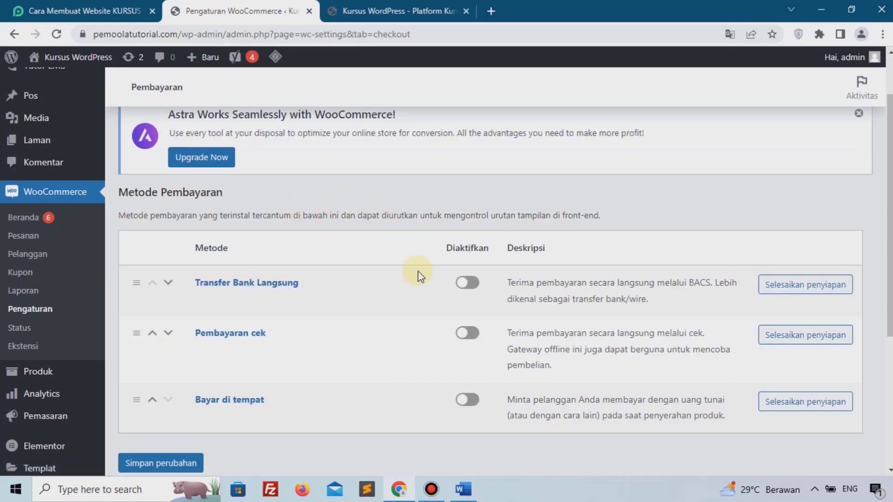
pyautogui.click(464, 282)
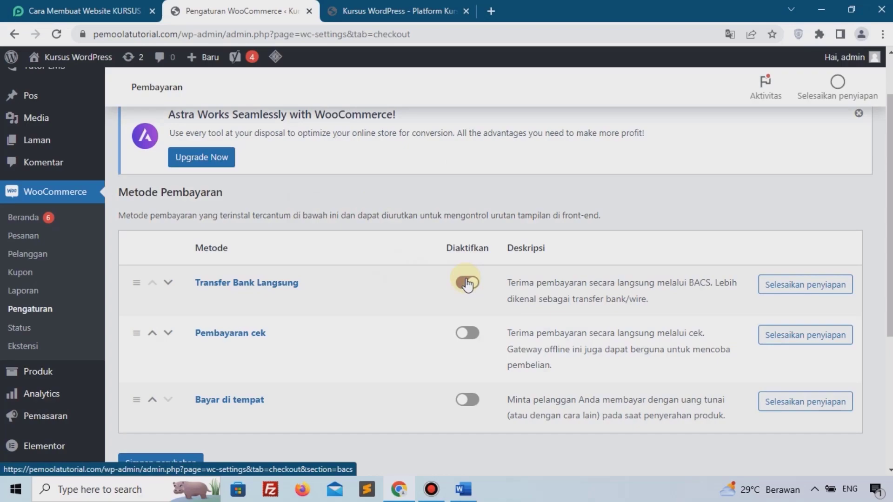
pyautogui.click(804, 297)
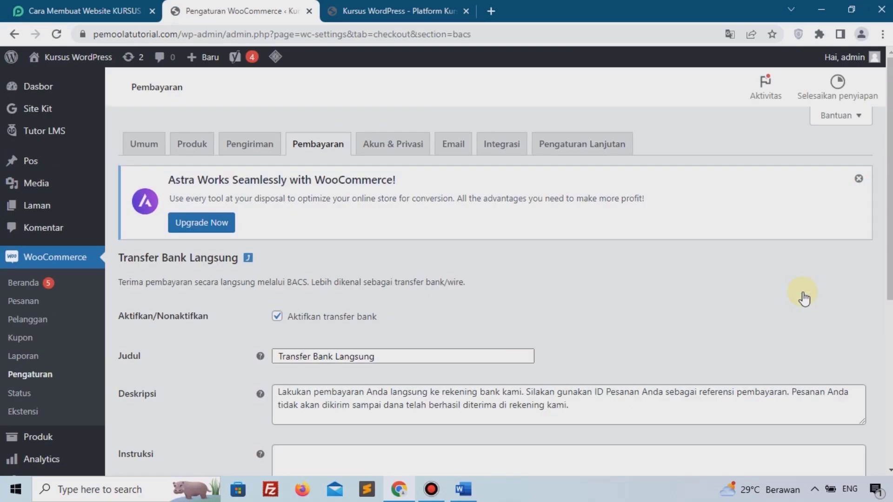
# Add a BNI bank account with the holder's name and account number, and save.
pyautogui.scroll(-5, 725, 307)
pyautogui.scroll(3, 720, 308)
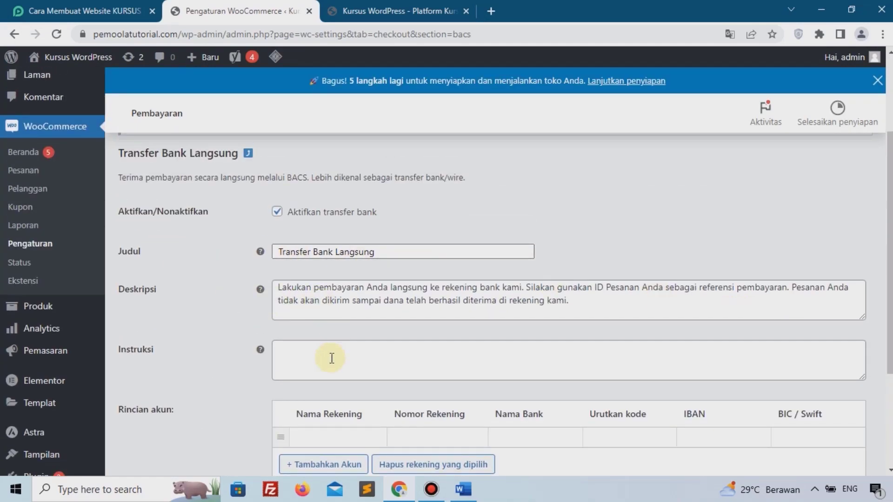
pyautogui.scroll(-3, 347, 351)
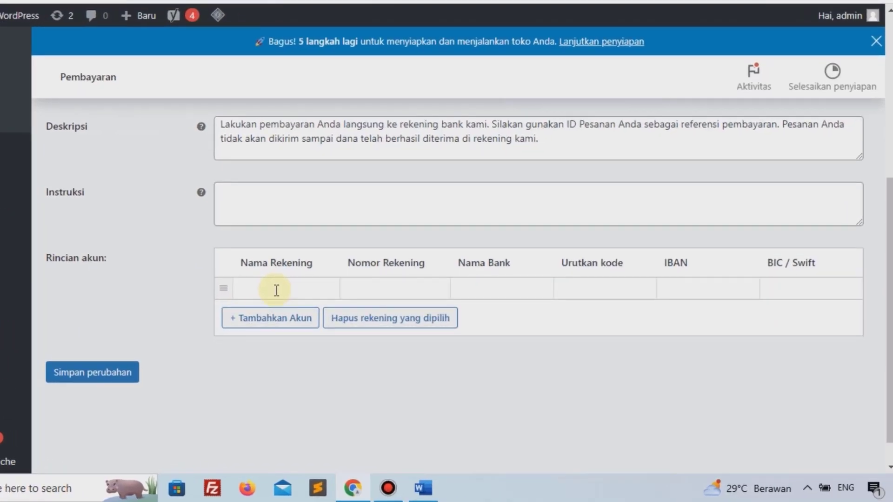
pyautogui.click(329, 309)
pyautogui.write('a')
pyautogui.click(144, 279)
pyautogui.click(249, 234)
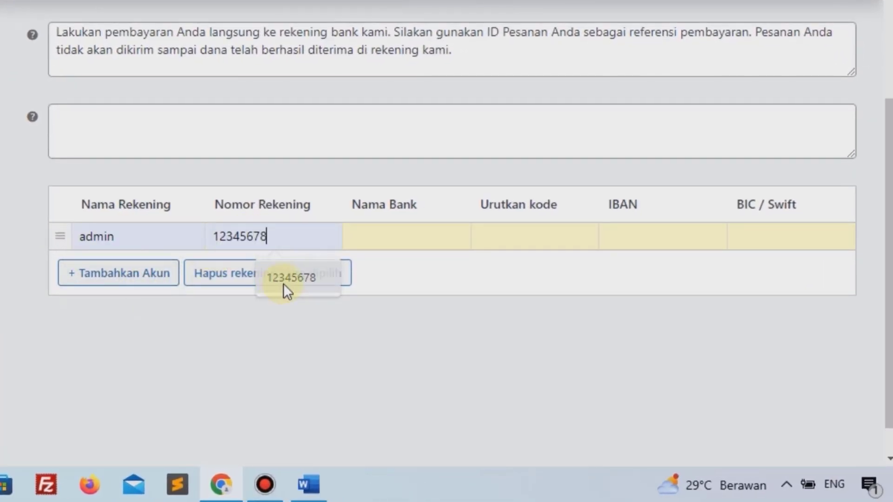
pyautogui.click(281, 284)
pyautogui.click(382, 240)
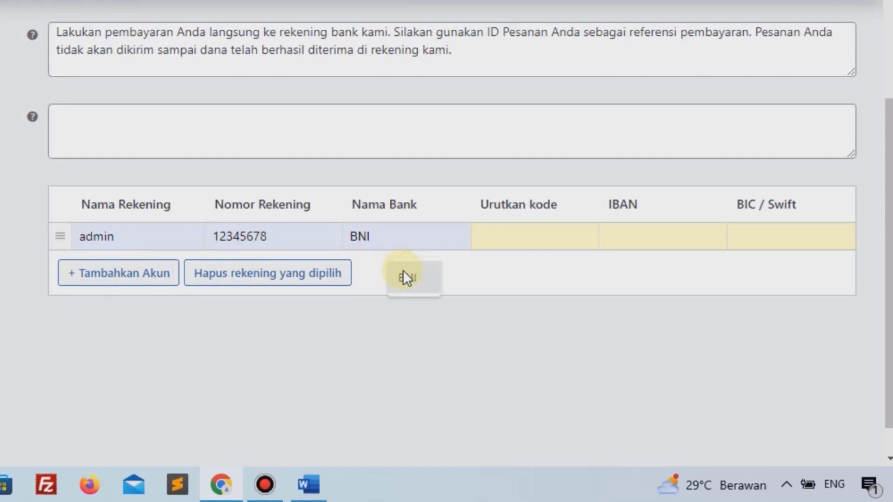
pyautogui.click(424, 279)
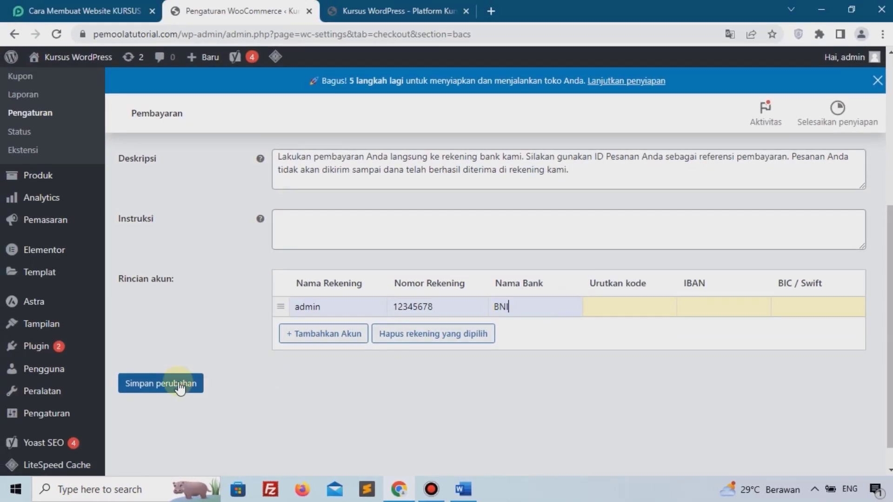
pyautogui.click(179, 387)
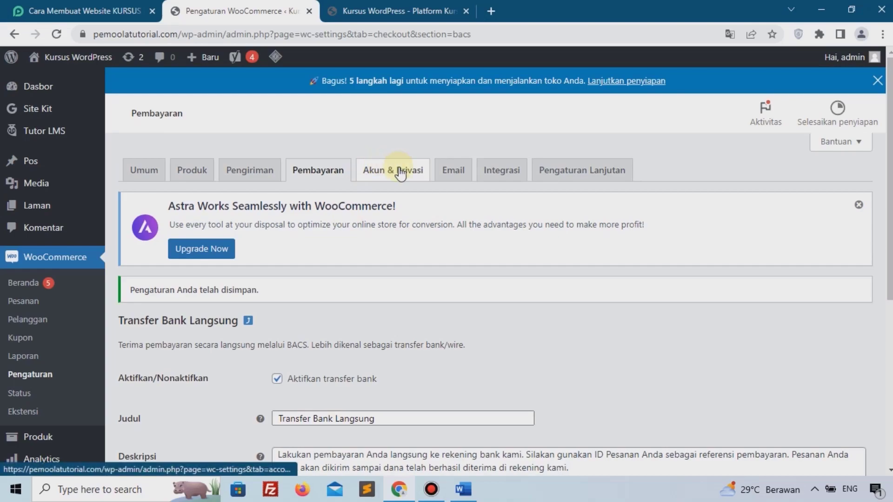
# In Akun & Privasi, disallow guest orders and allow login and account creation during checkout.
pyautogui.click(399, 173)
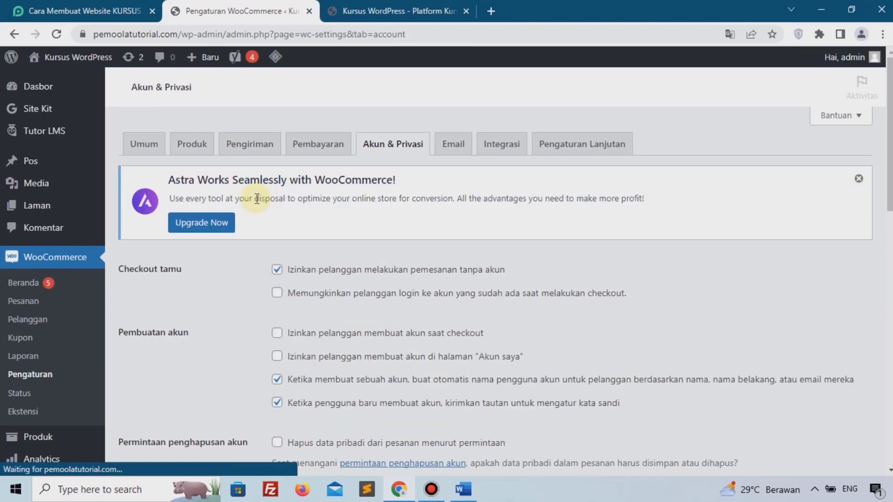
pyautogui.scroll(-2, 256, 203)
pyautogui.scroll(1, 295, 200)
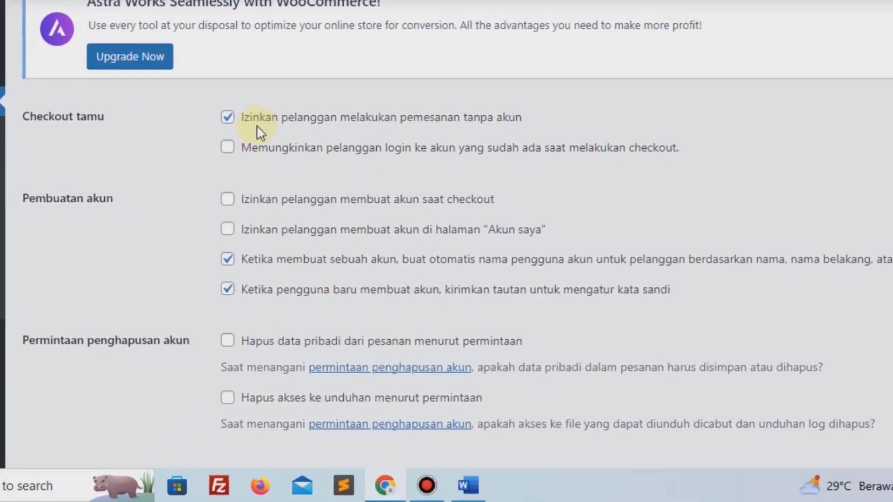
pyautogui.click(247, 119)
pyautogui.scroll(1, 247, 153)
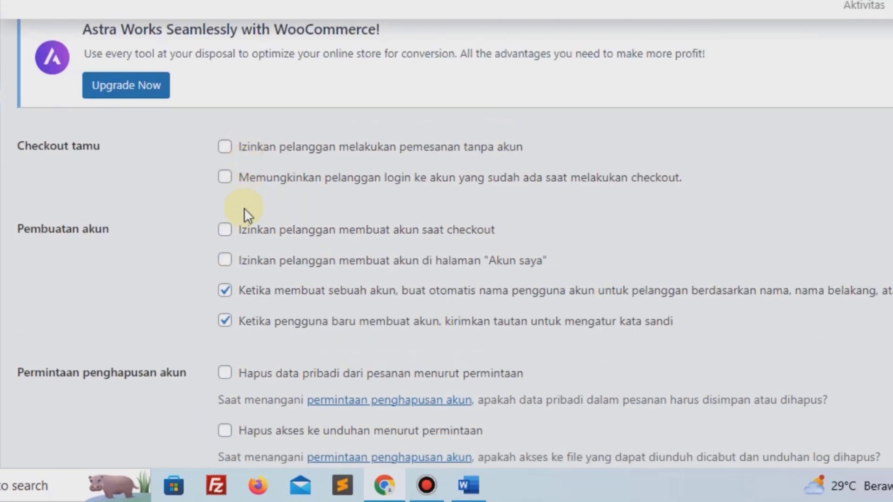
pyautogui.click(247, 184)
pyautogui.click(245, 233)
# Allow account creation on 'Akun saya', turn off auto-generated usernames and password links, and save.
pyautogui.click(244, 263)
pyautogui.click(245, 297)
pyautogui.click(248, 327)
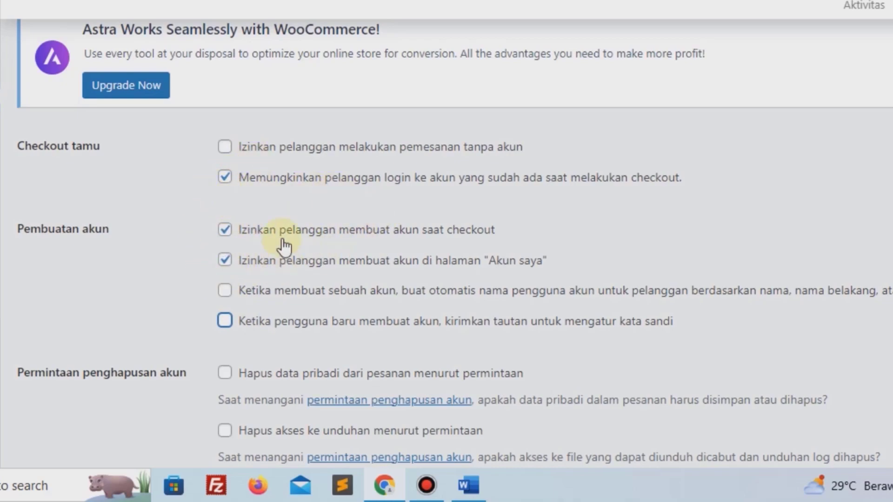
pyautogui.scroll(-15, 175, 188)
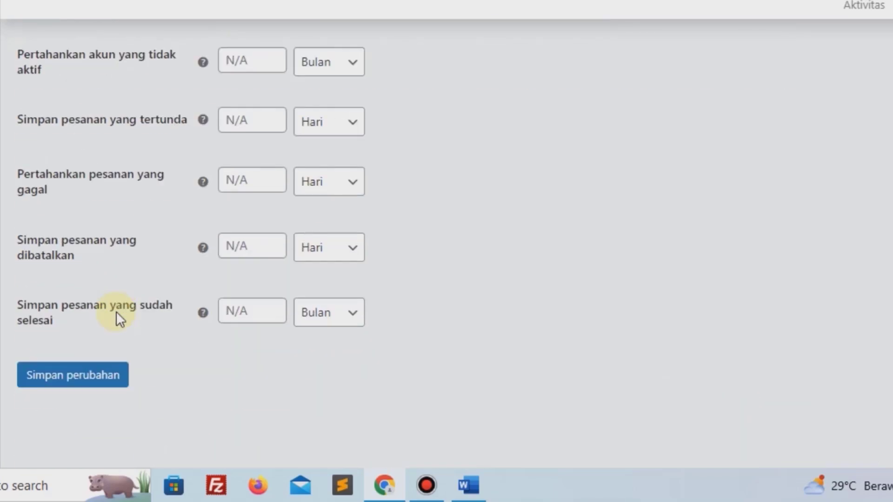
pyautogui.click(91, 371)
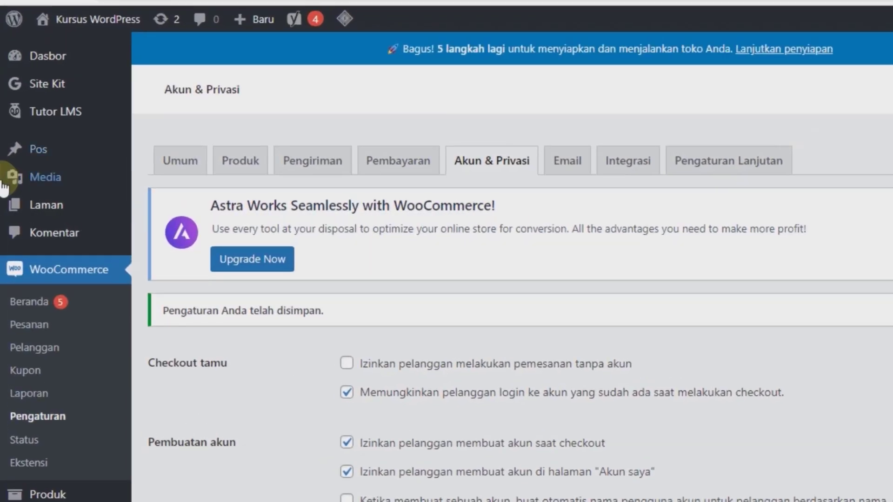
pyautogui.moveTo(35, 133)
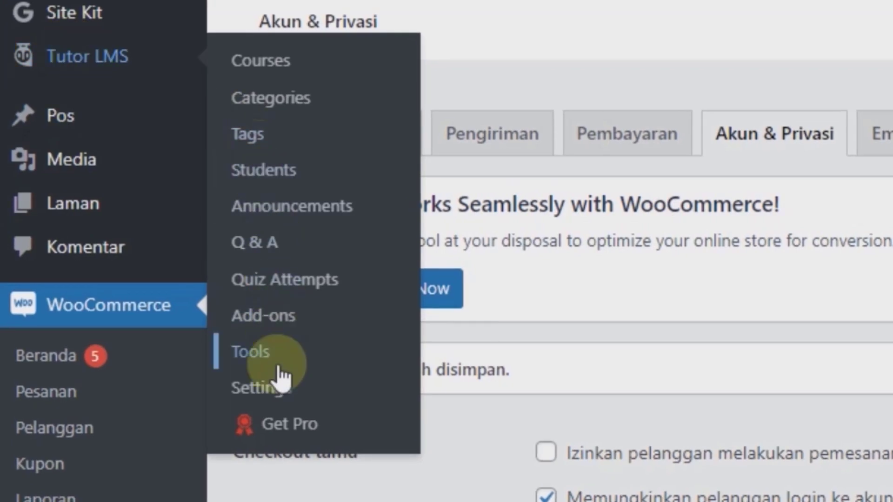
# Turn on Spotlight mode in the Tutor LMS Course settings.
pyautogui.click(278, 395)
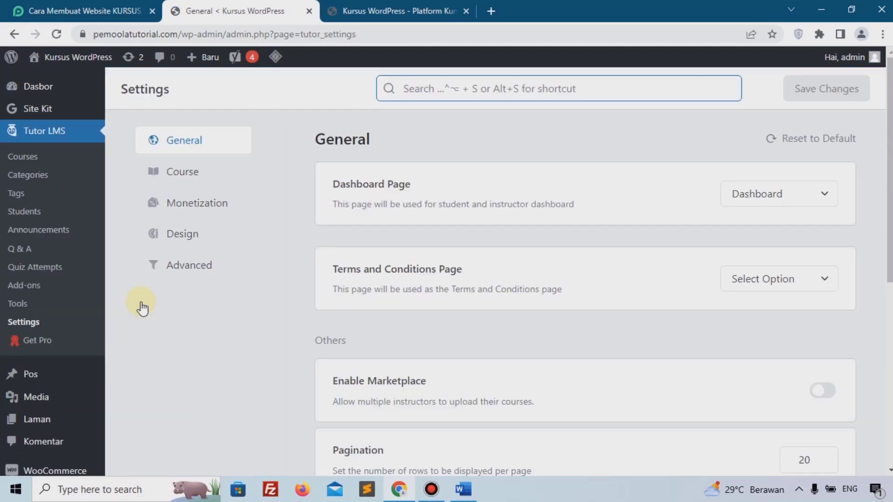
pyautogui.click(182, 171)
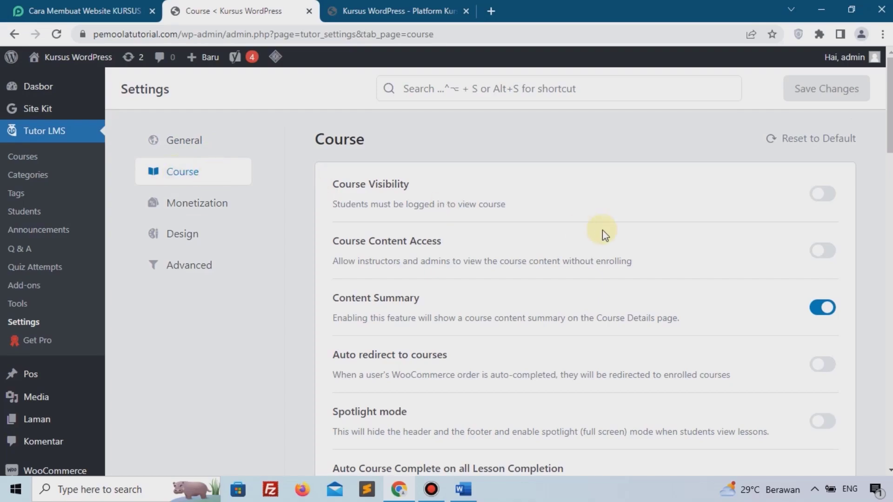
pyautogui.scroll(-5, 601, 229)
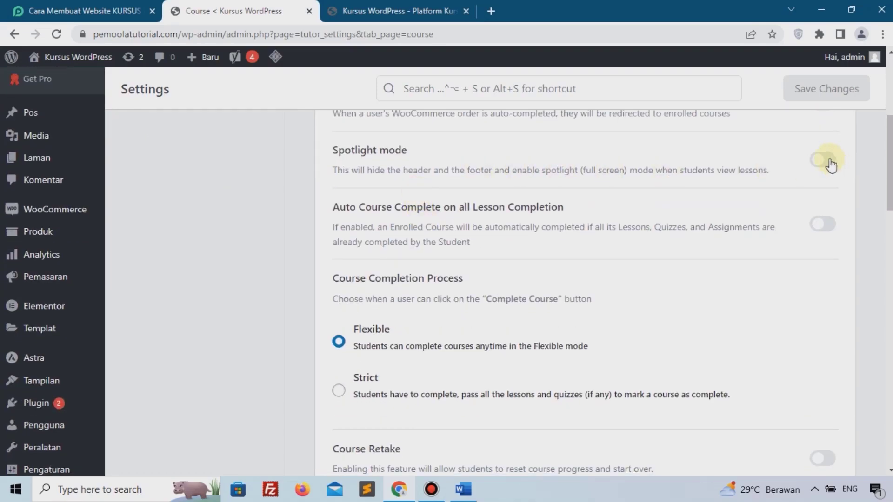
pyautogui.click(822, 162)
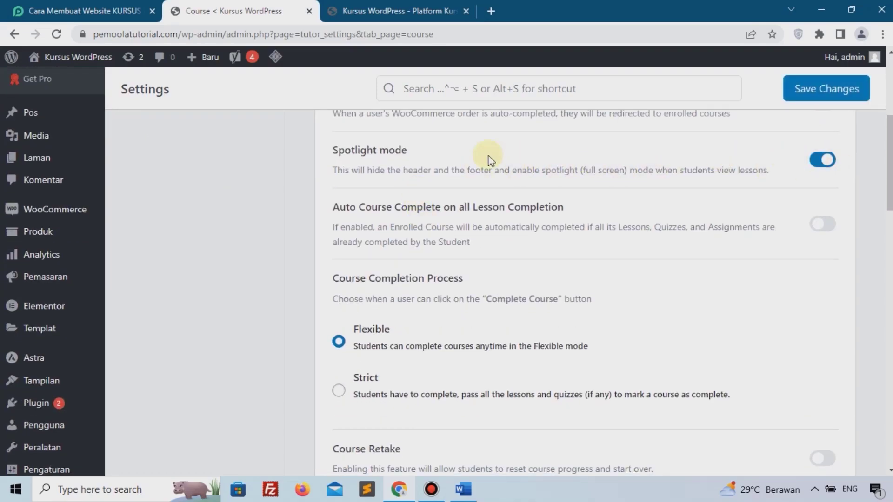
# Allow Youtube and HTML 5 (mp4) as preferred video sources and save the course settings.
pyautogui.scroll(-2, 535, 233)
pyautogui.scroll(-8, 553, 260)
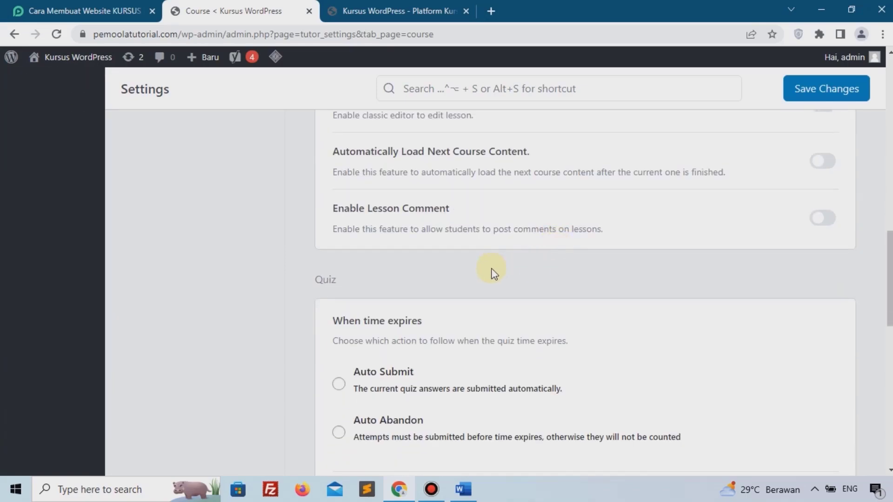
pyautogui.scroll(-10, 493, 272)
pyautogui.moveTo(338, 194); pyautogui.dragTo(444, 192)
pyautogui.click(332, 228)
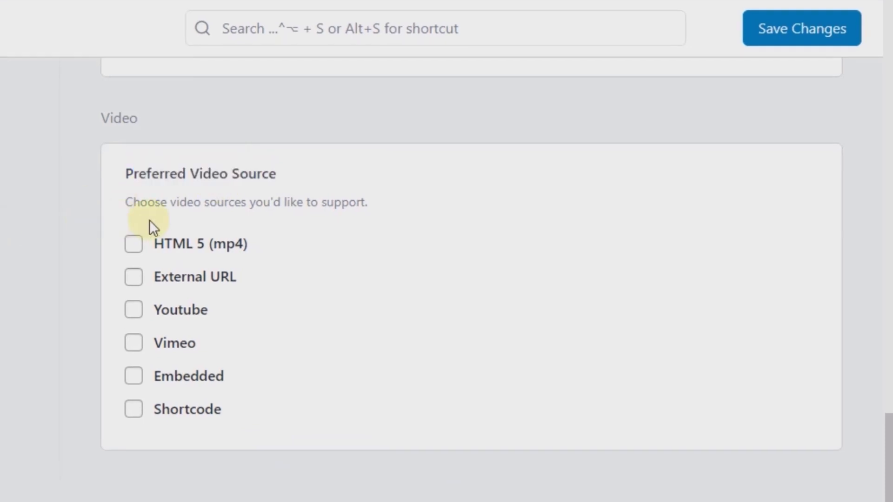
pyautogui.click(170, 322)
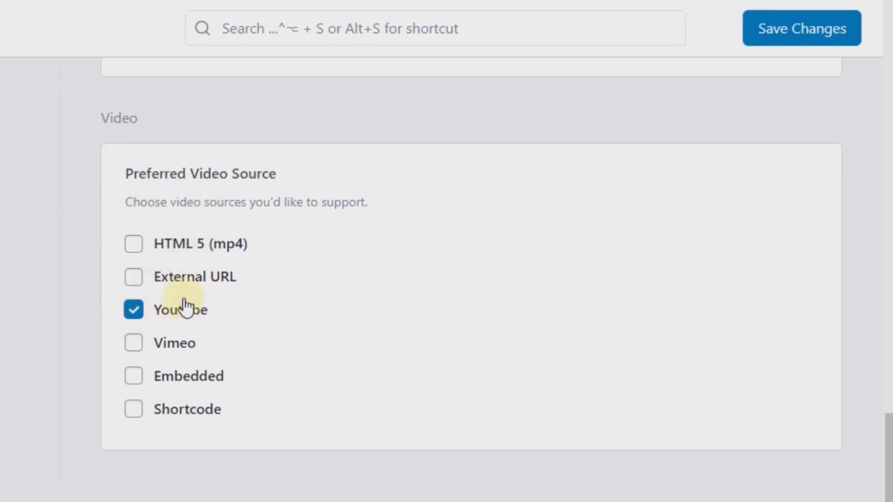
pyautogui.click(132, 250)
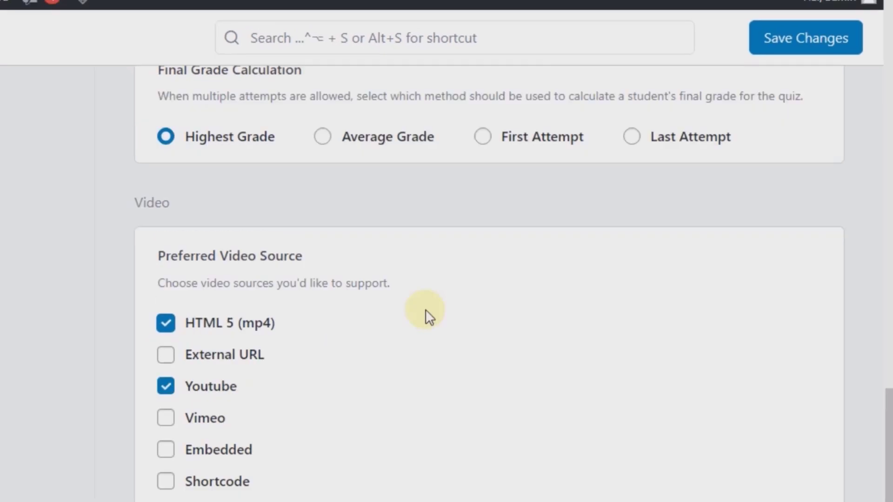
pyautogui.scroll(5, 425, 315)
pyautogui.click(802, 28)
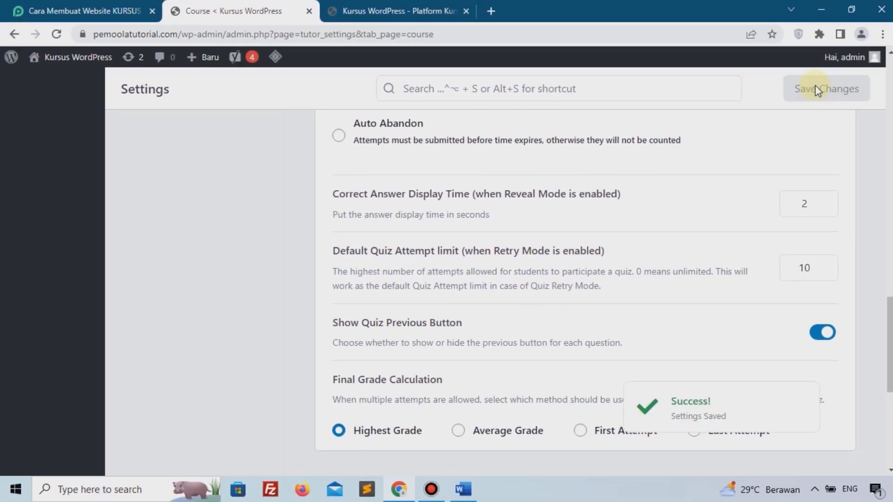
pyautogui.scroll(15, 155, 279)
pyautogui.scroll(3, 155, 274)
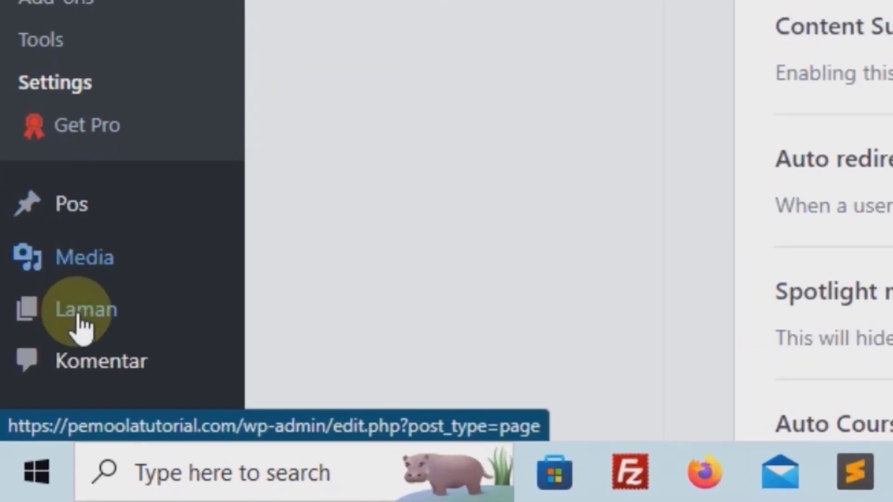
# Create and publish a new page named 'Kursus', then go back to the pages list.
pyautogui.moveTo(186, 321)
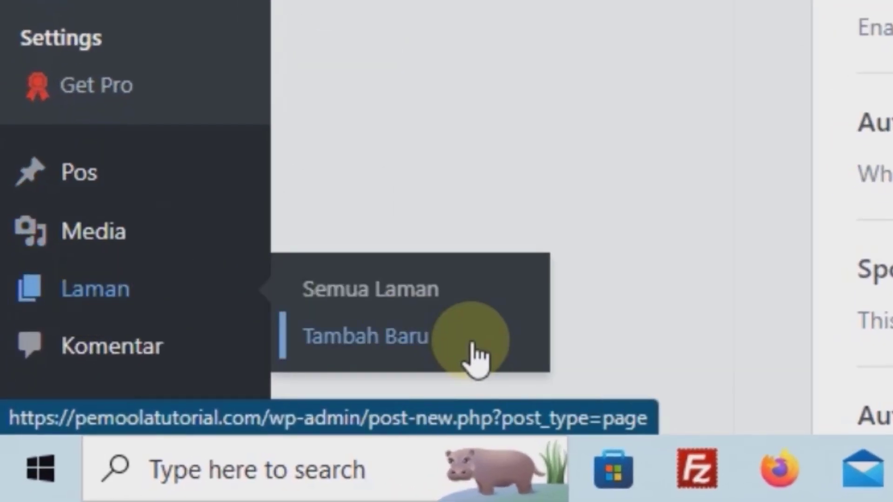
pyautogui.click(474, 356)
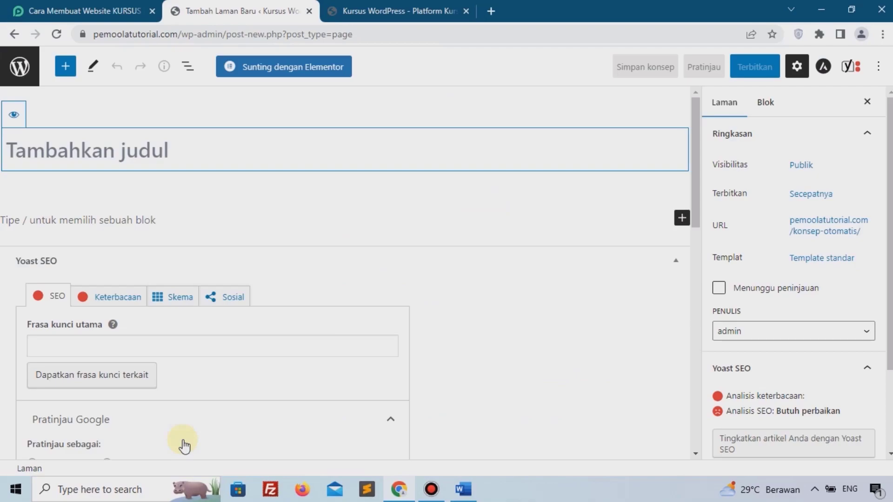
pyautogui.write('Kursus')
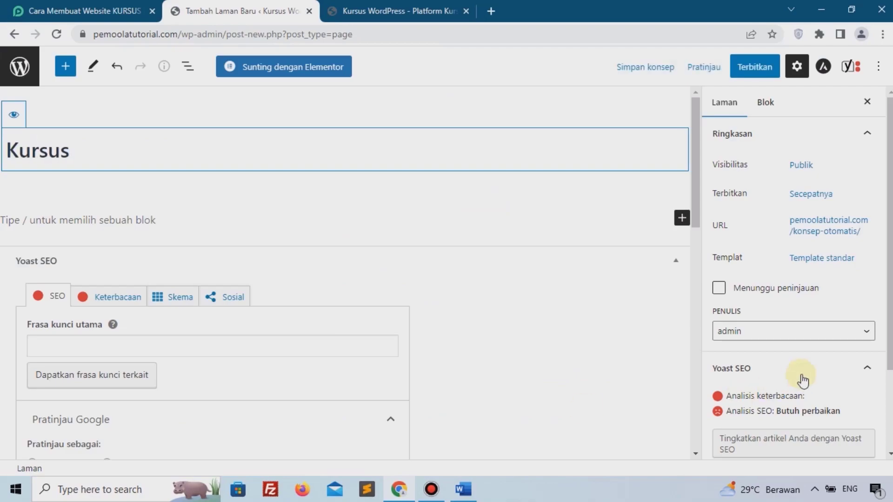
pyautogui.click(749, 68)
pyautogui.click(753, 70)
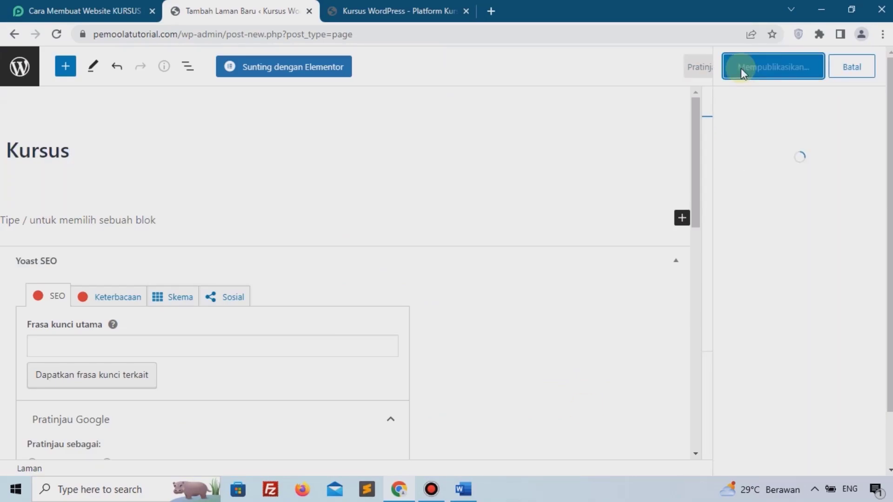
pyautogui.click(35, 87)
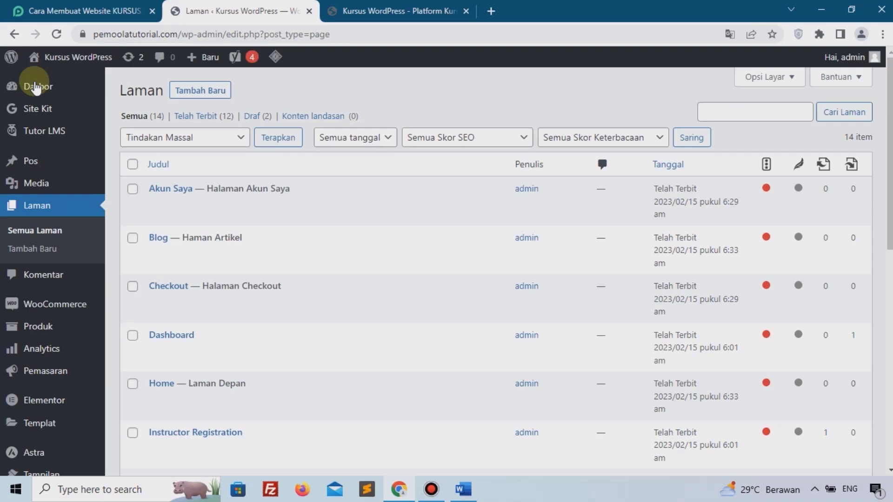
# Set the Tutor LMS Advanced Course Archive Page to Kursus and save the changes.
pyautogui.moveTo(38, 132)
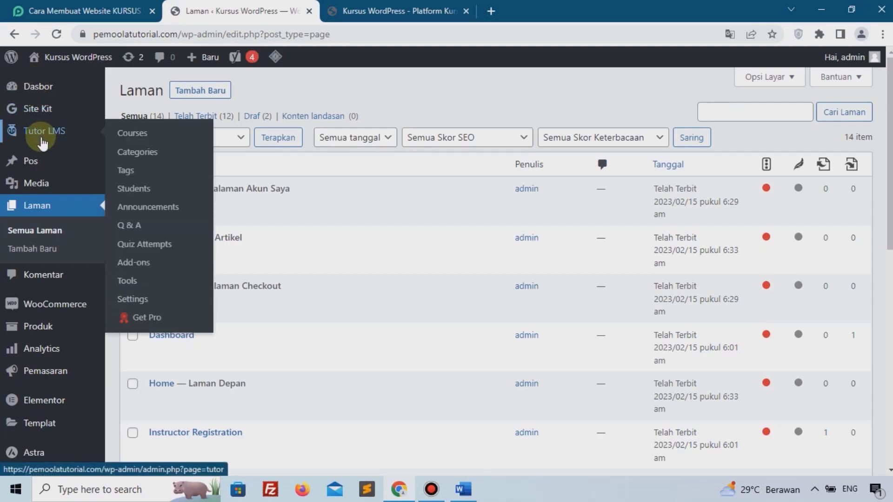
pyautogui.click(152, 303)
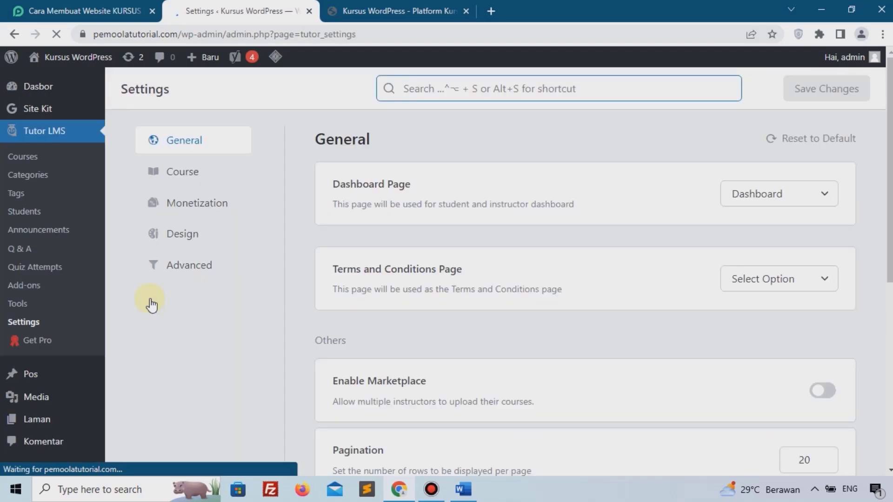
pyautogui.click(190, 266)
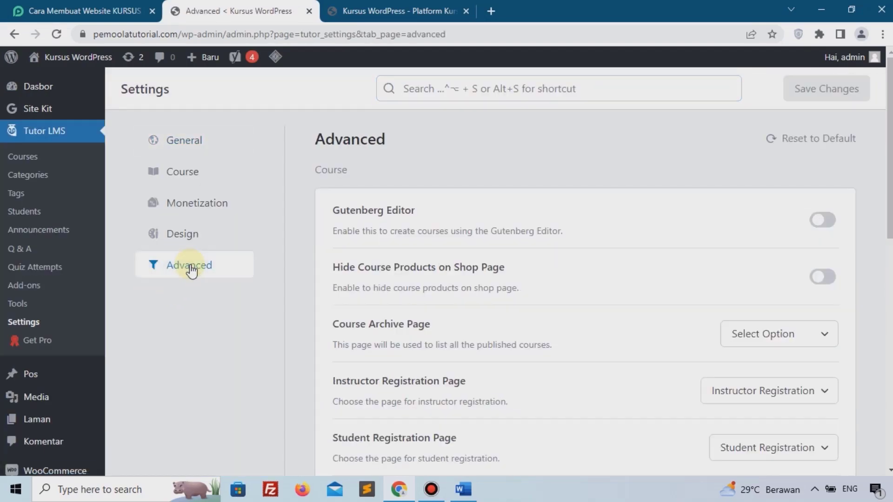
pyautogui.scroll(-3, 669, 249)
pyautogui.moveTo(352, 259); pyautogui.dragTo(436, 265)
pyautogui.click(800, 272)
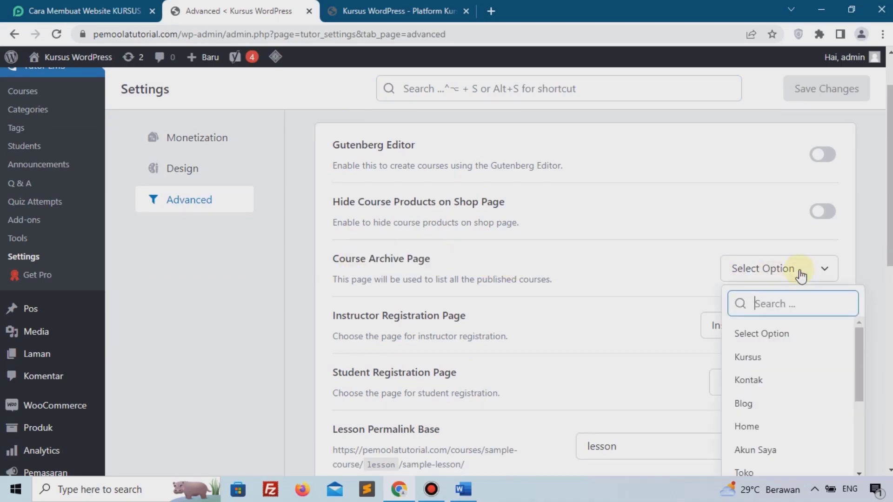
pyautogui.click(790, 356)
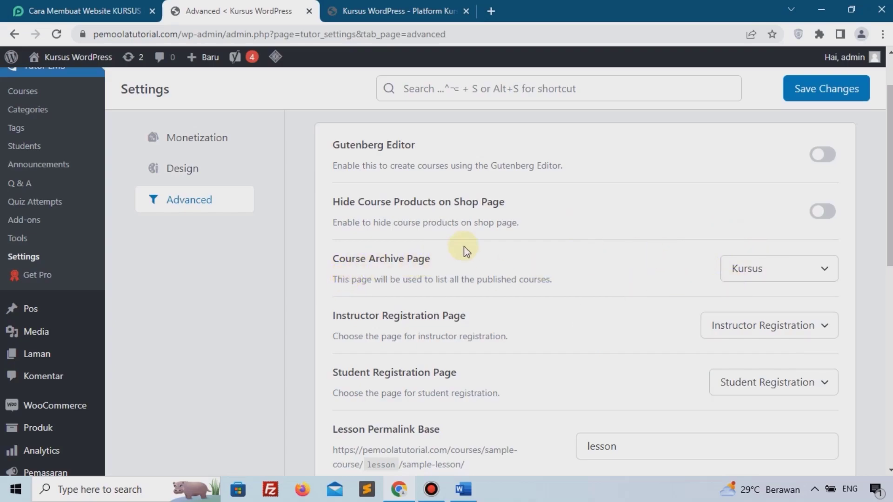
pyautogui.scroll(2, 810, 102)
pyautogui.click(810, 98)
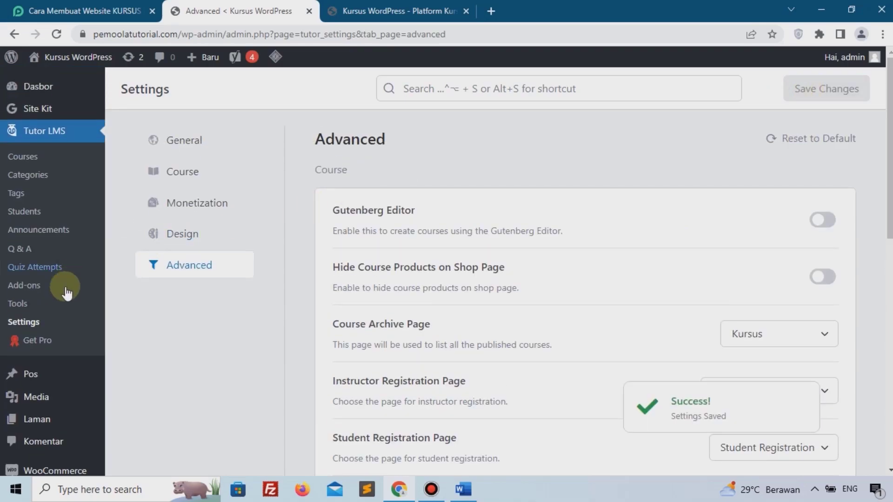
# Switch to the browser tab showing the live site's front page.
pyautogui.scroll(-2, 64, 316)
pyautogui.scroll(-4, 64, 324)
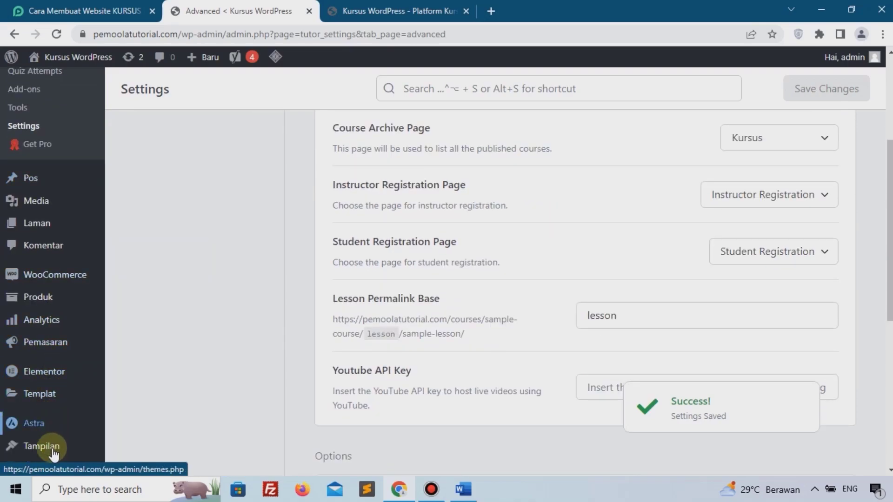
pyautogui.moveTo(54, 456)
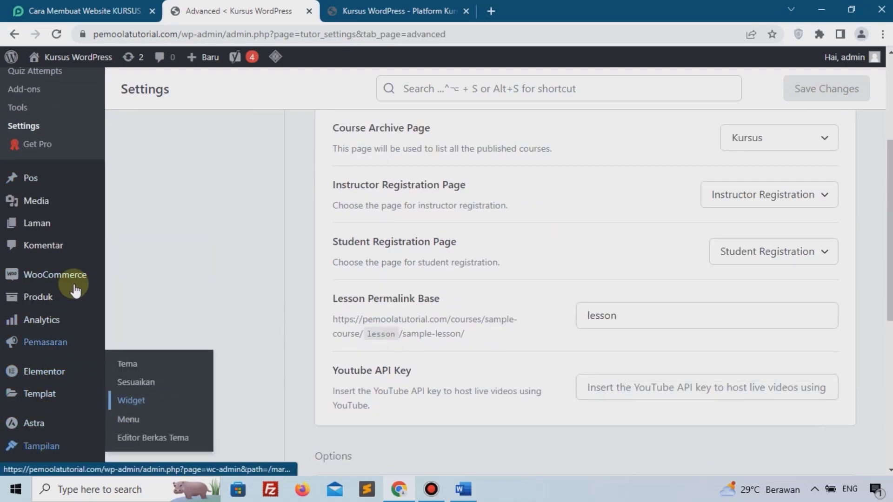
pyautogui.scroll(3, 188, 301)
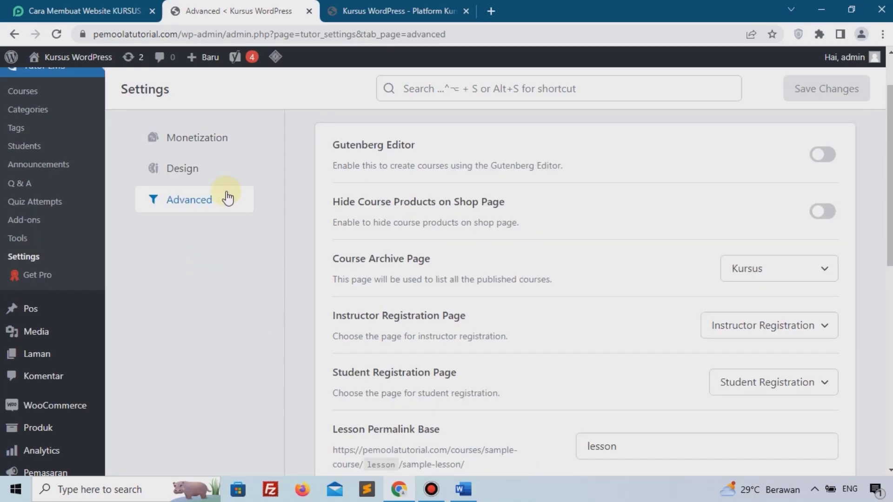
pyautogui.click(382, 4)
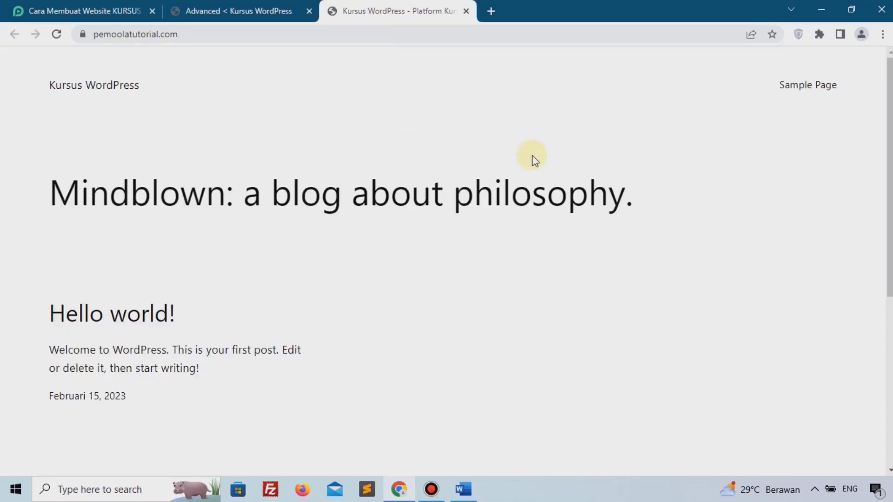
# Reload the live site to show the updated Home page, then return to the Tutor LMS Advanced tab.
pyautogui.click(61, 37)
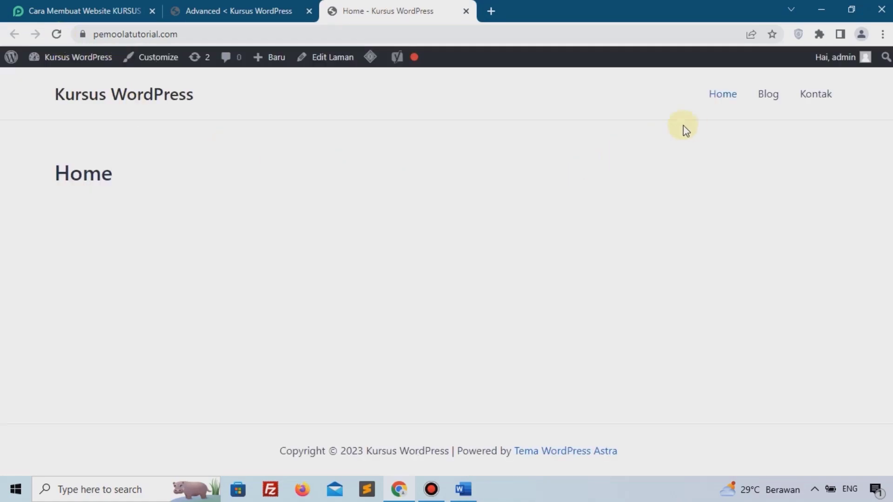
pyautogui.click(226, 15)
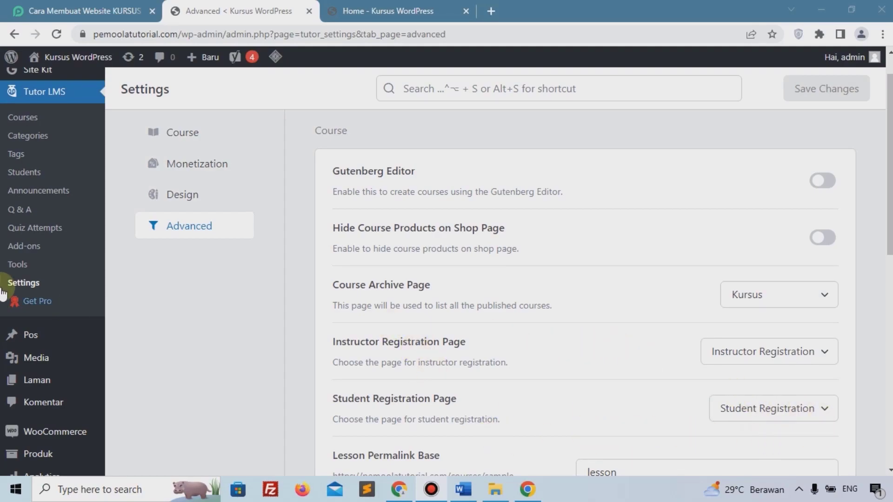
pyautogui.scroll(1, 59, 247)
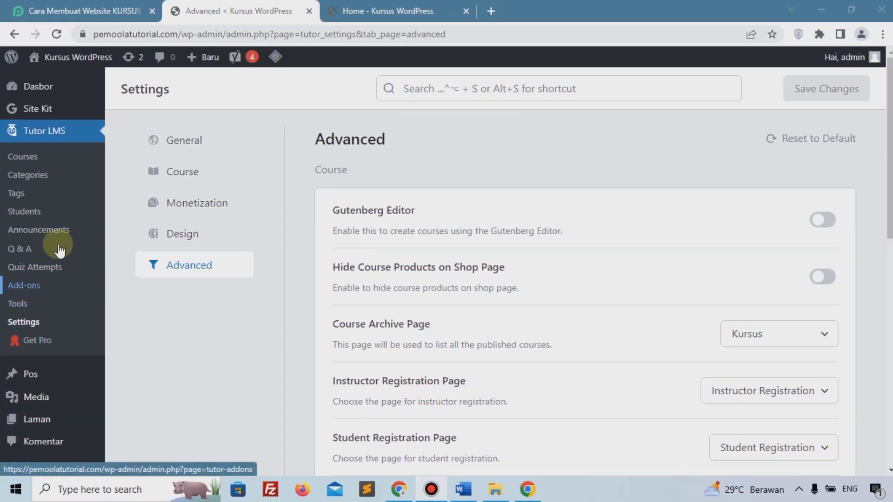
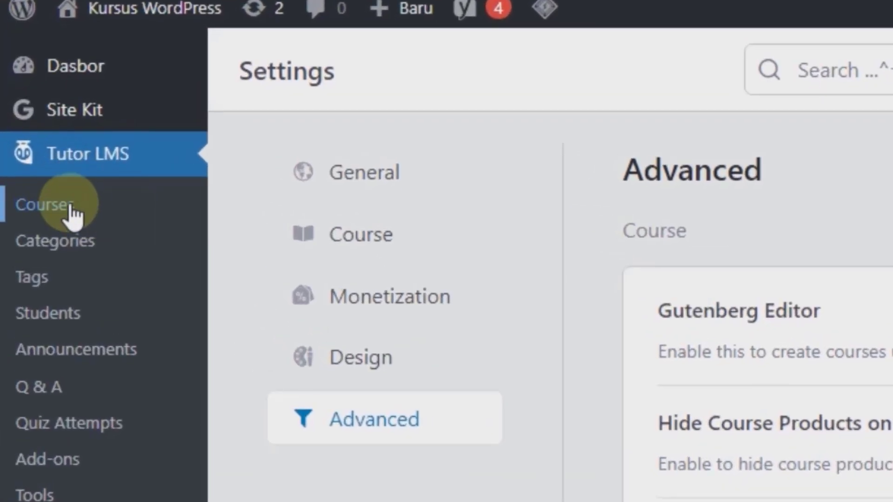
# From Tutor LMS Courses, add a new course titled 'Website Coampny'.
pyautogui.click(65, 215)
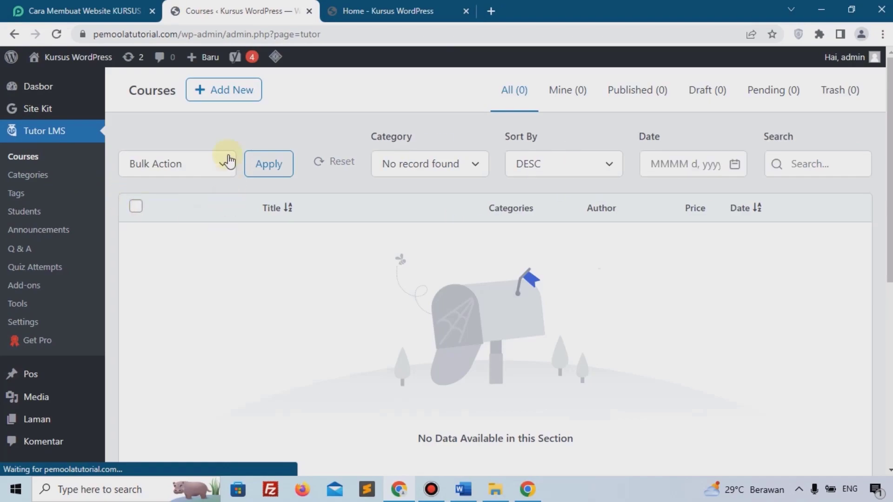
pyautogui.click(235, 99)
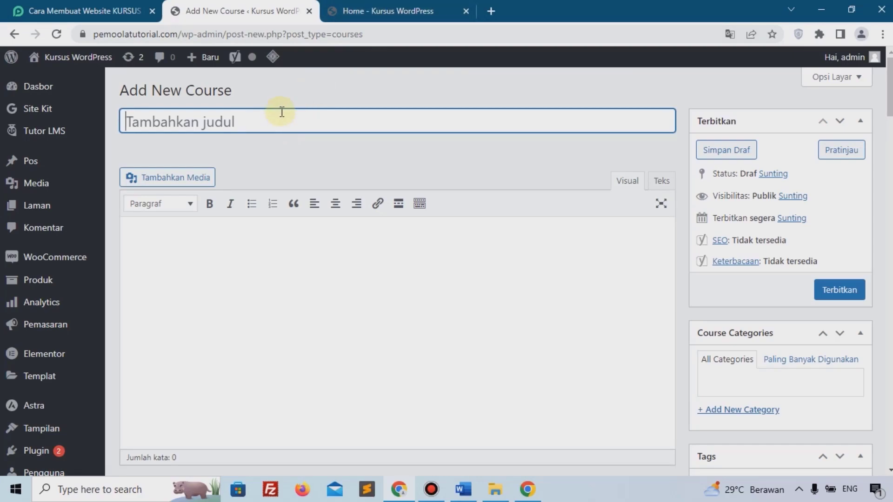
pyautogui.write('Website Coampny')
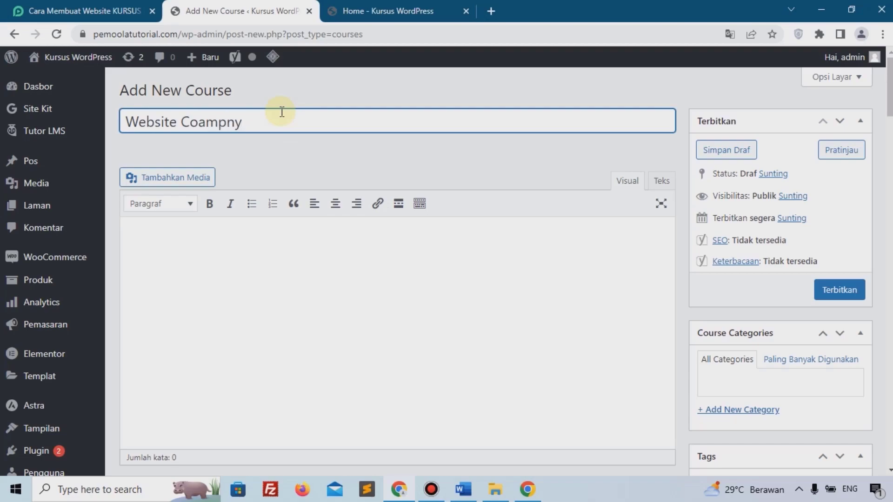
pyautogui.scroll(-2, 320, 223)
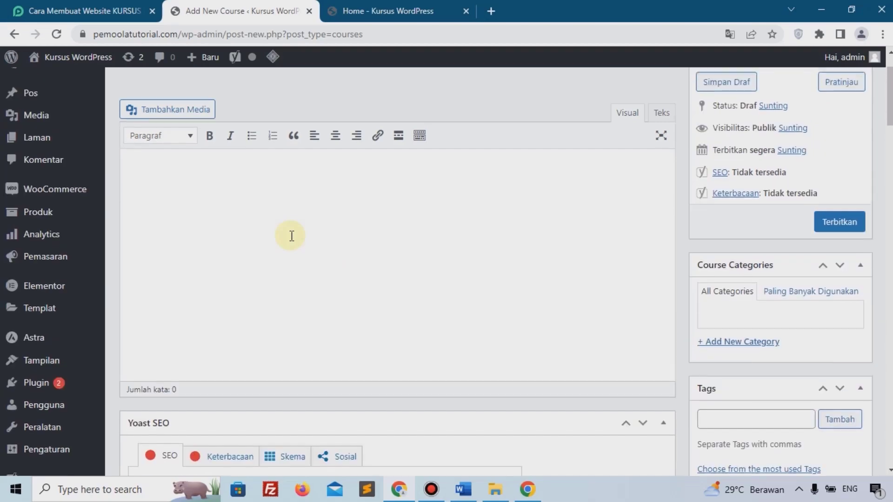
# Paste a 141-word Lorem ipsum paragraph into the Website Coampny description, then scroll to Course Settings.
pyautogui.scroll(2, 291, 235)
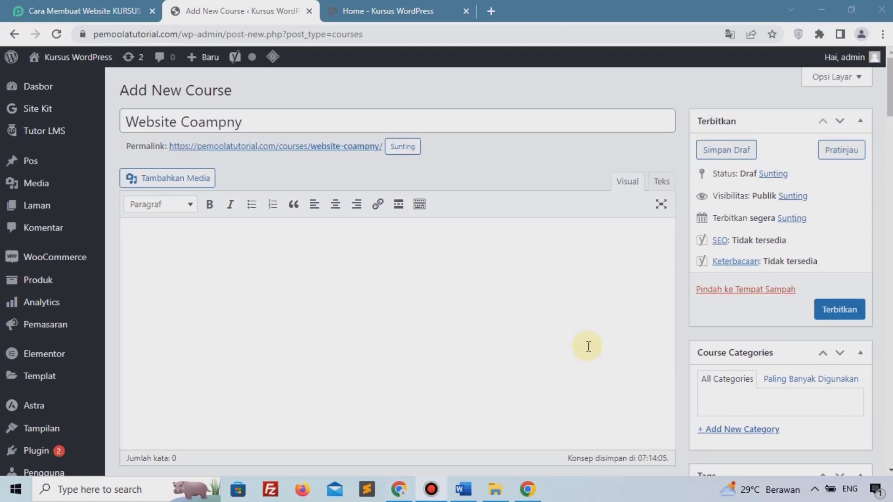
pyautogui.click(346, 268)
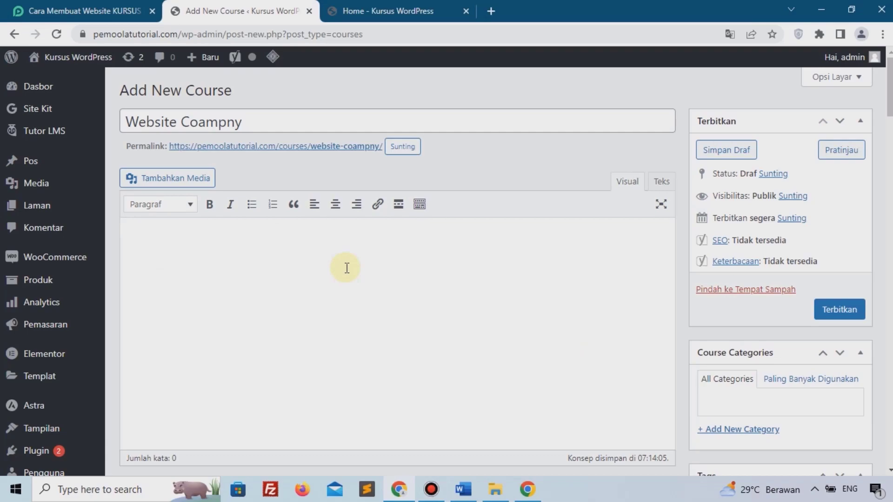
pyautogui.write('Lorem ipsum dolor sit amet, consectetur adipiscing elit, sed do eiusmod tempor incididunt ut labore et dolore magna aliqua. Facilisis gravida neque convallis a cras semper auctor. Eget duis at tellus at urna condimentum mattis. Pellentesque elit eget gravida cum sociis natoque penatibus et. Scelerisque fermentum dui faucibus in ornare quam viverra orci sagittis. At elementum eu facilisis sed odio. Volutpat lacus laoreet non curabitur gravida arcu ac tortor. Eget magna fermentum iaculis eu. Vitae suscipit tellus mauris a diam maecenas. Purus semper eget duis at tellus. Aliquam purus sit amet luctus venenatis lectus magna. Id ornare arcu odio ut sem. Est velit egestas dui id ornare. Consectetur adipiscing elit pellentesque habitant. Risus nullam eget felis eget nunc lobortis mattis. Tincidunt arcu non sodales neque sodales. Tempus quam pellentesque nec nam aliquam sem et tortor. Eget est lorem ipsum dolor sit.')
pyautogui.moveTo(186, 242); pyautogui.dragTo(239, 261)
pyautogui.click(282, 272)
pyautogui.scroll(-6, 280, 270)
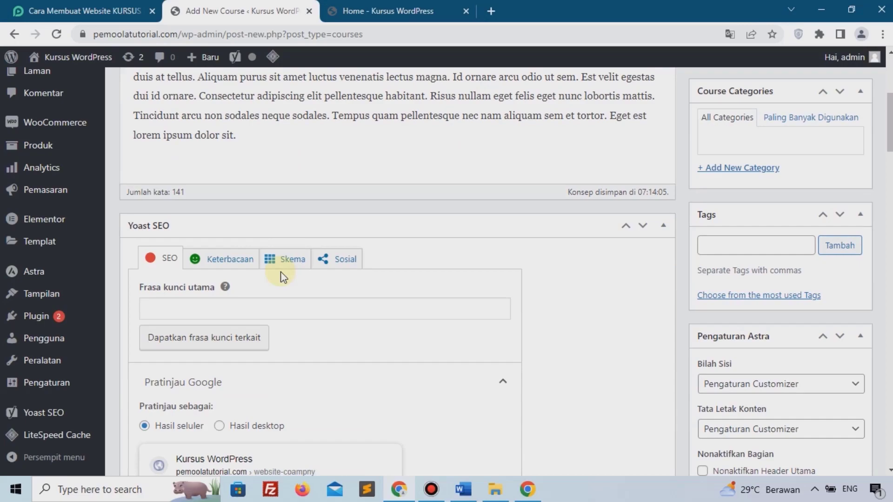
pyautogui.scroll(-15, 282, 274)
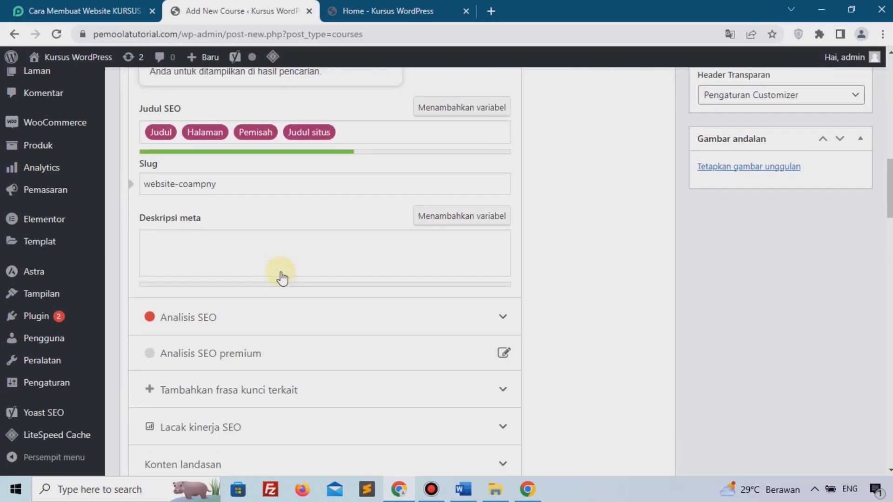
pyautogui.scroll(-10, 282, 274)
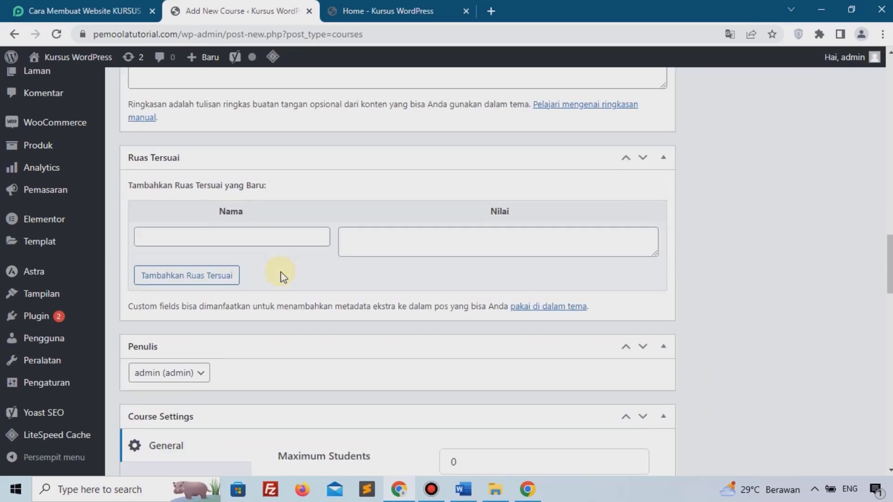
pyautogui.scroll(-1, 281, 277)
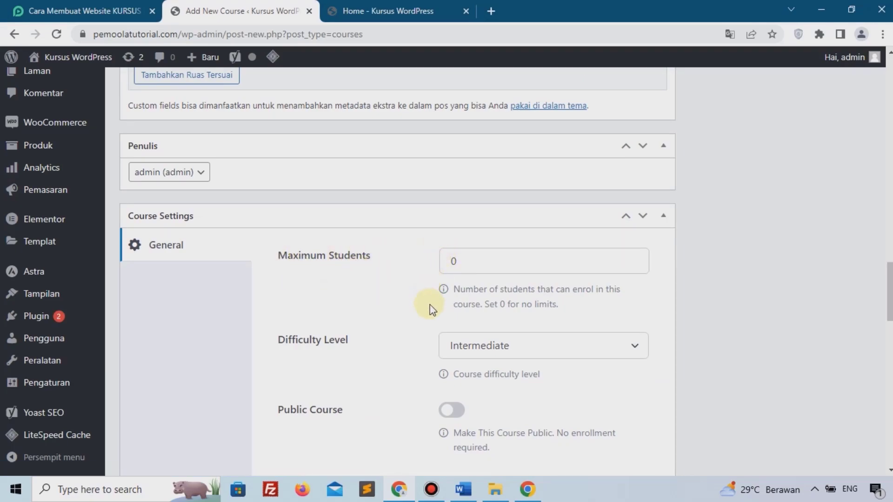
# Check the maximum students field and leave the difficulty level at Intermediate.
pyautogui.click(446, 264)
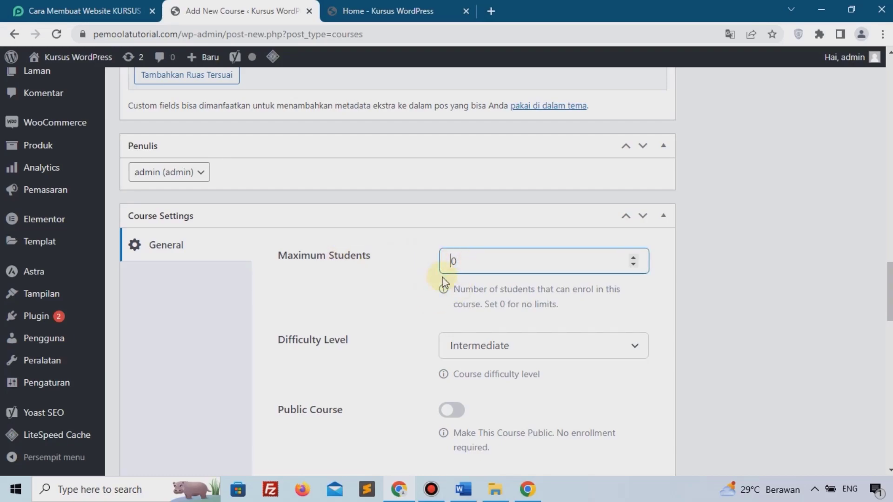
pyautogui.scroll(-3, 466, 264)
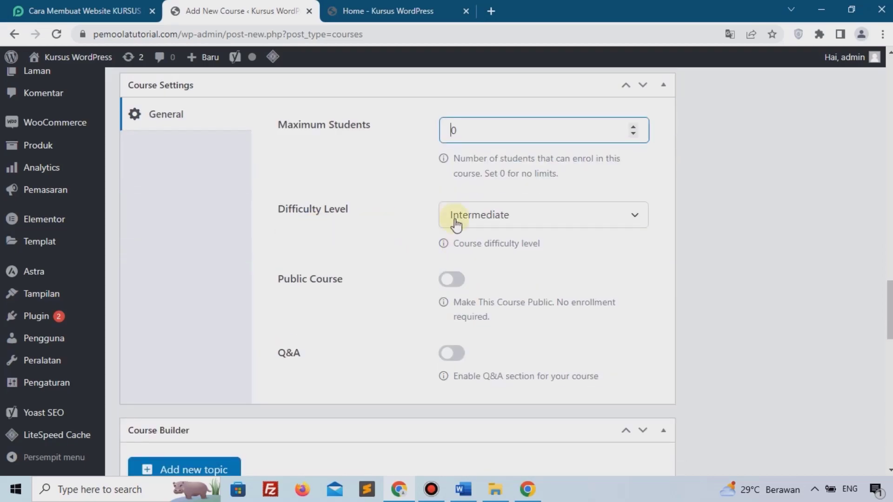
pyautogui.click(513, 225)
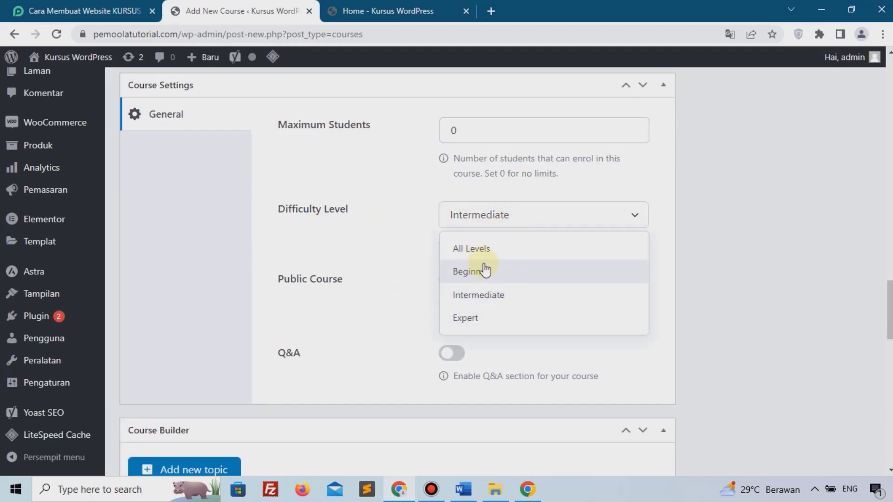
pyautogui.click(316, 256)
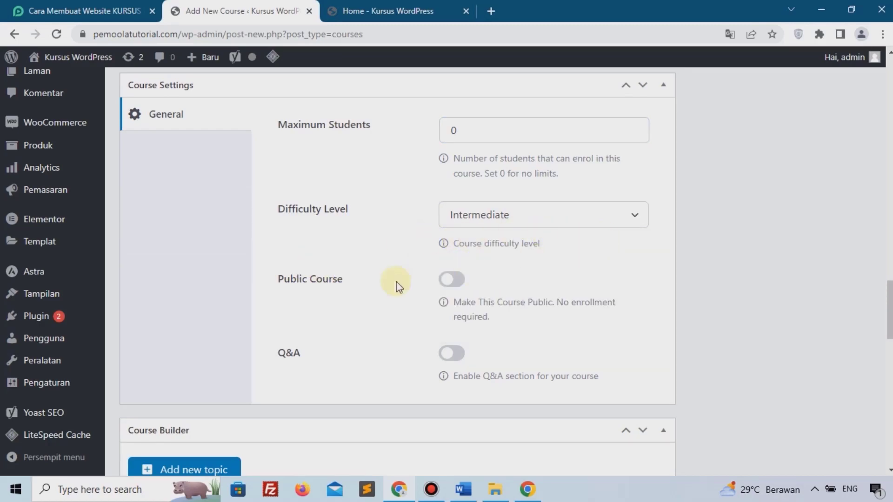
# Switch on the course's Q&A section and bring up the Add Topic form.
pyautogui.scroll(-1, 453, 293)
pyautogui.click(450, 291)
pyautogui.scroll(-2, 450, 293)
pyautogui.click(214, 278)
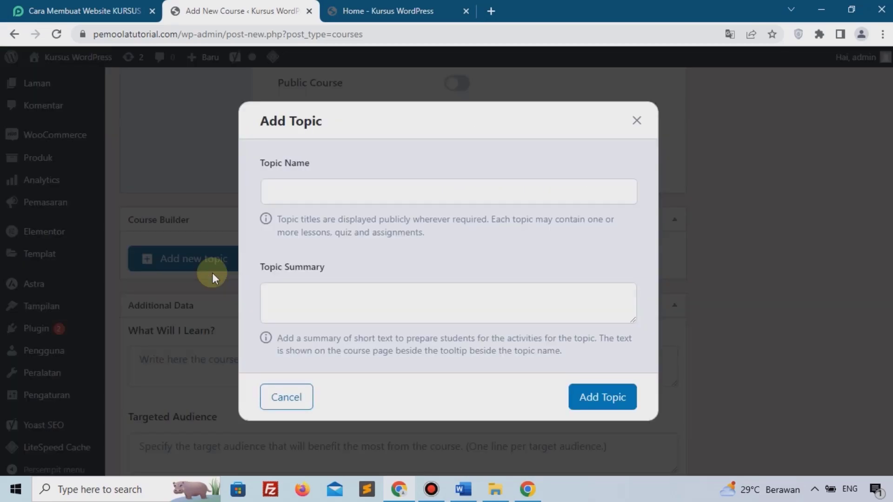
# Create the topic 'Perkenalan Mentor' and collapse it in the course builder.
pyautogui.hotkey('alt', 'Tab')
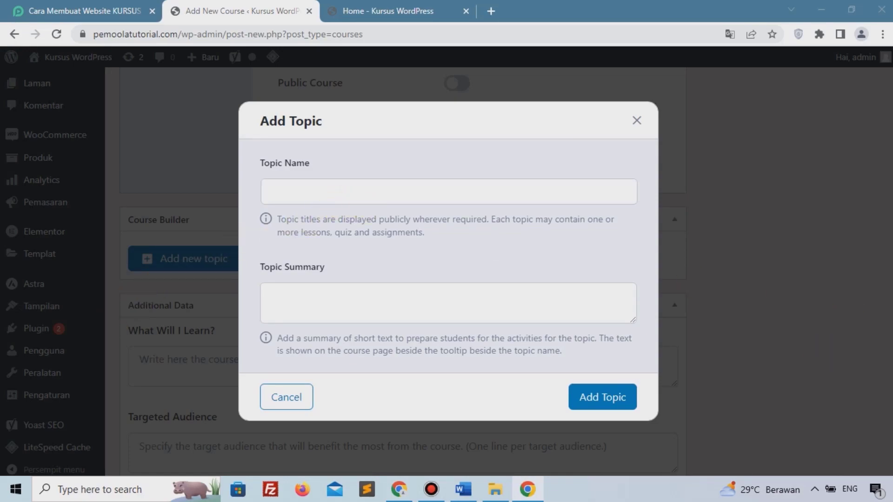
pyautogui.click(419, 196)
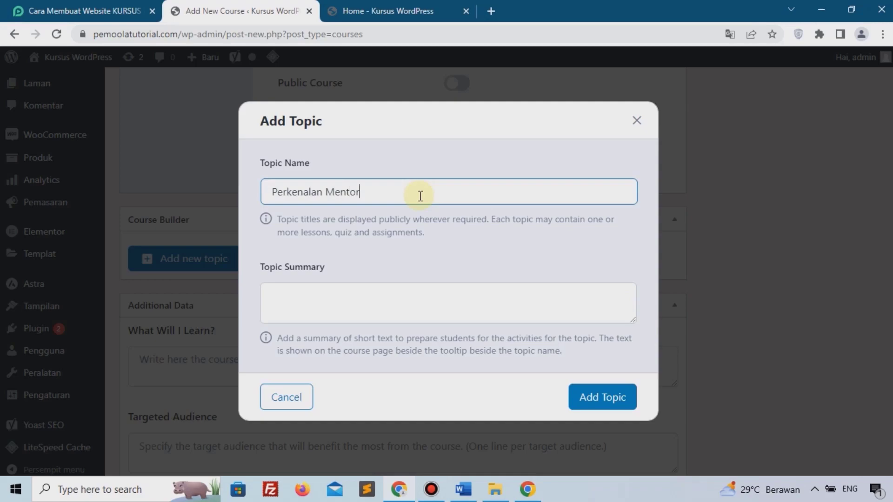
pyautogui.click(602, 402)
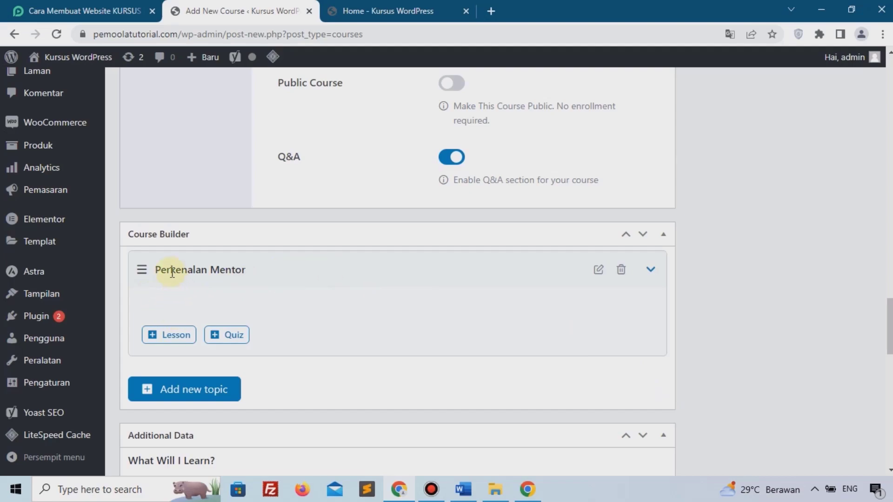
pyautogui.click(175, 274)
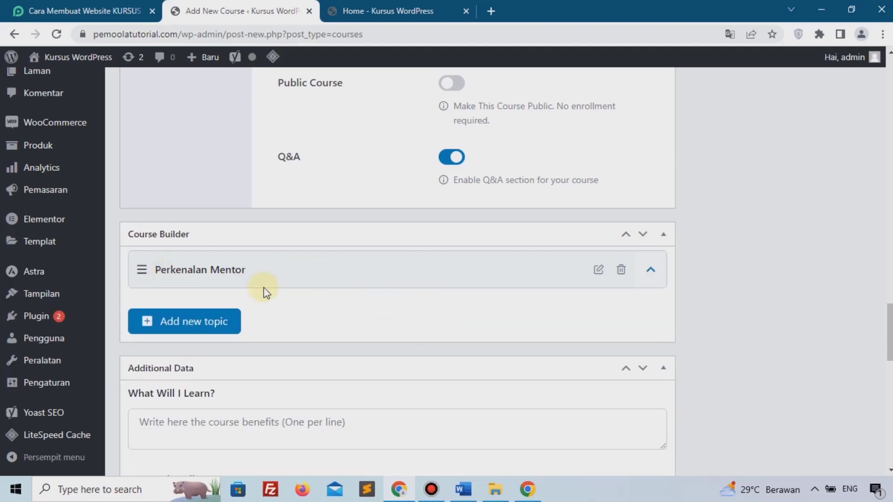
# Add a lesson under Perkenalan Mentor, renaming Draft Lesson to 'Perkenalan Mentor'.
pyautogui.click(211, 270)
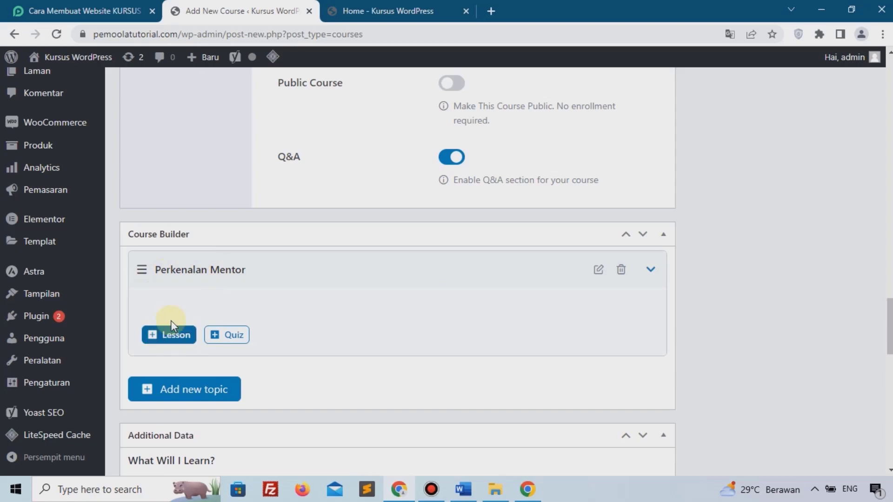
pyautogui.click(166, 333)
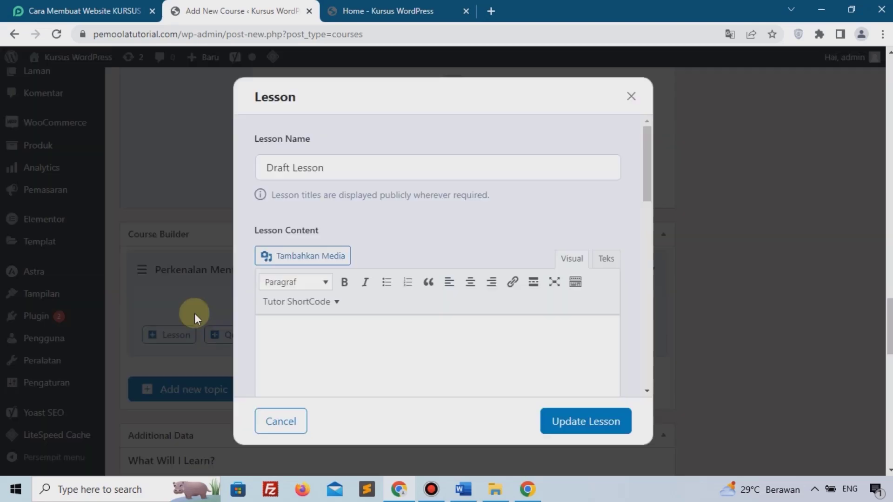
pyautogui.click(340, 172)
pyautogui.hotkey('ctrl', 'a')
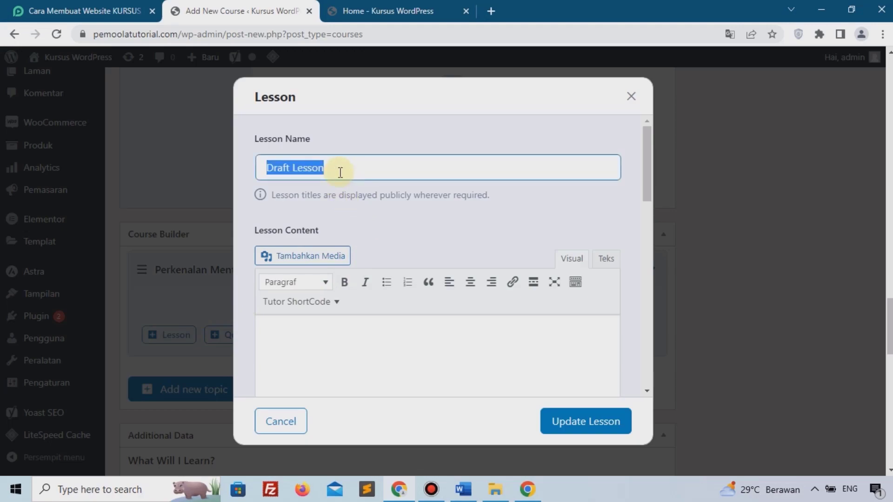
pyautogui.write('P')
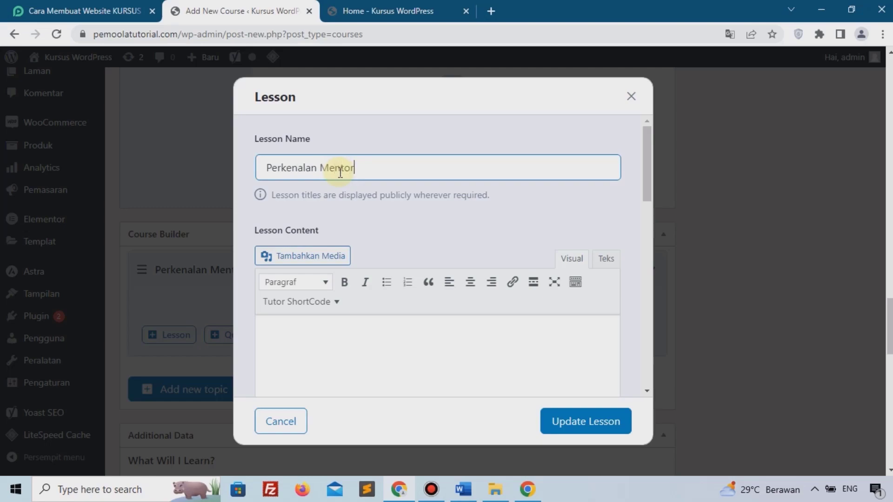
pyautogui.write('erkenalan Mentor')
pyautogui.scroll(-5, 436, 263)
pyautogui.scroll(-3, 324, 310)
# Set the lesson's video source to Youtube, add the video address, and update the lesson.
pyautogui.click(319, 247)
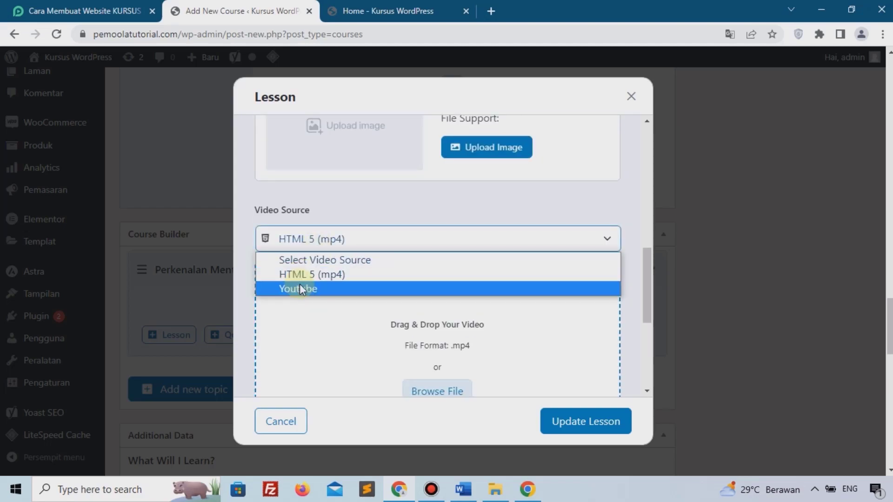
pyautogui.click(631, 210)
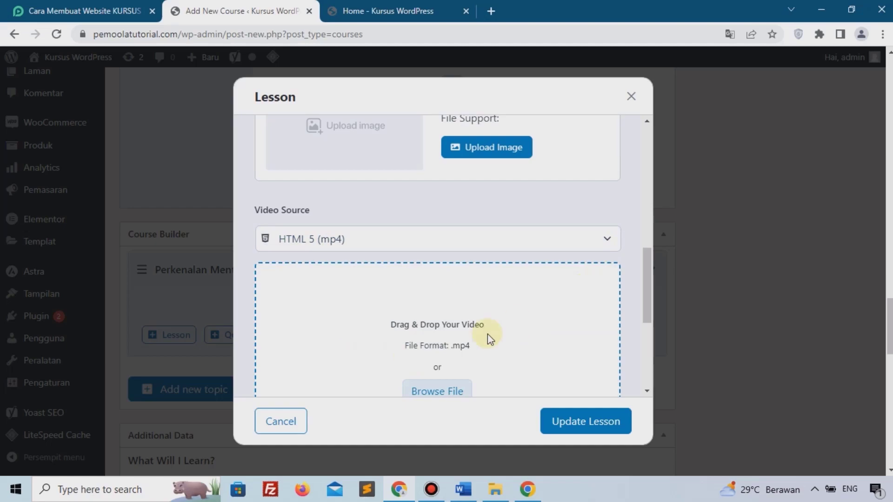
pyautogui.scroll(-1, 517, 323)
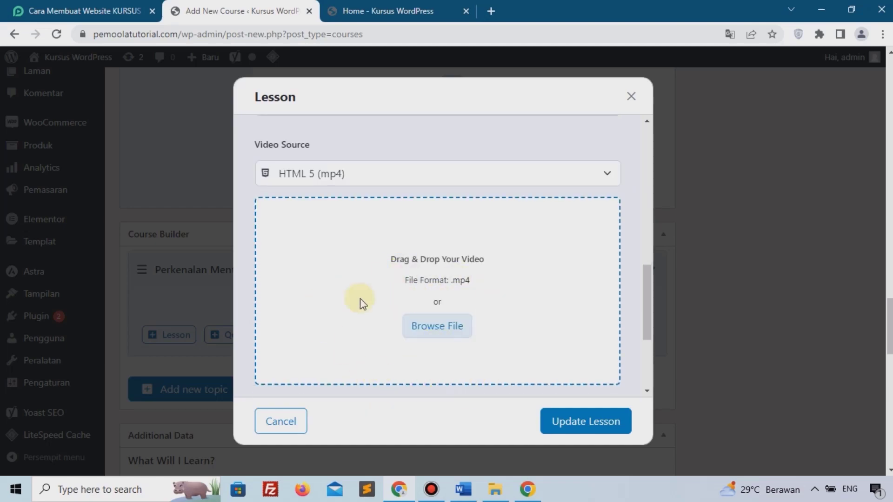
pyautogui.click(338, 181)
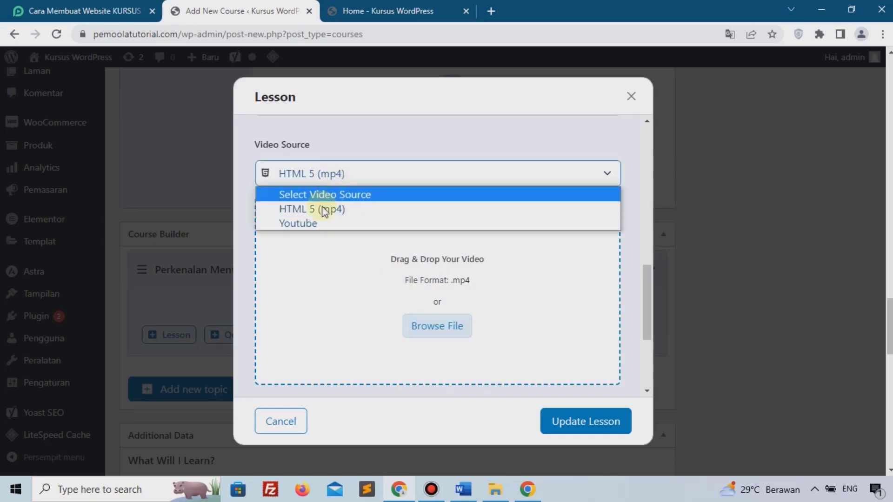
pyautogui.click(317, 219)
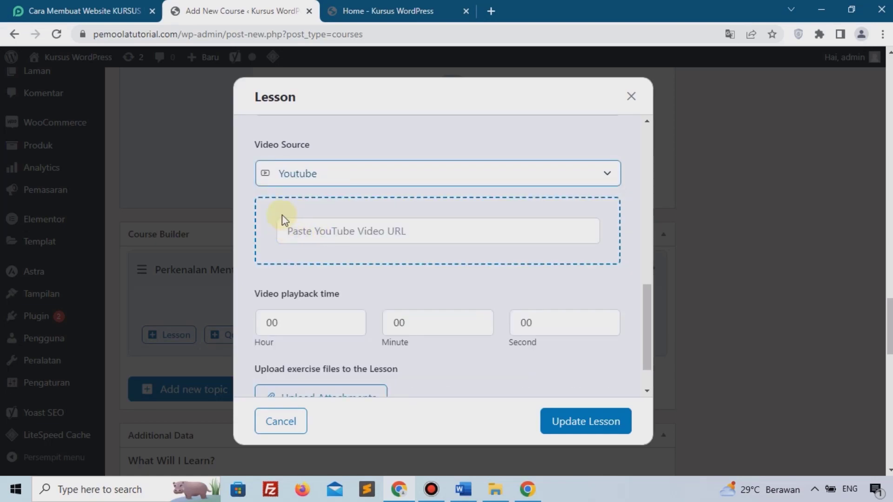
pyautogui.click(330, 232)
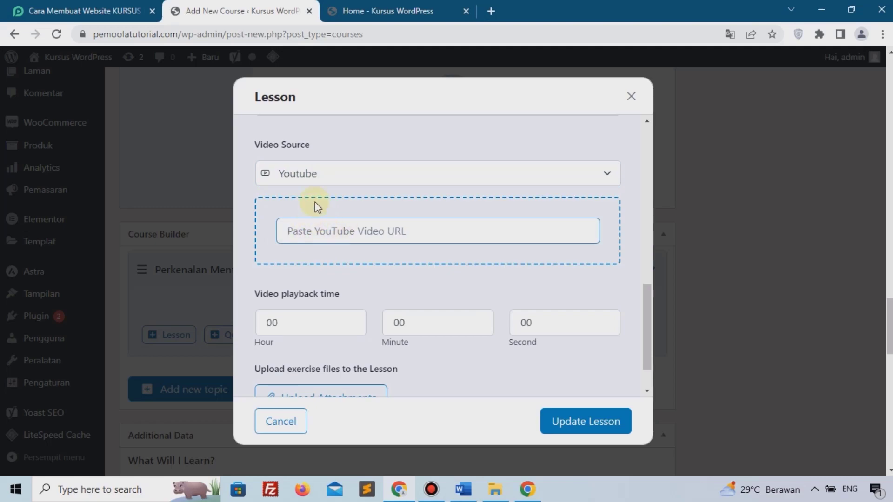
pyautogui.scroll(5, 362, 202)
pyautogui.scroll(-6, 361, 203)
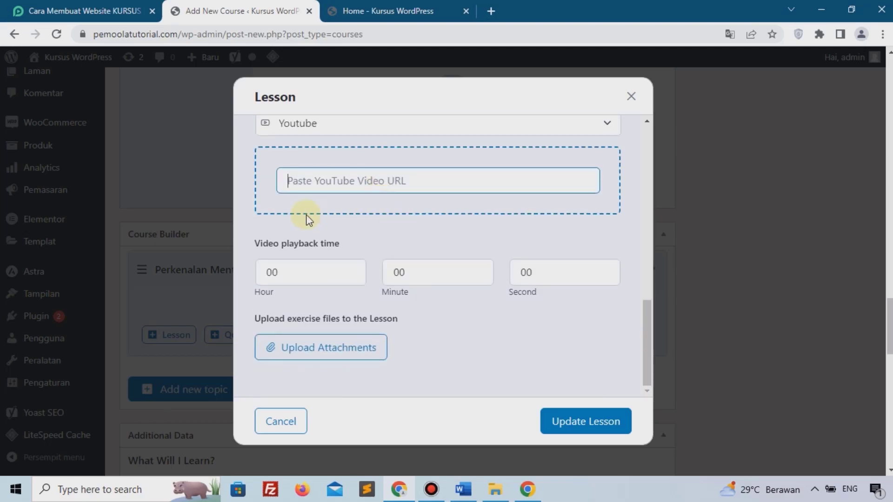
pyautogui.scroll(-2, 332, 241)
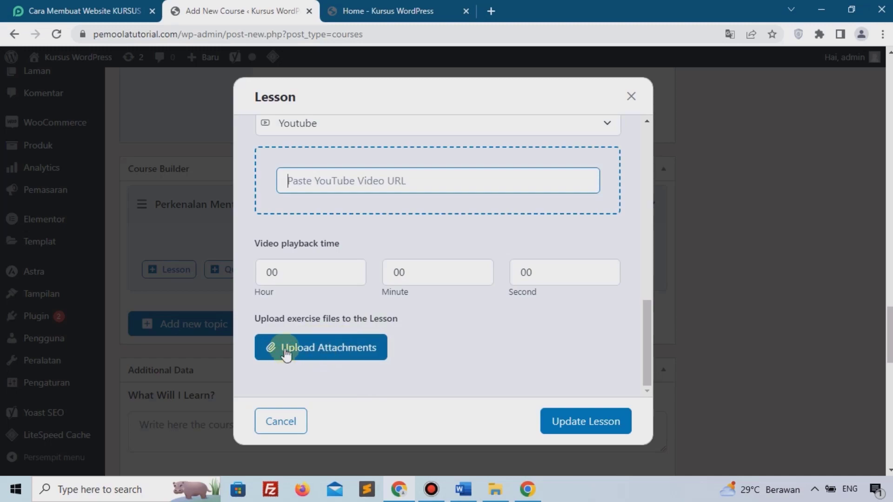
pyautogui.click(587, 420)
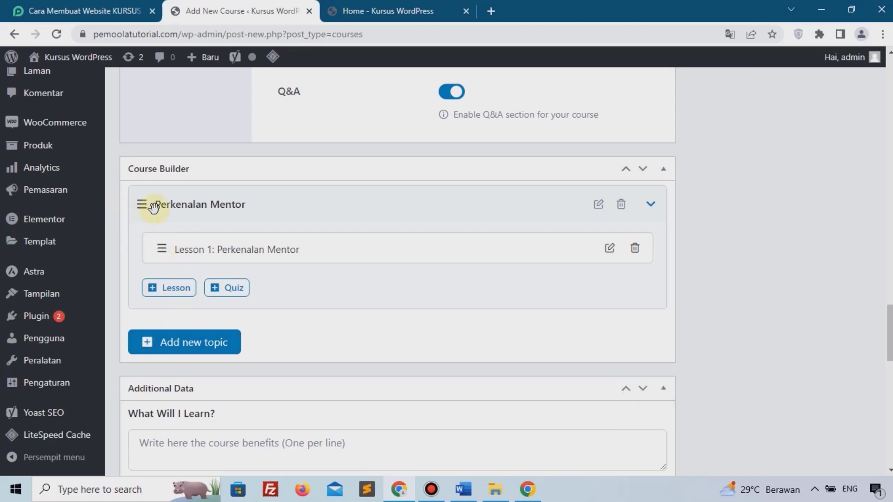
# Collapse Perkenalan Mentor and create a second topic named 'Bab 1'.
pyautogui.click(183, 207)
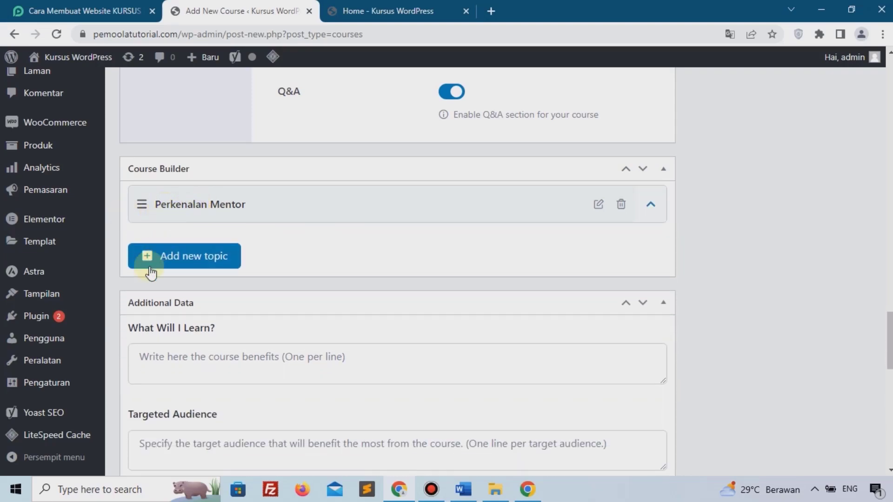
pyautogui.click(188, 256)
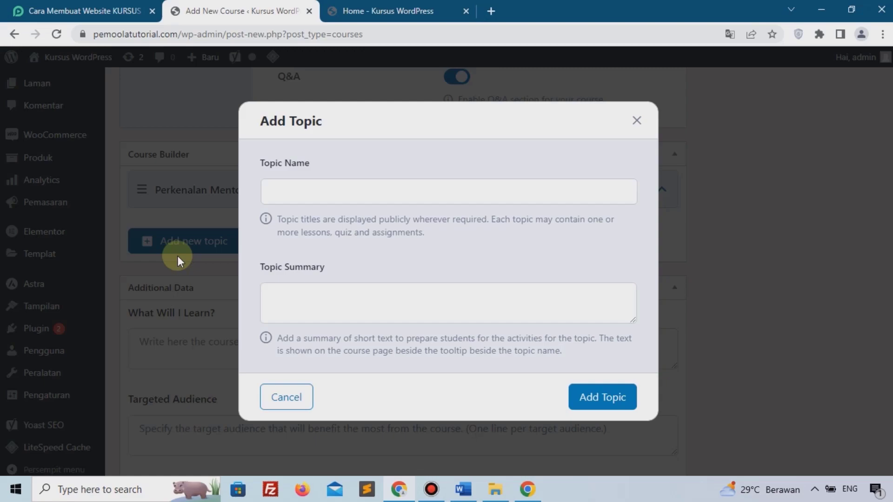
pyautogui.click(300, 199)
pyautogui.write('Bab 1')
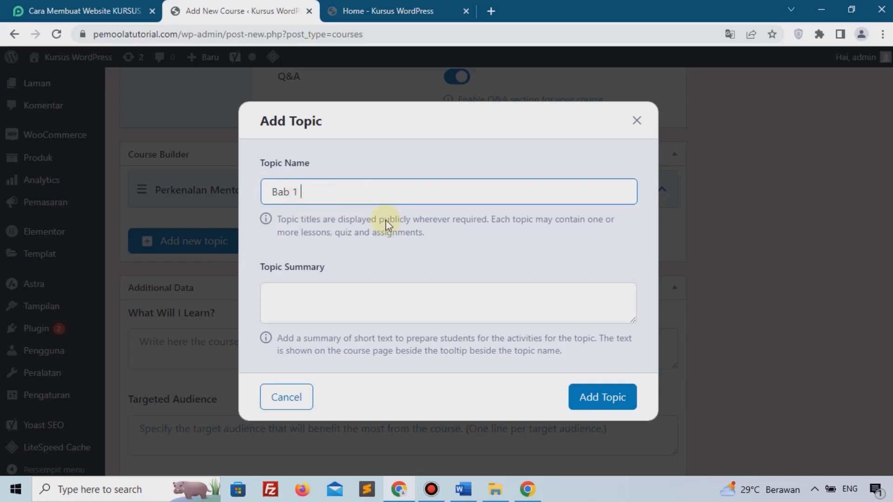
pyautogui.click(609, 398)
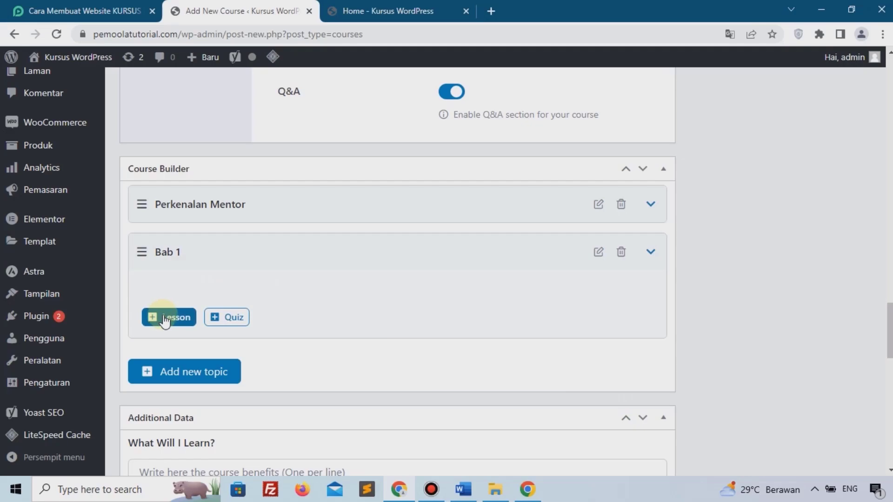
# Add a lesson to Bab 1 titled 'Pengenalan Plugin dan Cara Menggunakannnya'.
pyautogui.click(164, 317)
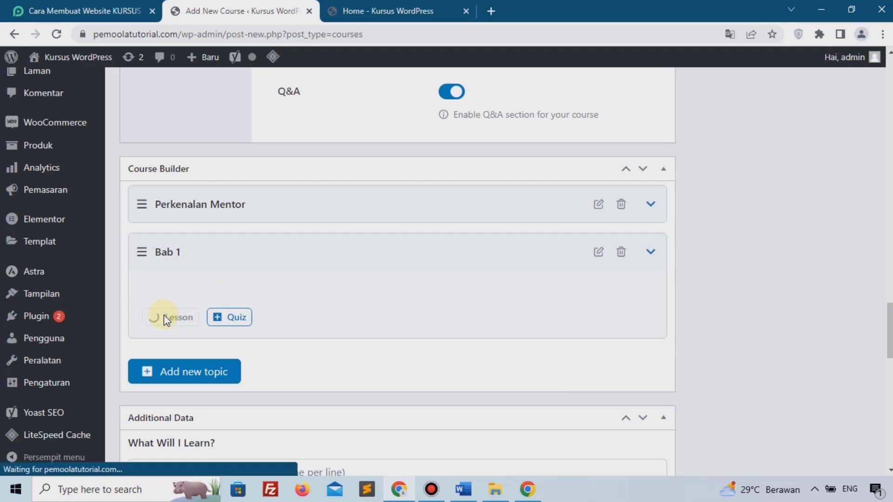
pyautogui.scroll(10, 360, 289)
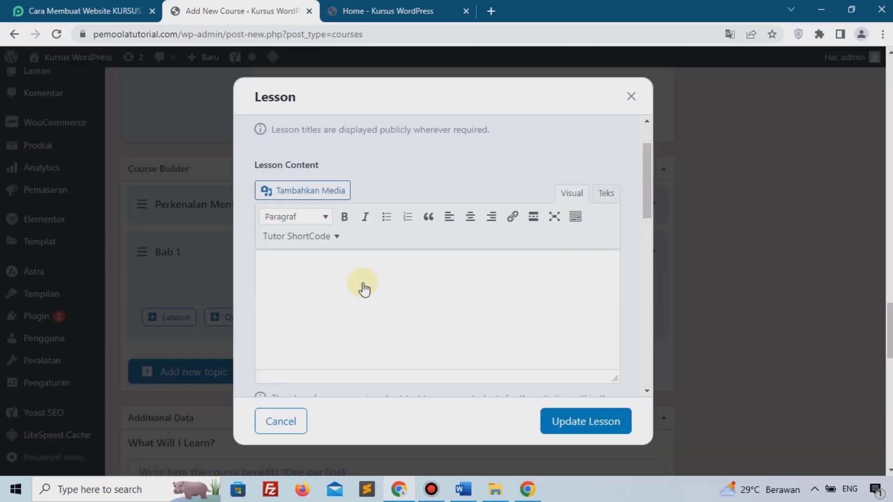
pyautogui.tripleClick(358, 174)
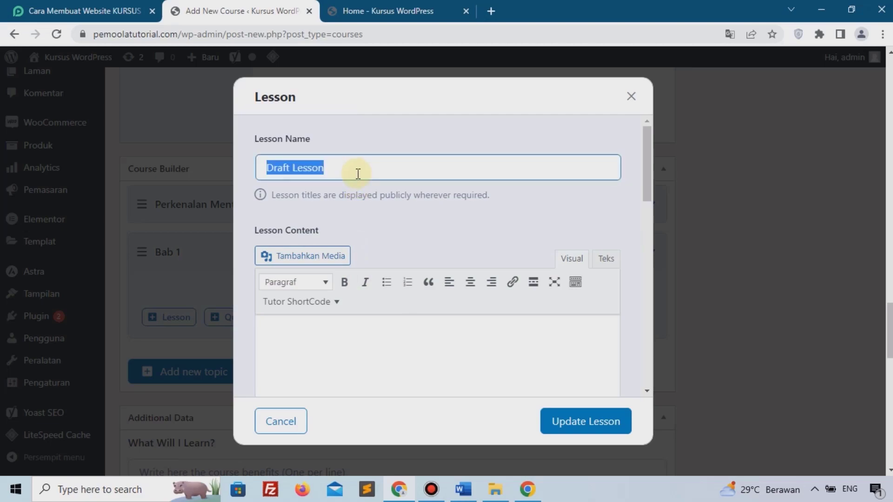
pyautogui.write('P')
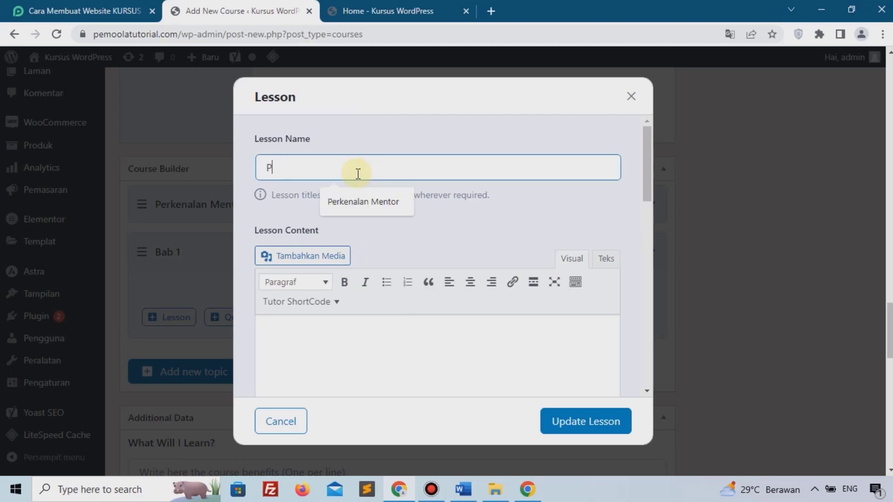
pyautogui.write('engenaln')
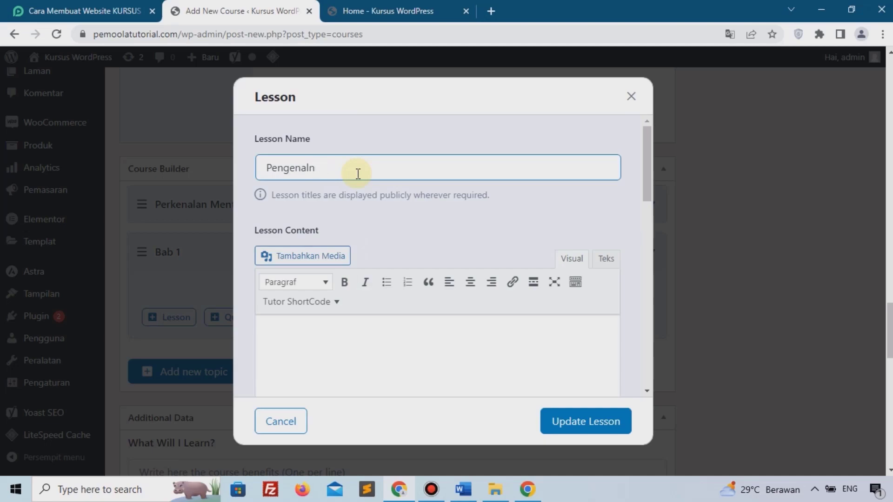
pyautogui.write(' Plan Plugin dan Cara ')
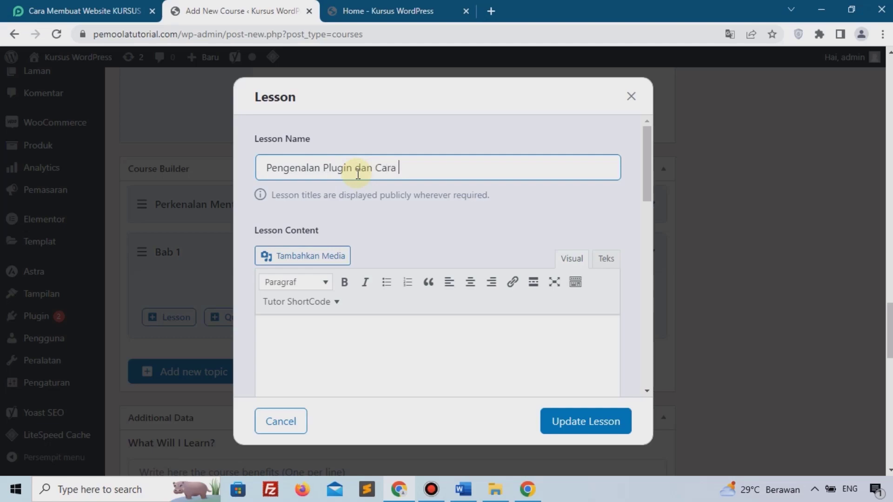
pyautogui.write('Menggunakannya')
pyautogui.scroll(-3, 358, 186)
pyautogui.click(358, 223)
pyautogui.scroll(1, 399, 235)
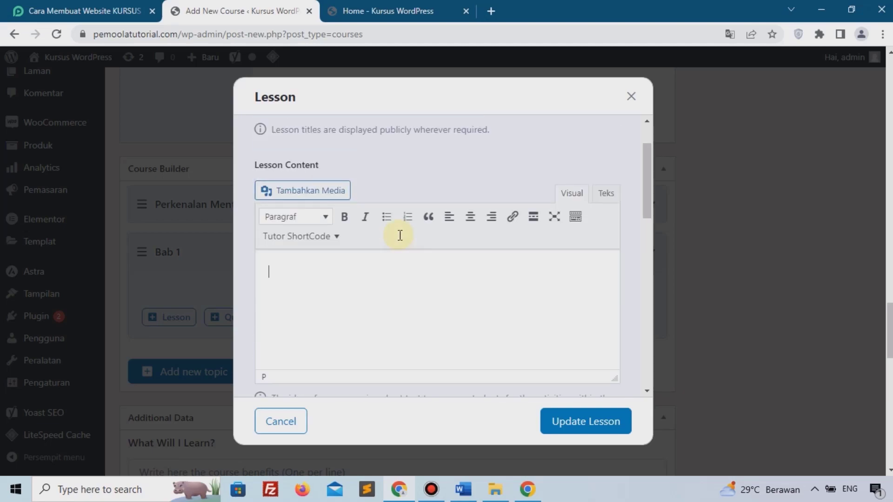
pyautogui.scroll(-1, 370, 285)
pyautogui.scroll(-1, 369, 285)
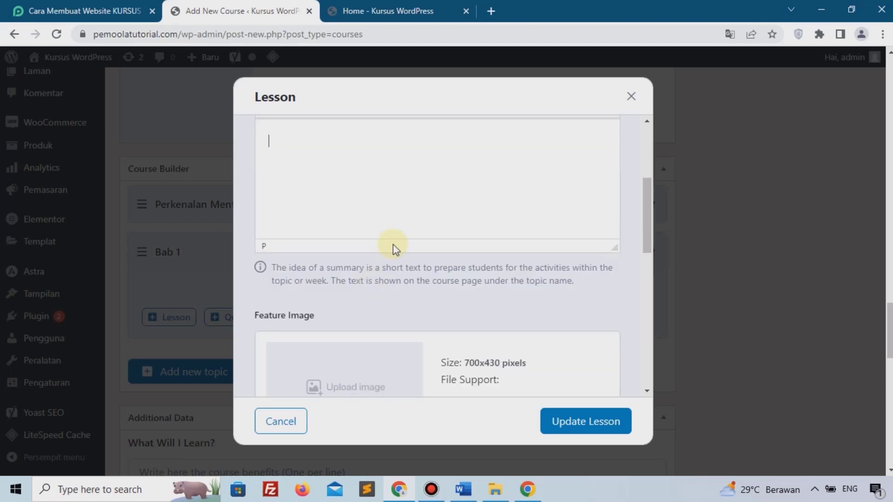
pyautogui.scroll(-3, 377, 211)
pyautogui.scroll(-3, 380, 217)
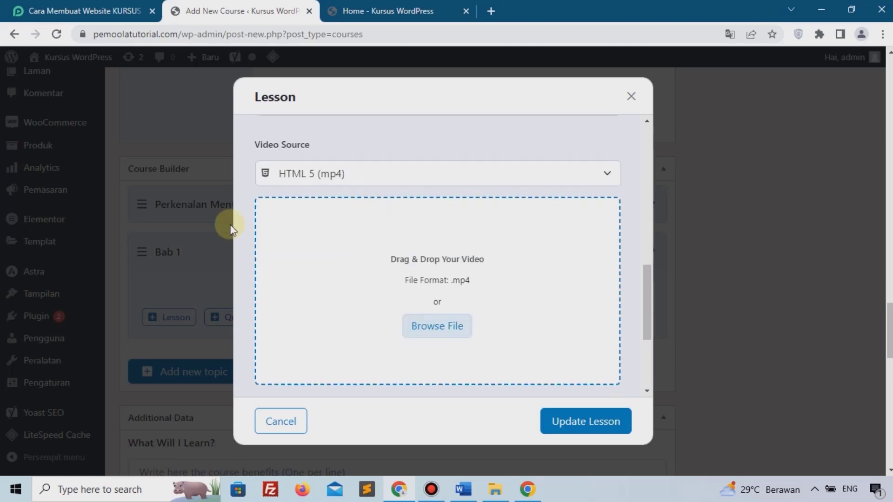
# Choose Youtube as the lesson's video source, paste the youtu.be link, and update the lesson.
pyautogui.click(342, 174)
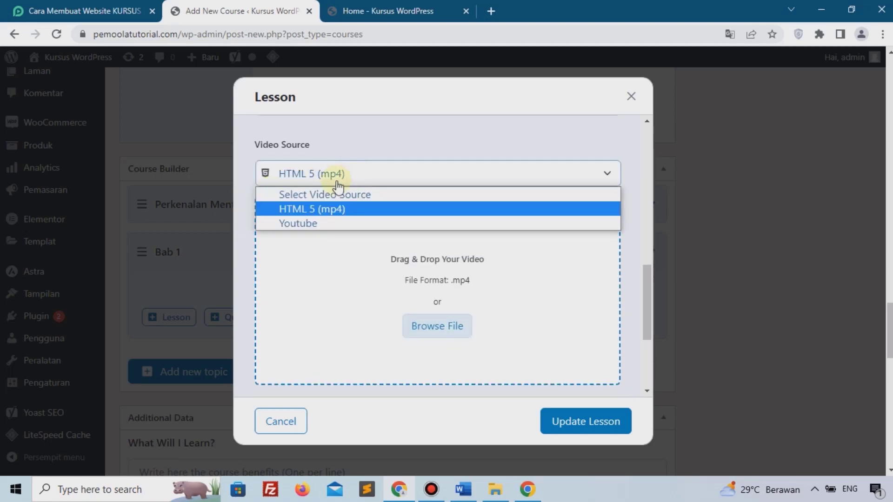
pyautogui.click(301, 223)
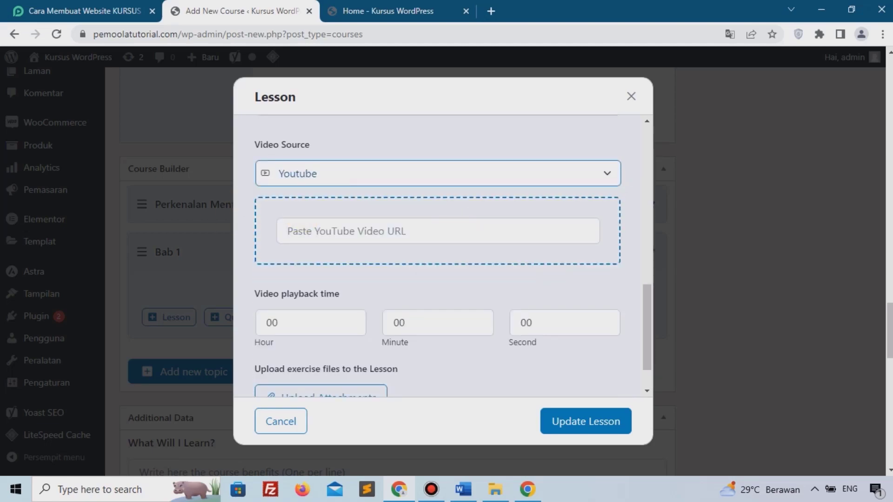
pyautogui.hotkey('alt', 'Tab')
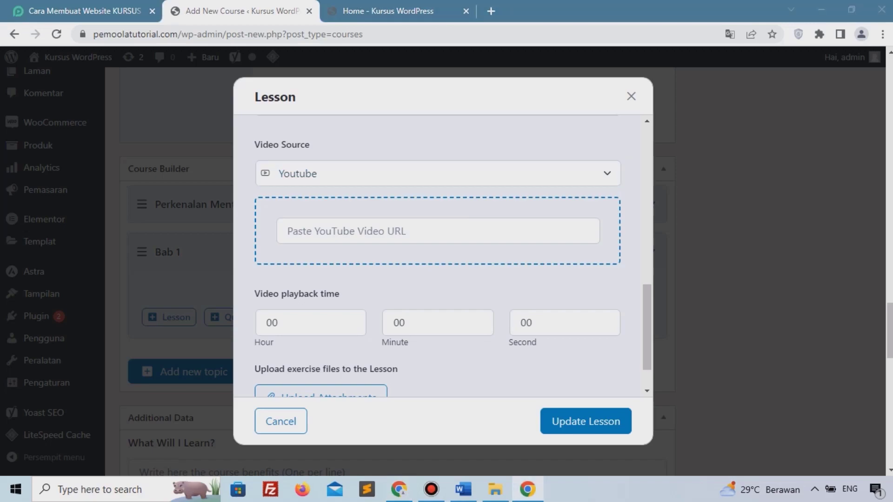
pyautogui.hotkey('alt', 'Tab')
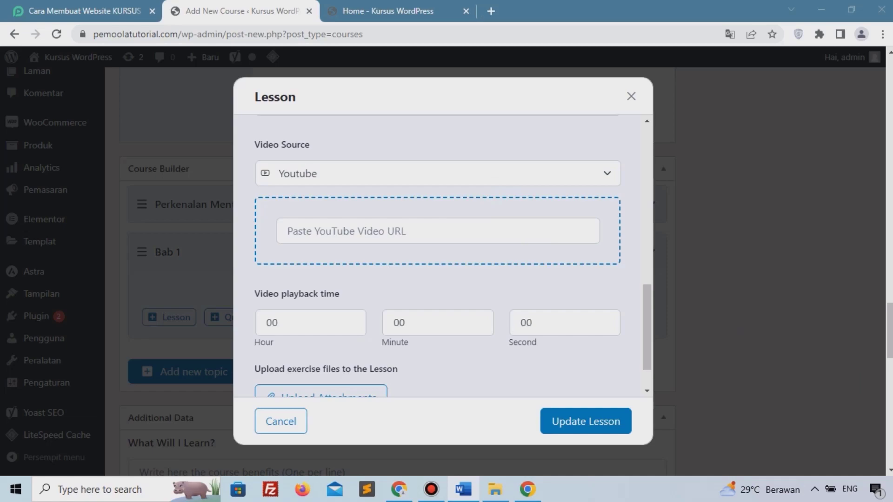
pyautogui.hotkey('alt', 'Tab')
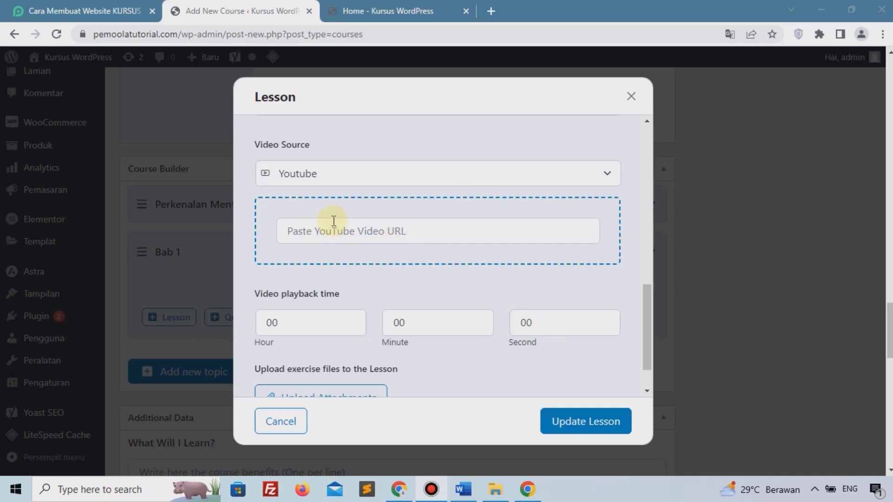
pyautogui.rightClick(373, 236)
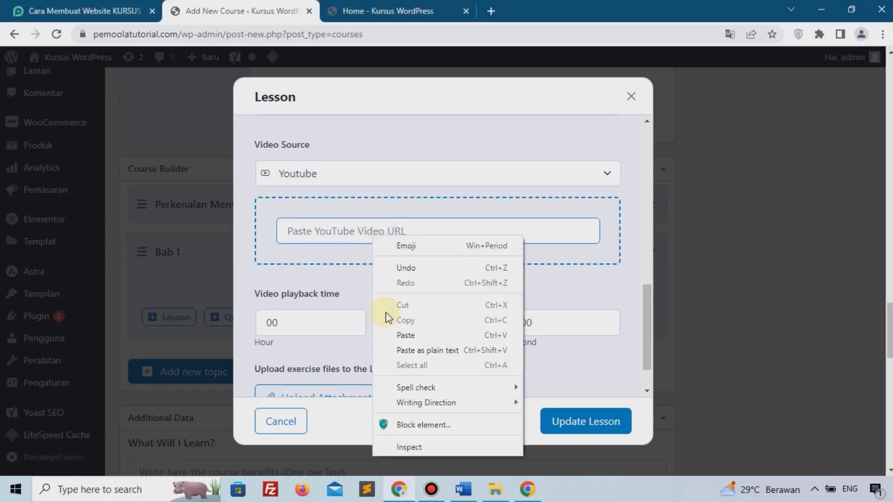
pyautogui.click(405, 335)
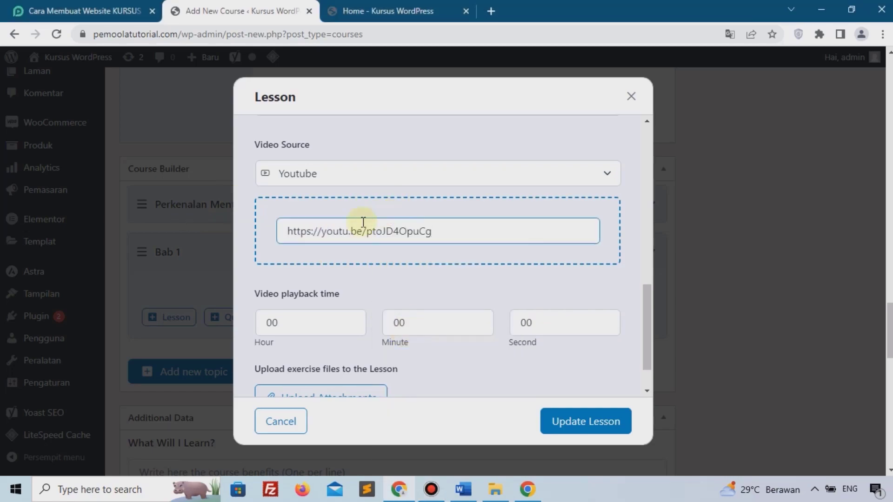
pyautogui.scroll(-1, 432, 214)
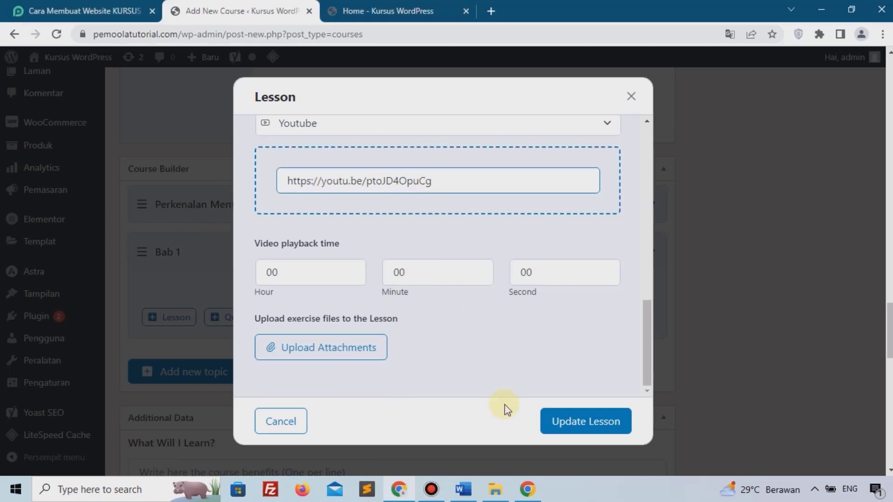
pyautogui.click(561, 424)
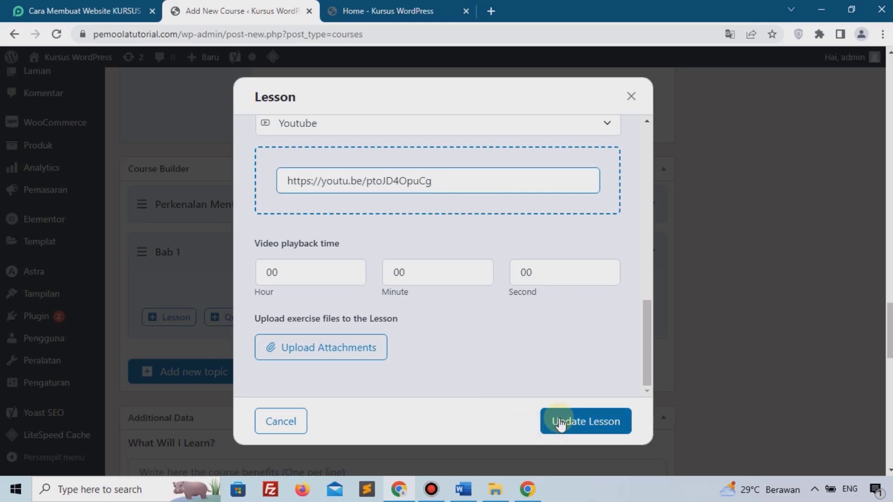
pyautogui.click(560, 425)
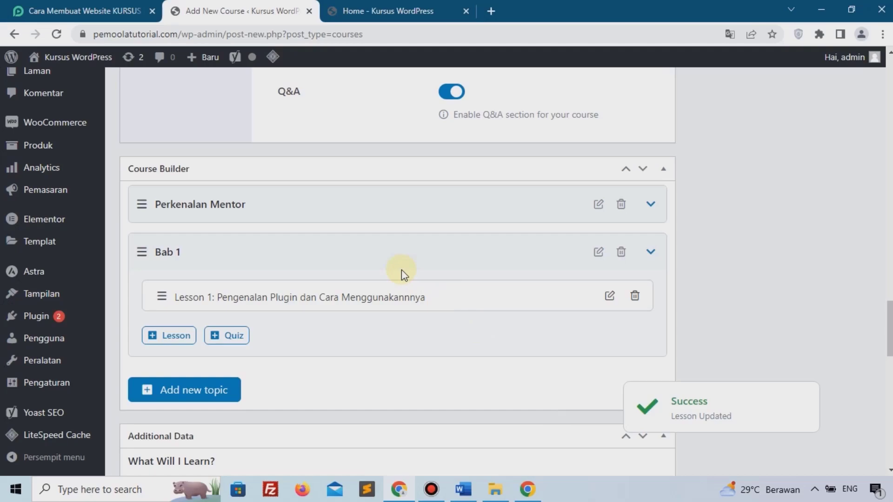
# Enter 'Memahami Desain Ui / Ux' and 'Memahami Penggunaan Plugin' on separate lines in What Will I Learn.
pyautogui.scroll(-3, 400, 272)
pyautogui.scroll(-1, 280, 299)
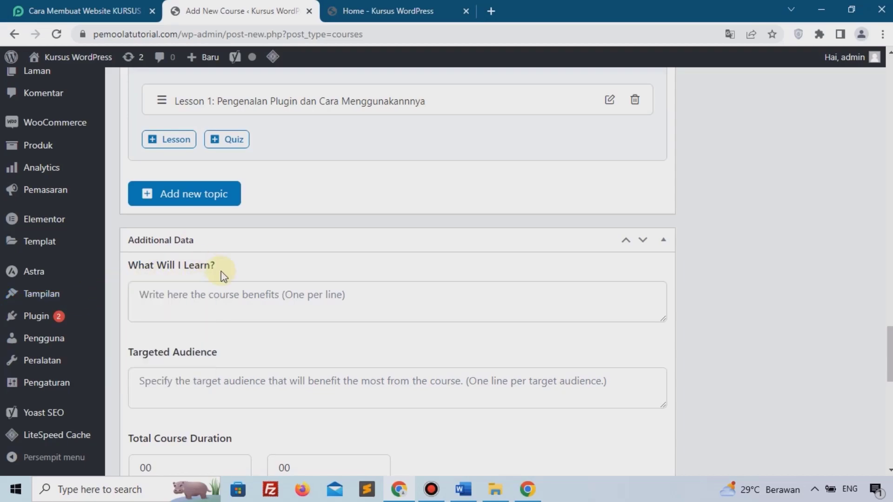
pyautogui.click(344, 295)
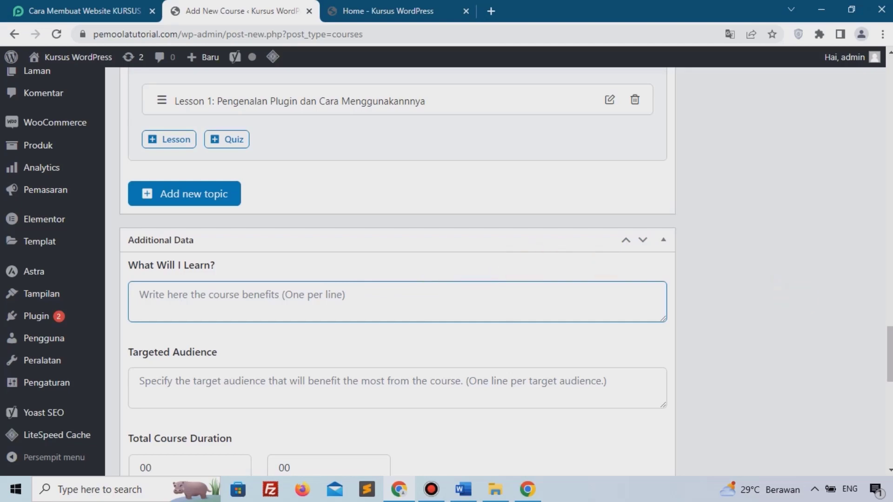
pyautogui.hotkey('alt', 'Tab')
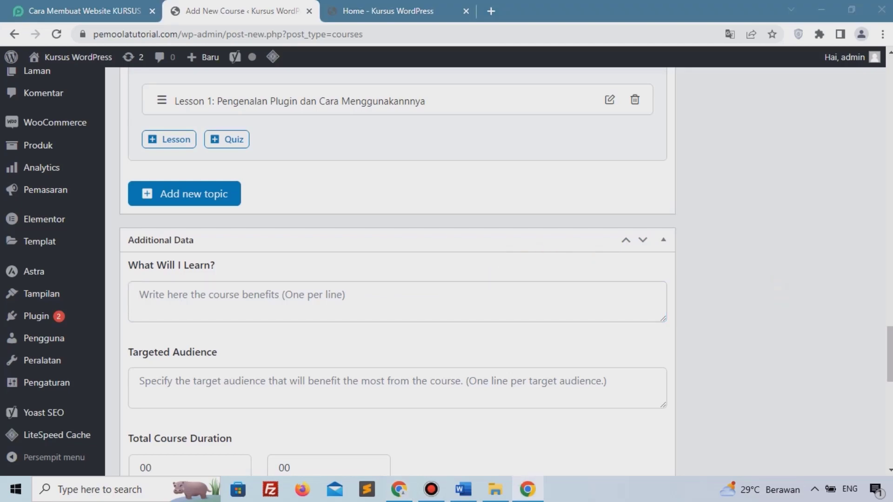
pyautogui.hotkey('alt', 'Tab')
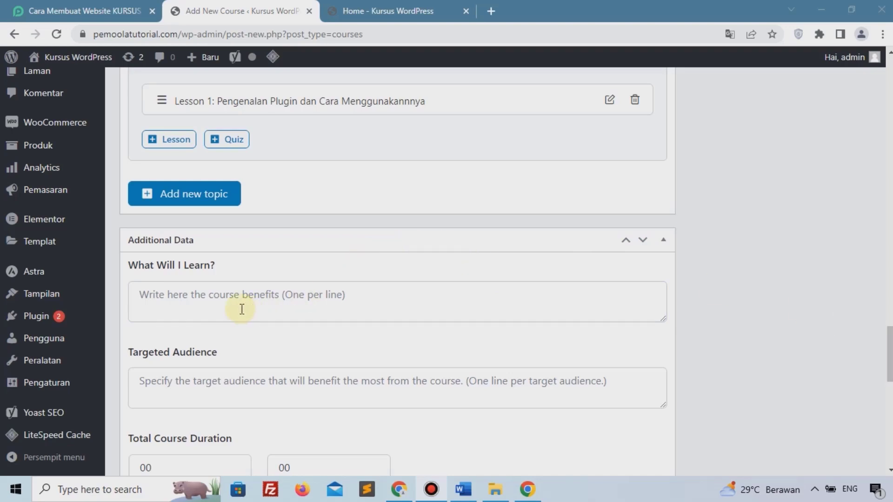
pyautogui.click(220, 299)
pyautogui.write('Memahami De')
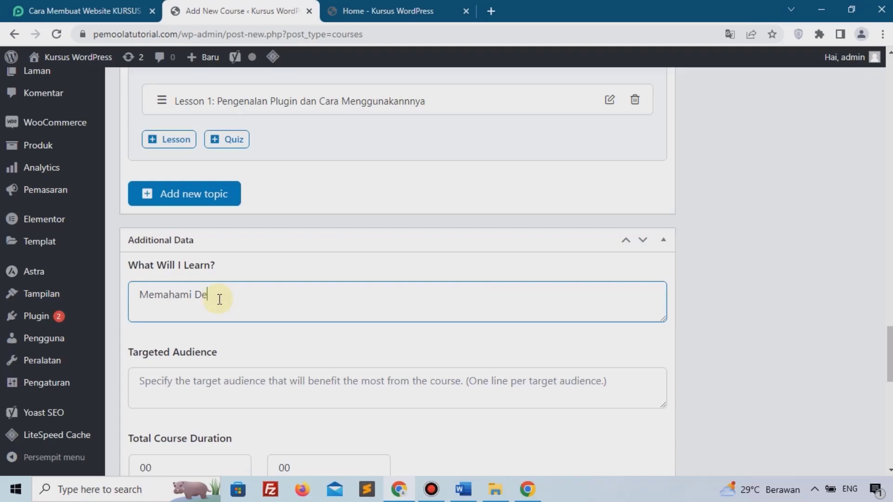
pyautogui.write('sain Ui / Ux')
pyautogui.press('Return')
pyautogui.write('Memaham')
pyautogui.write('i')
pyautogui.press('BackSpace')
pyautogui.write('i Penggu')
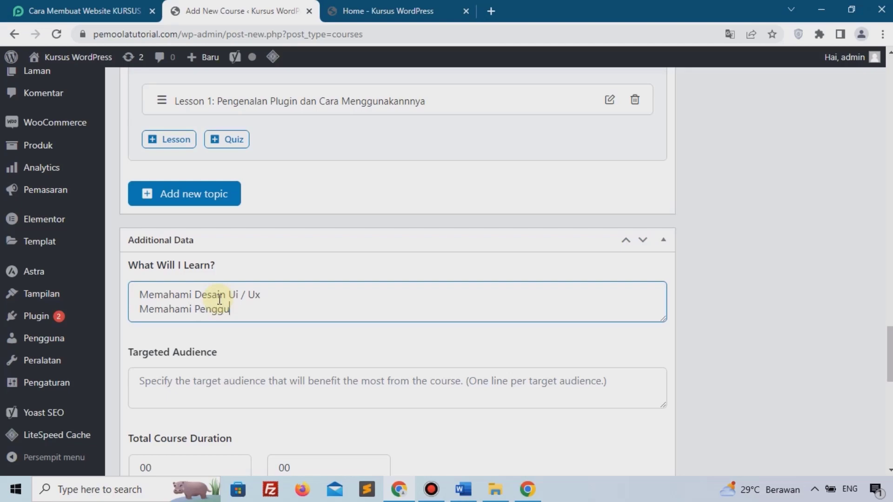
pyautogui.write('nakaan Plugin')
pyautogui.scroll(-2, 207, 295)
# Set the Targeted Audience to Mahasiswa and UMKM, one per line.
pyautogui.click(204, 317)
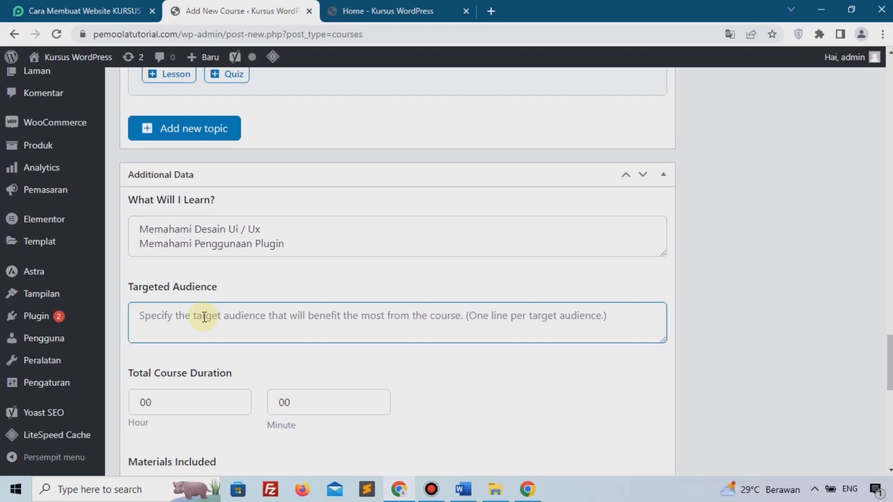
pyautogui.write('Mahasiswa')
pyautogui.press('Return')
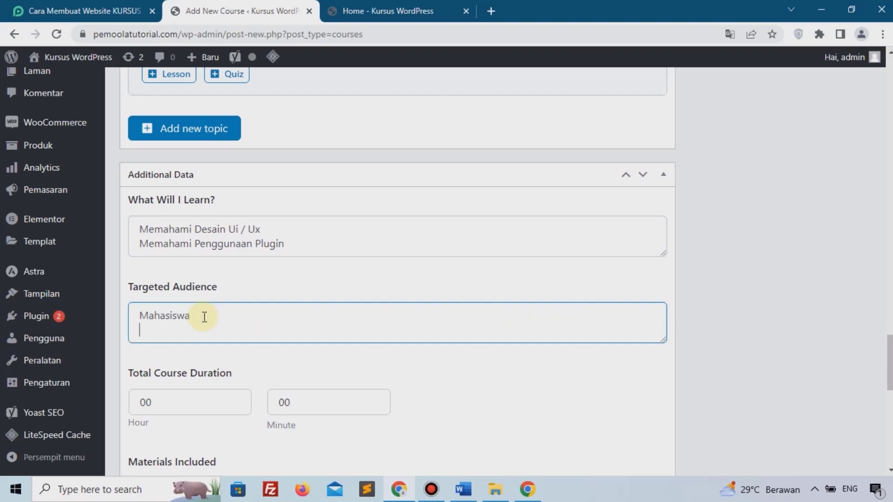
pyautogui.write('UMKM')
pyautogui.press('Return')
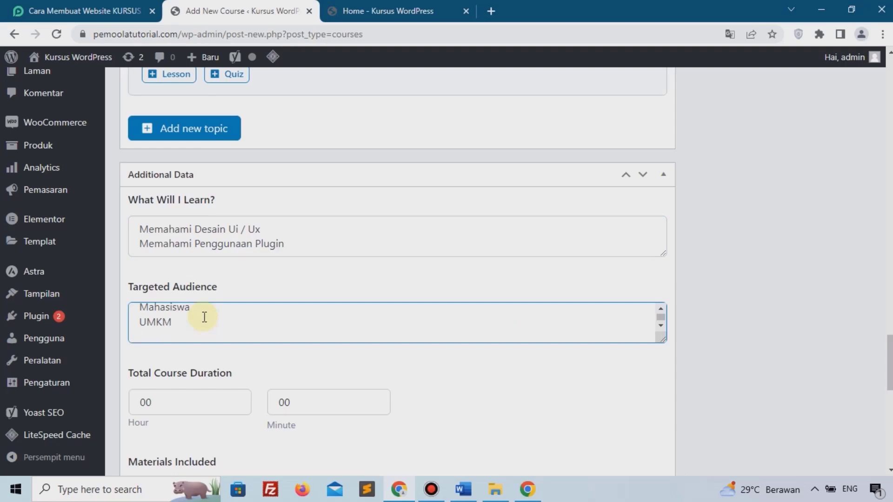
pyautogui.press('BackSpace')
pyautogui.scroll(-3, 205, 317)
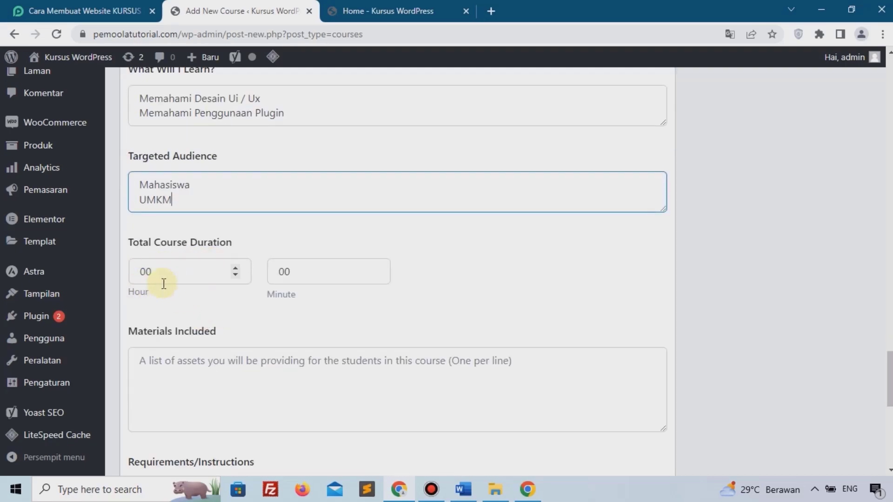
# List Video and PDF under Materials Included.
pyautogui.click(206, 366)
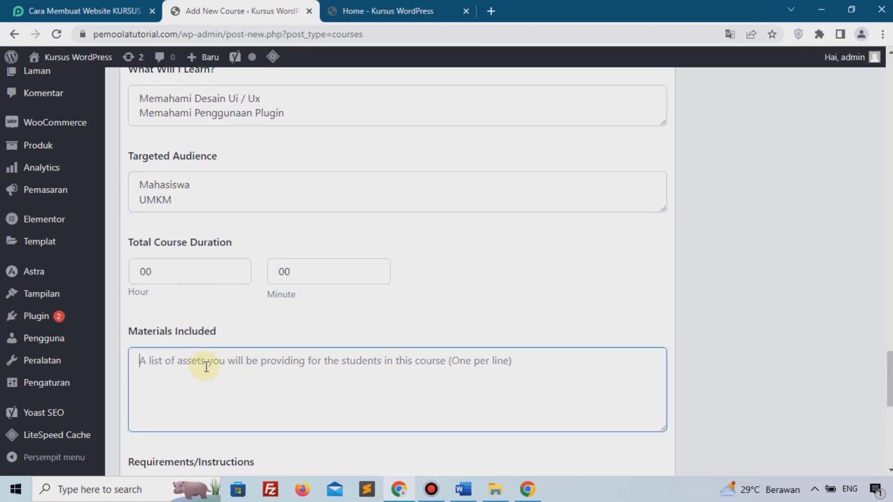
pyautogui.write('vIDEO')
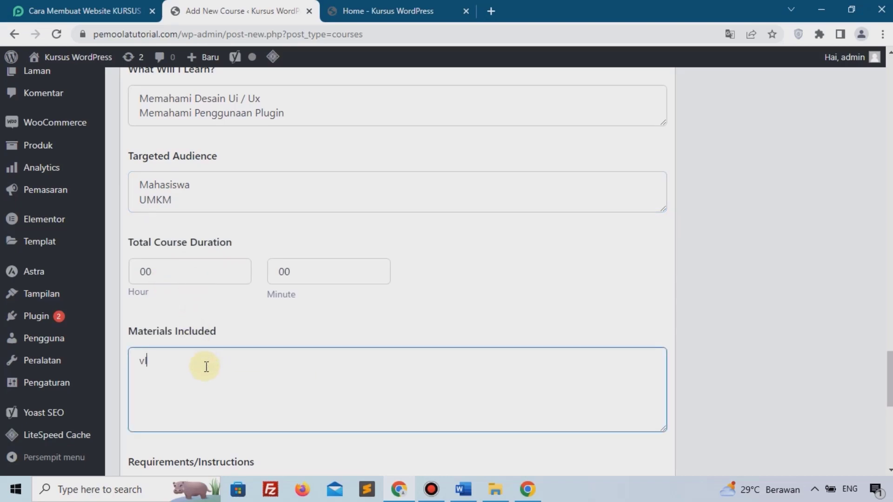
pyautogui.press('BackSpace')
pyautogui.press('BackSpace')
pyautogui.press('BackSpace')
pyautogui.write('ideo')
pyautogui.press('Return')
pyautogui.write('PDF')
pyautogui.scroll(-3, 206, 366)
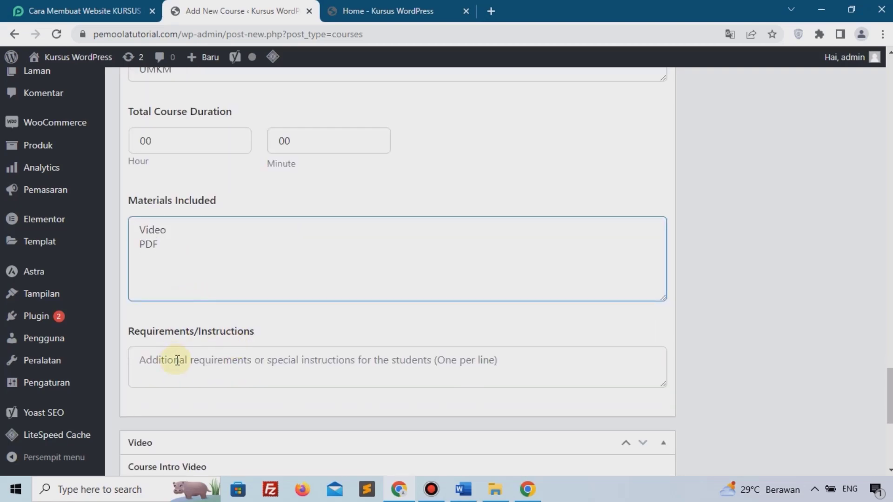
# Enter 'Komputer / Laptop' and 'Jaringan Internet' as the course requirements.
pyautogui.click(177, 360)
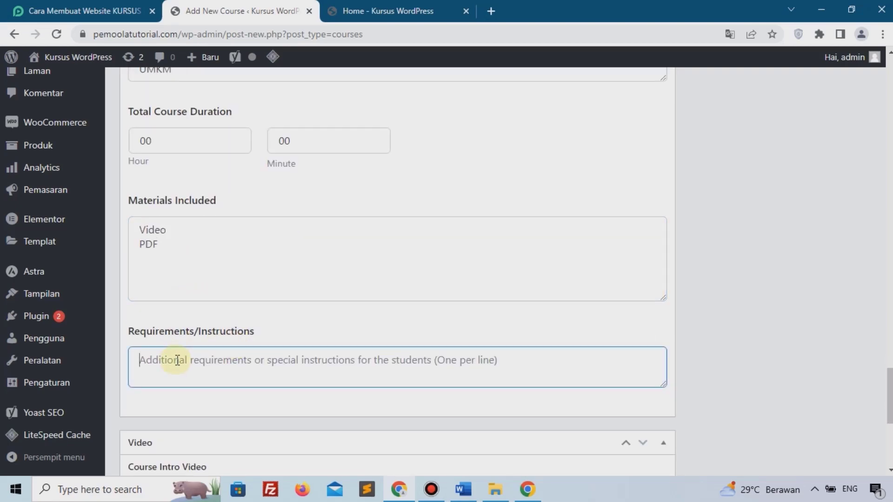
pyautogui.write('kKO')
pyautogui.press('BackSpace')
pyautogui.press('BackSpace')
pyautogui.press('BackSpace')
pyautogui.write('Komputer')
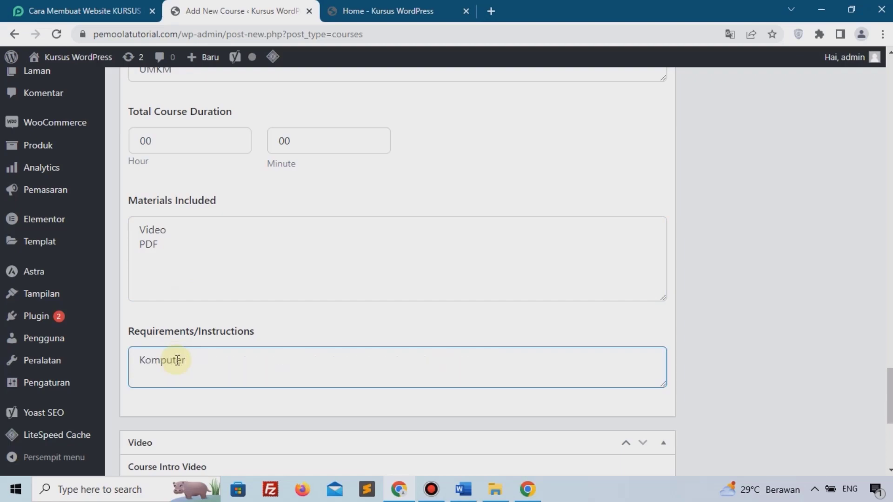
pyautogui.write(' / Laptop')
pyautogui.press('Return')
pyautogui.write('Jarig')
pyautogui.press('BackSpace')
pyautogui.write('ngan Internet')
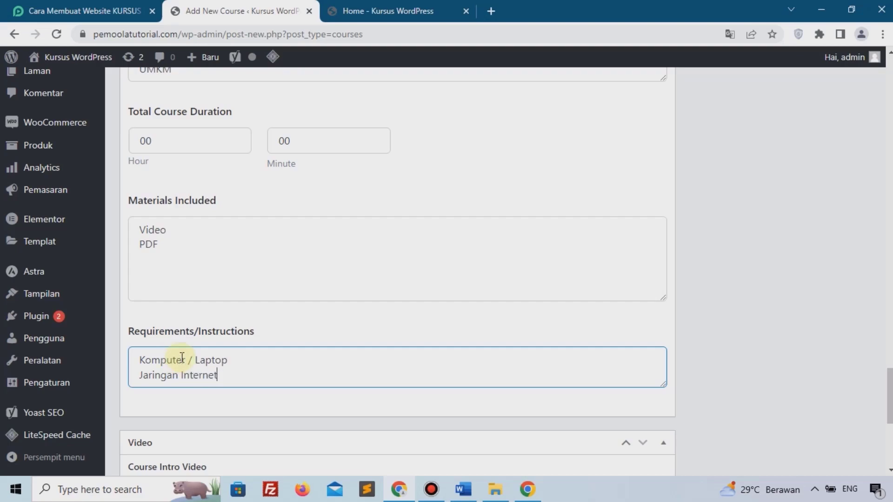
pyautogui.scroll(-5, 182, 357)
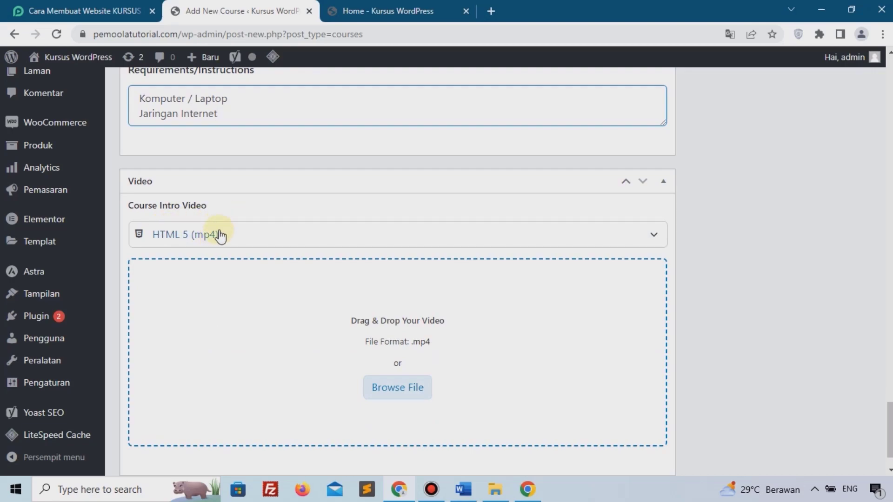
# Switch the Course Intro Video source to Youtube and fill in the youtu.be video link.
pyautogui.scroll(3, 221, 236)
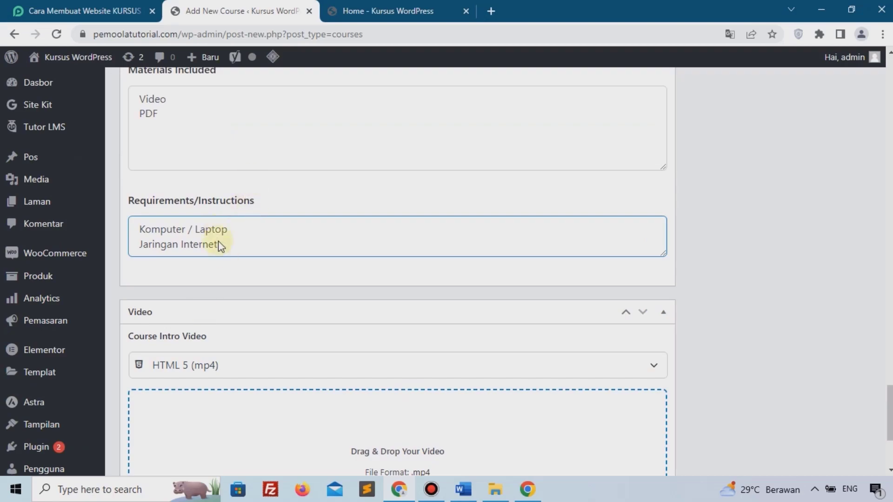
pyautogui.scroll(-4, 345, 186)
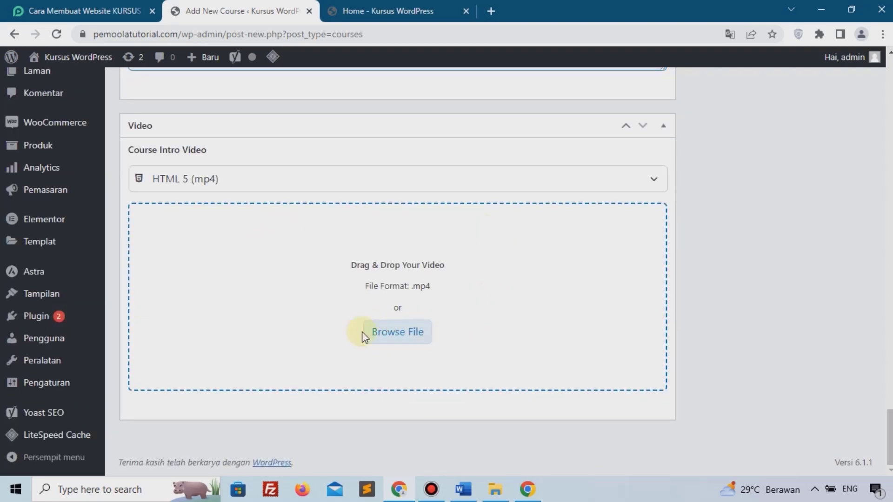
pyautogui.click(211, 184)
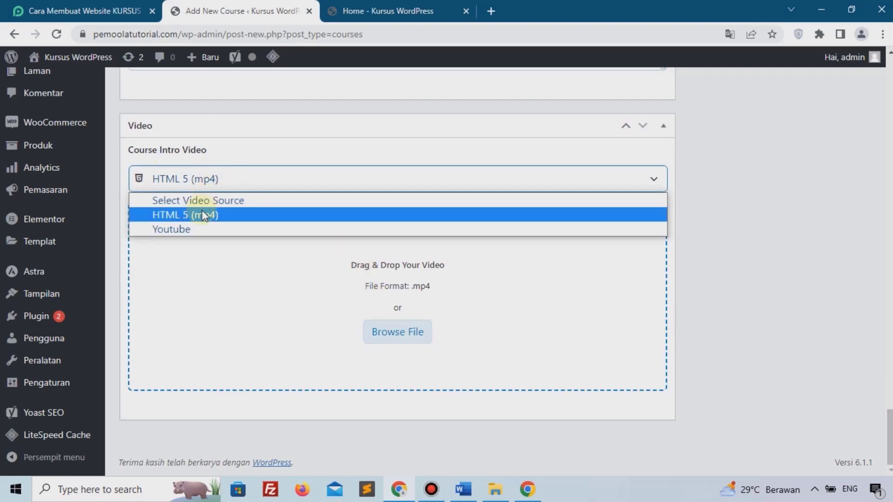
pyautogui.click(199, 224)
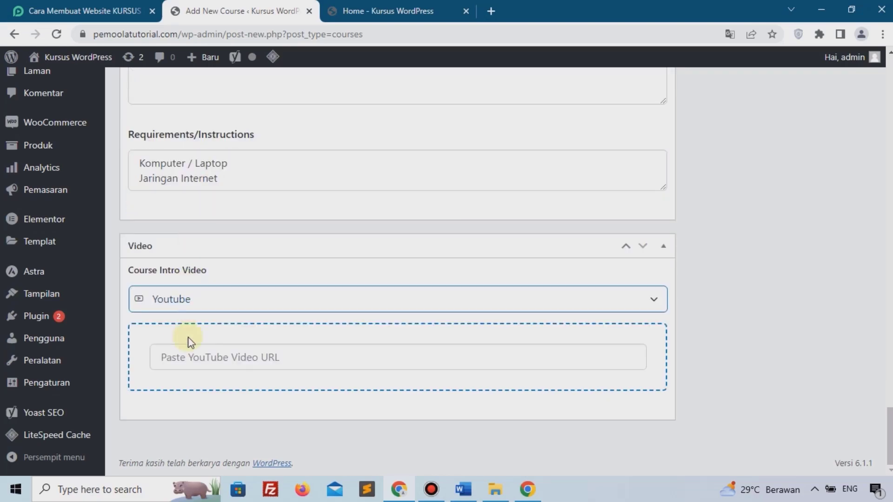
pyautogui.click(213, 360)
pyautogui.rightClick(214, 359)
pyautogui.click(250, 237)
pyautogui.click(242, 383)
pyautogui.scroll(15, 618, 273)
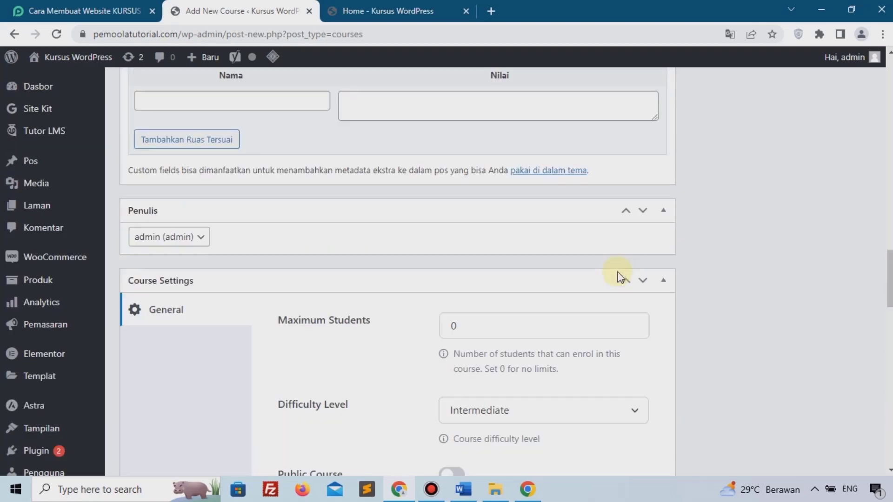
pyautogui.scroll(15, 618, 274)
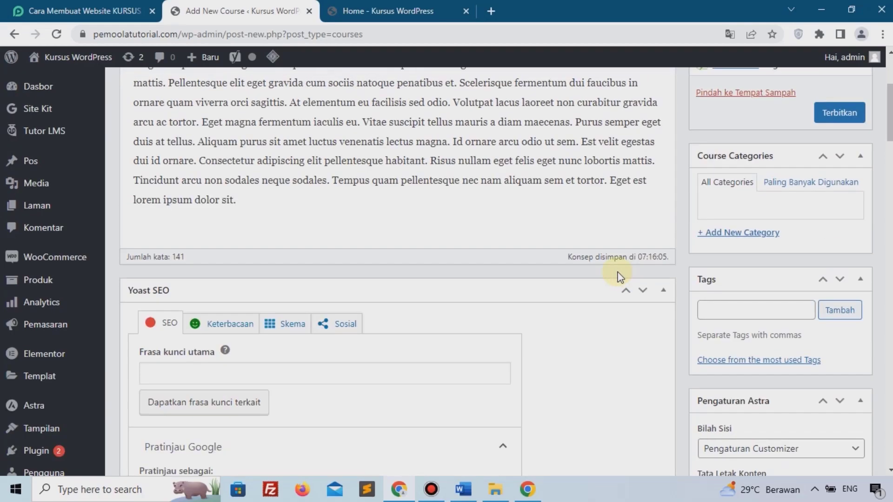
pyautogui.scroll(4, 618, 274)
# Upload web-design-3411373_1920.jpg and set it as the Website Coampny course's featured image.
pyautogui.scroll(-4, 701, 225)
pyautogui.scroll(-10, 701, 226)
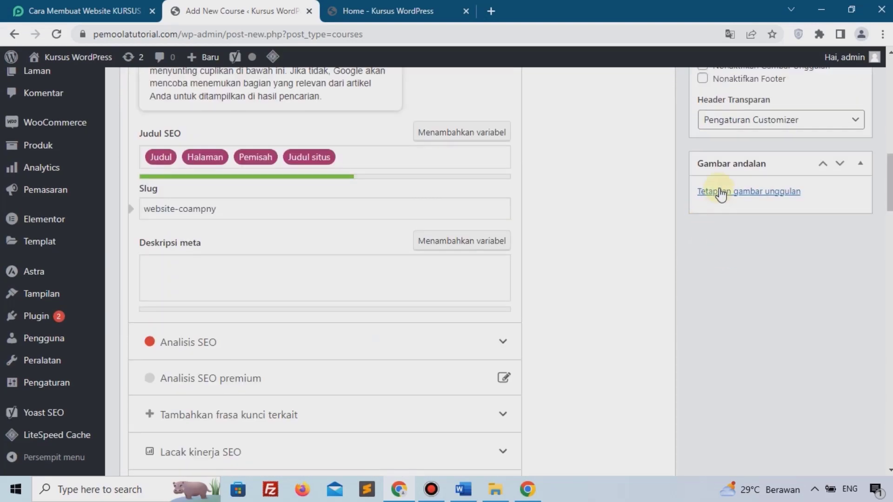
pyautogui.click(721, 192)
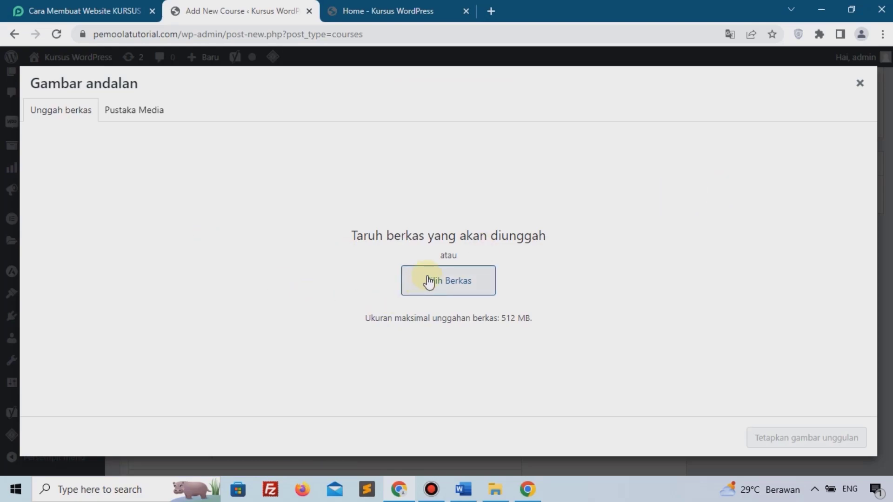
pyautogui.click(411, 302)
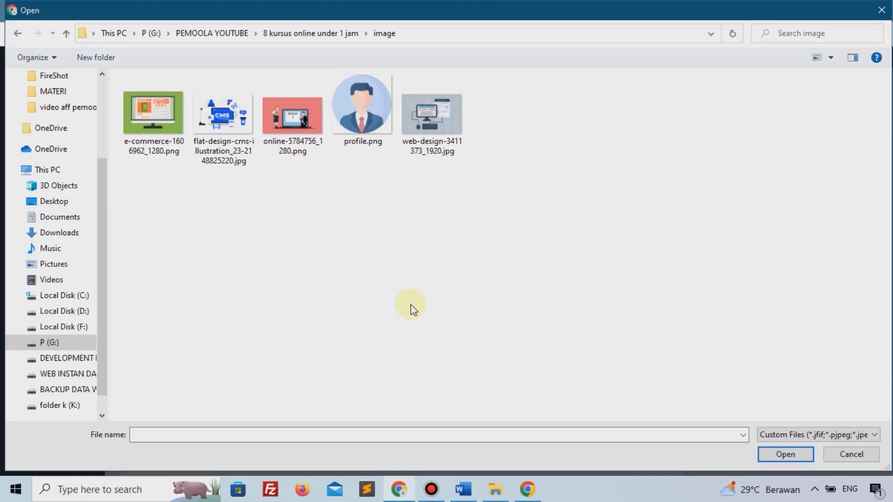
pyautogui.click(451, 126)
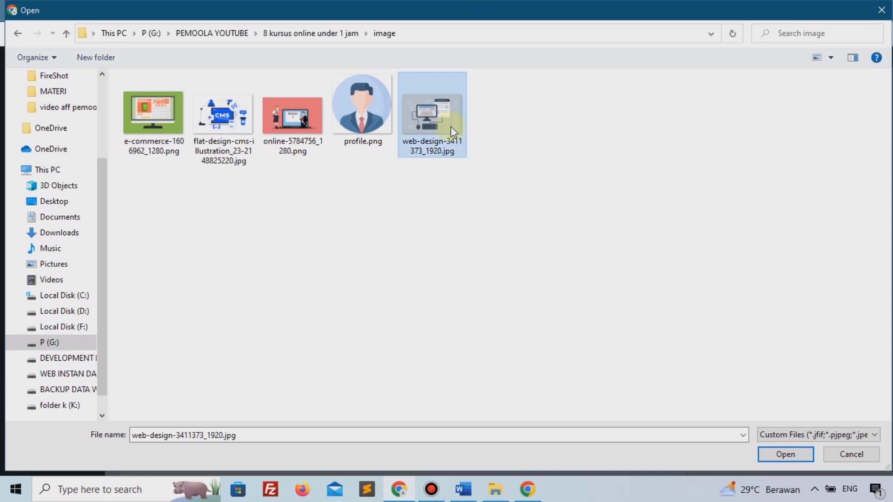
pyautogui.click(785, 455)
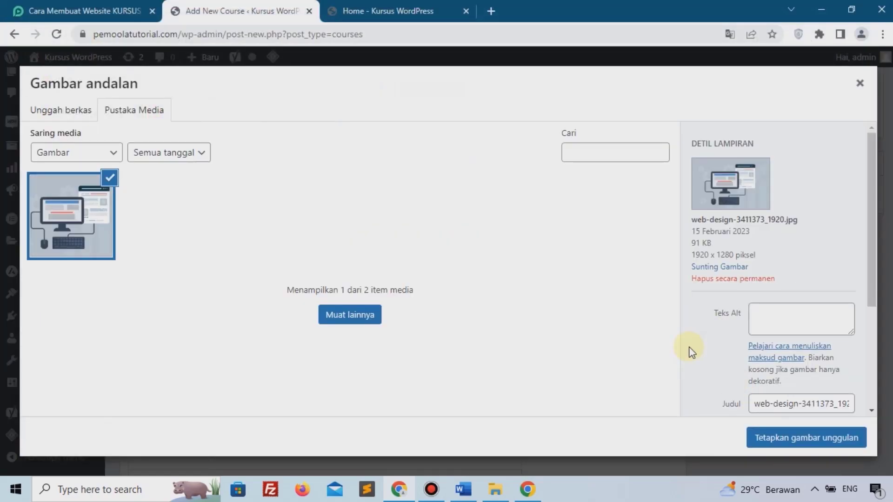
pyautogui.click(778, 433)
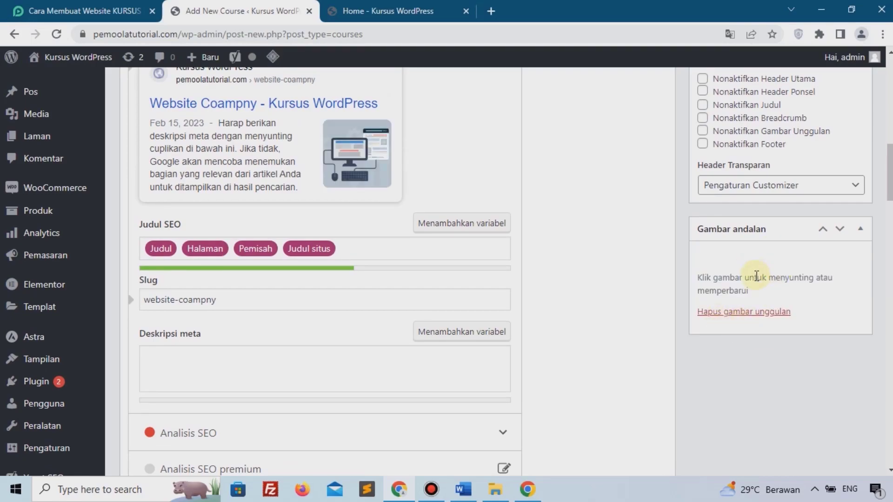
pyautogui.scroll(1, 756, 276)
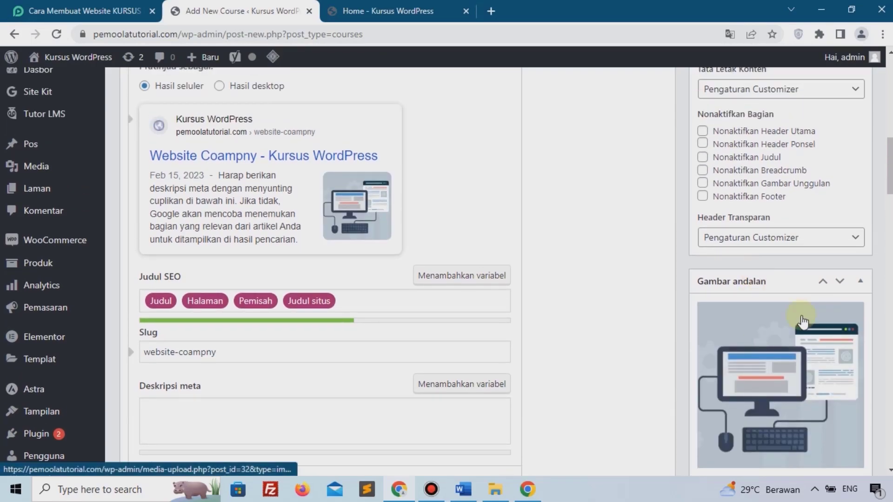
pyautogui.scroll(7, 758, 358)
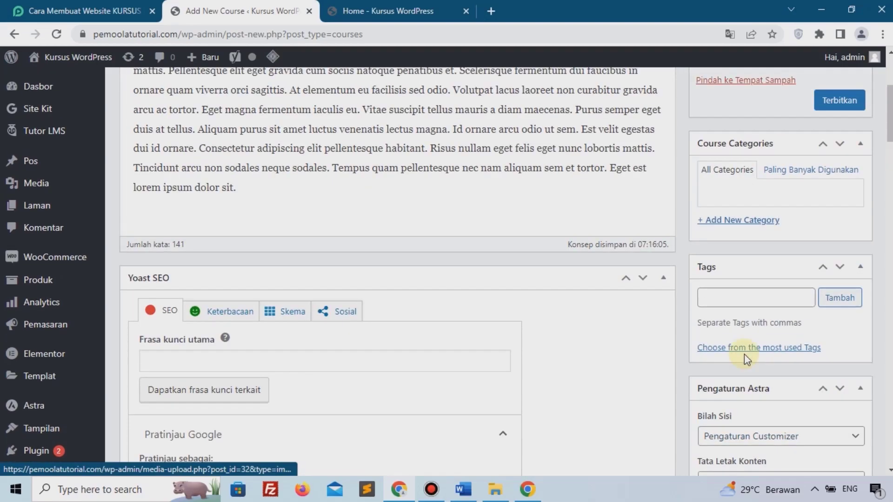
# Publish the Website Coampny course and open its permalink in a new browser tab.
pyautogui.click(832, 105)
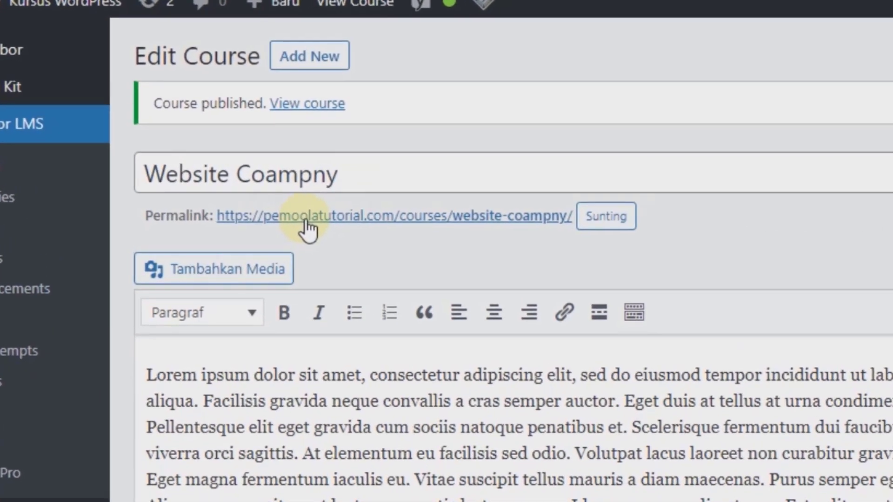
pyautogui.rightClick(305, 218)
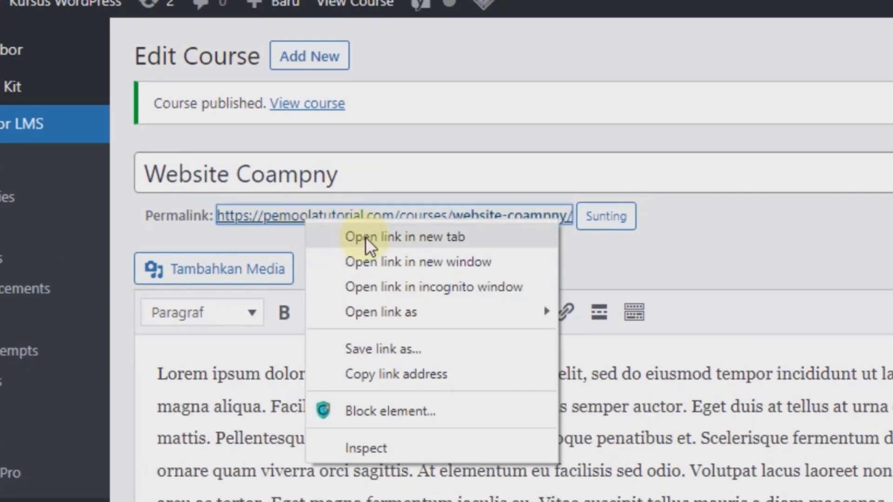
pyautogui.click(365, 236)
pyautogui.click(409, 10)
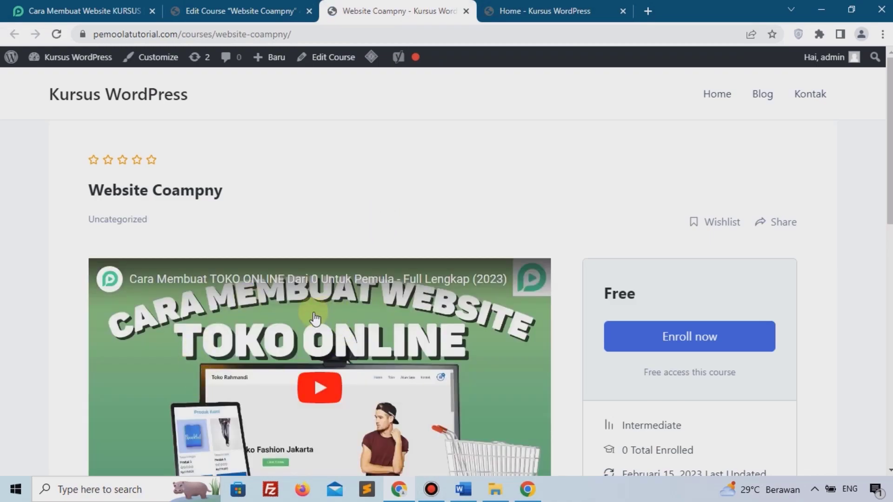
# Scroll through the live course page, reviewing its description, requirements, intro video and Free price.
pyautogui.scroll(-1, 324, 318)
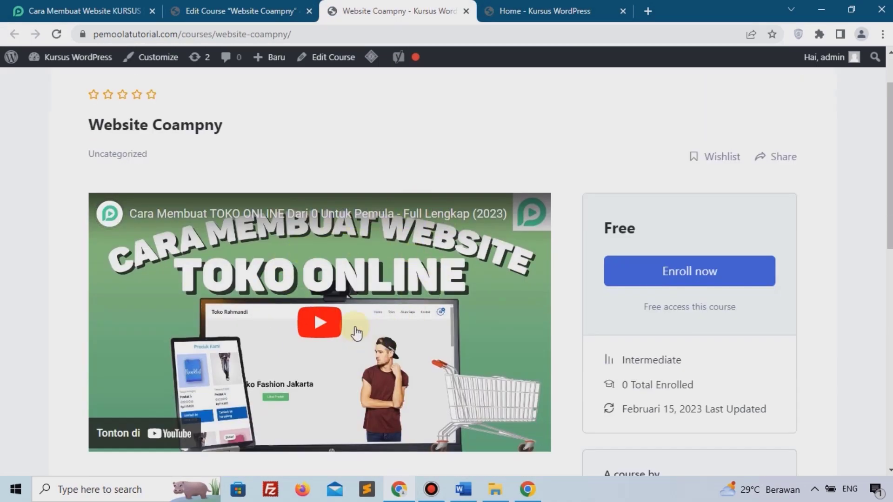
pyautogui.scroll(-4, 319, 384)
pyautogui.scroll(-2, 184, 311)
pyautogui.scroll(-3, 183, 311)
pyautogui.scroll(4, 184, 316)
pyautogui.moveTo(118, 214); pyautogui.dragTo(309, 216)
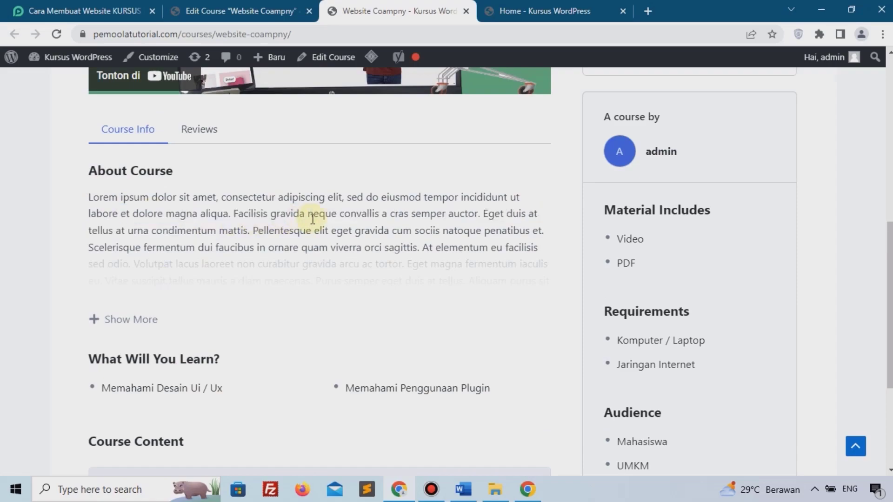
pyautogui.click(311, 216)
pyautogui.scroll(-3, 295, 229)
pyautogui.scroll(-2, 267, 286)
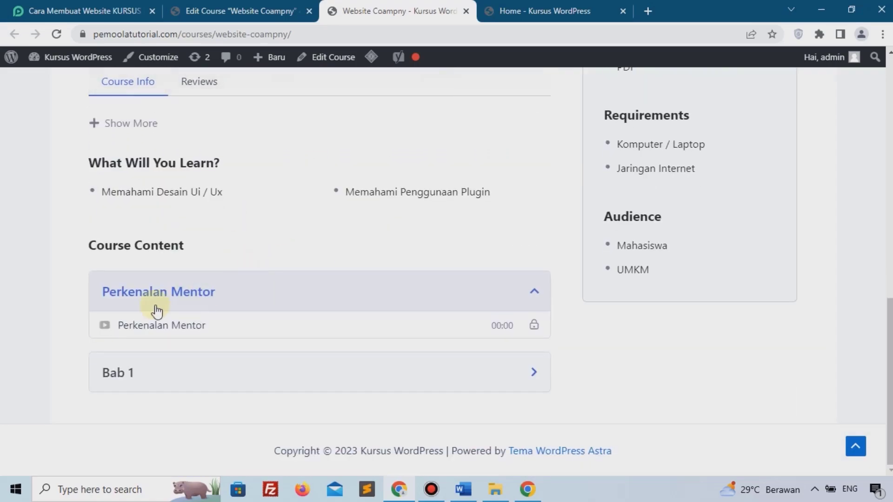
pyautogui.scroll(3, 570, 331)
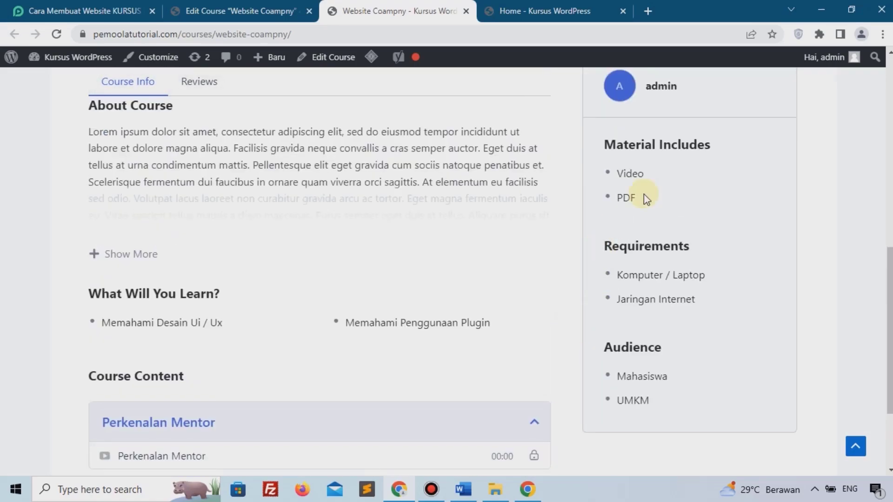
pyautogui.moveTo(693, 274); pyautogui.dragTo(673, 275)
pyautogui.click(674, 331)
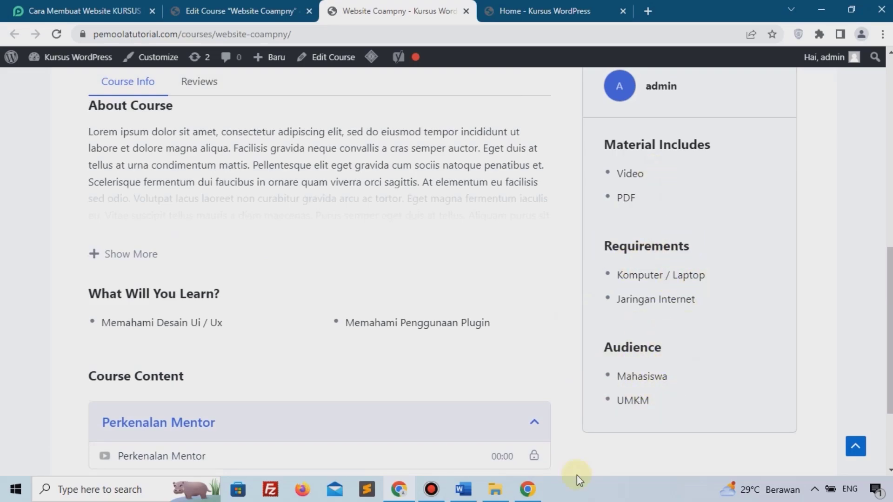
pyautogui.scroll(7, 677, 382)
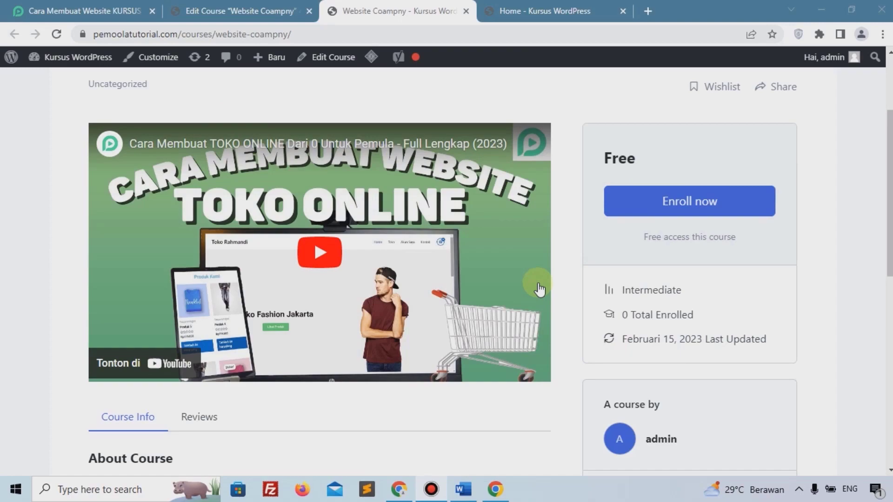
# In Tutor LMS Monetization settings, select WooCommerce as the eCommerce engine and save.
pyautogui.click(262, 8)
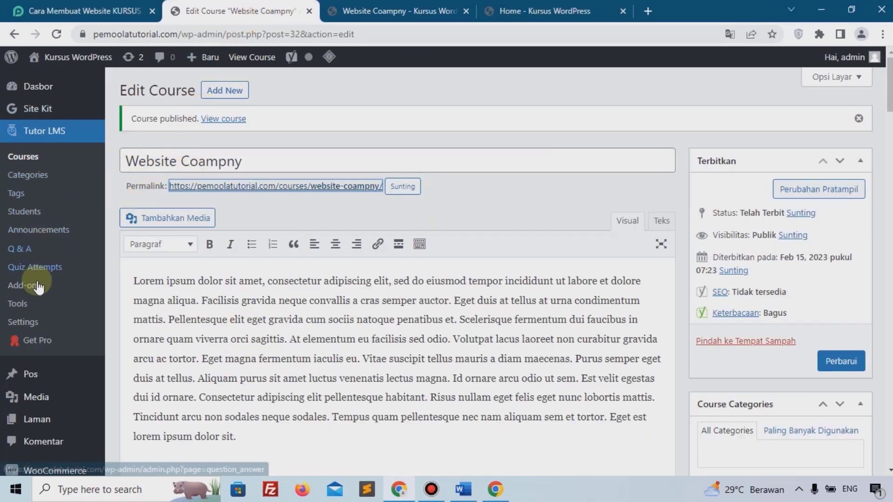
pyautogui.scroll(-3, 46, 325)
pyautogui.moveTo(61, 356)
pyautogui.scroll(3, 60, 326)
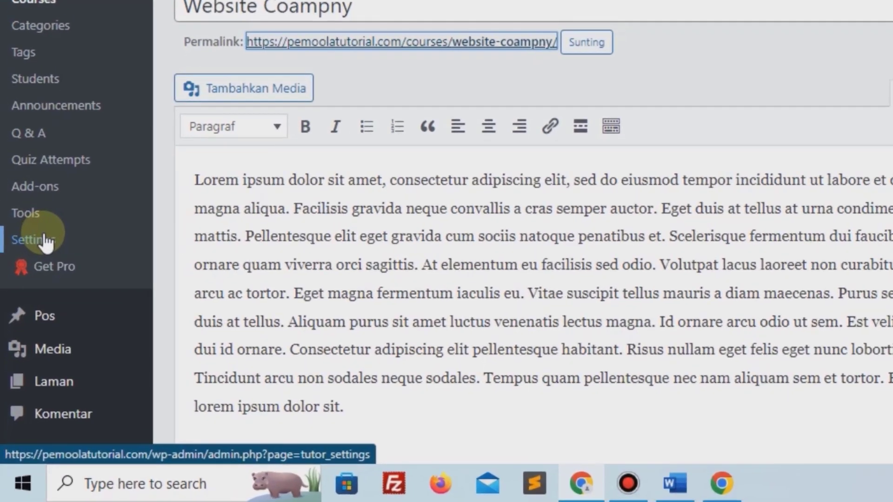
pyautogui.click(30, 320)
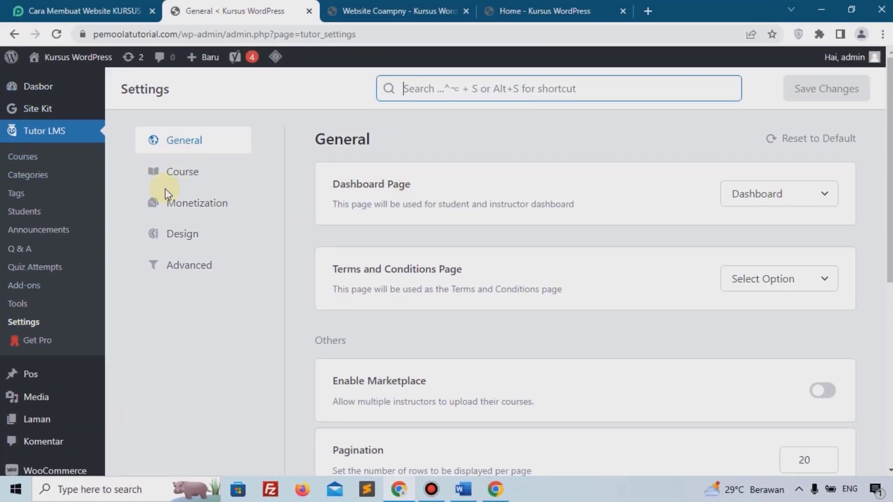
pyautogui.click(199, 208)
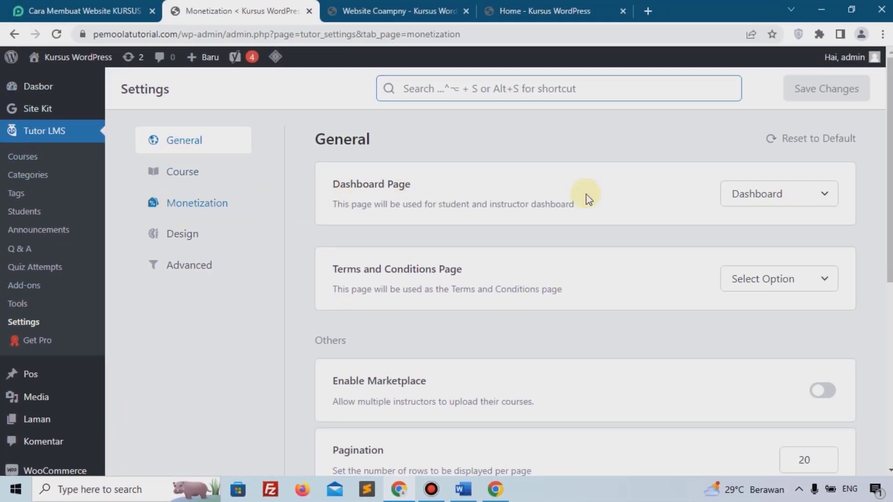
pyautogui.moveTo(361, 211); pyautogui.dragTo(438, 211)
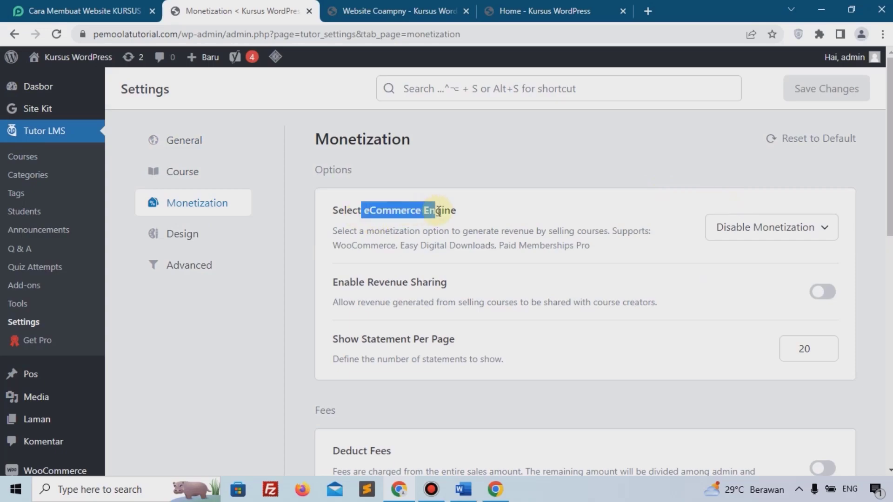
pyautogui.click(790, 228)
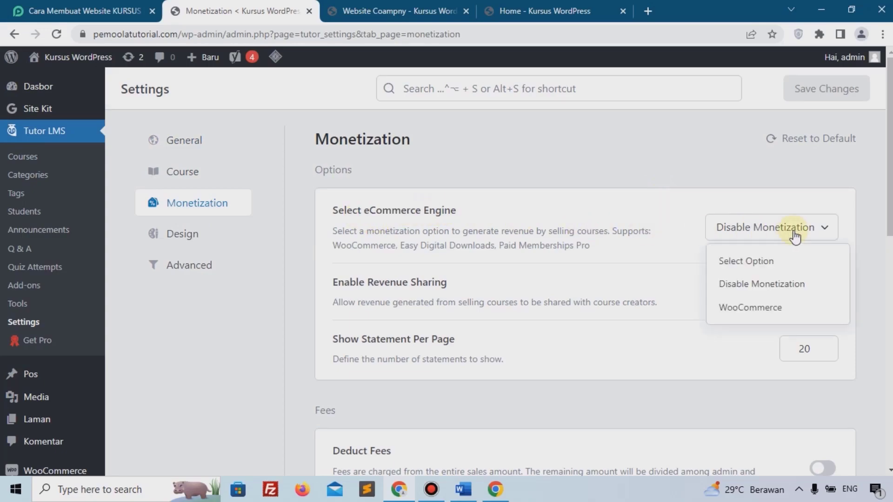
pyautogui.click(753, 308)
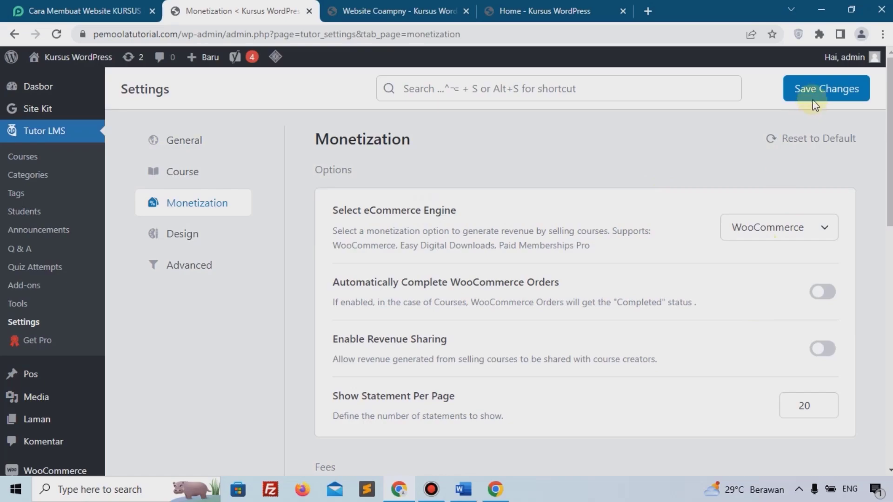
pyautogui.click(815, 102)
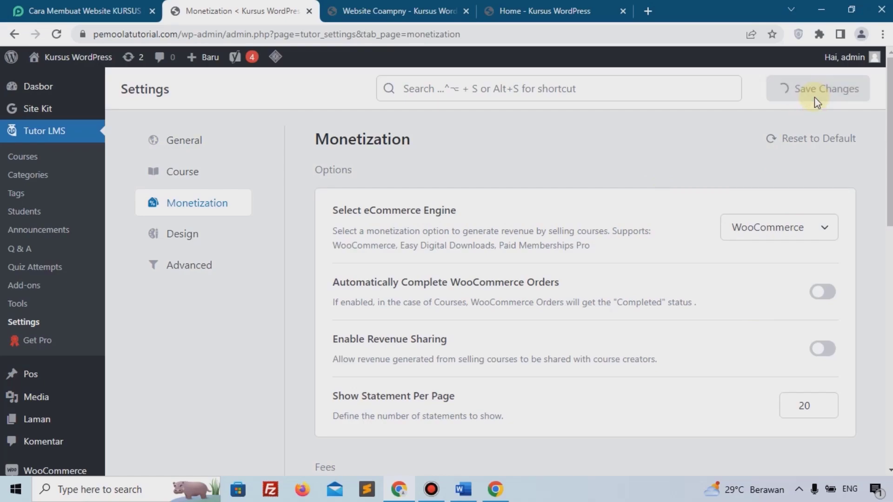
pyautogui.scroll(-5, 54, 281)
# Create a new WooCommerce product 'Web Company' with a regular price of 150000 Rp.
pyautogui.moveTo(36, 367)
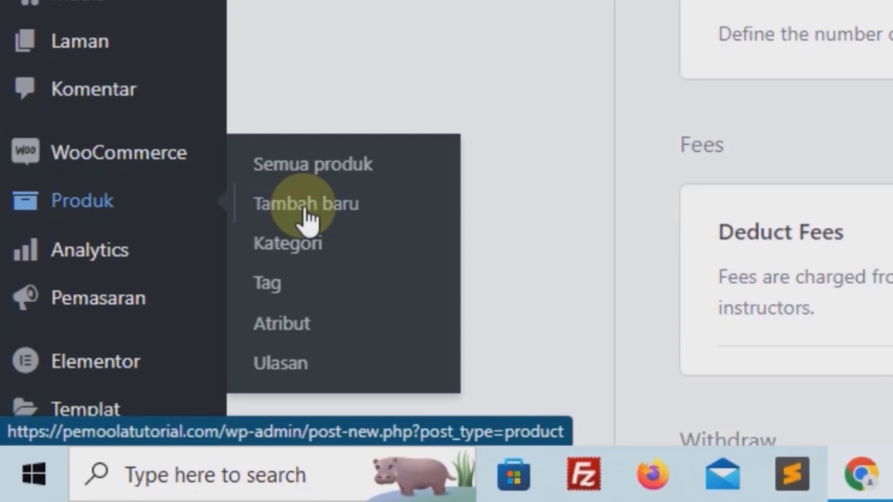
pyautogui.click(304, 211)
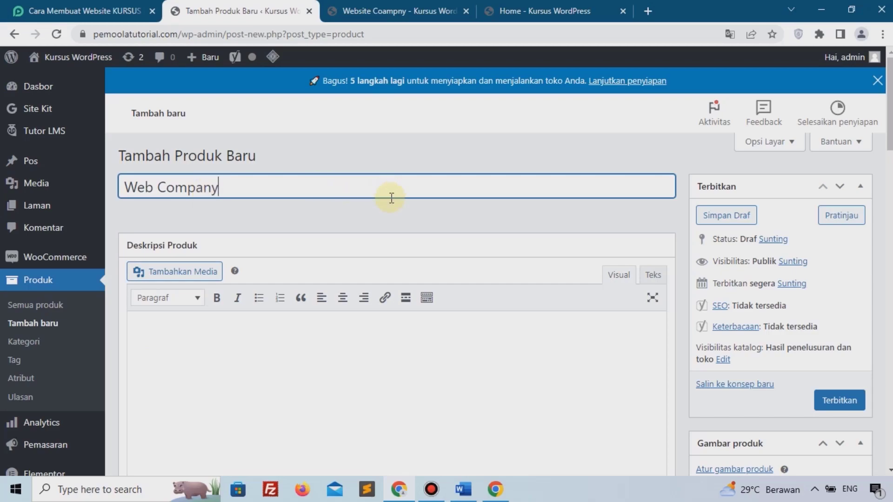
pyautogui.scroll(-15, 401, 209)
pyautogui.scroll(-12, 401, 208)
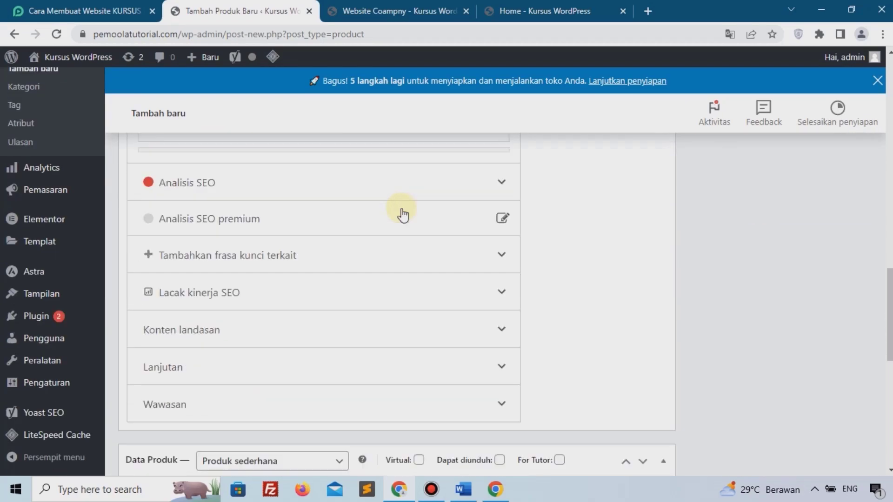
pyautogui.scroll(2, 384, 235)
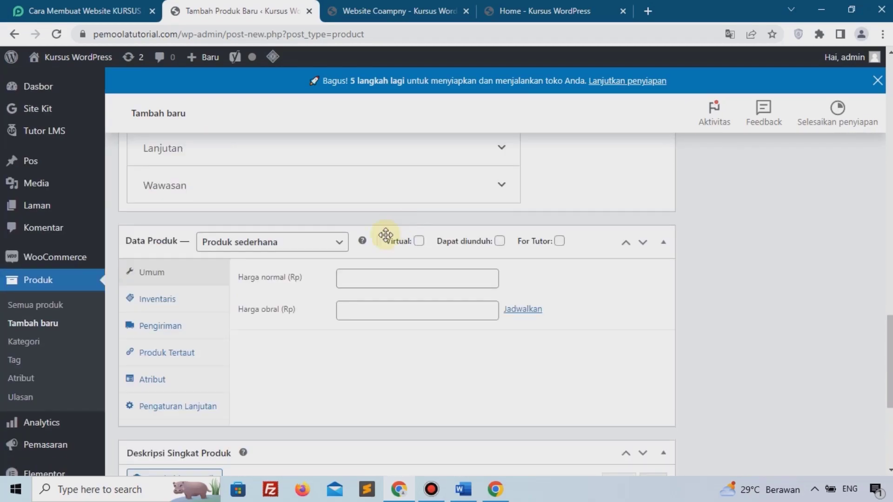
pyautogui.click(375, 286)
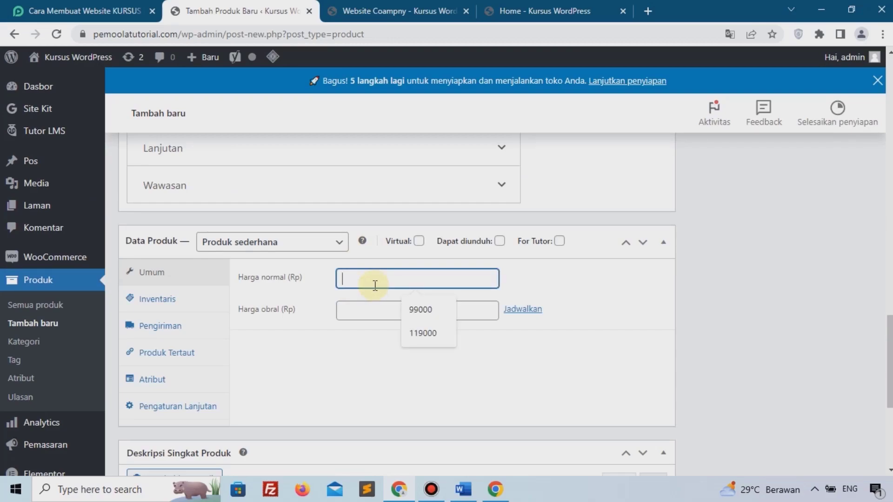
pyautogui.write('150')
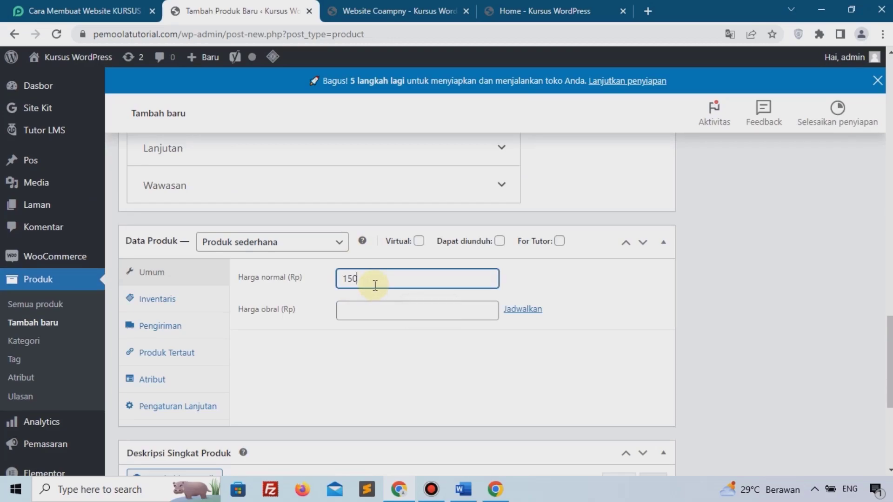
pyautogui.write('000')
pyautogui.scroll(10, 654, 286)
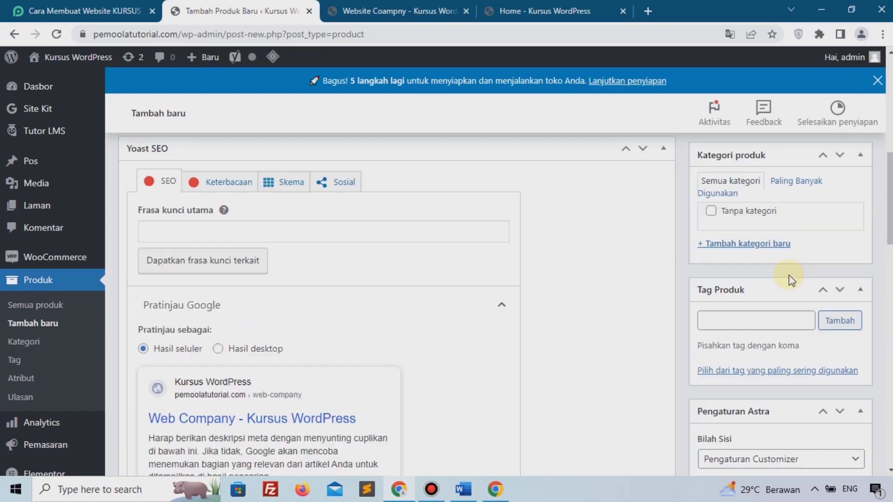
pyautogui.scroll(5, 788, 275)
# Set the web design illustration from the media library as the Web Company product image.
pyautogui.click(717, 204)
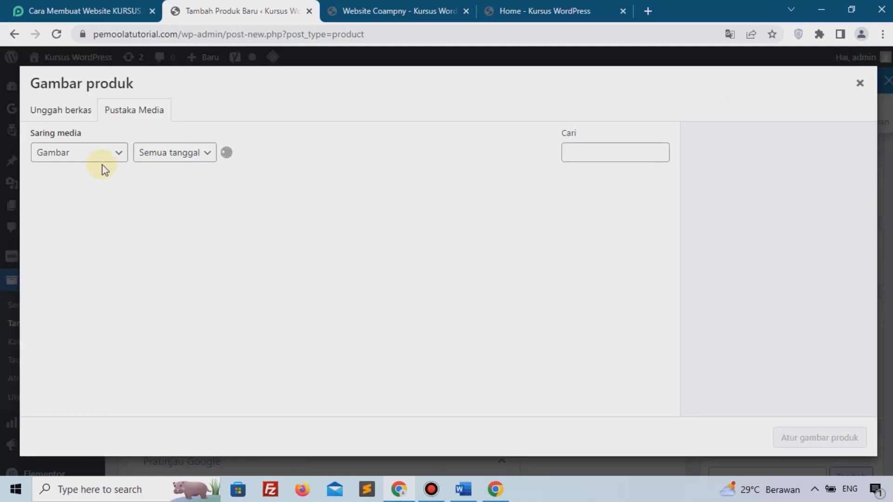
pyautogui.click(58, 114)
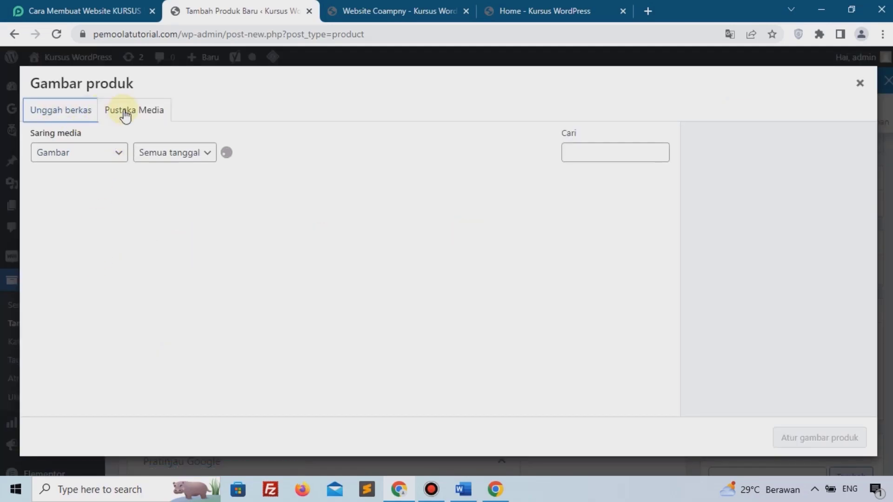
pyautogui.click(139, 115)
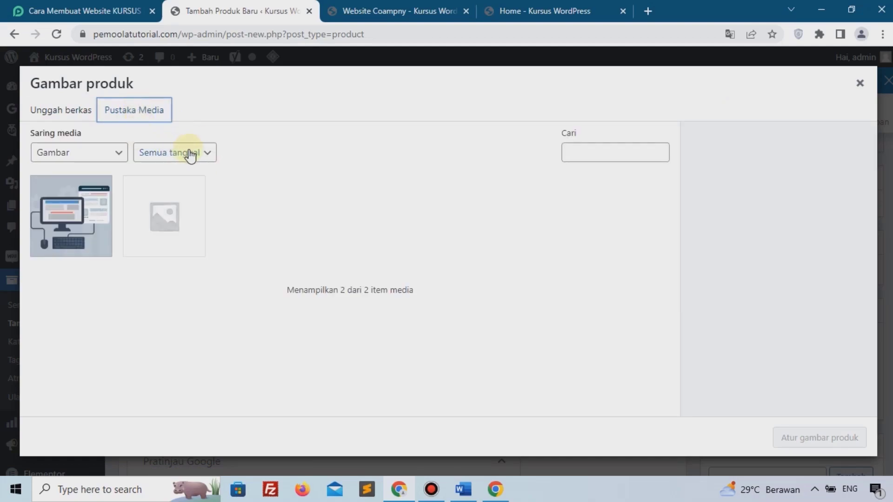
pyautogui.click(90, 204)
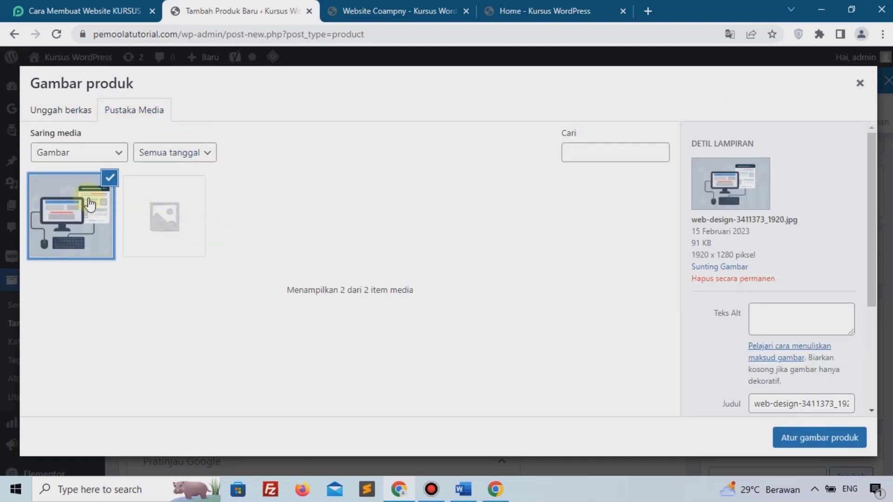
pyautogui.click(90, 204)
pyautogui.click(90, 204)
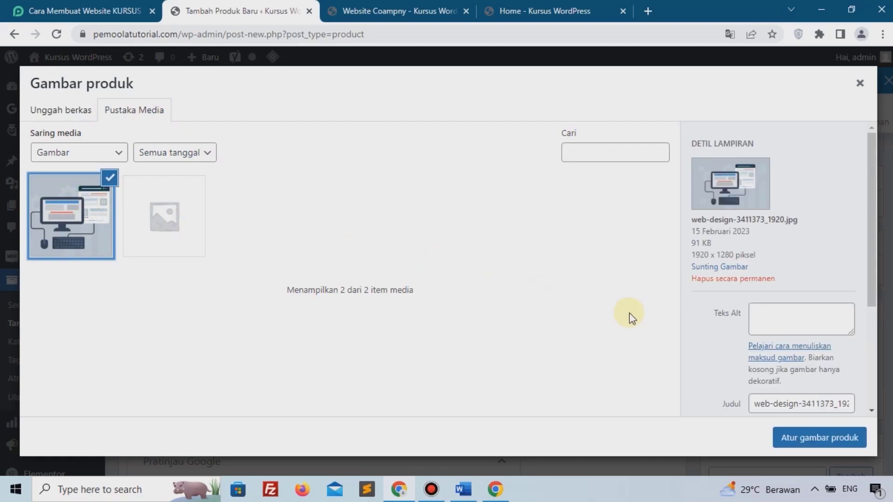
pyautogui.click(827, 442)
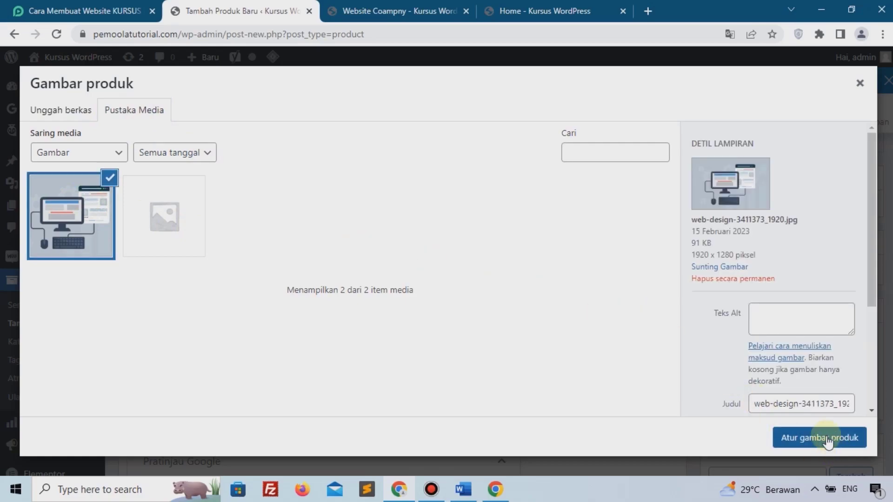
# Publish the Web Company product.
pyautogui.scroll(5, 813, 322)
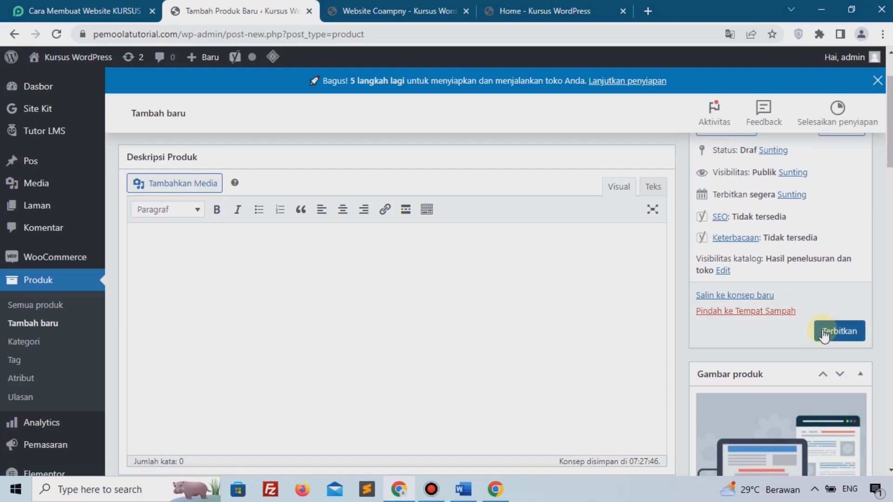
pyautogui.click(822, 331)
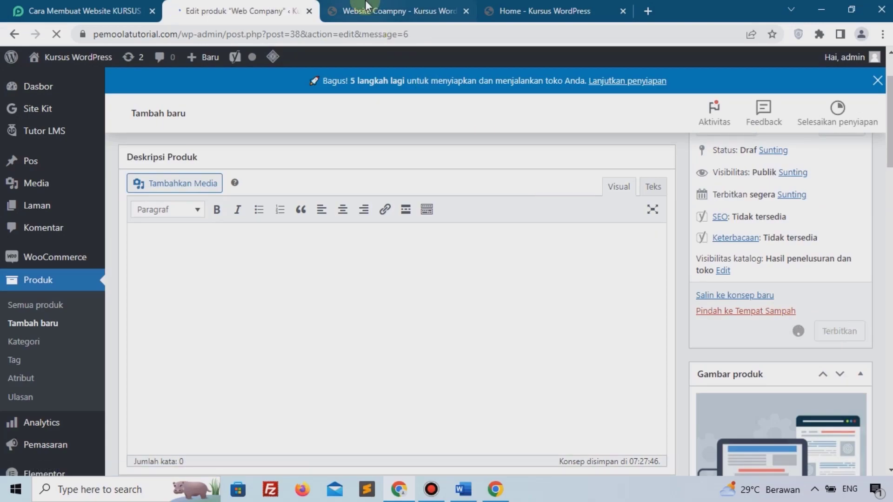
pyautogui.click(352, 10)
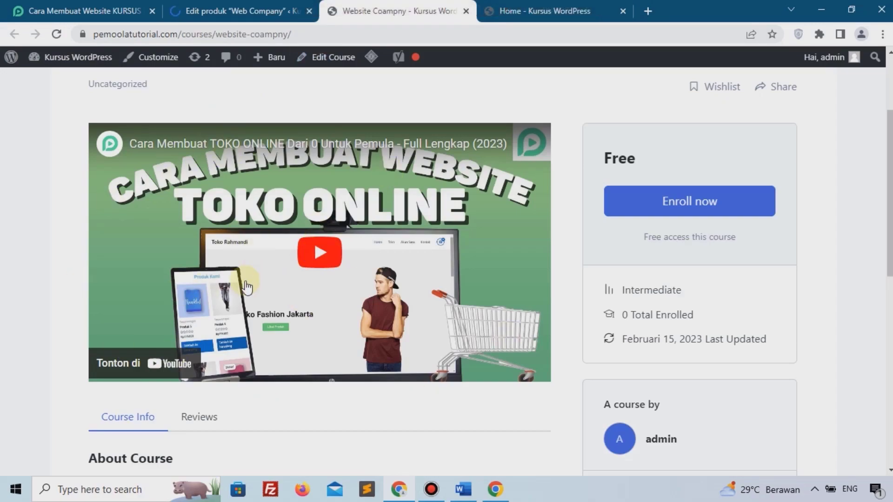
# Open the Tutor LMS Courses list and the Website Coampny row's actions menu.
pyautogui.click(229, 14)
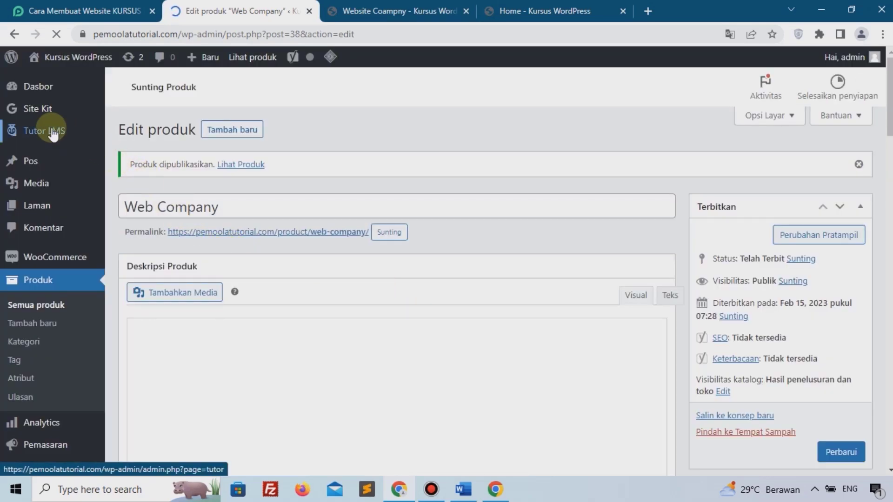
pyautogui.moveTo(53, 132)
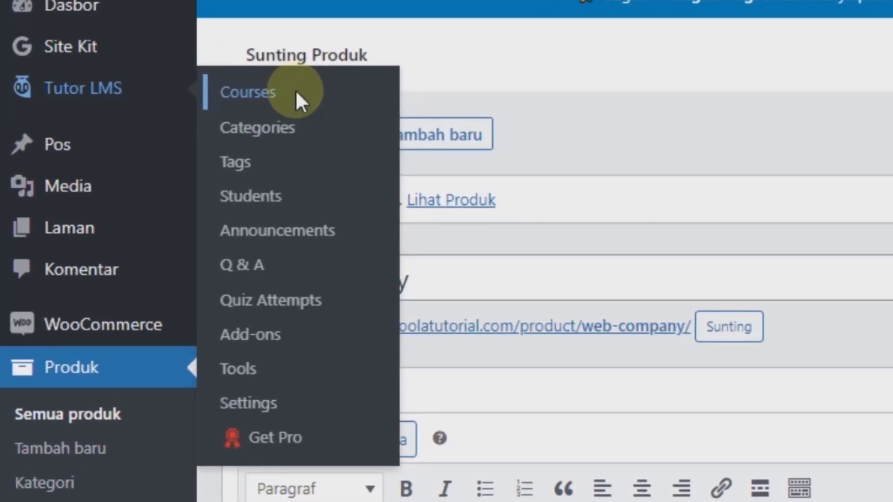
pyautogui.click(295, 90)
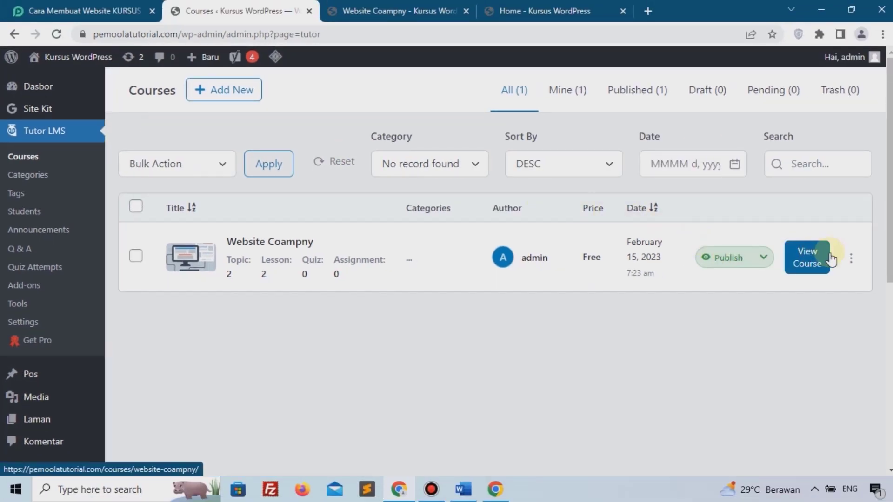
pyautogui.click(851, 259)
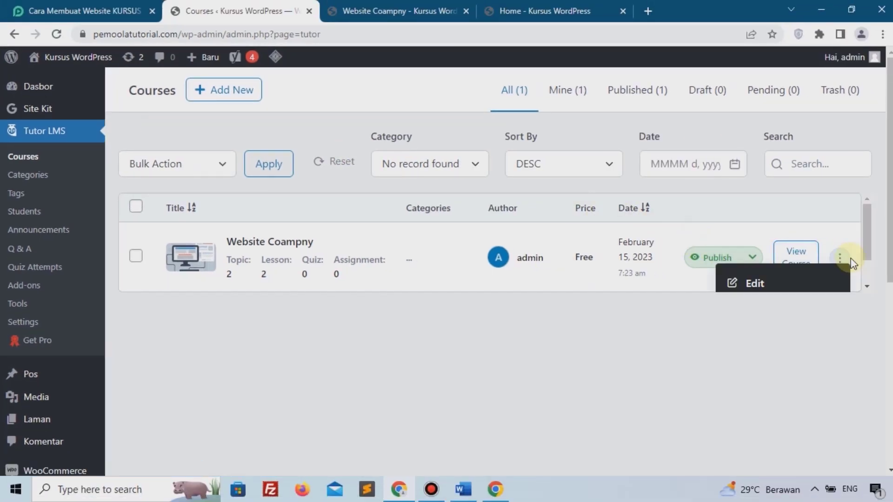
# Set Website Coampny's course type to Paid, link it to Web Company, and update the course.
pyautogui.click(752, 279)
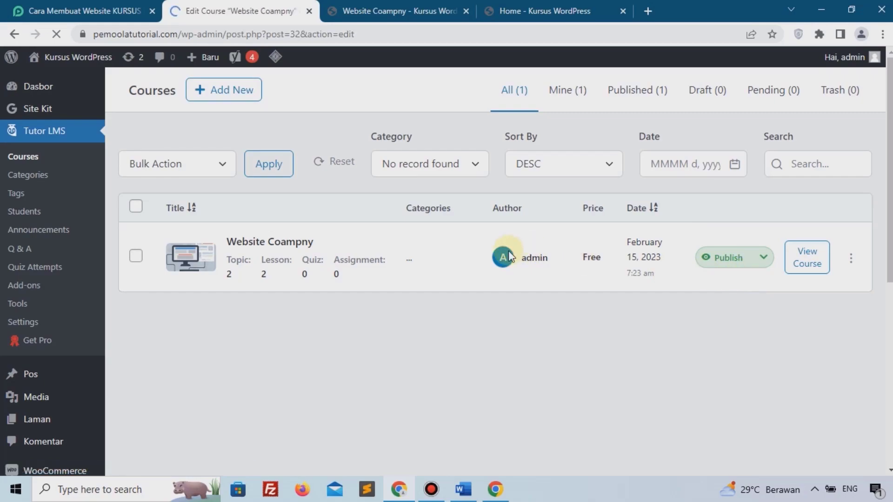
pyautogui.scroll(-15, 405, 249)
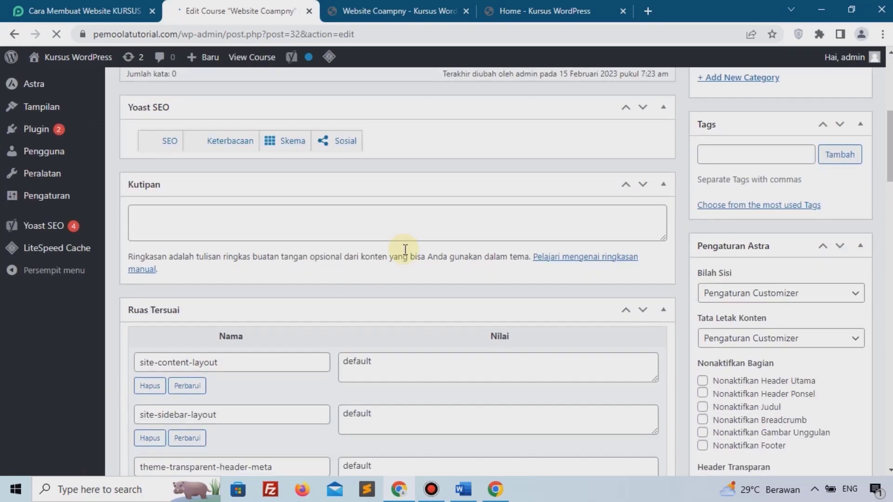
pyautogui.scroll(-4, 404, 250)
pyautogui.scroll(15, 405, 250)
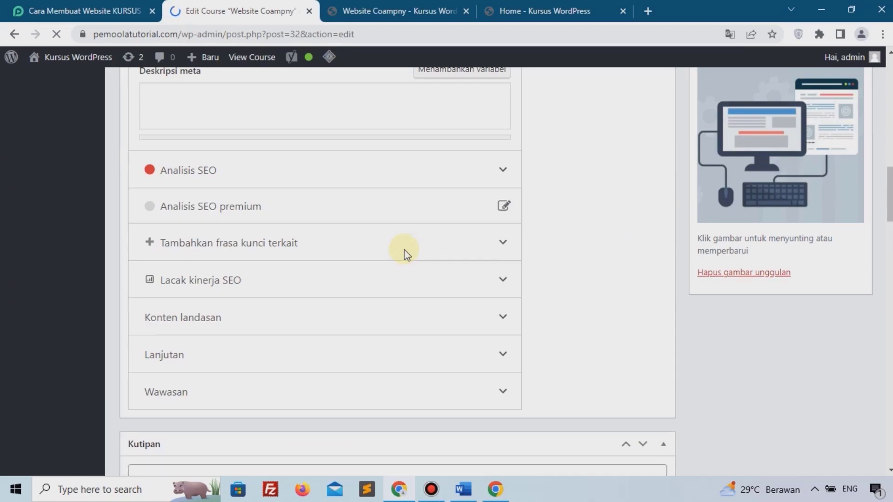
pyautogui.scroll(-15, 405, 252)
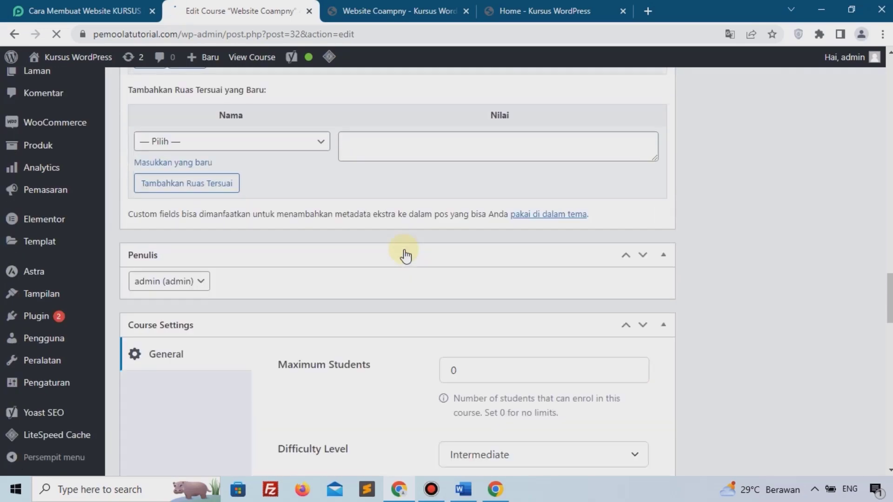
pyautogui.scroll(-4, 405, 255)
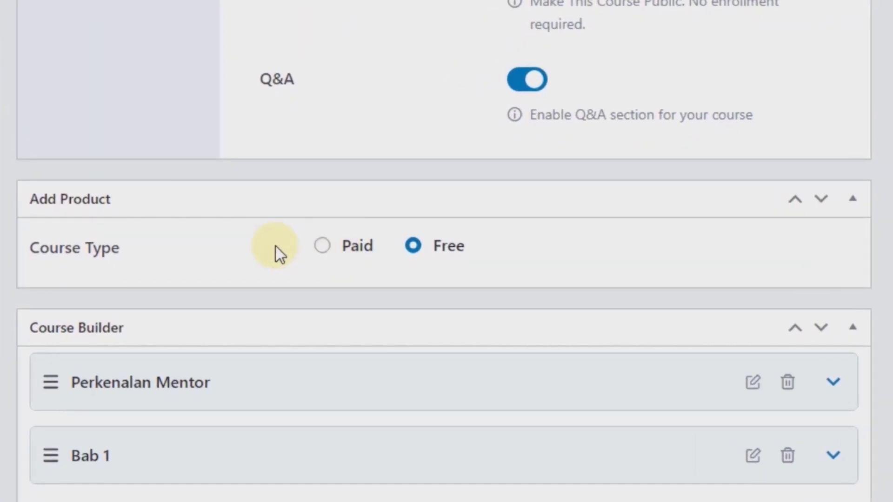
pyautogui.click(329, 214)
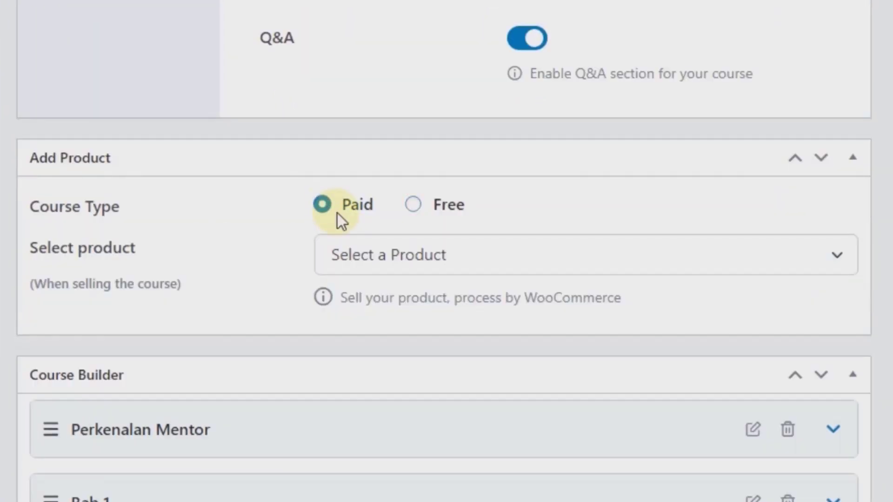
pyautogui.click(383, 260)
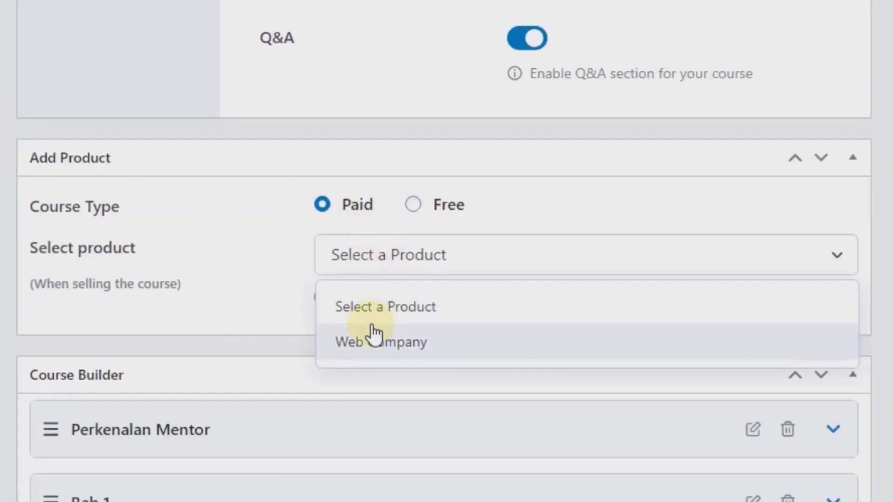
pyautogui.click(403, 343)
pyautogui.scroll(15, 833, 222)
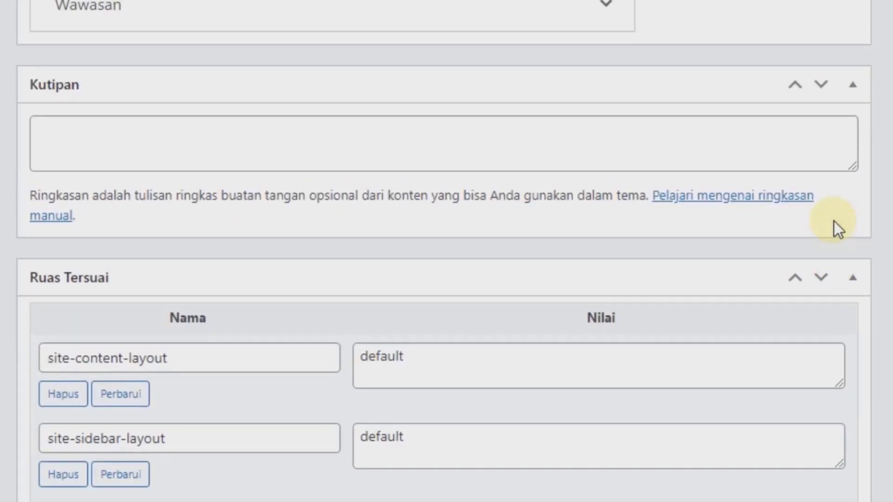
pyautogui.scroll(8, 833, 221)
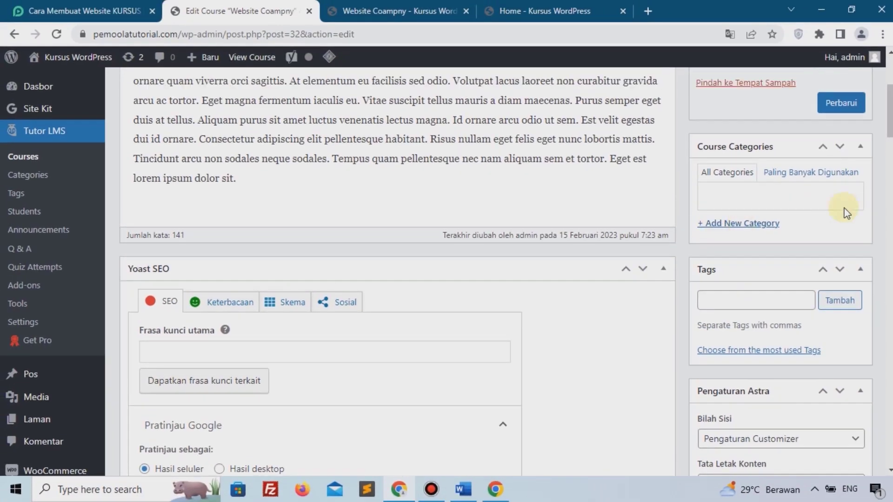
pyautogui.click(842, 278)
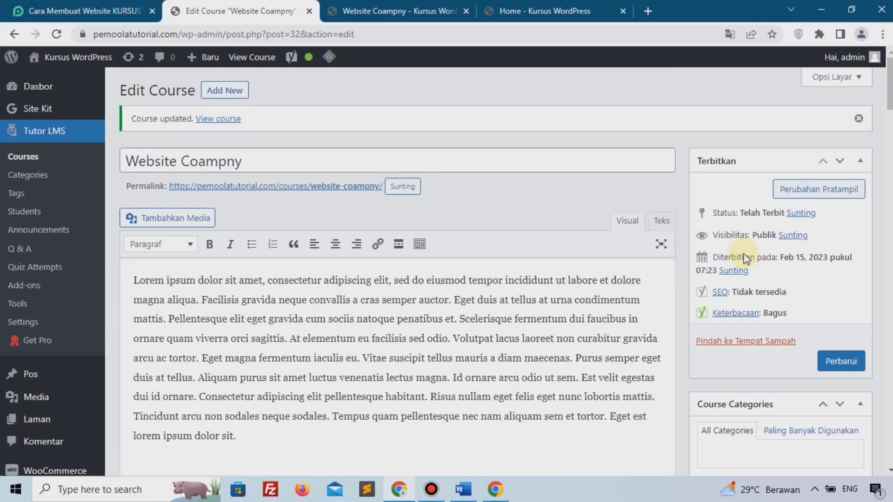
# Reload the public course page to confirm the Rp150.000 price and add-to-cart button.
pyautogui.click(405, 11)
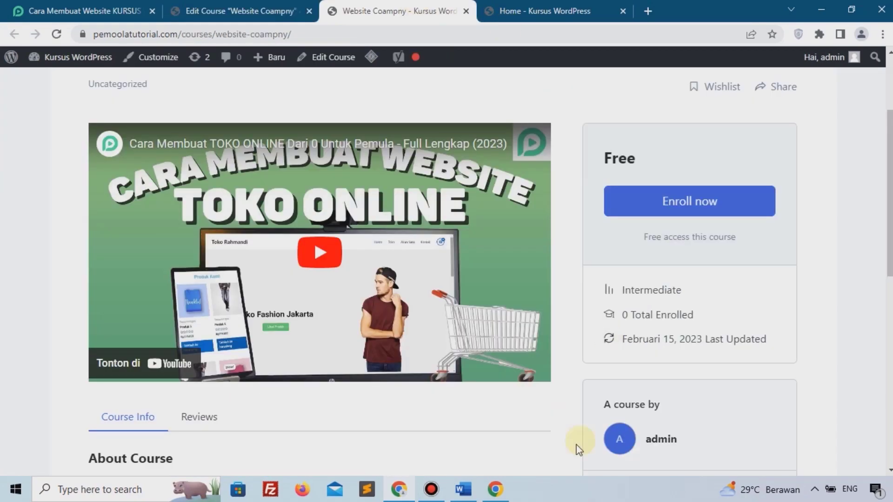
pyautogui.click(57, 35)
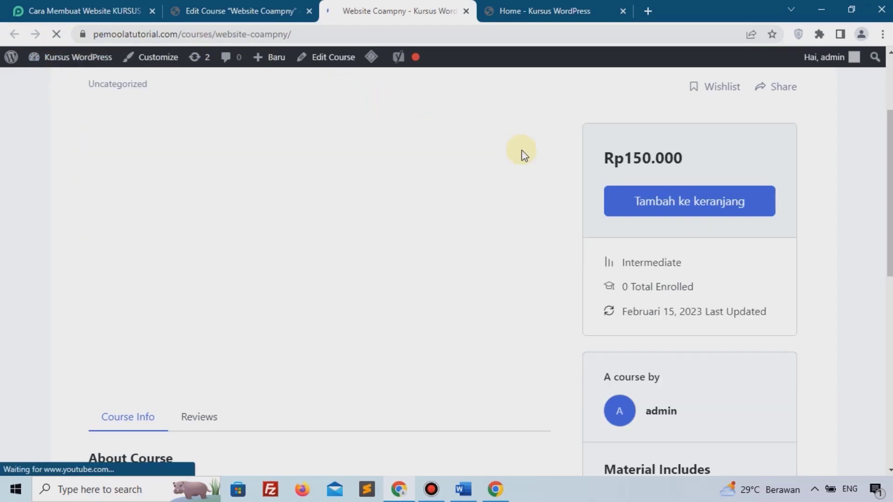
pyautogui.moveTo(622, 158); pyautogui.dragTo(657, 159)
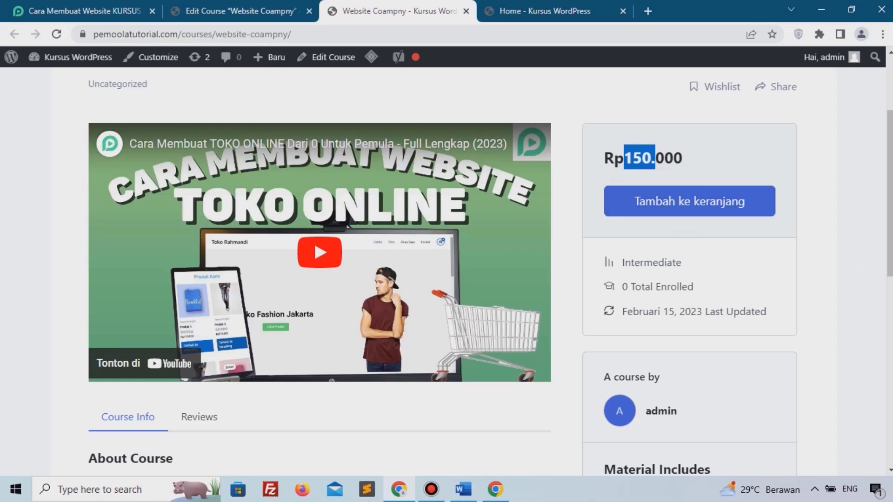
pyautogui.scroll(3, 588, 140)
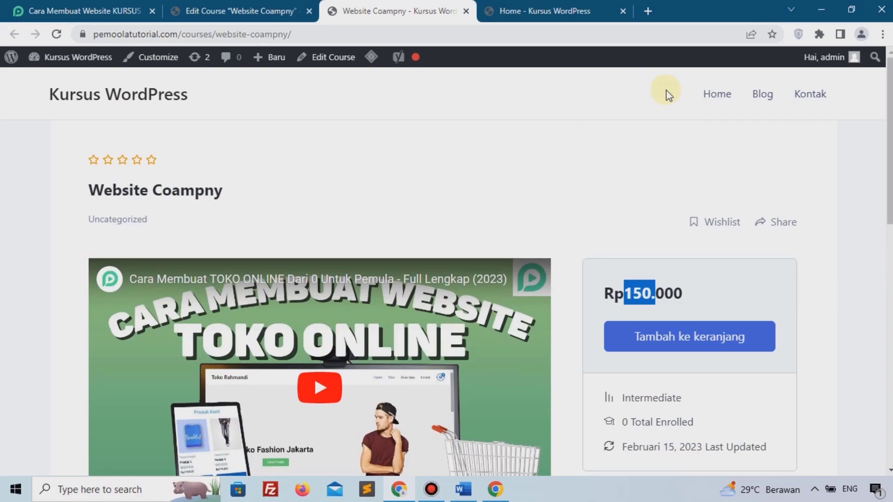
pyautogui.click(163, 6)
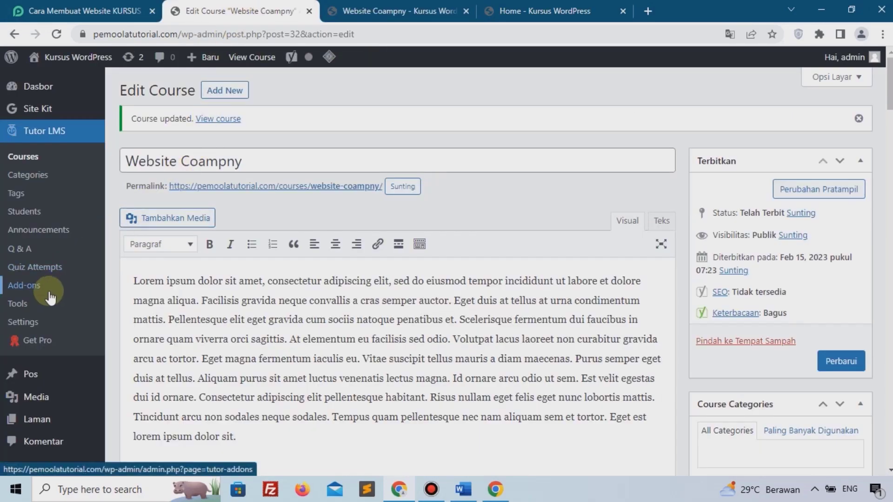
pyautogui.scroll(-3, 46, 293)
pyautogui.scroll(-5, 49, 297)
pyautogui.moveTo(44, 294)
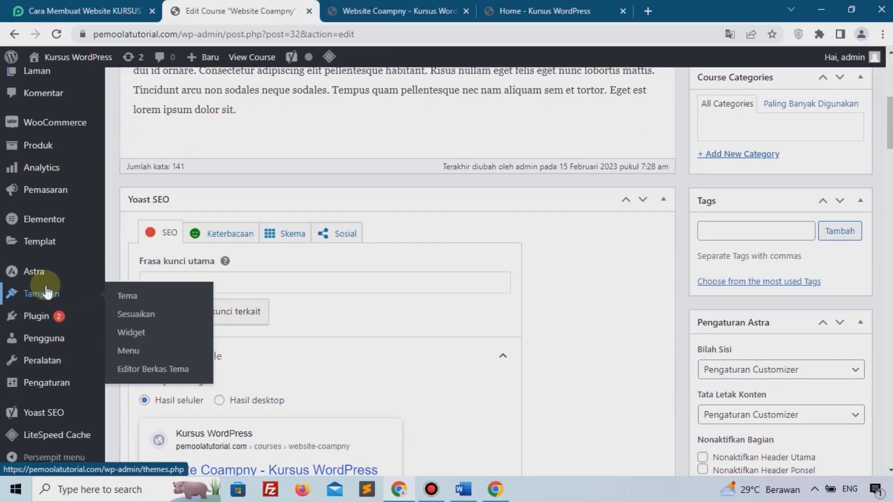
# Add the Kursus page to the Main Menu directly below Home and save the menu.
pyautogui.click(147, 354)
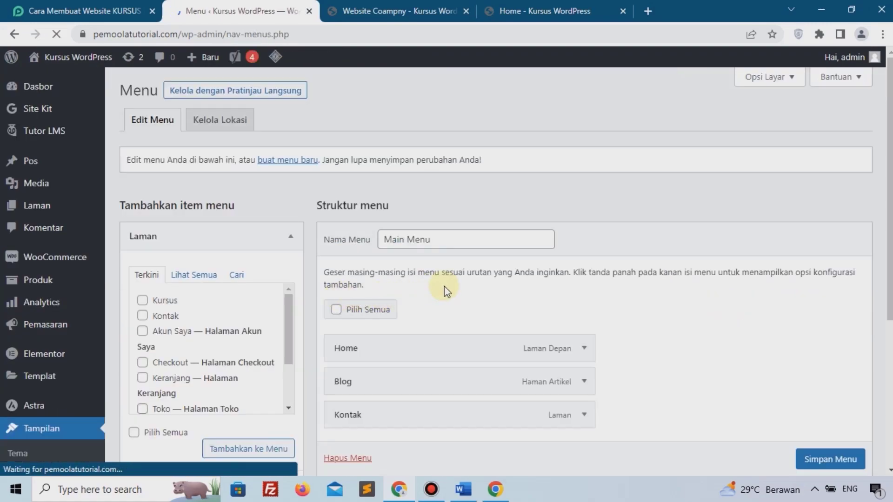
pyautogui.scroll(-4, 444, 287)
pyautogui.scroll(1, 182, 176)
pyautogui.click(163, 173)
pyautogui.click(239, 319)
pyautogui.moveTo(408, 328); pyautogui.dragTo(390, 256)
pyautogui.click(830, 460)
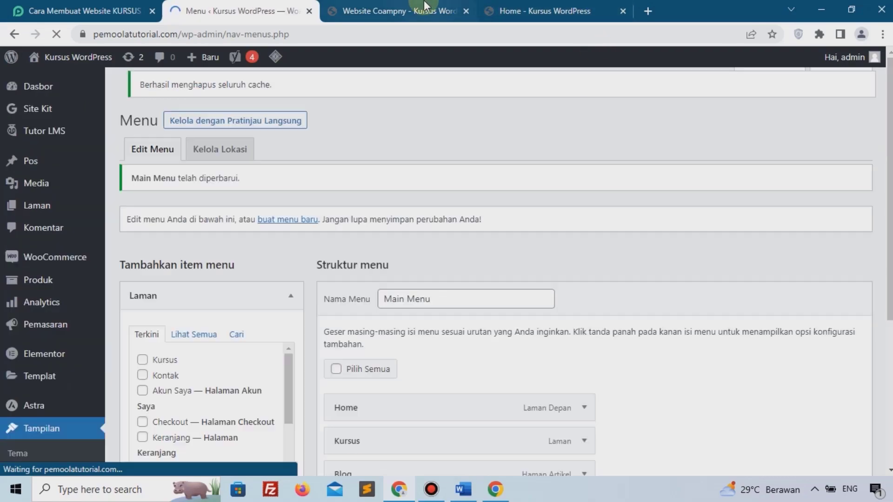
pyautogui.click(424, 6)
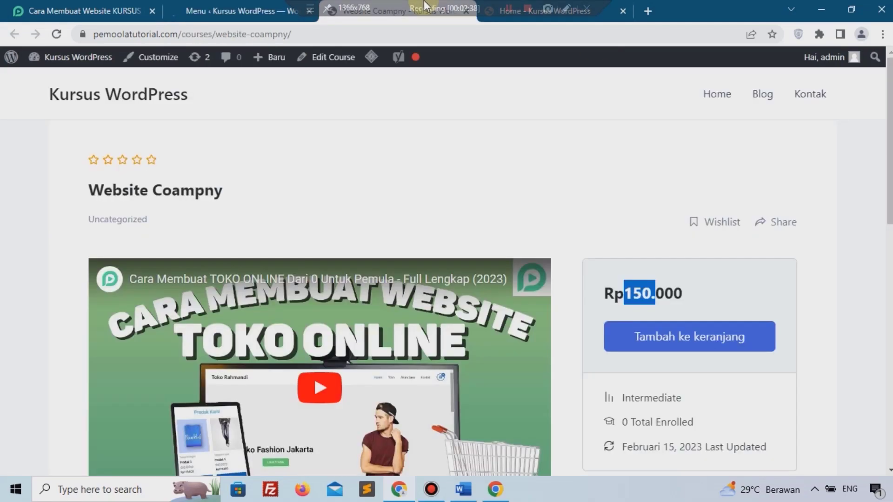
# From the home page, follow the Kursus header link and browse the course listing.
pyautogui.click(67, 100)
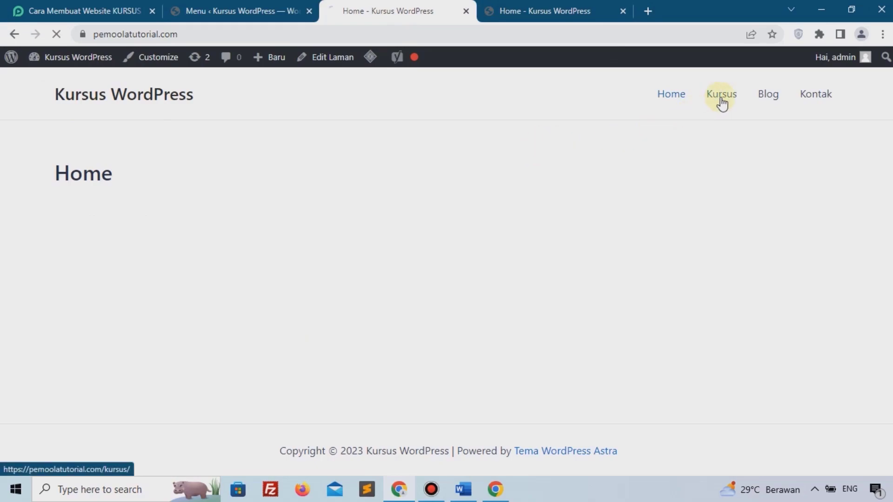
pyautogui.click(722, 98)
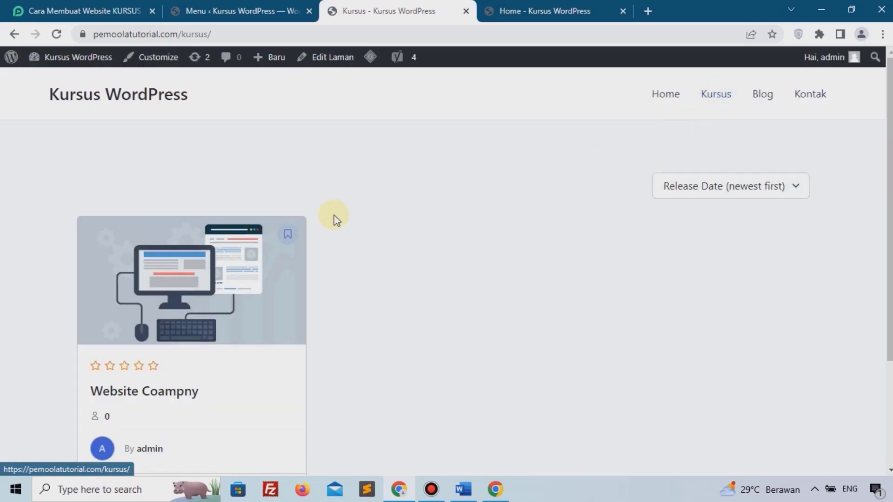
pyautogui.scroll(-1, 237, 247)
pyautogui.scroll(-3, 236, 246)
pyautogui.scroll(3, 41, 292)
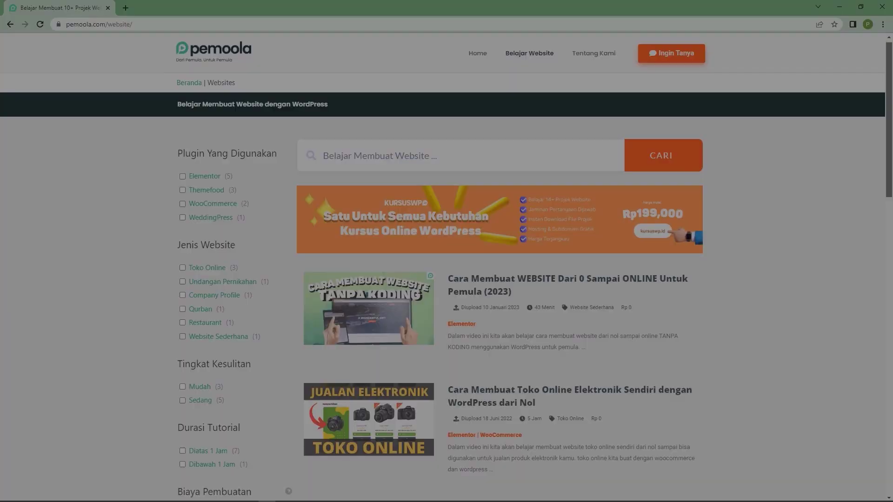
pyautogui.scroll(-2, 447, 274)
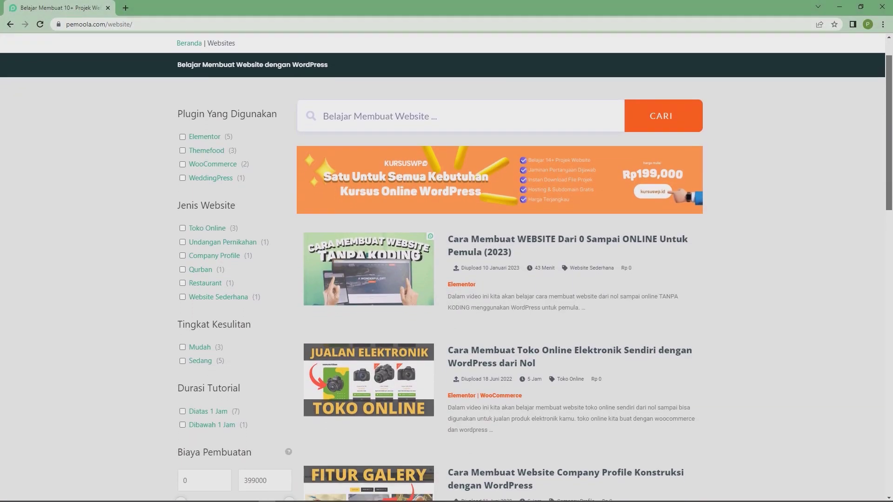
# On pemoola.com/website, tick Toko Online under Jenis Website to show only online-store projects.
pyautogui.scroll(-3, 446, 274)
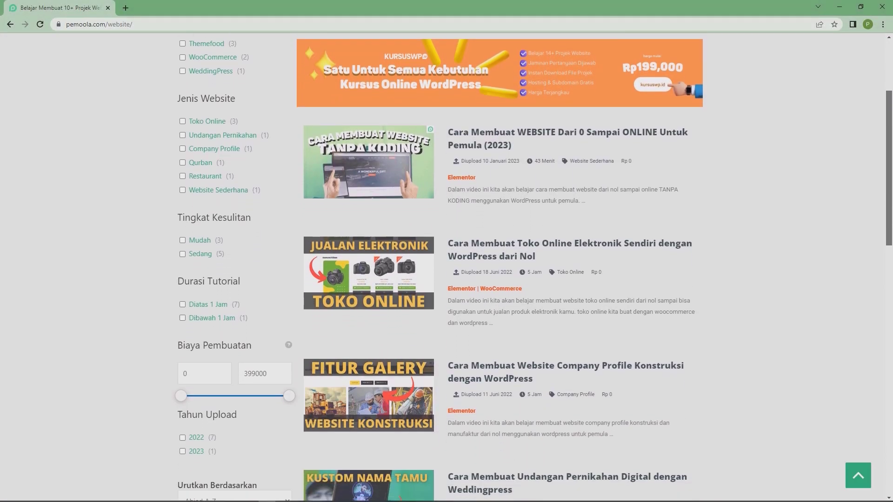
pyautogui.scroll(-4, 447, 274)
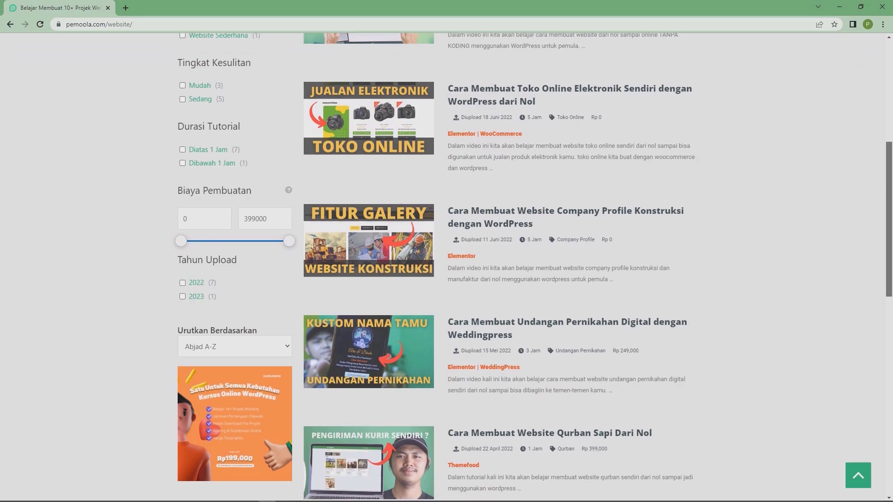
pyautogui.scroll(-5, 446, 274)
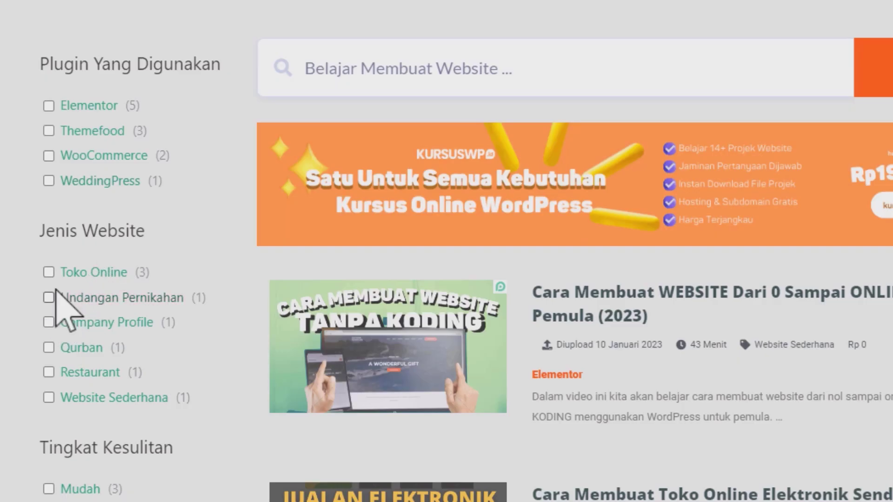
pyautogui.click(48, 272)
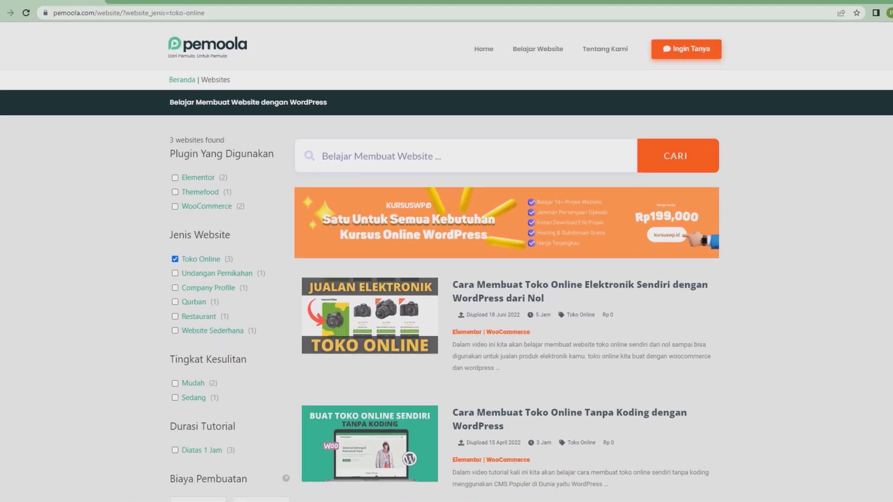
pyautogui.moveTo(887, 191)
pyautogui.mouseDown()
pyautogui.moveTo(886, 297)
pyautogui.moveTo(888, 184)
pyautogui.mouseUp()
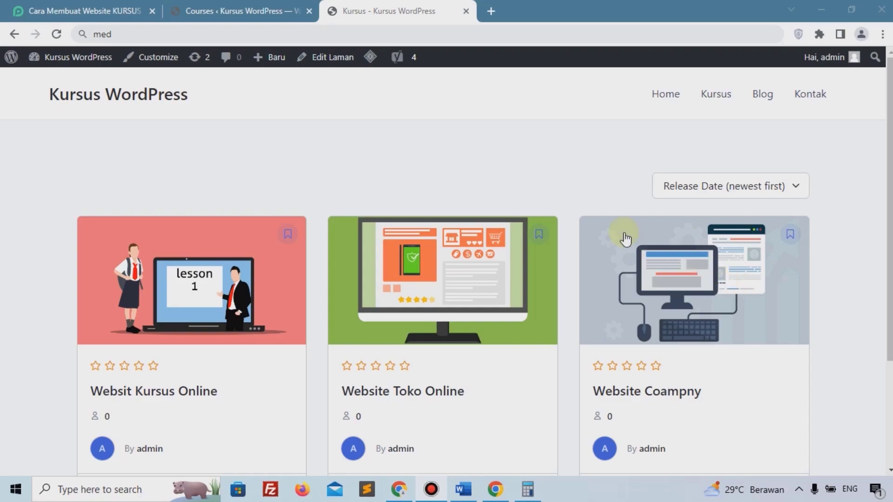
# Review the Kursus page prices (Rp189.000, Rp299.000, Rp150.000) and return to the admin Courses list.
pyautogui.scroll(-3, 624, 237)
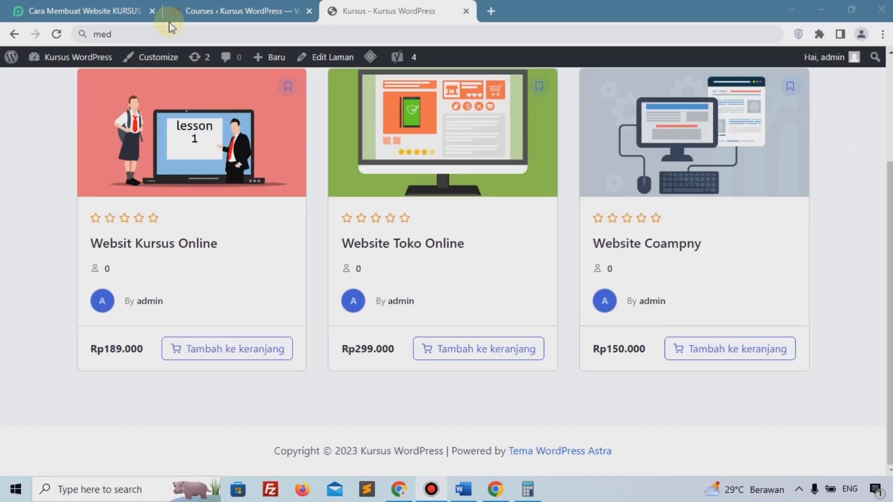
pyautogui.click(209, 10)
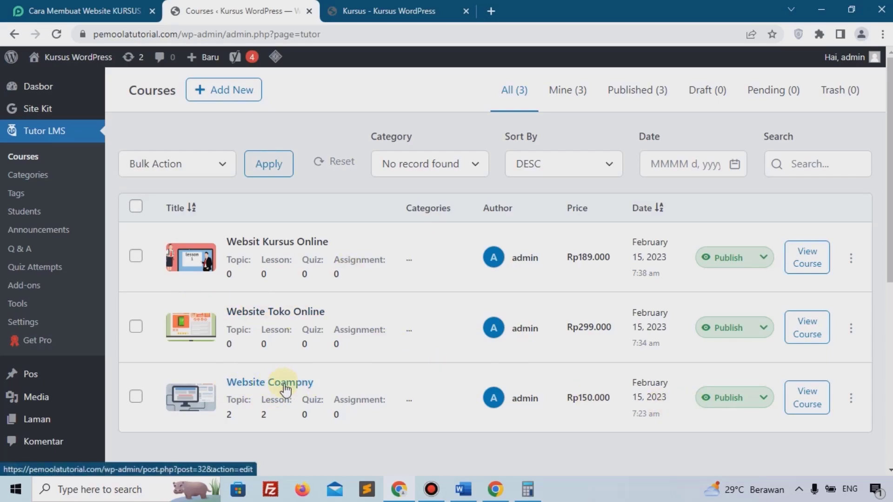
# Open the Website Coampny course for editing and correct its title to 'Website Company'.
pyautogui.click(851, 398)
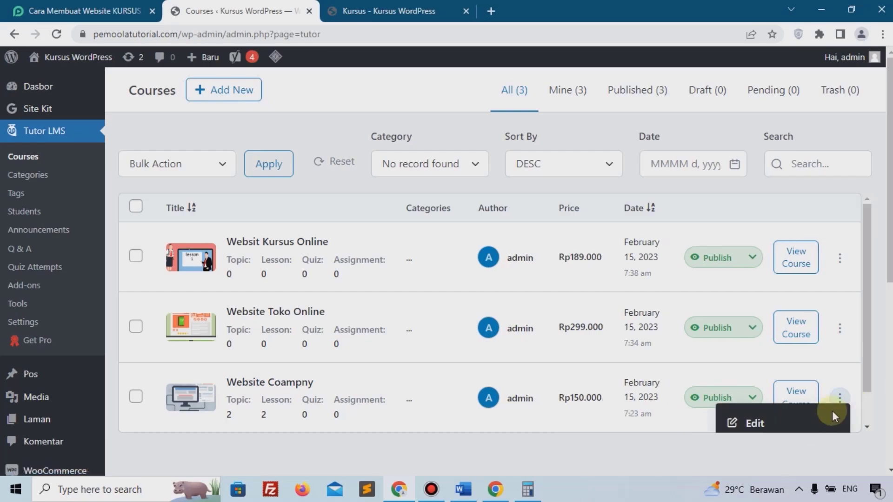
pyautogui.click(784, 424)
pyautogui.click(279, 243)
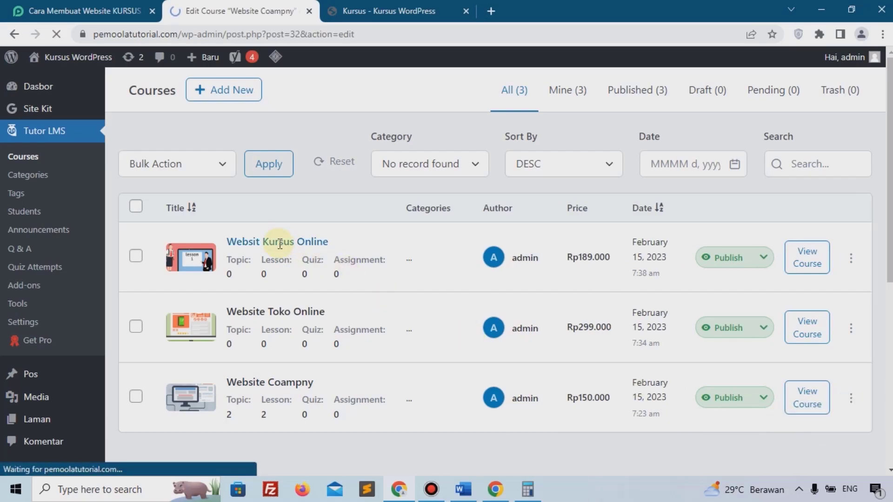
pyautogui.click(276, 121)
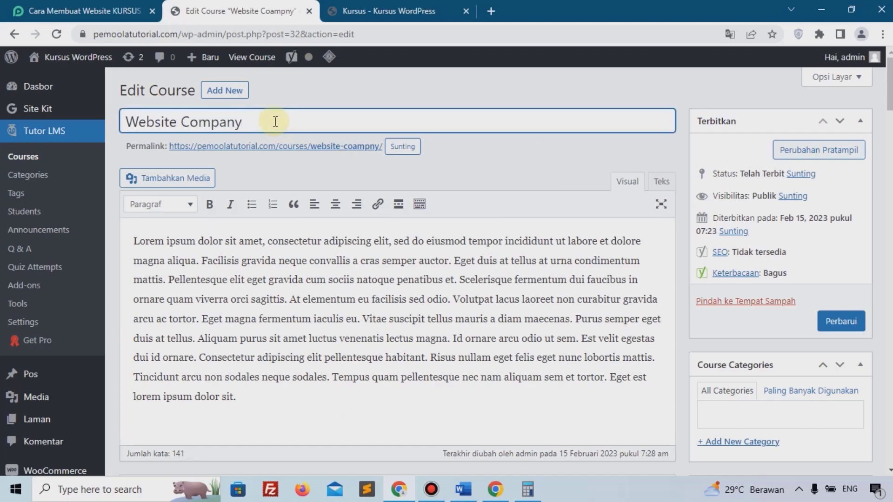
# Scroll down to the Course Builder and expand the Bab 1 topic.
pyautogui.scroll(-15, 252, 134)
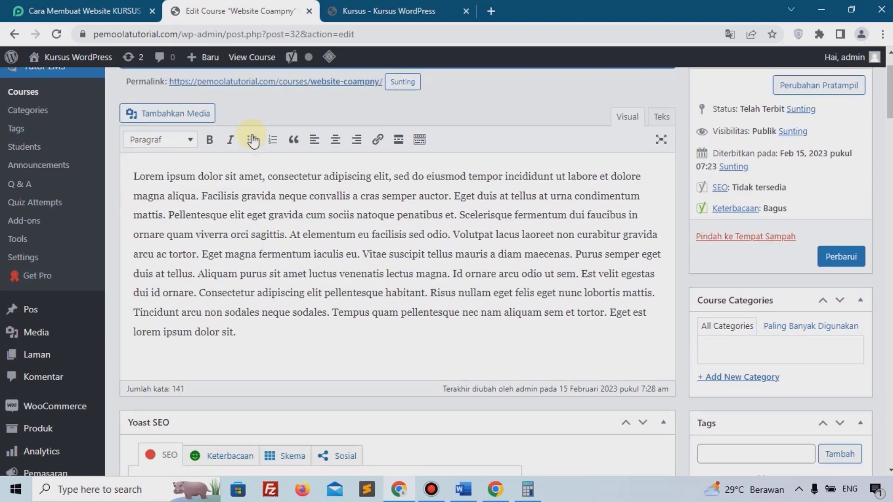
pyautogui.scroll(-15, 257, 200)
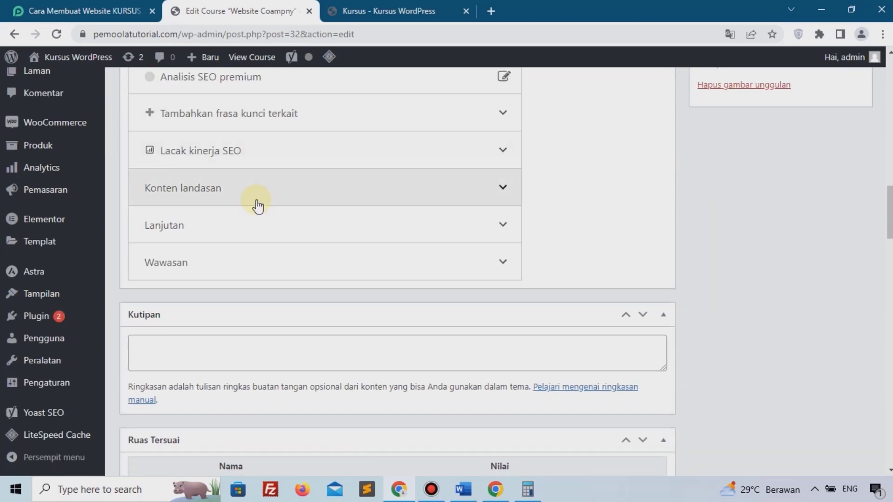
pyautogui.scroll(-8, 256, 199)
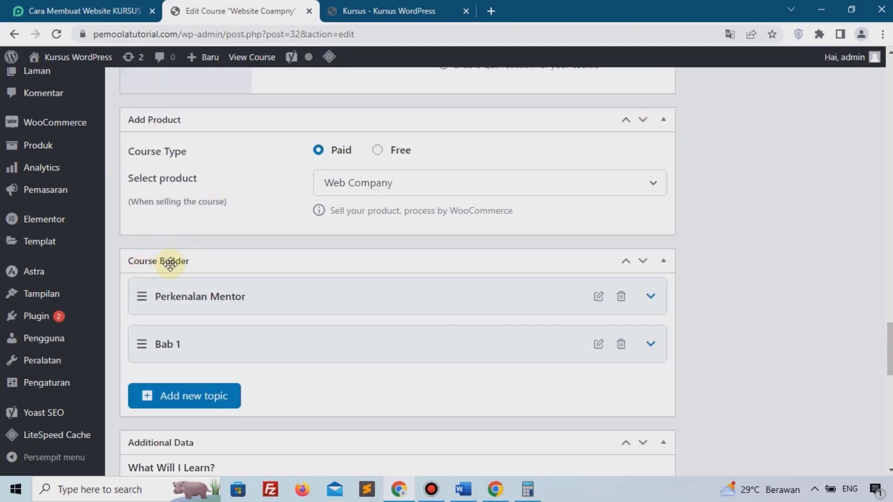
pyautogui.scroll(-1, 181, 293)
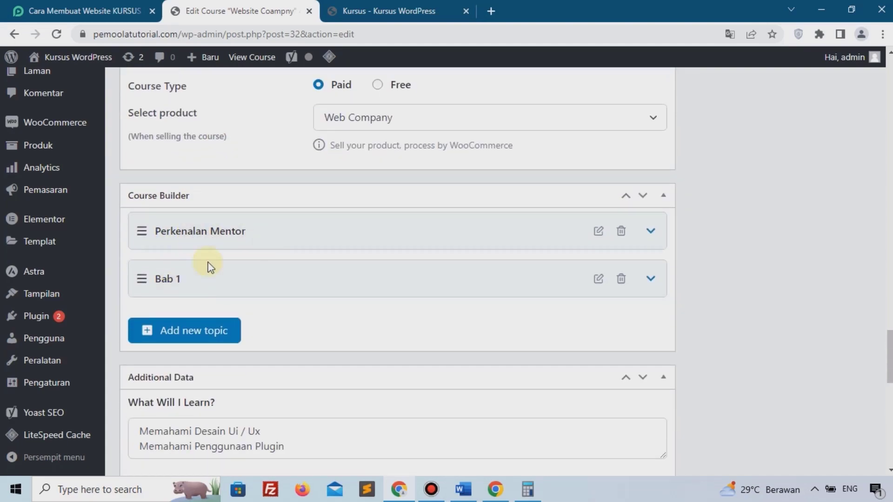
pyautogui.click(156, 280)
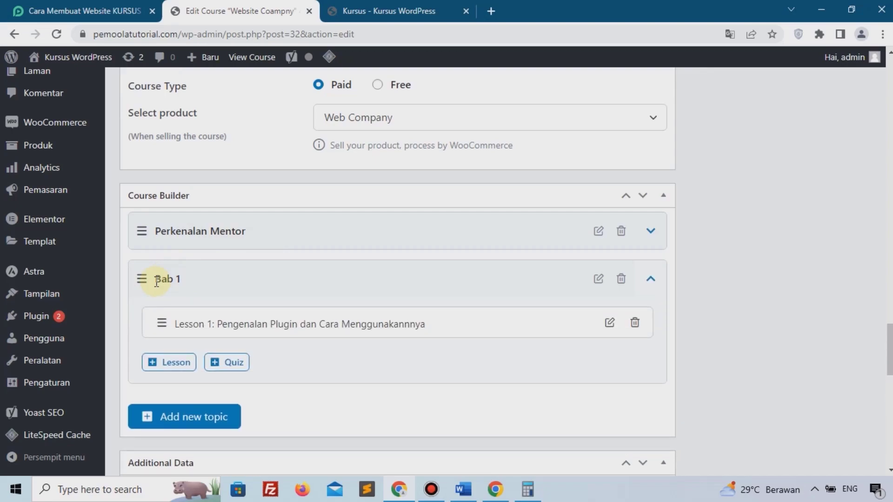
# Add a Bab 1 quiz titled 'Pengetahuan Dasar' with a pasted summary, save it, and start its first question.
pyautogui.click(232, 366)
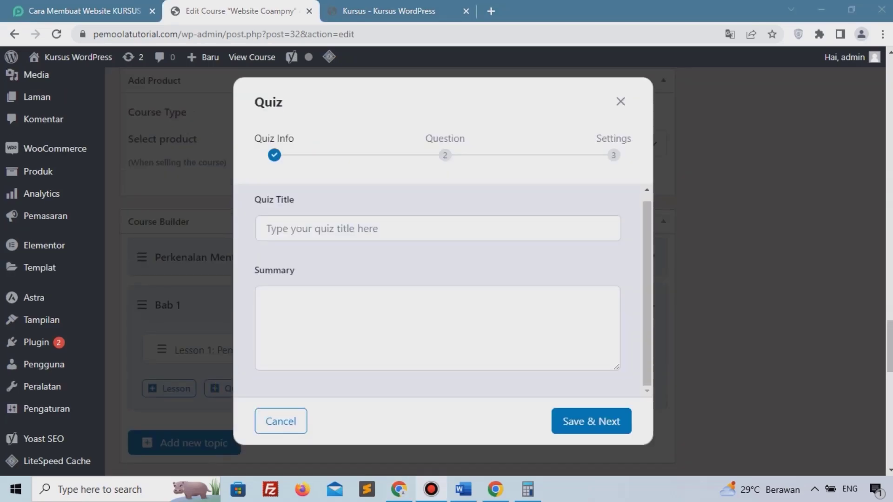
pyautogui.click(331, 224)
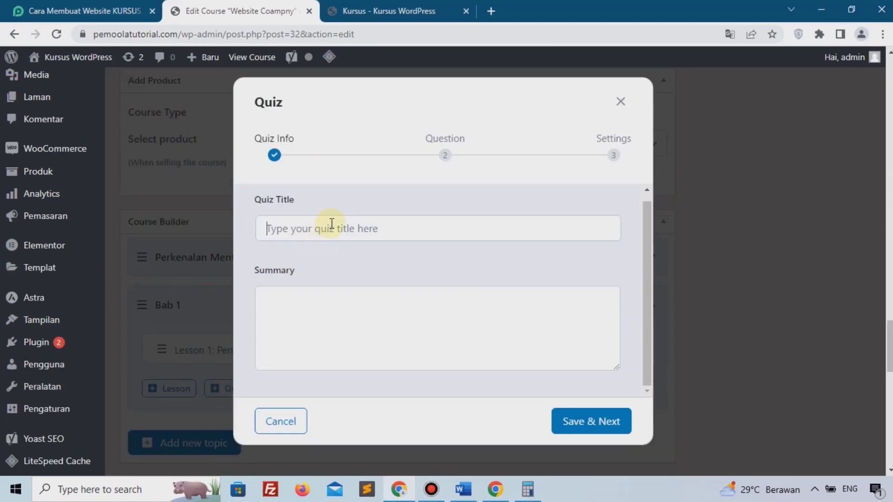
pyautogui.write('Pem')
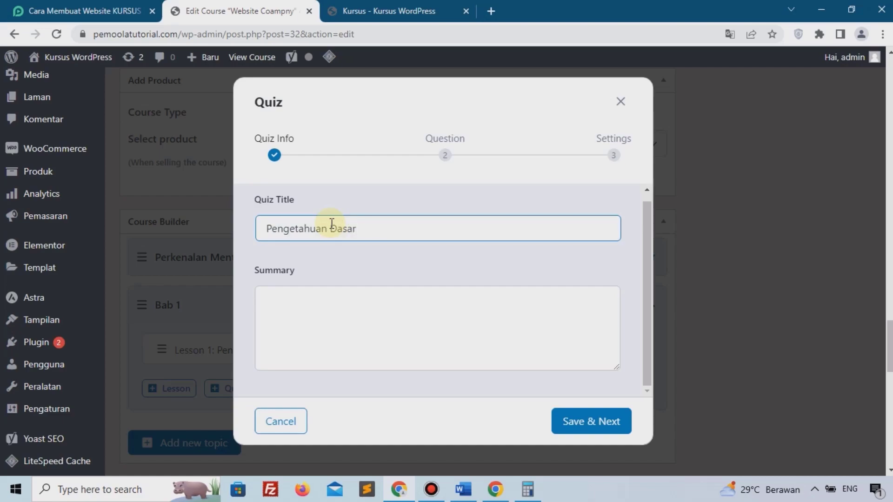
pyautogui.click(368, 336)
pyautogui.write('Untuk mengetahui kemampaun sebelum belajar dan sesudah belajar dengan latihan menjawb beberapa soal terkait pembuatan website dengan wordpress')
pyautogui.moveTo(417, 334); pyautogui.dragTo(259, 295)
pyautogui.scroll(-5, 379, 321)
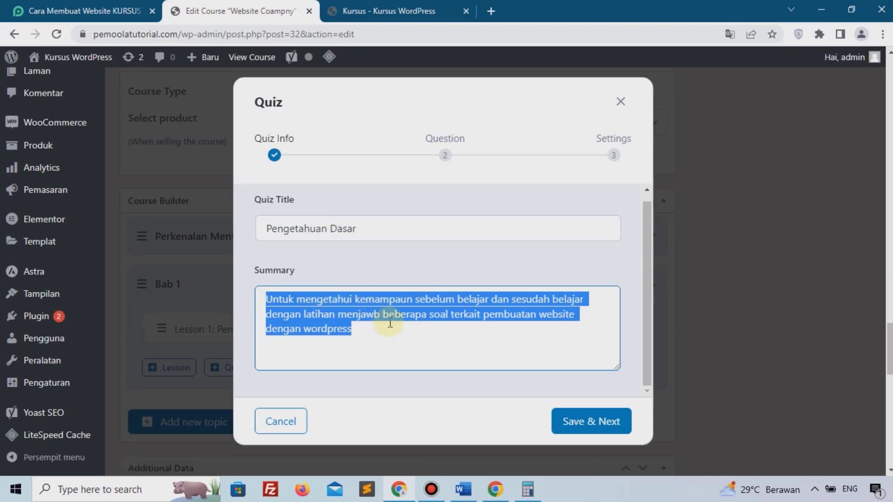
pyautogui.click(565, 419)
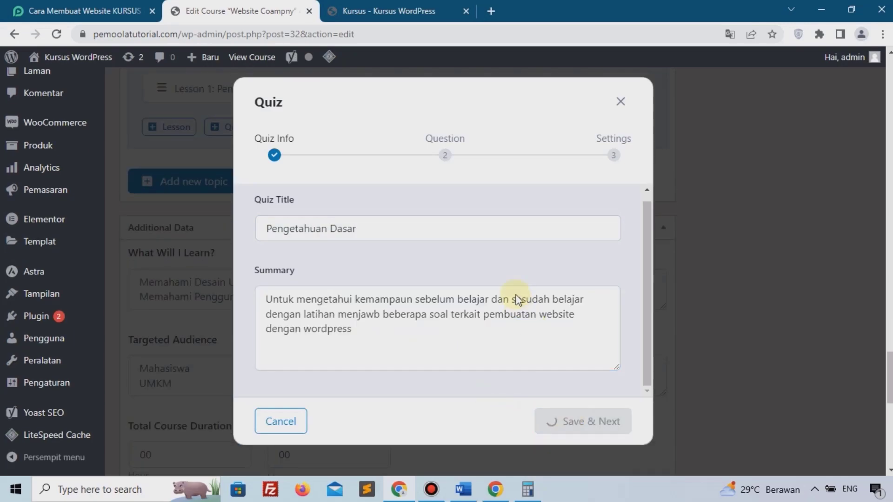
pyautogui.click(298, 281)
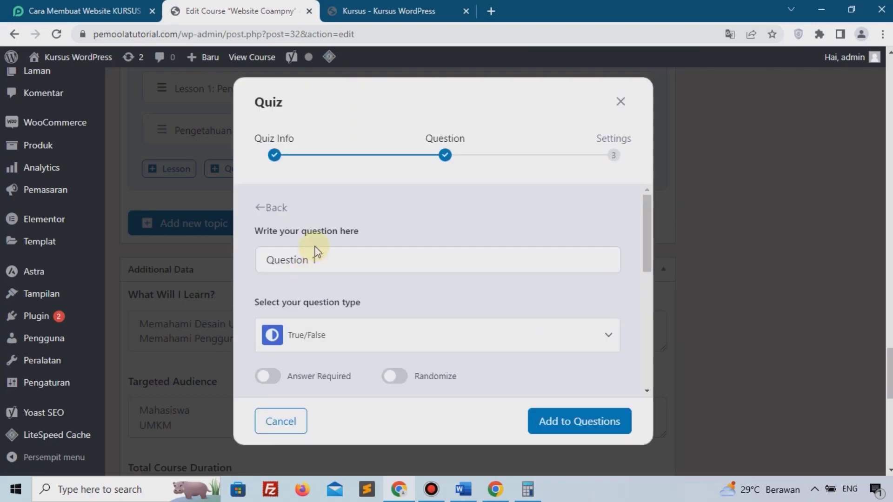
# Change the first question's type from True/False to Single Choice.
pyautogui.scroll(-1, 490, 247)
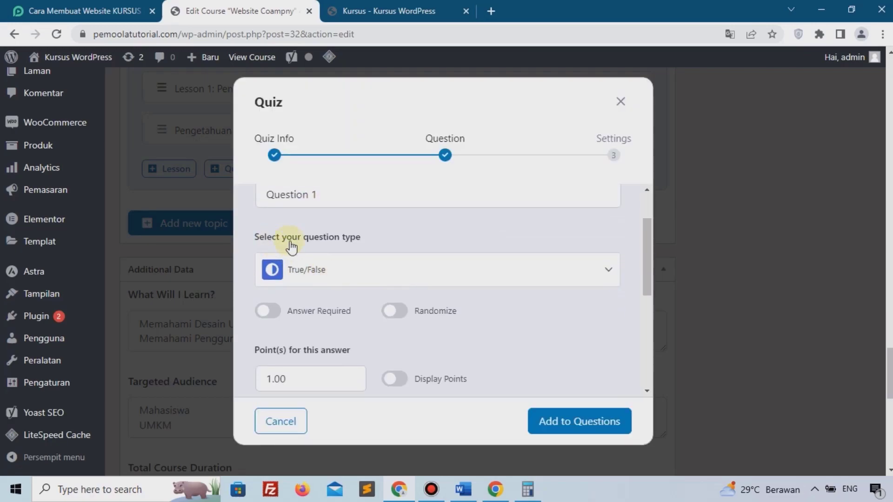
pyautogui.click(395, 271)
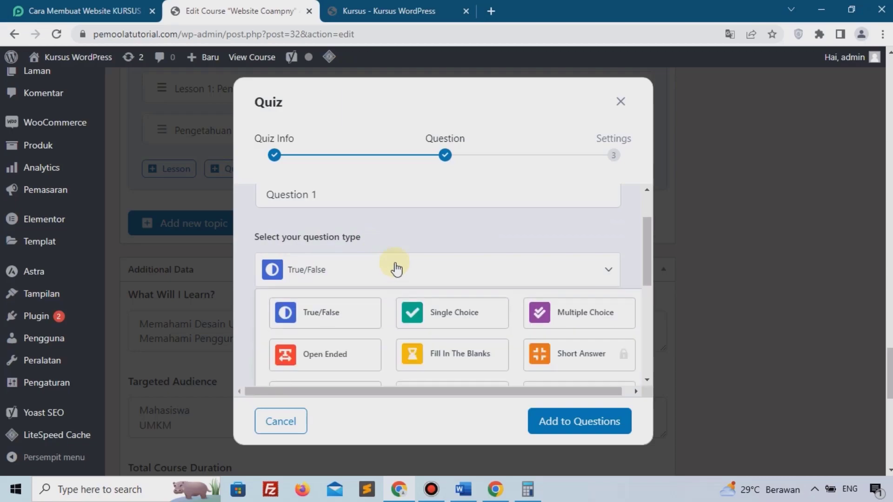
pyautogui.scroll(-1, 369, 203)
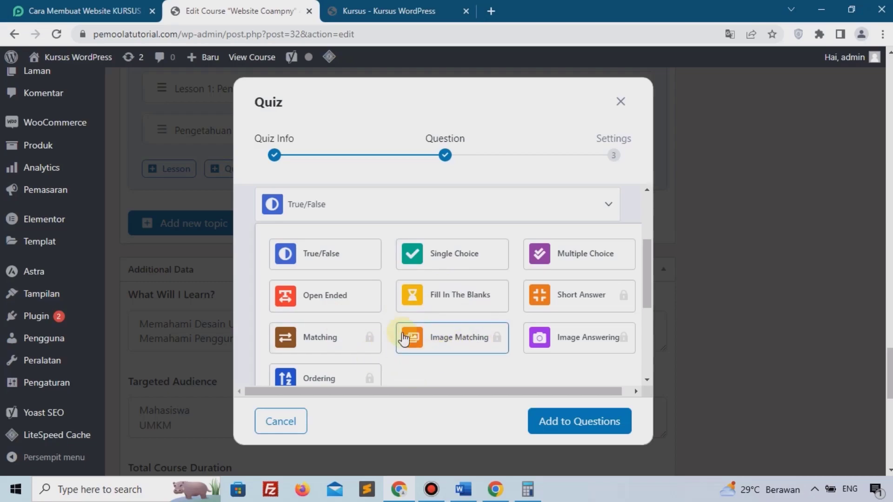
pyautogui.scroll(-2, 403, 338)
pyautogui.scroll(5, 403, 338)
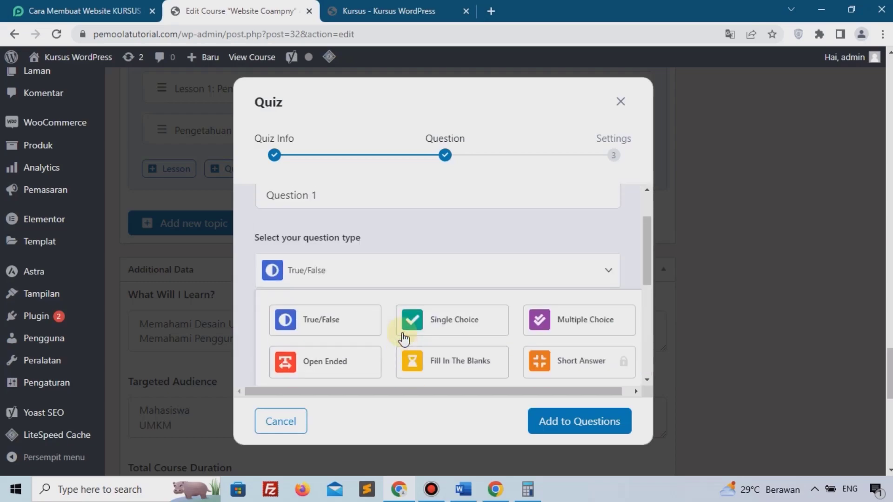
pyautogui.scroll(2, 293, 244)
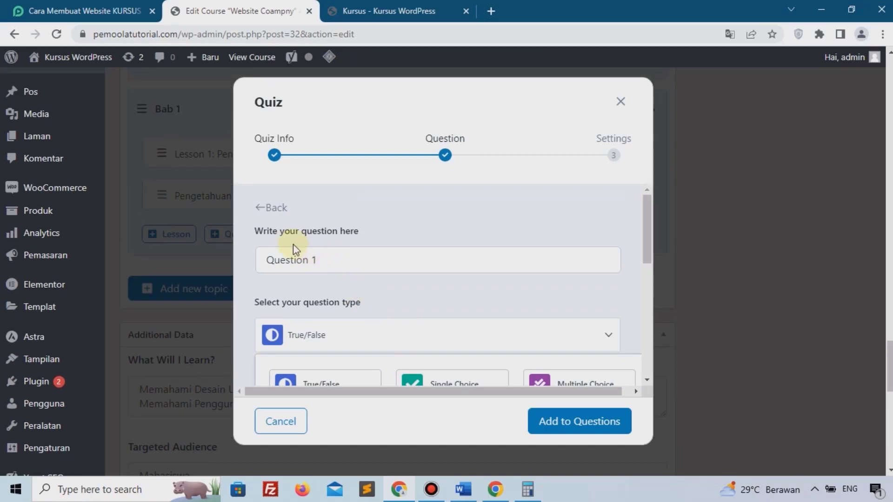
pyautogui.scroll(-2, 293, 244)
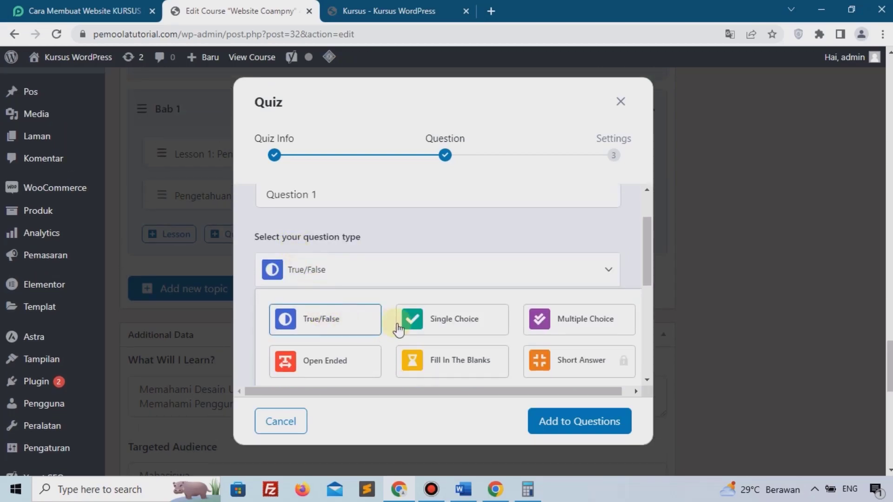
pyautogui.scroll(-4, 365, 331)
pyautogui.scroll(2, 427, 246)
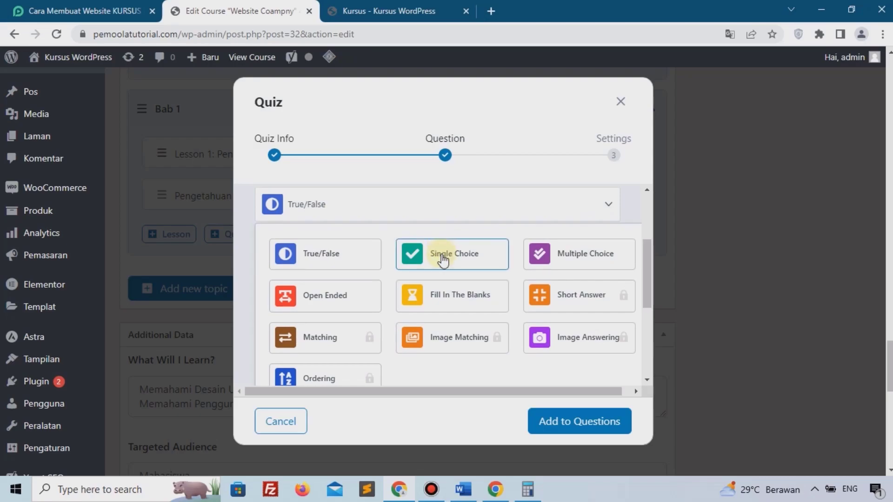
pyautogui.click(443, 258)
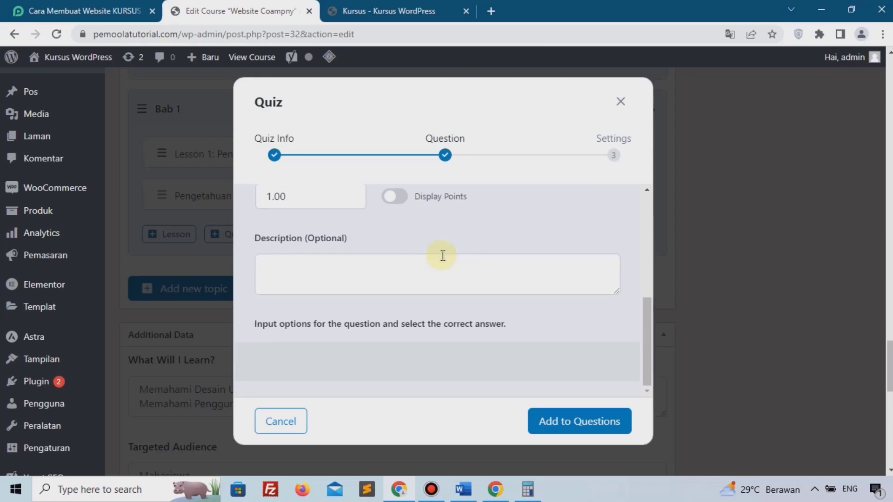
pyautogui.scroll(-1, 443, 255)
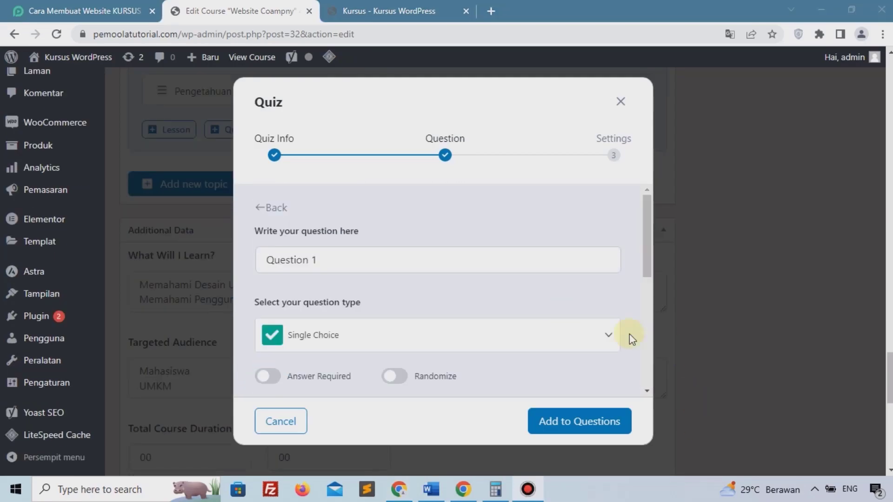
# Replace 'Question 1' with the CMS question and switch on Answer Required and Randomize.
pyautogui.click(325, 272)
pyautogui.hotkey('ctrl', 'a')
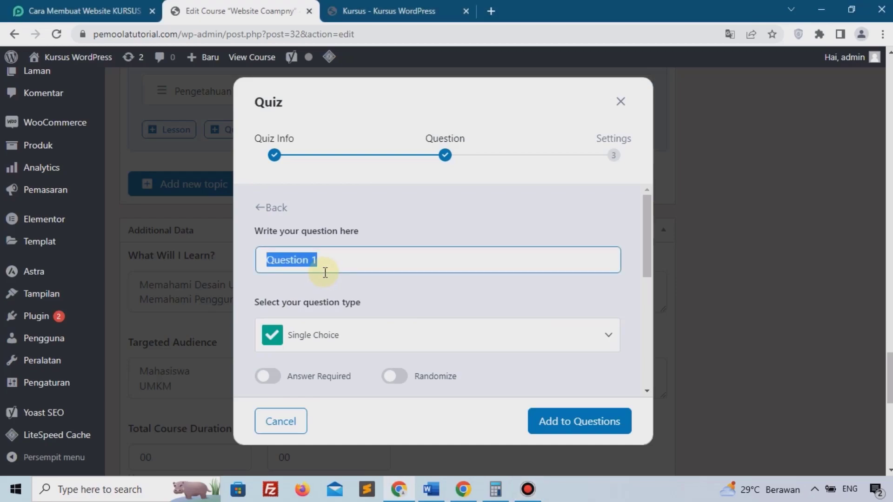
pyautogui.write('WordPress adalah sebuah CMS Populer, Lalu apa kepanjangan dari CMS ?')
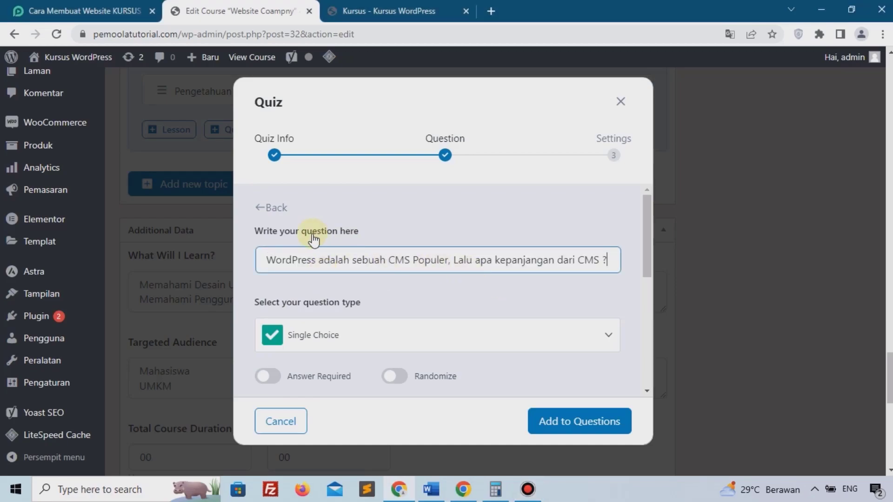
pyautogui.moveTo(268, 259); pyautogui.dragTo(450, 260)
pyautogui.scroll(-1, 456, 259)
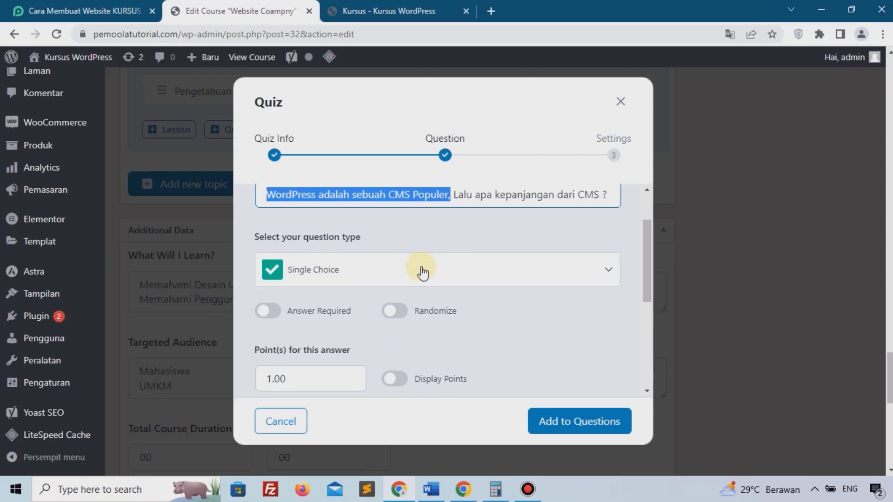
pyautogui.click(274, 314)
pyautogui.click(388, 316)
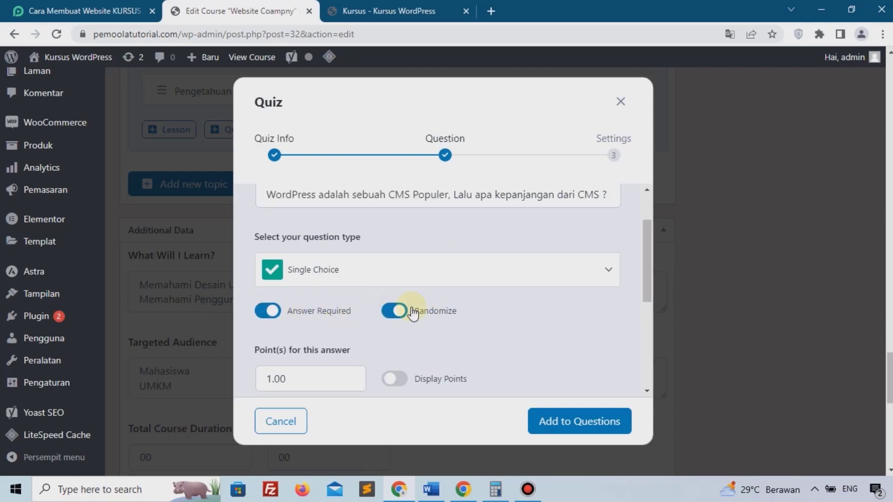
pyautogui.scroll(-1, 412, 313)
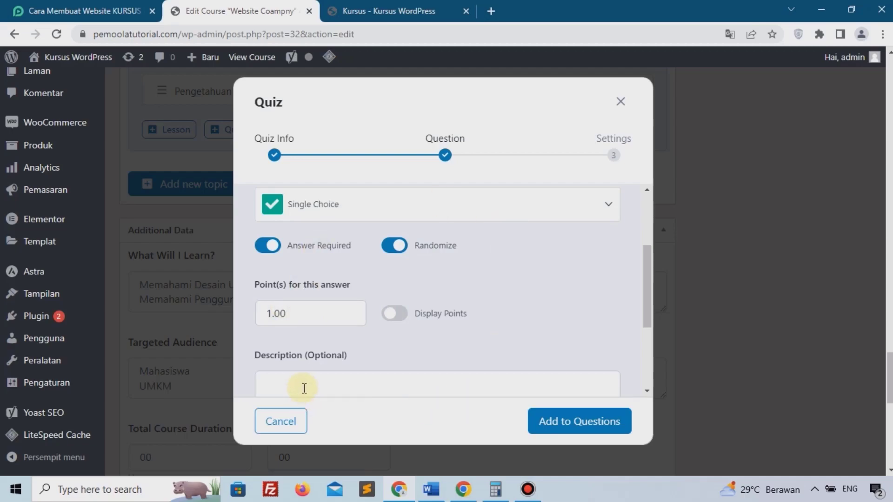
pyautogui.scroll(2, 319, 330)
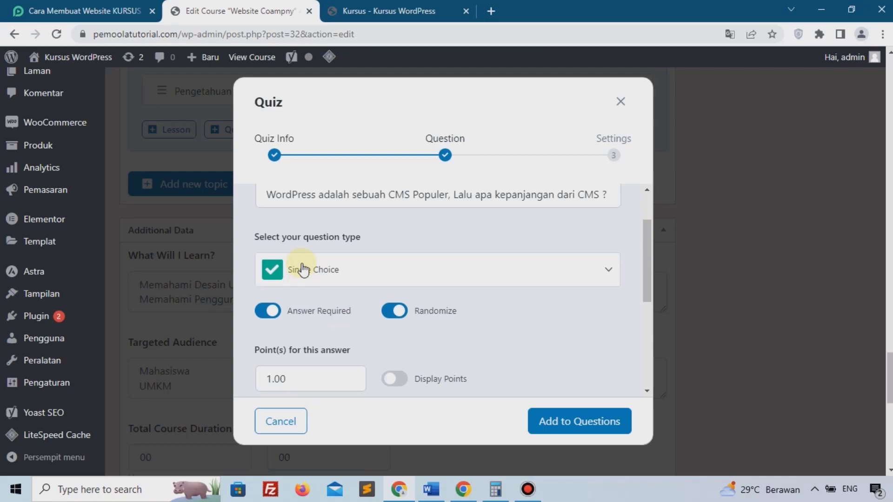
pyautogui.scroll(-2, 303, 270)
# Set the question's Point(s) value to 25.00.
pyautogui.click(295, 309)
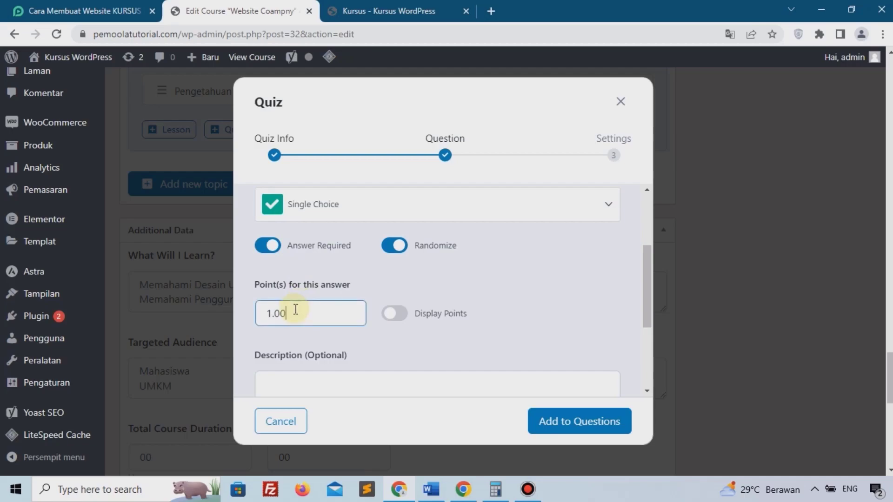
pyautogui.moveTo(291, 309); pyautogui.dragTo(251, 315)
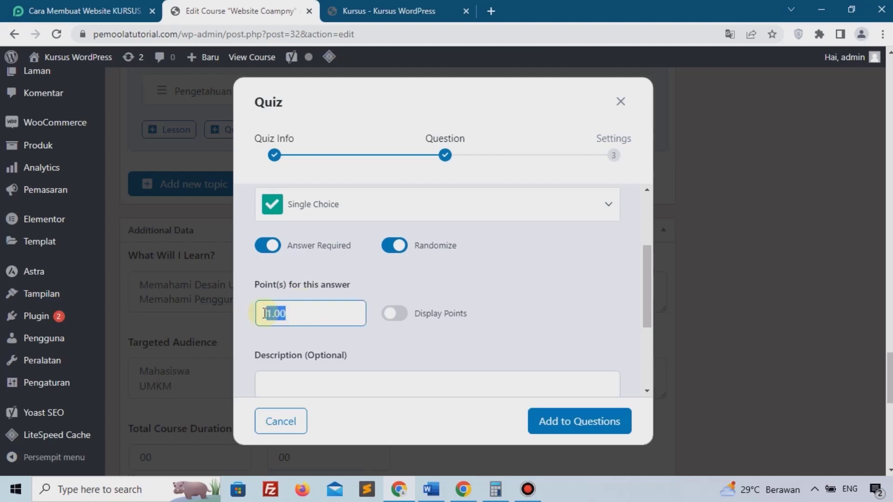
pyautogui.write('25.00')
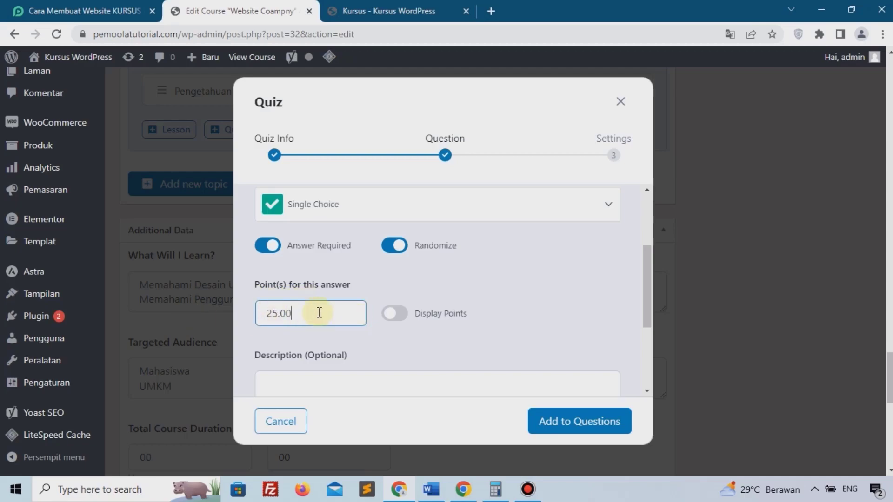
pyautogui.scroll(-3, 316, 297)
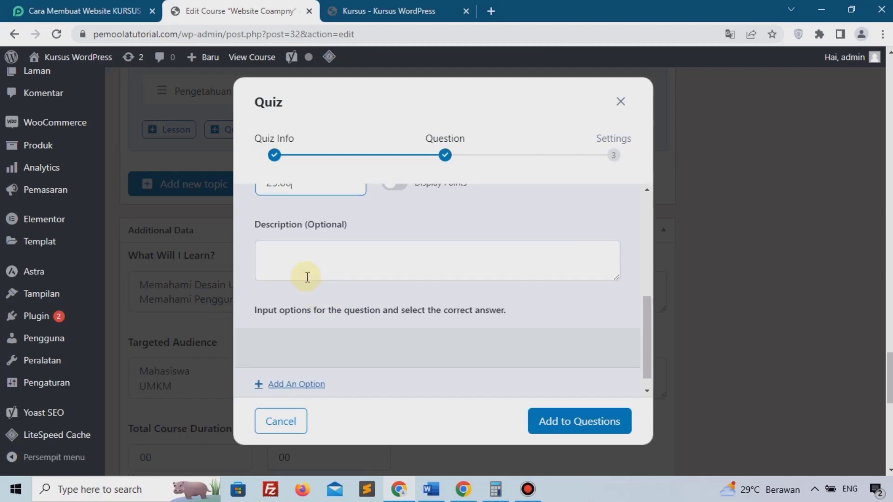
pyautogui.scroll(5, 305, 279)
pyautogui.click(281, 259)
pyautogui.moveTo(319, 256); pyautogui.dragTo(578, 253)
pyautogui.scroll(-6, 325, 289)
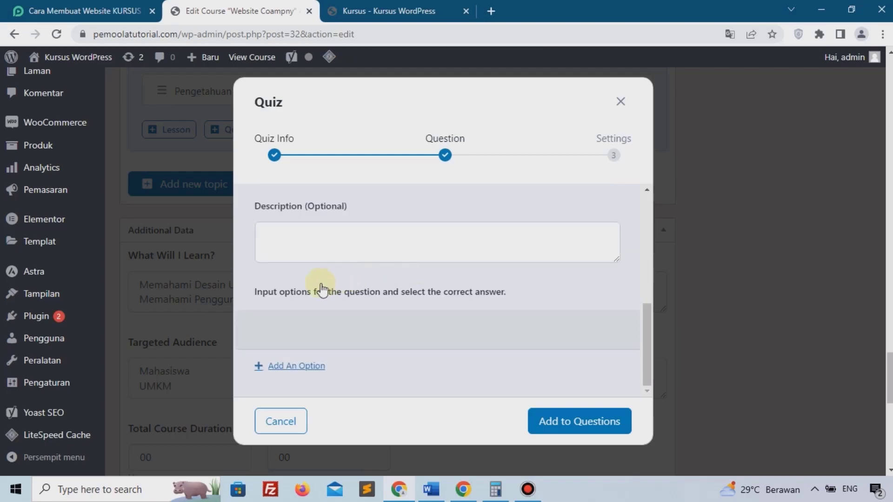
# Add 'Content Managment System' as the question's first answer option.
pyautogui.click(294, 367)
pyautogui.scroll(-4, 306, 343)
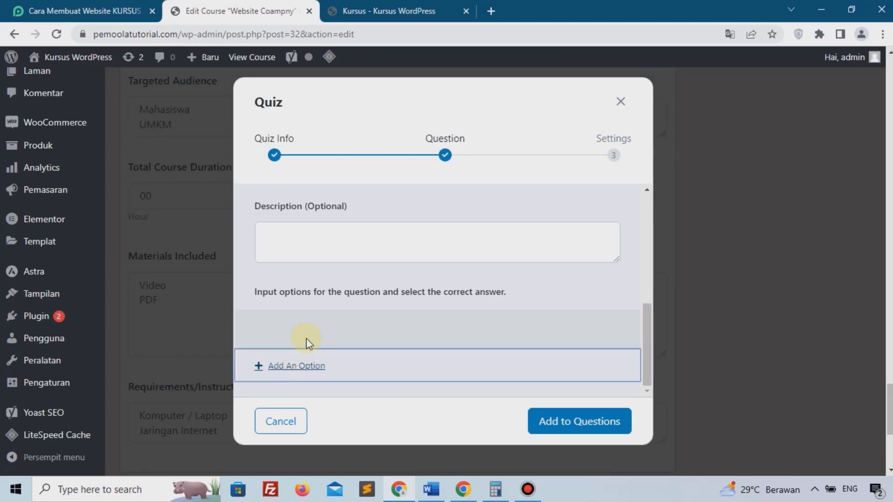
pyautogui.click(296, 370)
pyautogui.scroll(-4, 309, 344)
pyautogui.scroll(1, 306, 328)
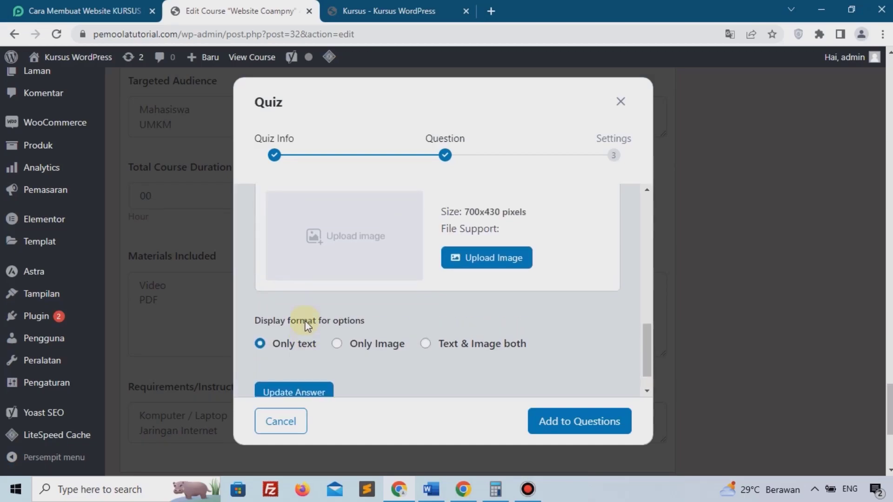
pyautogui.scroll(3, 308, 326)
pyautogui.scroll(-4, 308, 325)
pyautogui.scroll(8, 308, 326)
pyautogui.scroll(2, 307, 325)
pyautogui.scroll(-5, 305, 321)
pyautogui.scroll(-4, 305, 321)
pyautogui.scroll(3, 302, 316)
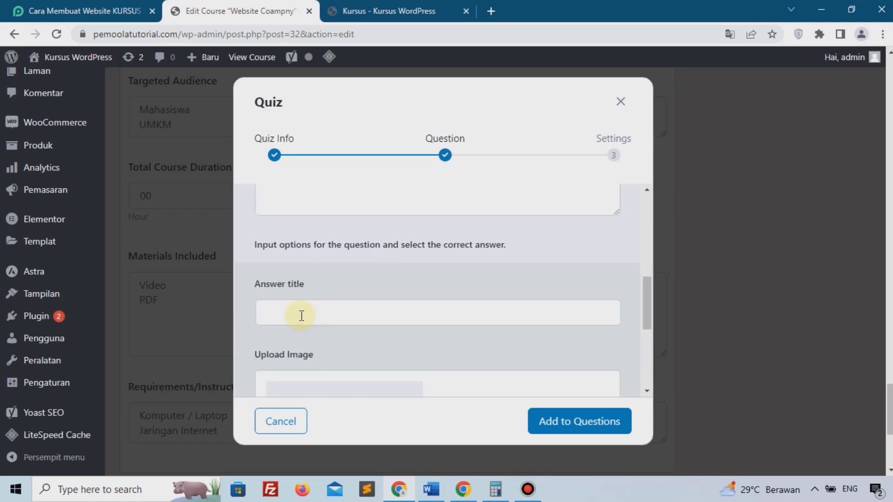
pyautogui.click(301, 315)
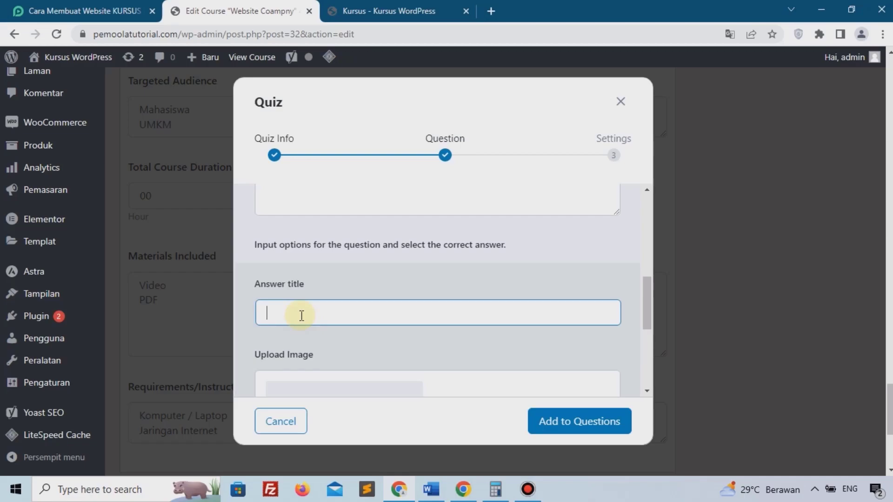
pyautogui.scroll(-2, 301, 316)
pyautogui.click(355, 217)
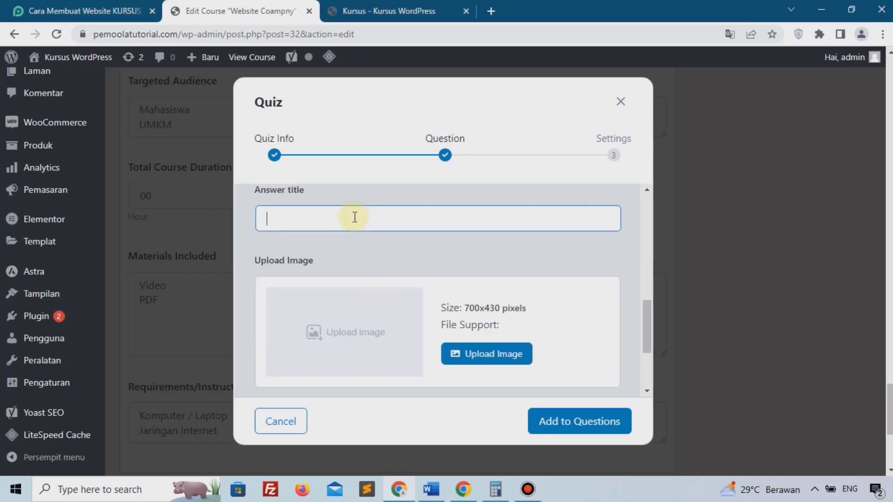
pyautogui.write('Content Manag')
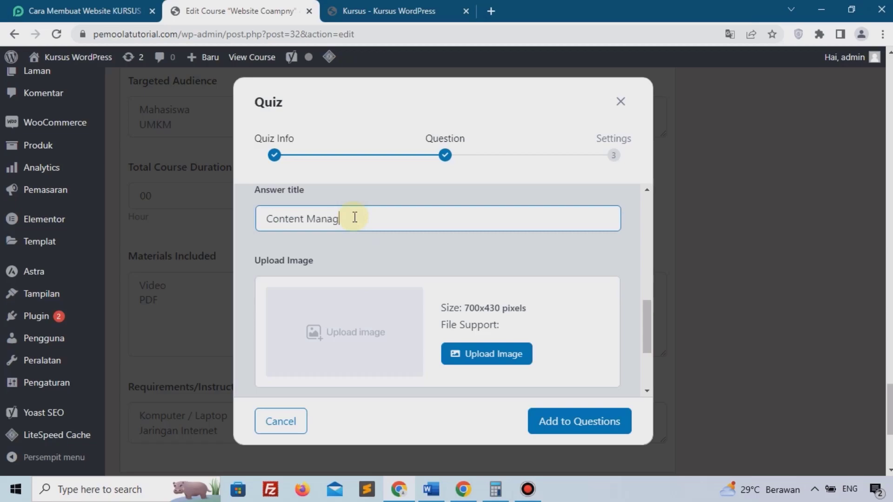
pyautogui.write('ment System')
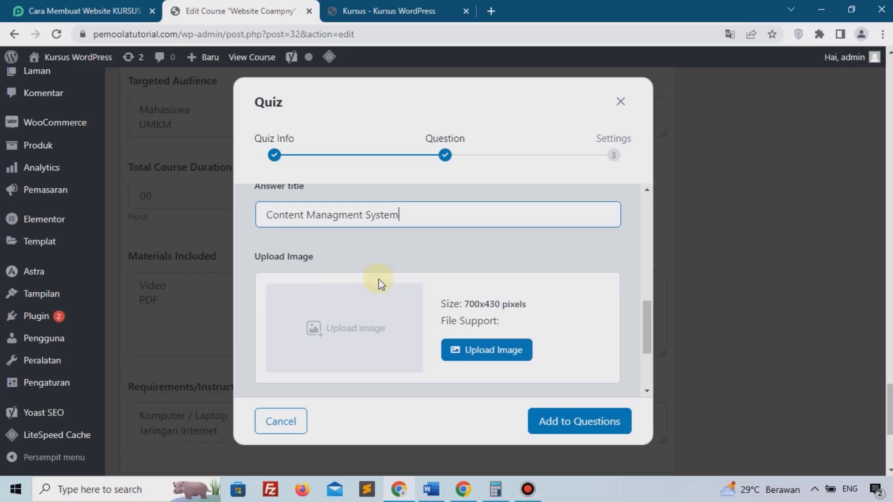
pyautogui.scroll(-3, 310, 339)
pyautogui.click(311, 359)
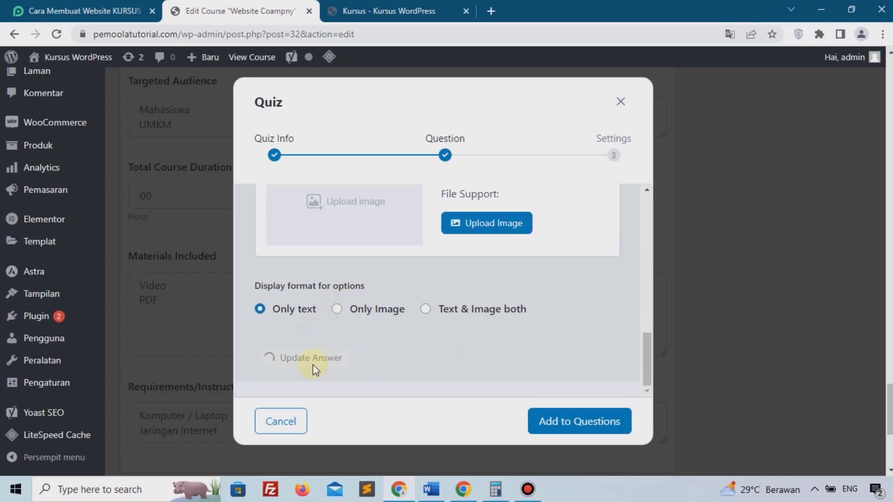
pyautogui.scroll(-3, 308, 292)
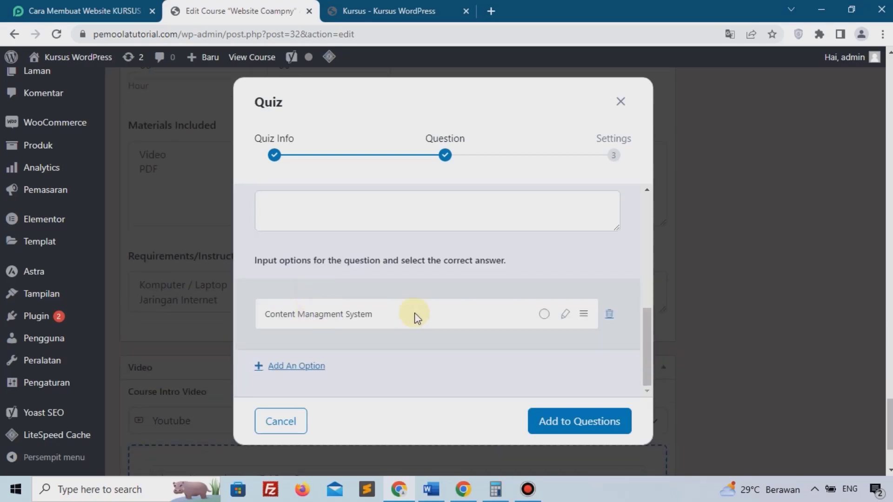
# Add a second answer option, 'Control Managemnt System'.
pyautogui.click(297, 367)
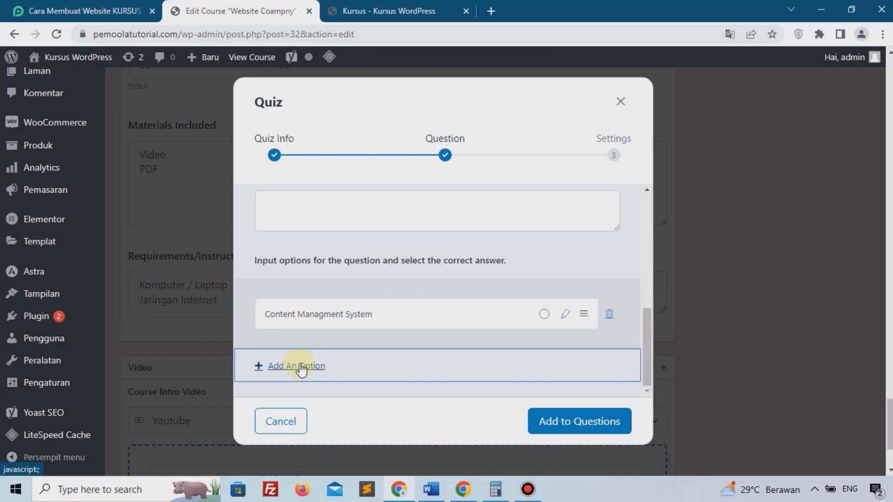
pyautogui.click(316, 331)
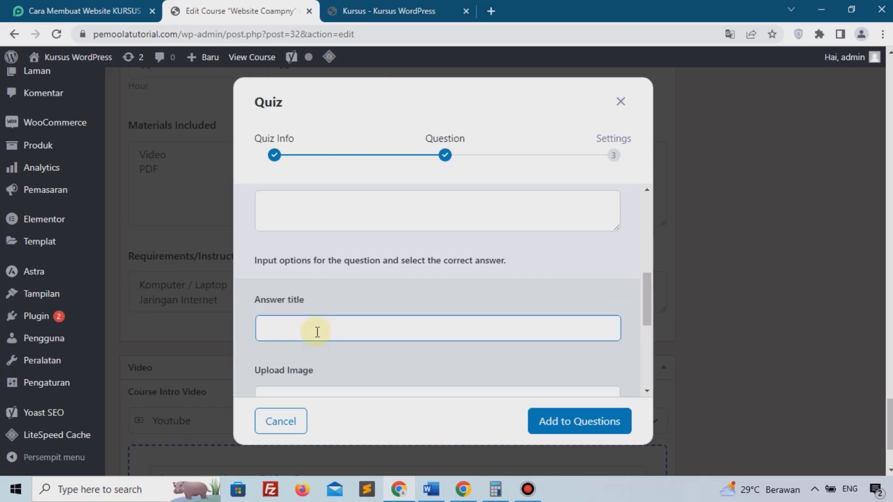
pyautogui.write('Control Manage')
pyautogui.press('BackSpace')
pyautogui.press('BackSpace')
pyautogui.press('BackSpace')
pyautogui.write('nagemnt ')
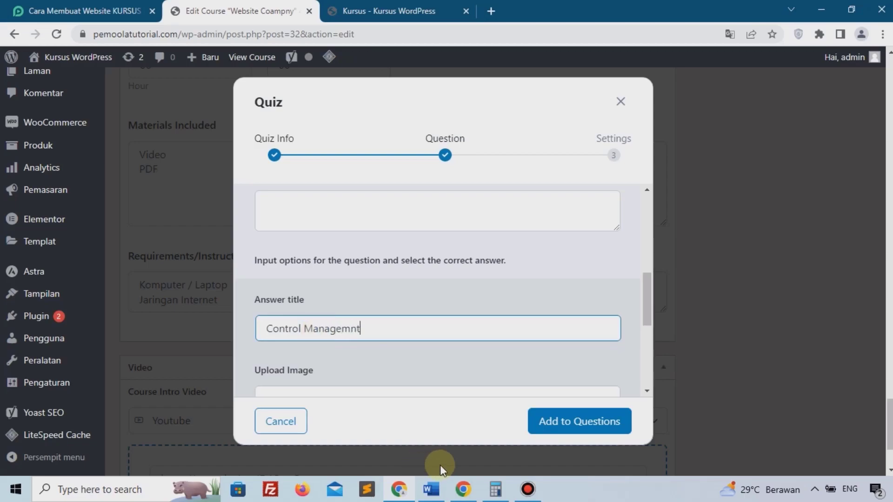
pyautogui.write('System')
pyautogui.scroll(-5, 392, 314)
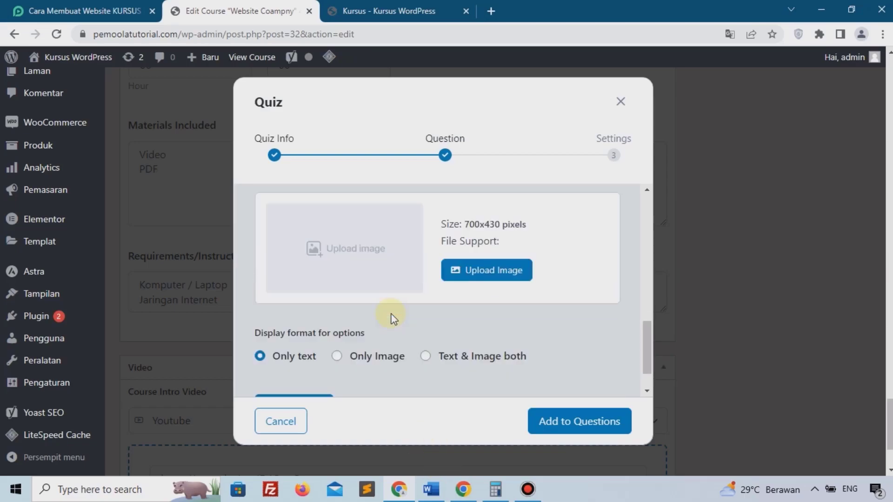
pyautogui.click(299, 363)
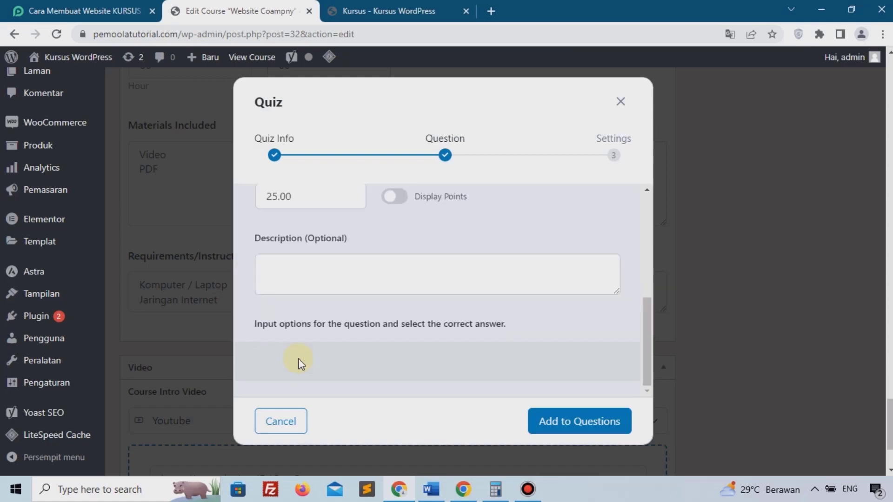
# Mark 'Content Managment System' as the correct answer and add the question to the quiz.
pyautogui.scroll(-3, 393, 310)
pyautogui.scroll(3, 393, 309)
pyautogui.scroll(-3, 393, 309)
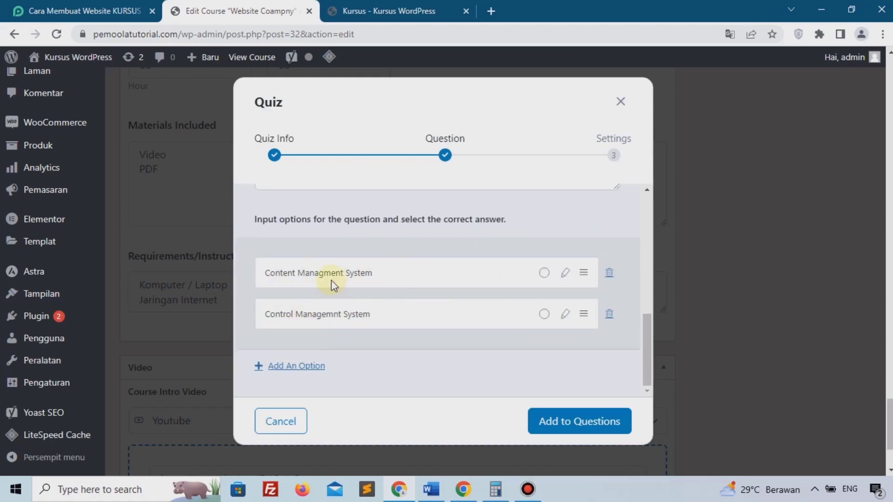
pyautogui.click(544, 275)
pyautogui.scroll(-3, 545, 279)
pyautogui.click(554, 428)
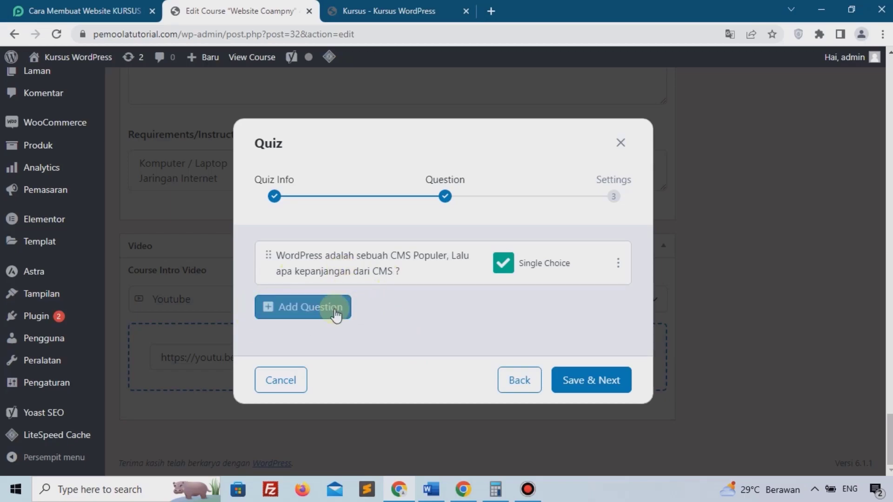
# Start an Open Ended second question reading 'Jelaskan Mengenai WordPress menurutmu ?'.
pyautogui.click(302, 308)
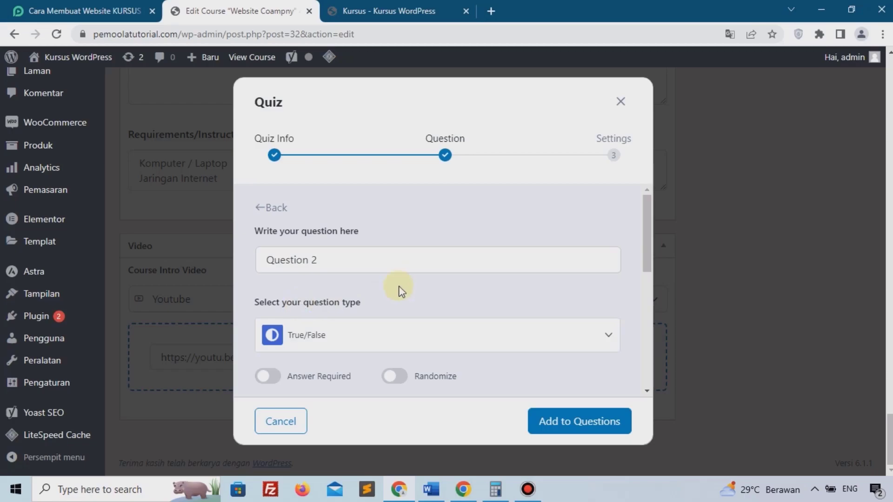
pyautogui.click(308, 332)
pyautogui.scroll(-4, 345, 324)
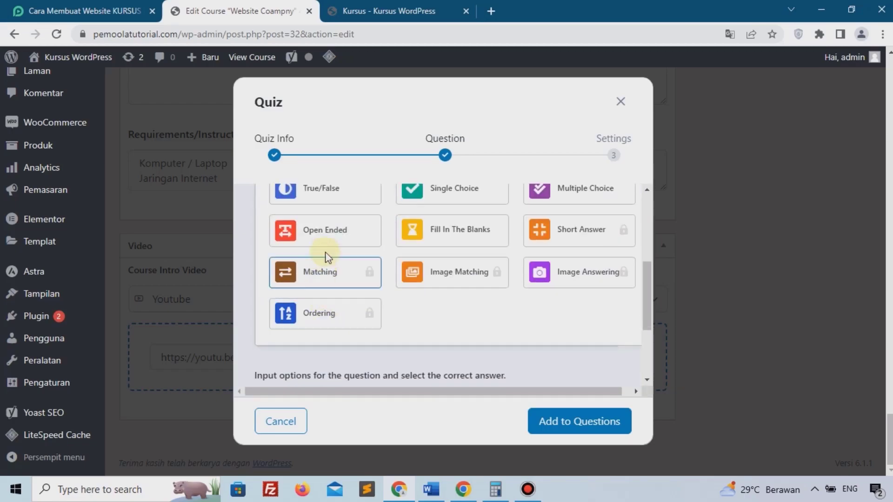
pyautogui.click(323, 243)
pyautogui.scroll(-1, 316, 244)
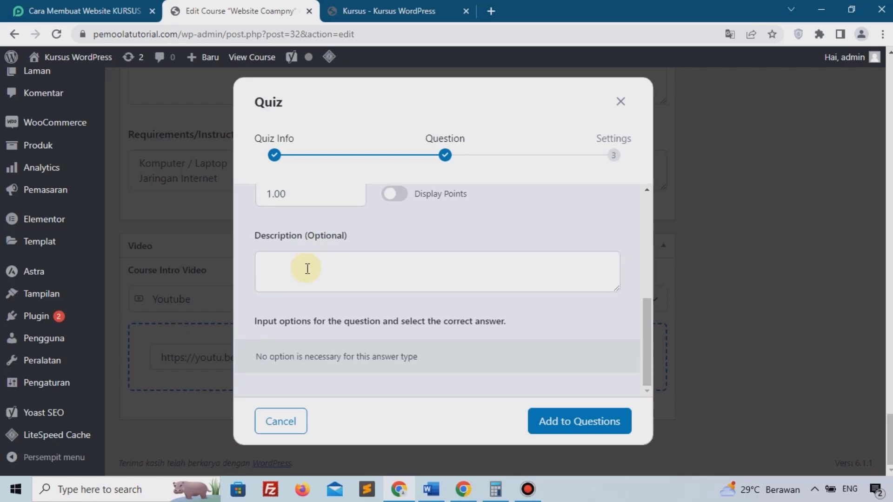
pyautogui.scroll(5, 307, 269)
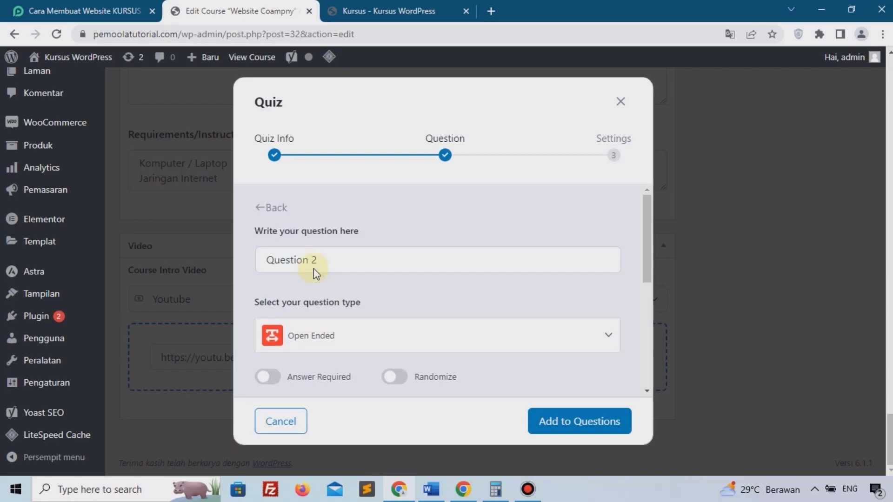
pyautogui.tripleClick(335, 269)
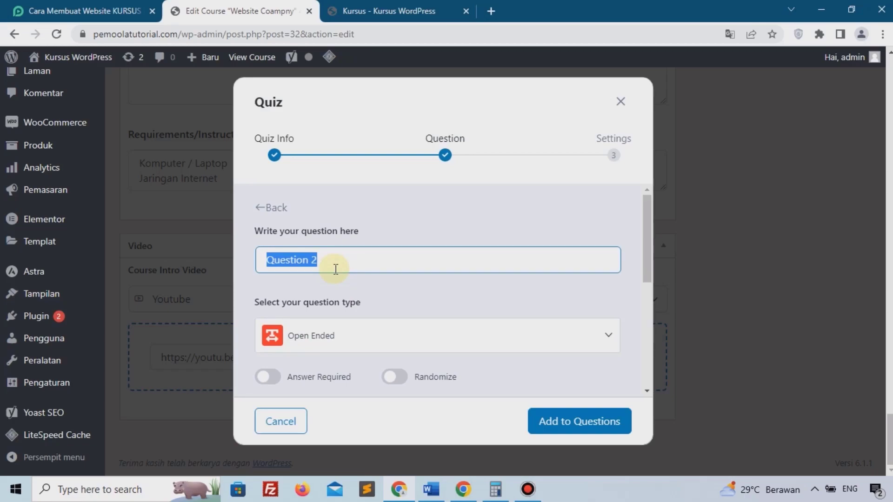
pyautogui.write('Jelaskan ')
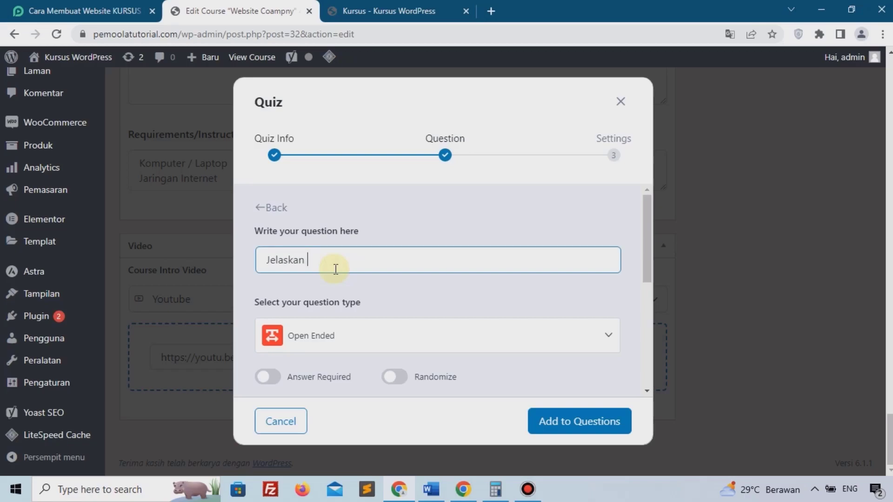
pyautogui.write('Mengai W')
pyautogui.press('BackSpace')
pyautogui.press('BackSpace')
pyautogui.press('BackSpace')
pyautogui.press('BackSpace')
pyautogui.write('enai WordPress ')
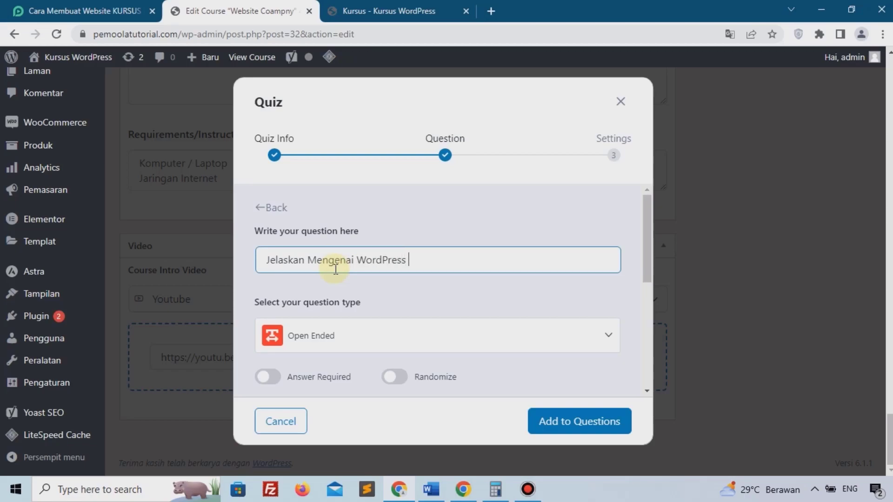
pyautogui.write('menurutmu')
# Turn on Answer Required and Randomize, set 75.00 points, and add it to the quiz.
pyautogui.scroll(-2, 336, 268)
pyautogui.click(266, 311)
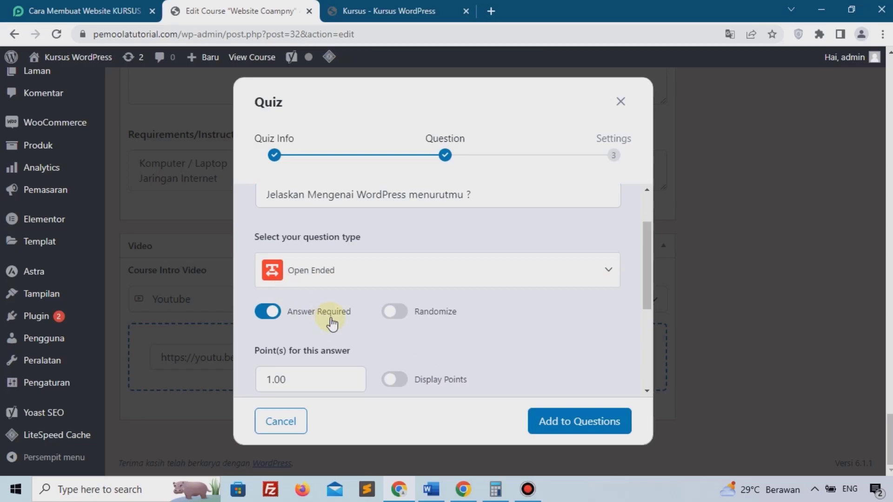
pyautogui.scroll(-2, 332, 324)
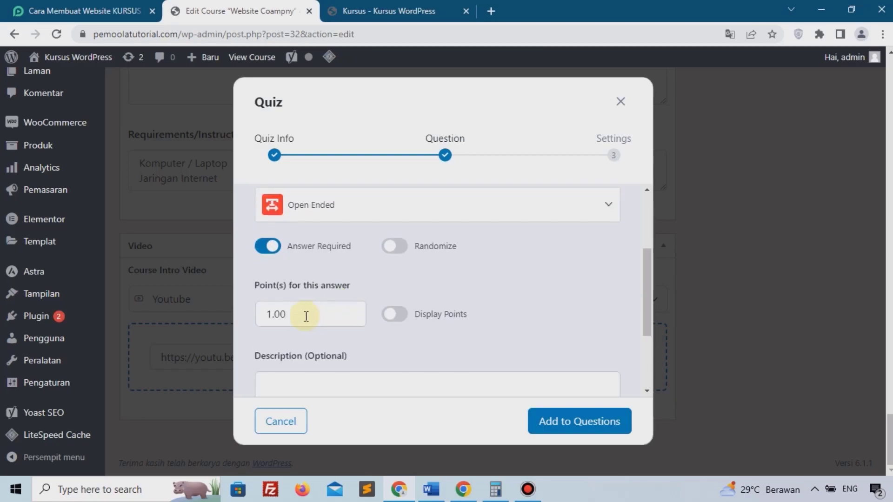
pyautogui.click(384, 257)
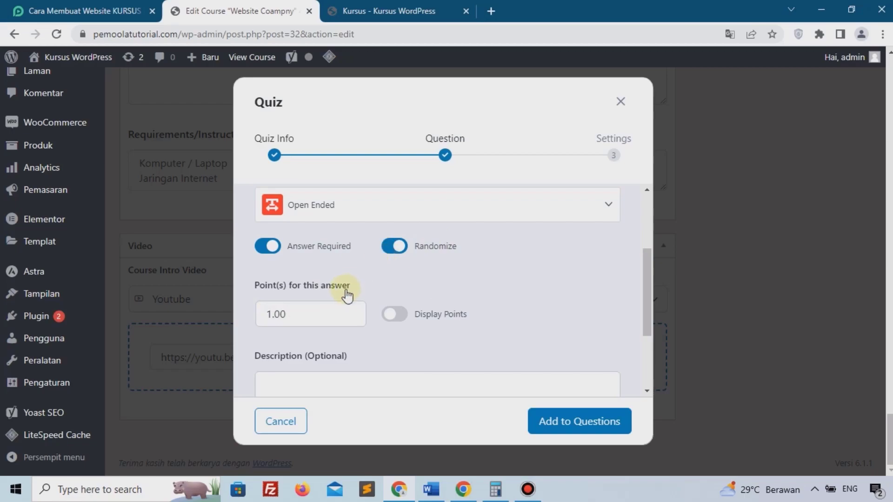
pyautogui.click(301, 308)
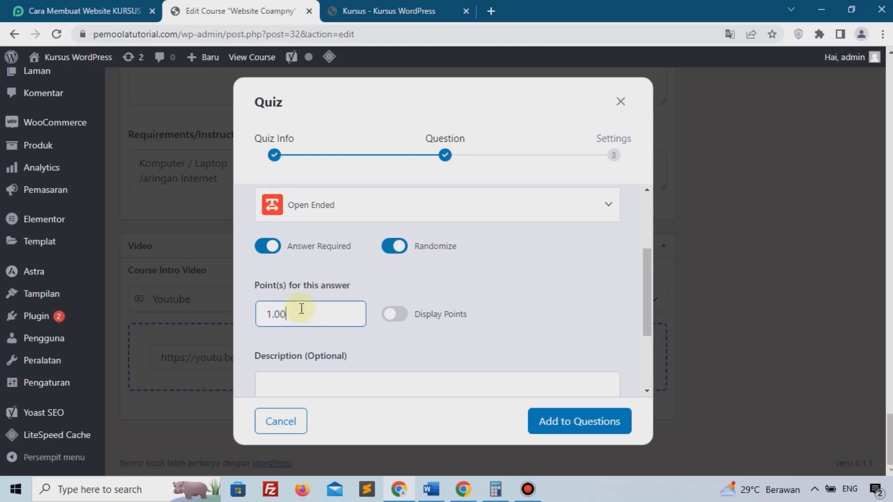
pyautogui.press('BackSpace')
pyautogui.press('BackSpace')
pyautogui.press('BackSpace')
pyautogui.press('BackSpace')
pyautogui.write('75.00')
pyautogui.scroll(-3, 315, 360)
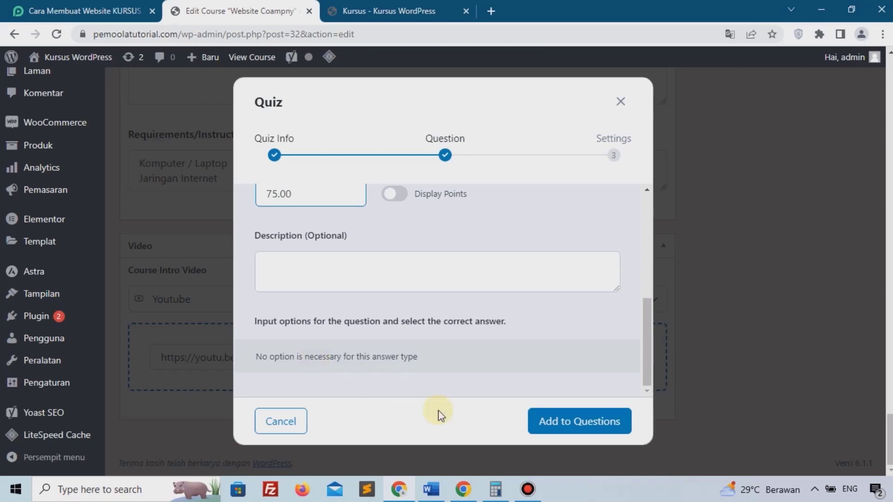
pyautogui.click(558, 424)
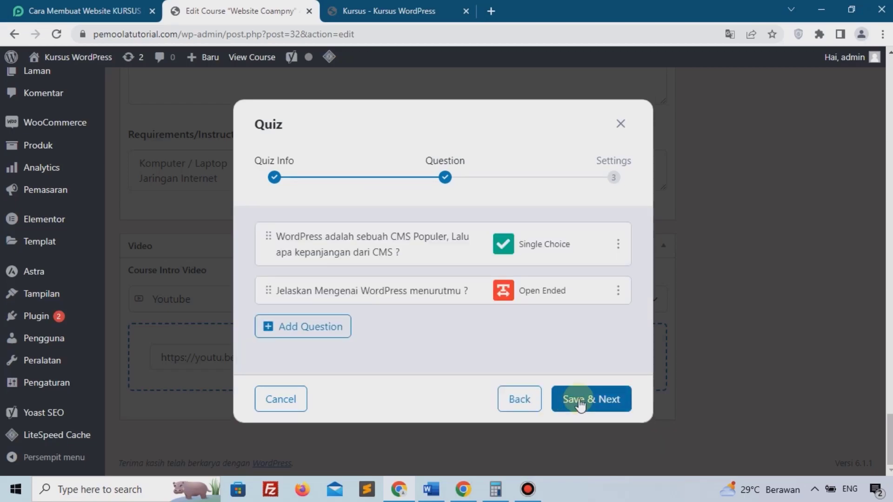
# Set the quiz time limit to 5 Minutes.
pyautogui.click(578, 401)
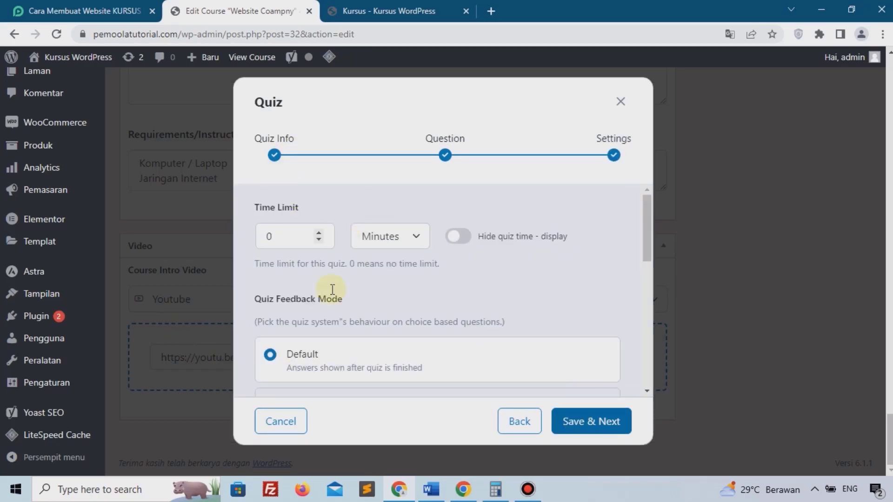
pyautogui.click(273, 237)
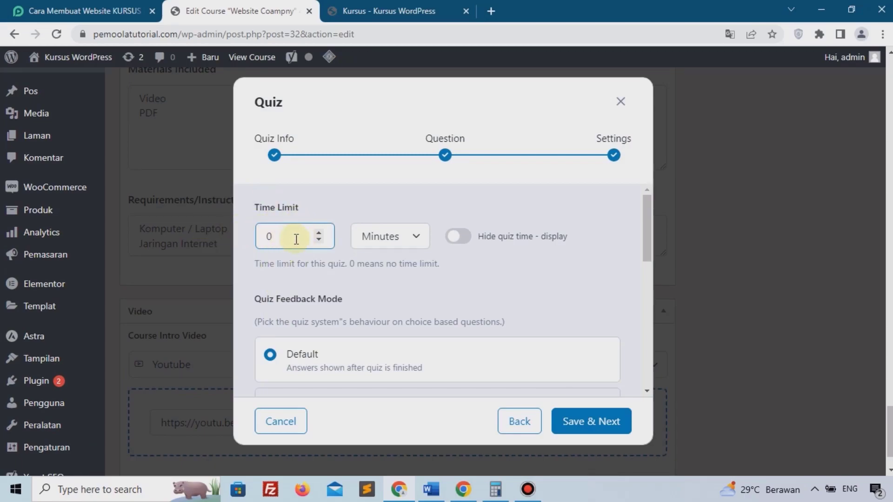
pyautogui.click(317, 234)
pyautogui.click(318, 235)
pyautogui.click(318, 234)
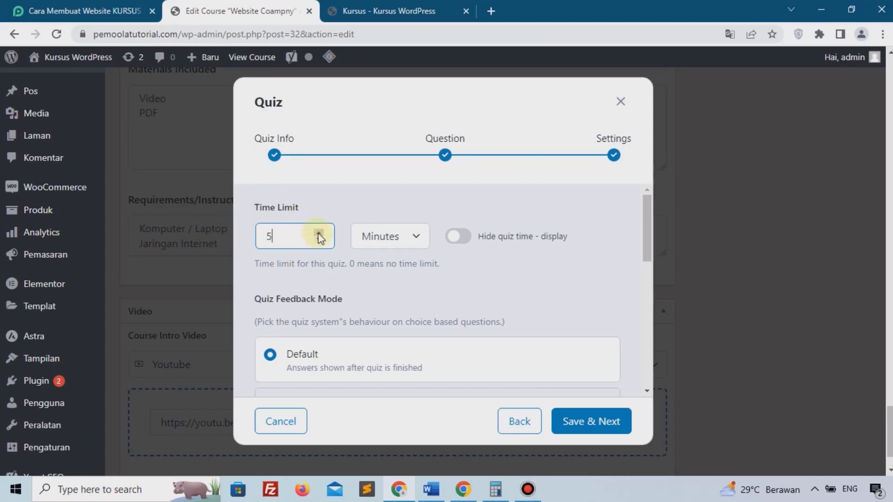
pyautogui.click(399, 242)
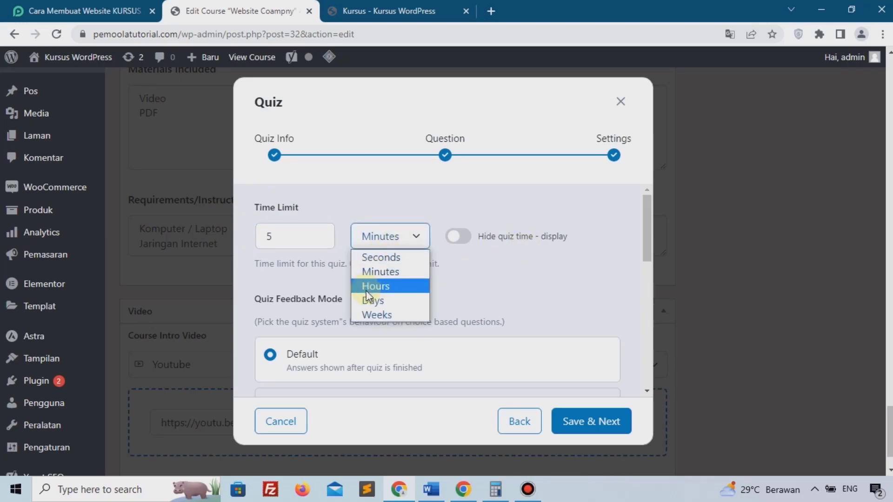
pyautogui.click(467, 279)
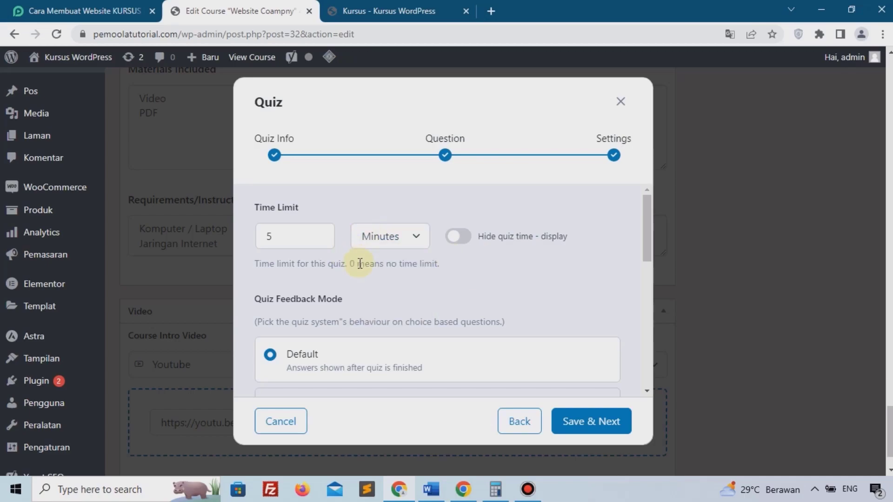
# Set the quiz passing grade to 75%.
pyautogui.scroll(-3, 360, 246)
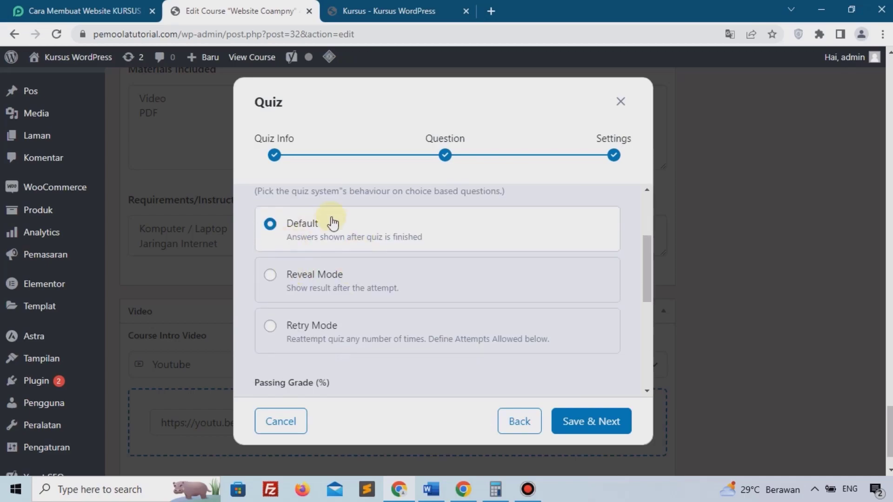
pyautogui.scroll(-3, 325, 291)
pyautogui.click(289, 278)
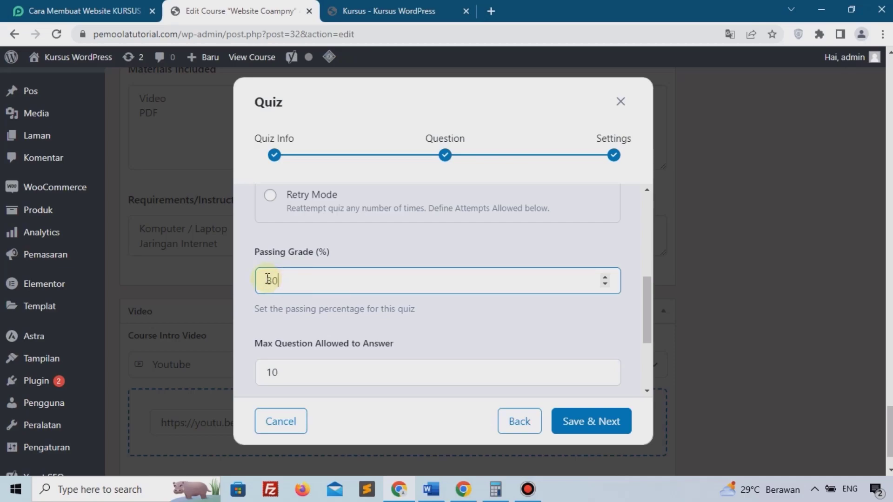
pyautogui.moveTo(282, 282); pyautogui.dragTo(267, 279)
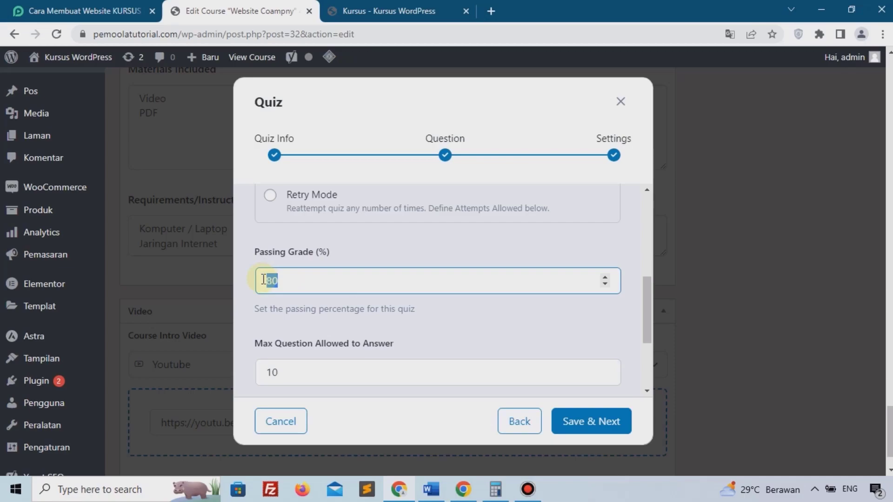
pyautogui.click(283, 306)
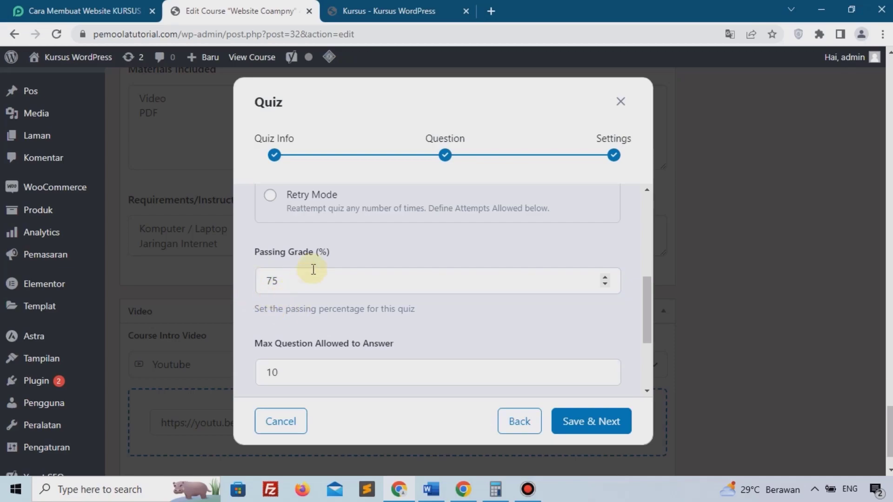
# Set Max Question Allowed to Answer to 1 and expand Advance Settings.
pyautogui.scroll(-3, 305, 288)
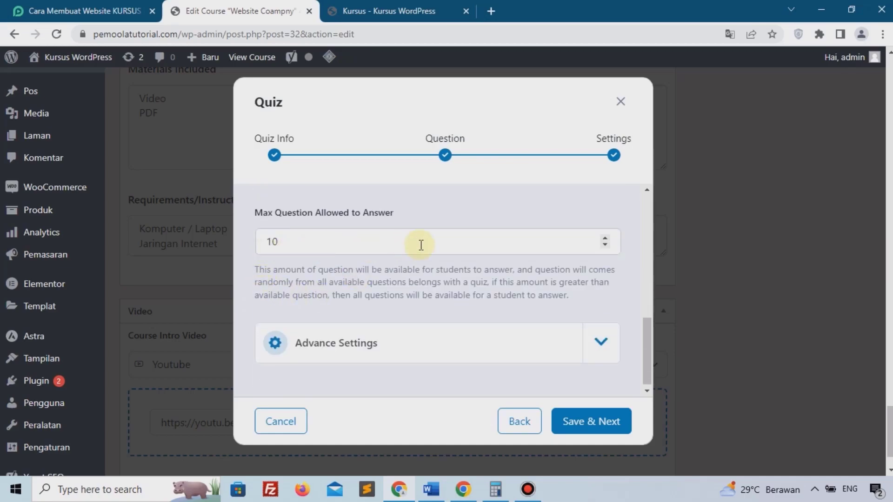
pyautogui.moveTo(318, 282)
pyautogui.mouseDown()
pyautogui.moveTo(478, 280)
pyautogui.moveTo(344, 263)
pyautogui.moveTo(327, 275)
pyautogui.mouseUp()
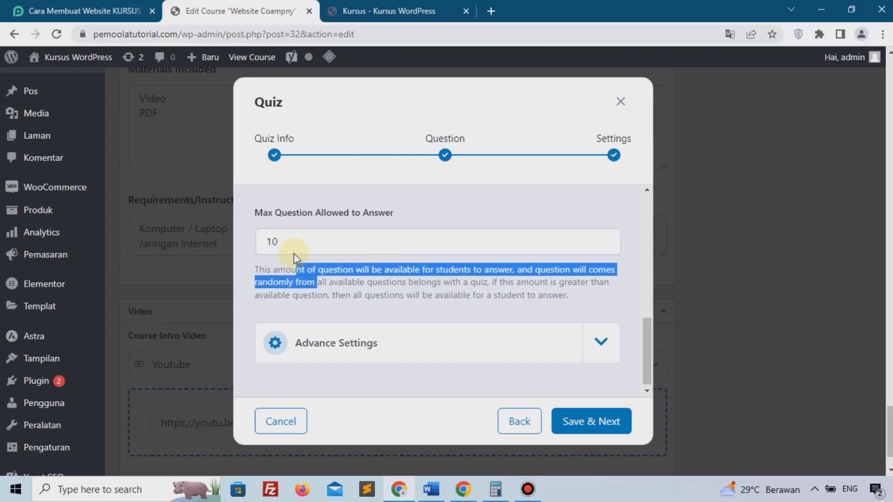
pyautogui.click(398, 243)
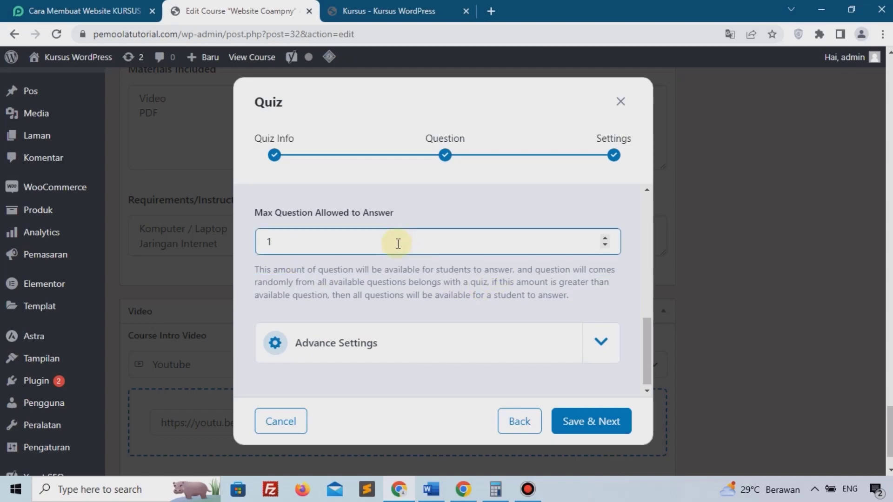
pyautogui.click(386, 276)
pyautogui.scroll(-1, 390, 279)
pyautogui.click(476, 345)
pyautogui.scroll(-3, 473, 339)
pyautogui.scroll(1, 297, 200)
pyautogui.scroll(1, 299, 207)
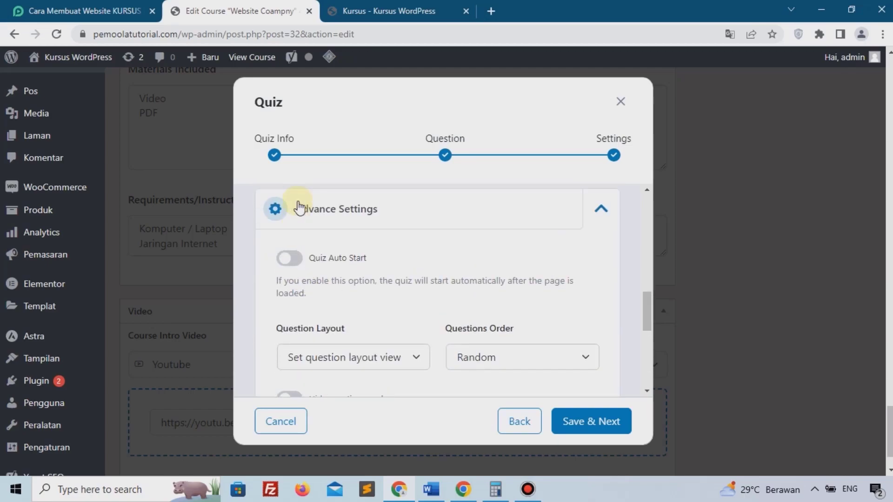
pyautogui.scroll(-5, 465, 344)
# Save the Pengetahuan Dasar quiz settings and return to the Website Company course editor.
pyautogui.click(582, 421)
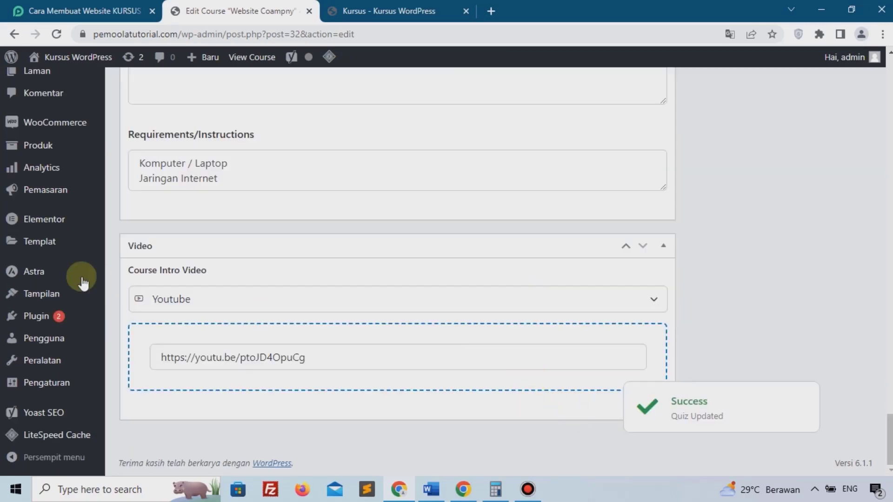
pyautogui.scroll(7, 502, 311)
pyautogui.scroll(20, 781, 235)
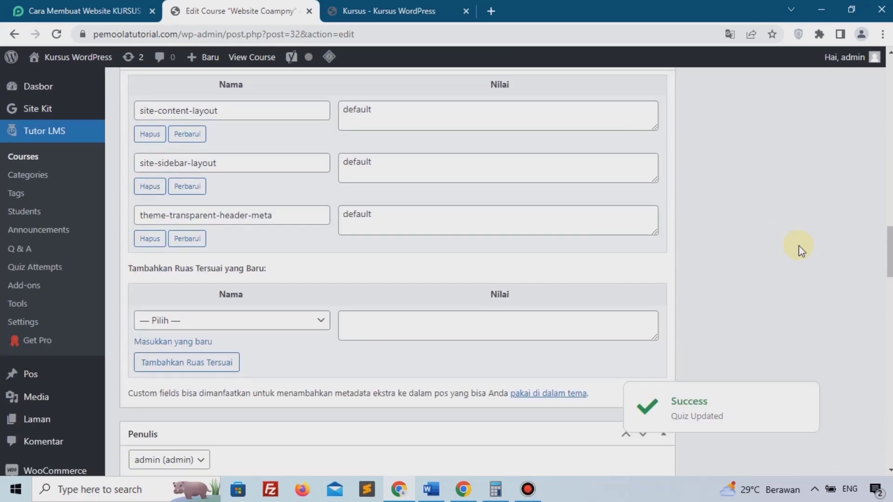
pyautogui.scroll(4, 818, 246)
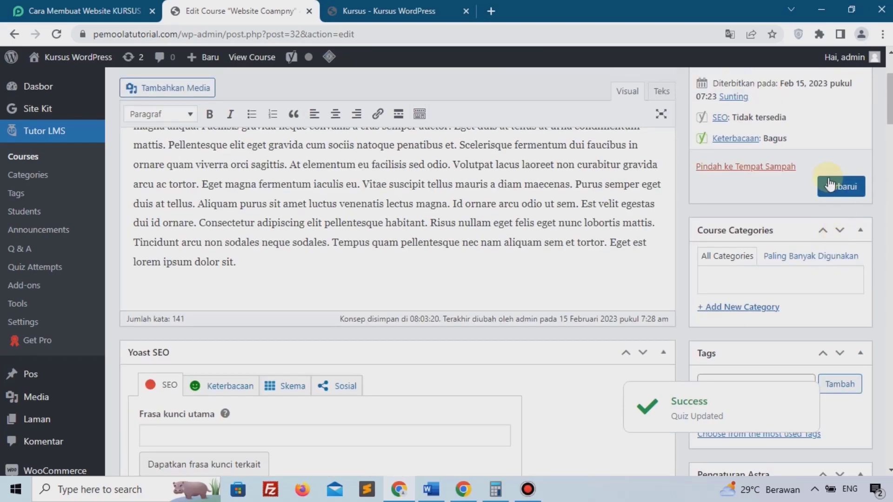
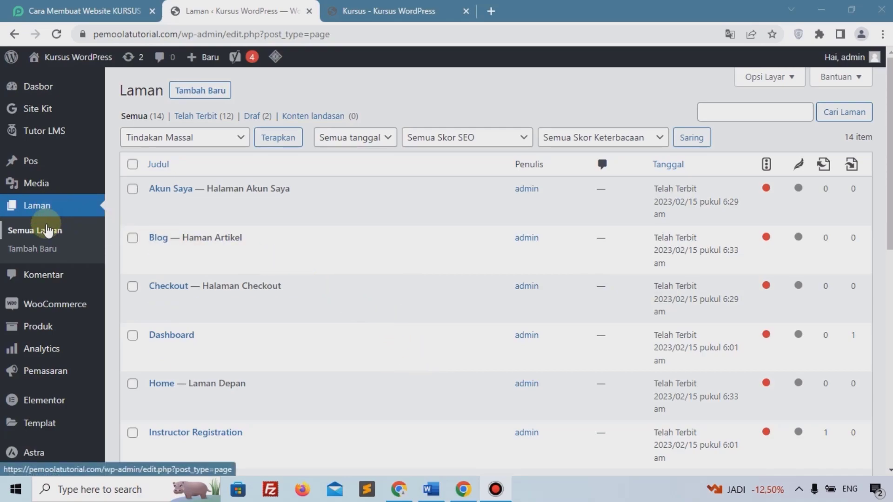
# Open the Home page in the Elementor builder.
pyautogui.scroll(-5, 265, 233)
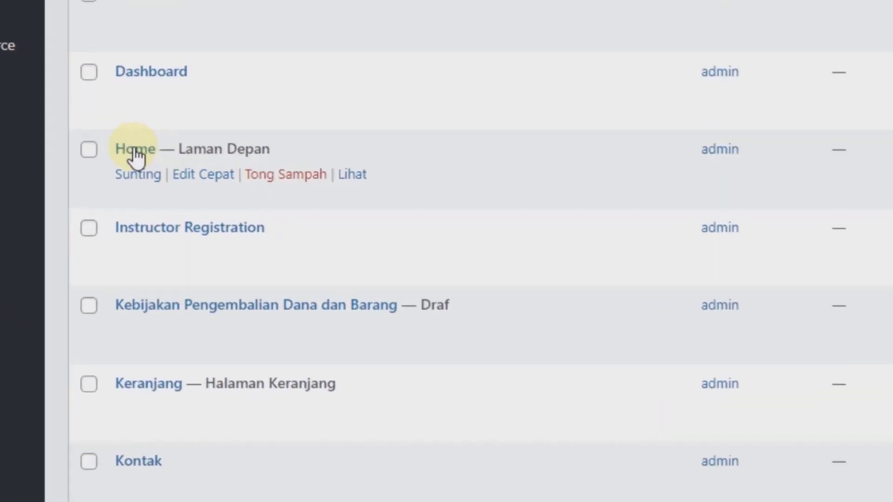
pyautogui.click(118, 157)
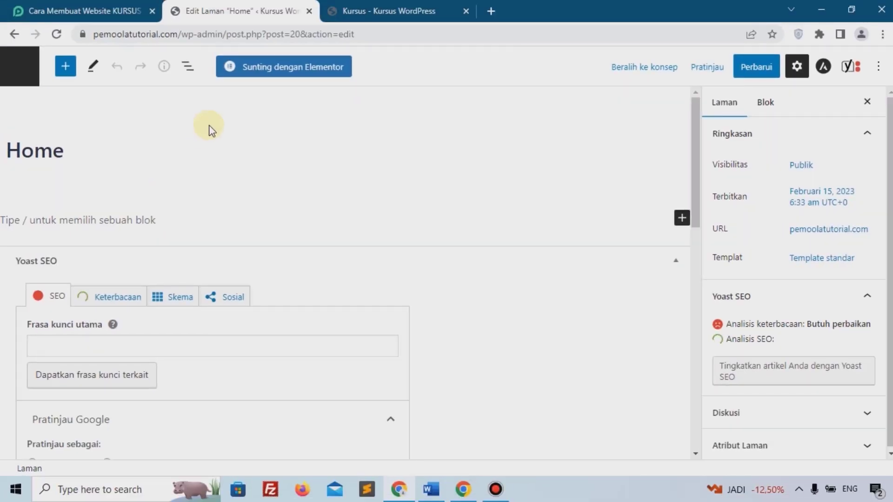
pyautogui.click(285, 72)
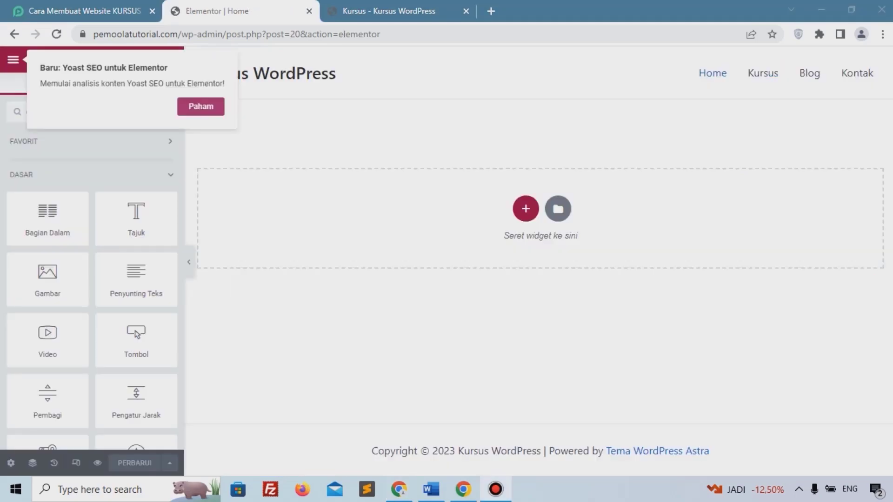
# Add a two-column section with Tinggi Minimal height of 400 px.
pyautogui.click(524, 207)
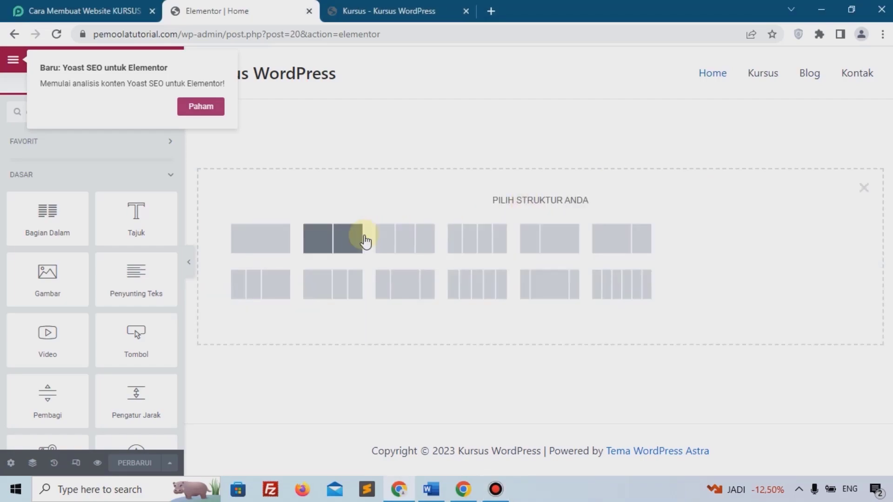
pyautogui.click(365, 242)
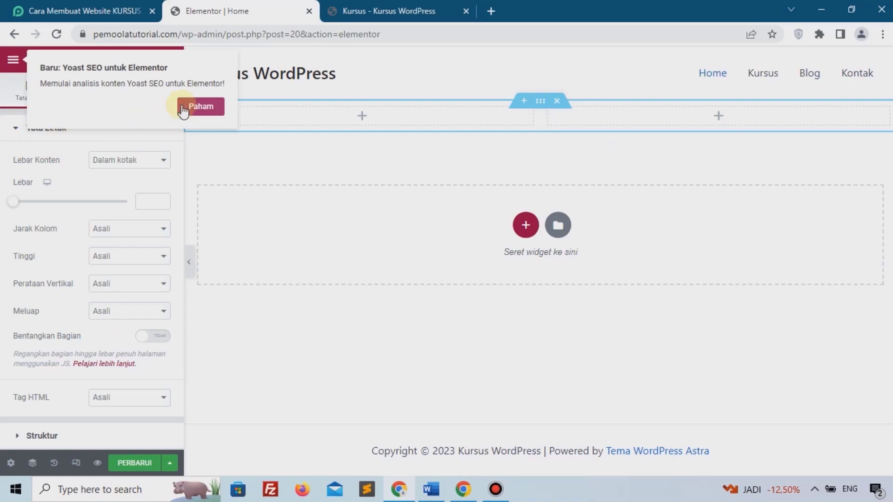
pyautogui.click(201, 106)
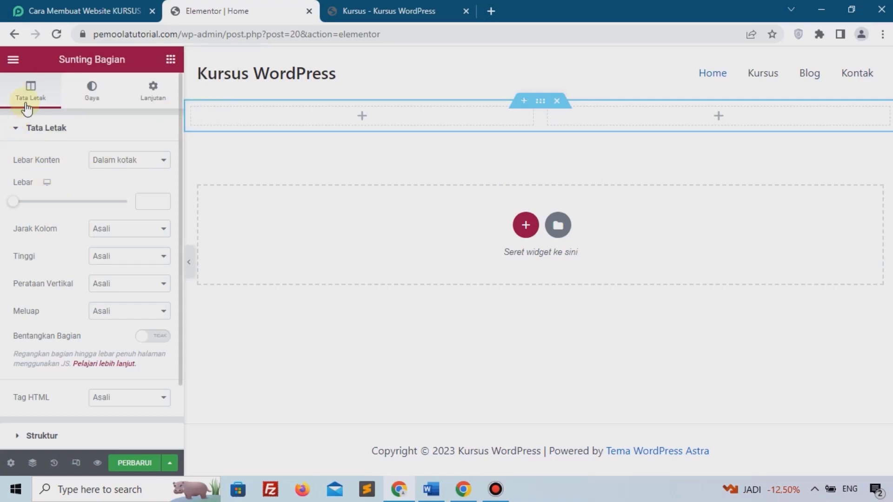
pyautogui.click(110, 285)
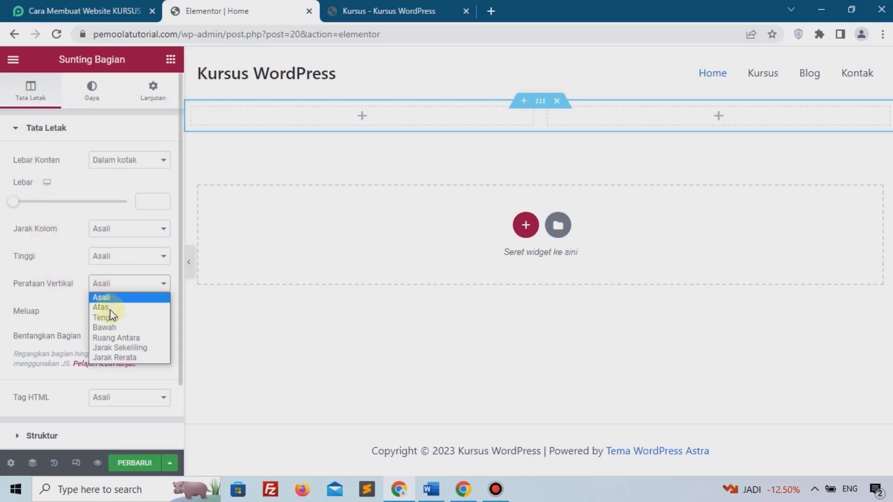
pyautogui.click(69, 255)
pyautogui.click(109, 257)
pyautogui.click(111, 290)
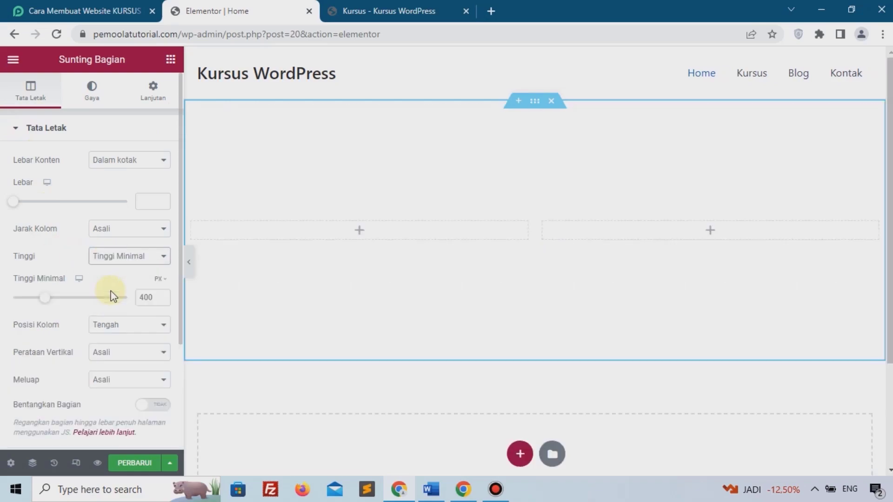
# Upload the CMS illustration as an image in the right column, and place a heading widget in the left column.
pyautogui.click(716, 233)
pyautogui.moveTo(40, 277); pyautogui.dragTo(649, 241)
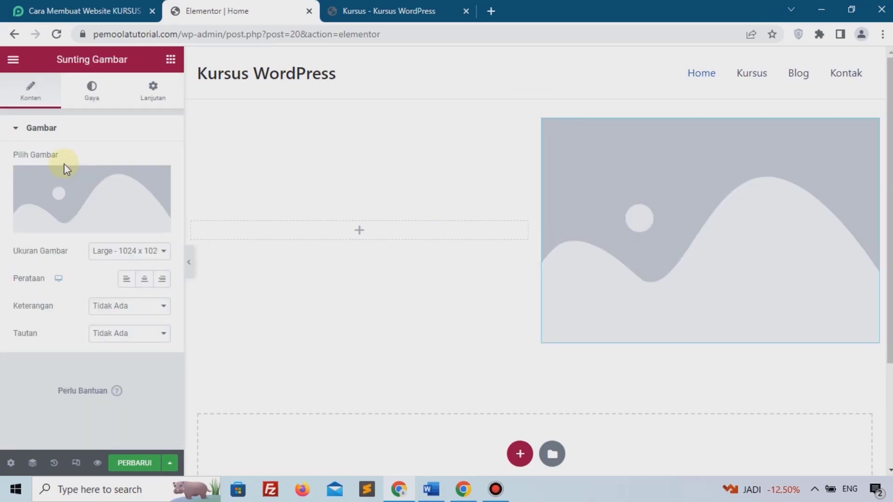
pyautogui.click(61, 185)
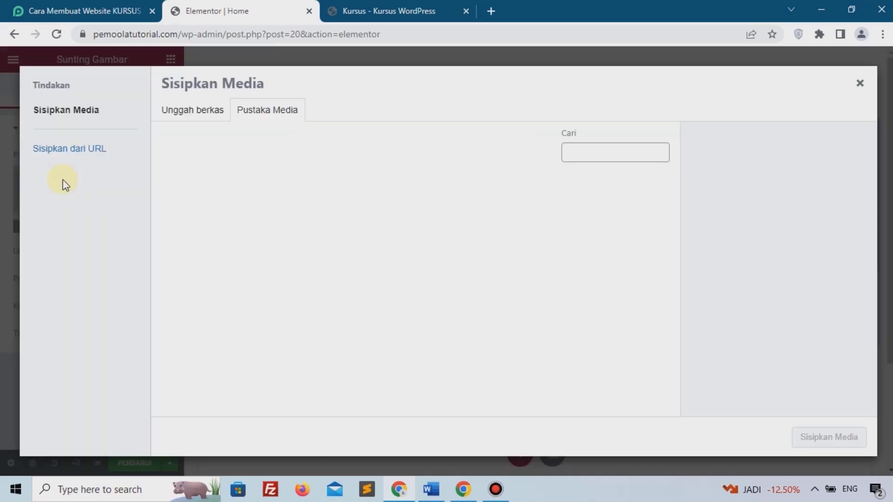
pyautogui.click(205, 111)
pyautogui.click(501, 281)
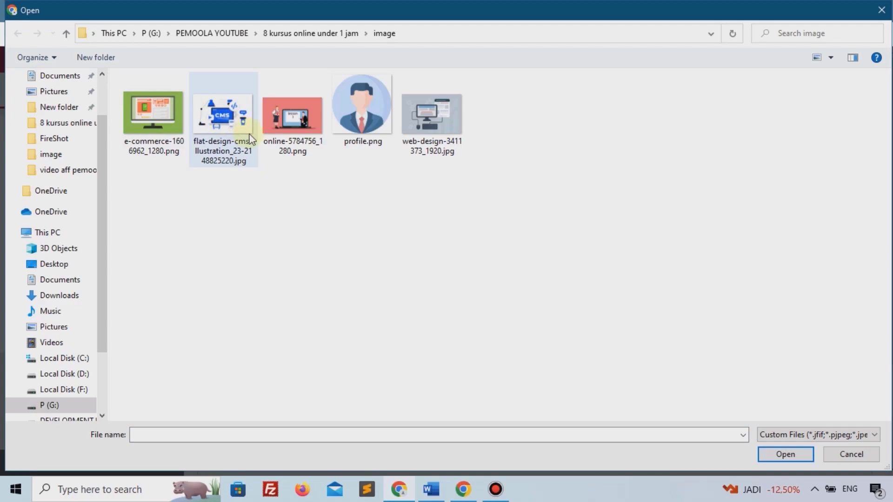
pyautogui.click(229, 124)
pyautogui.click(782, 458)
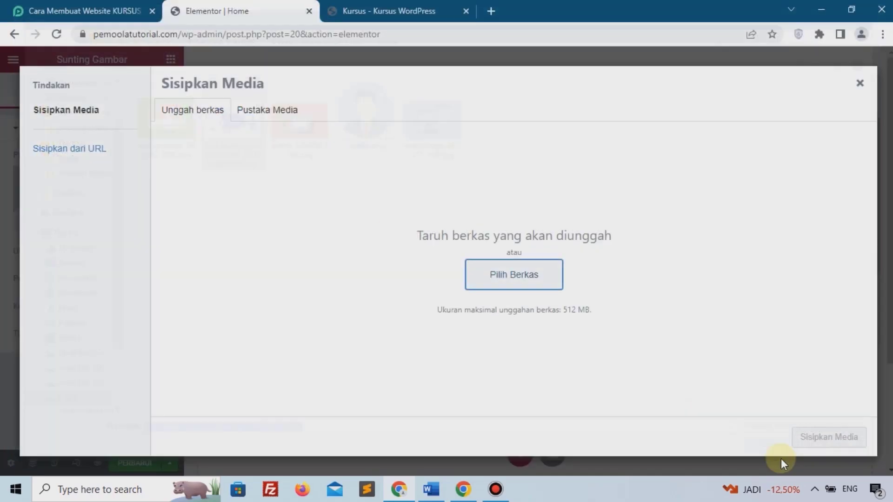
pyautogui.click(824, 436)
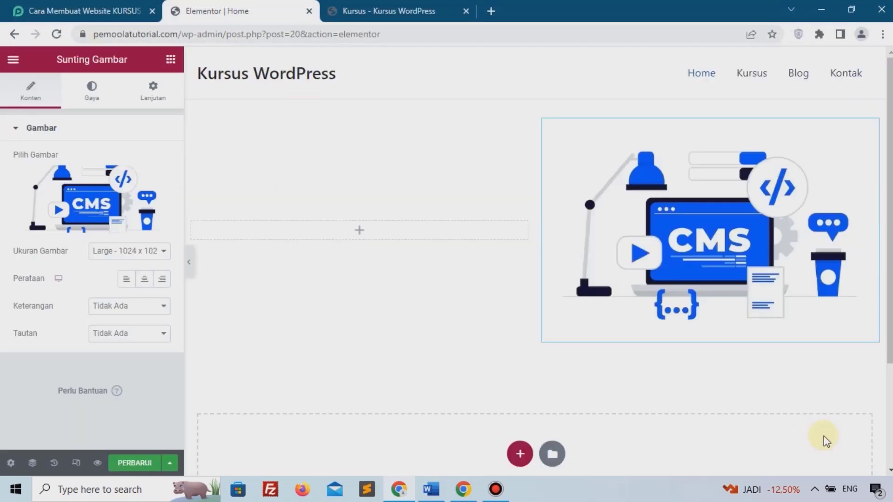
pyautogui.click(369, 232)
pyautogui.moveTo(135, 216); pyautogui.dragTo(369, 228)
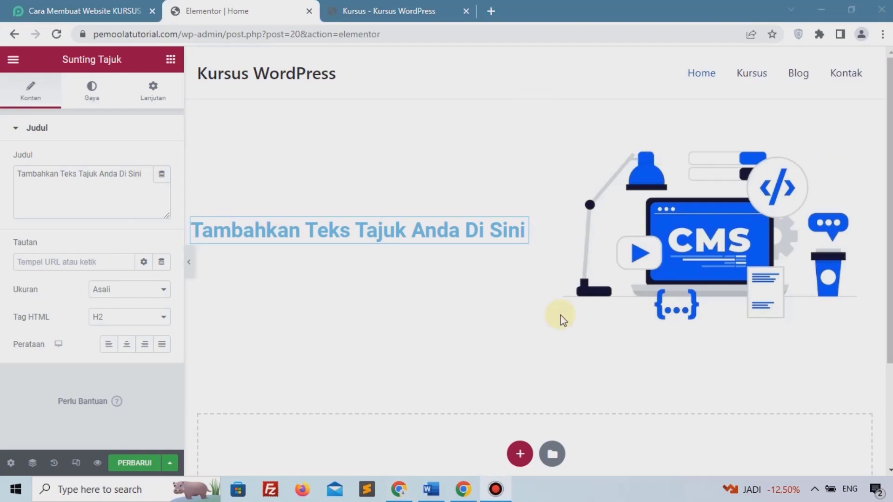
# Change the heading text to 'Patform Kursus Website WordPress Terbaik Indonesia'.
pyautogui.click(82, 198)
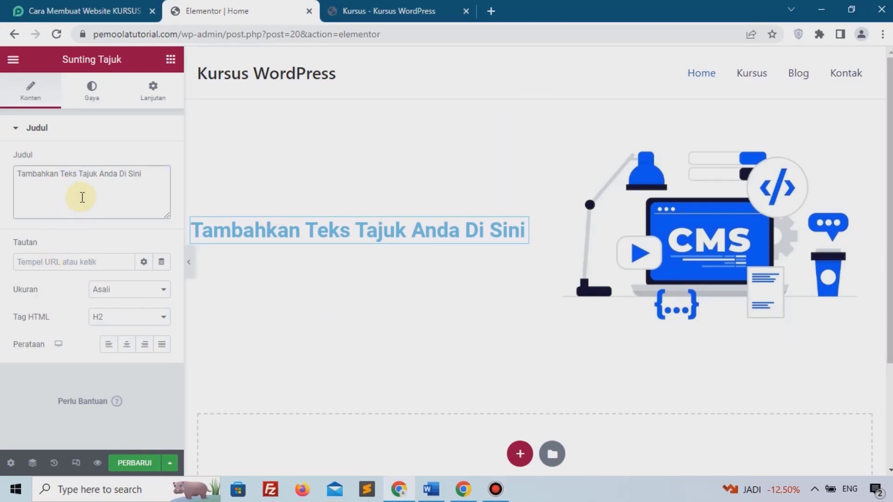
pyautogui.hotkey('ctrl', 'a')
pyautogui.write('Pa')
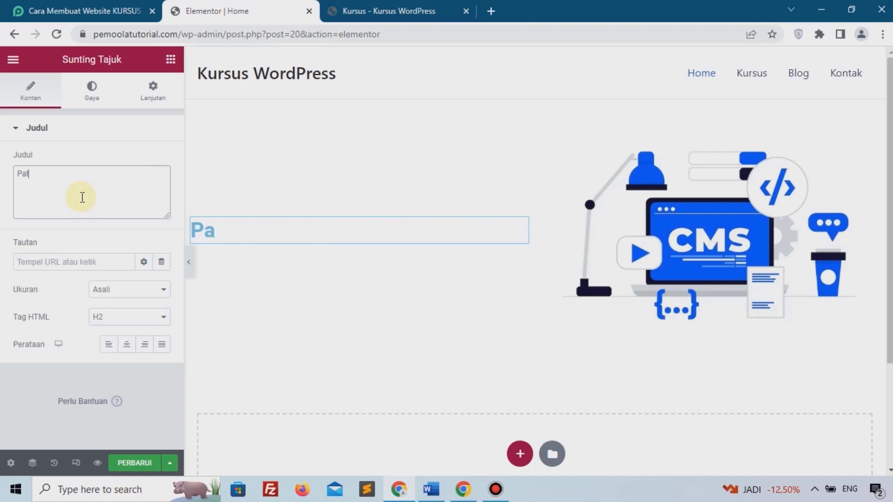
pyautogui.write('tform Kursus Website')
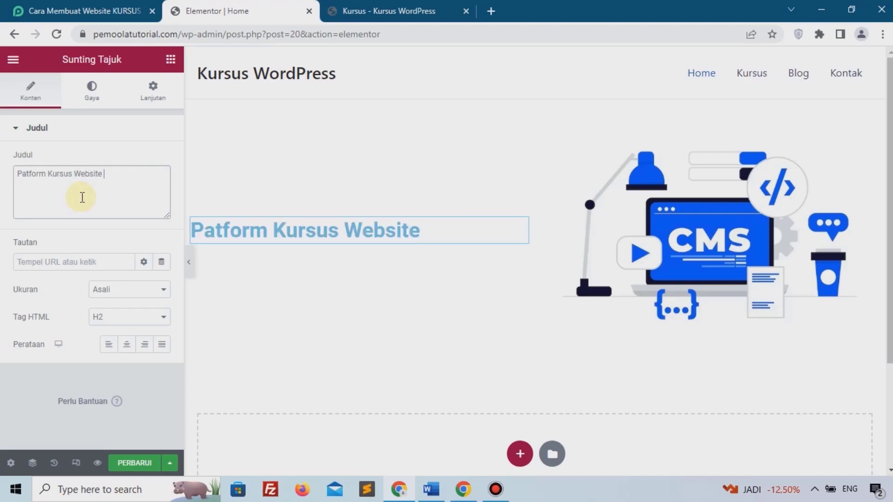
pyautogui.write(' WordPre')
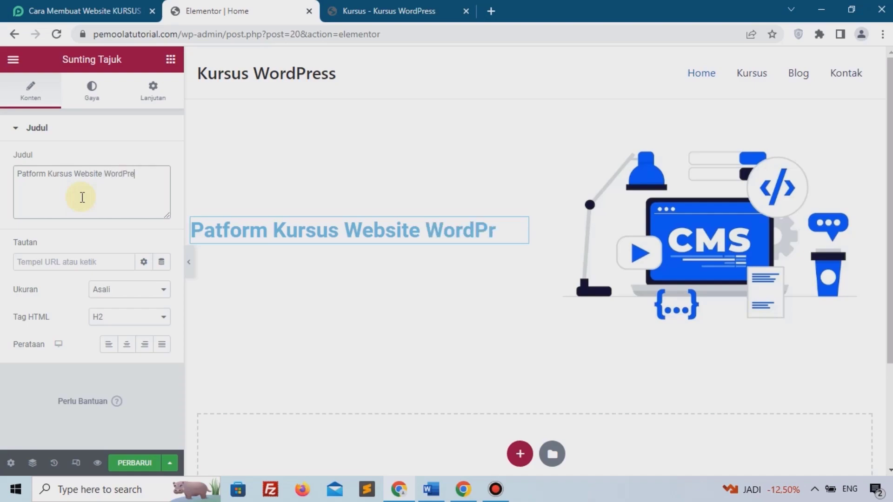
pyautogui.write('ss Terbaik Indonesia')
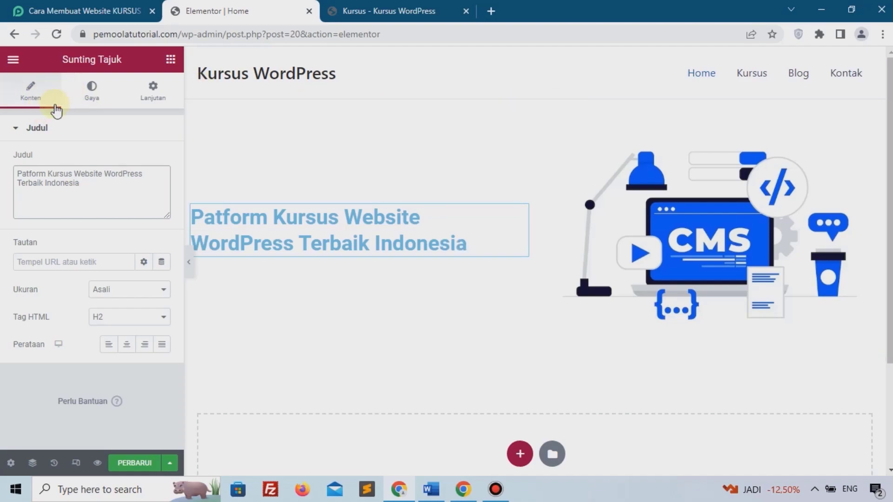
# Add a text paragraph below reading 'Onlinekan bisnis anda sekarang juga dengan website'.
pyautogui.click(171, 60)
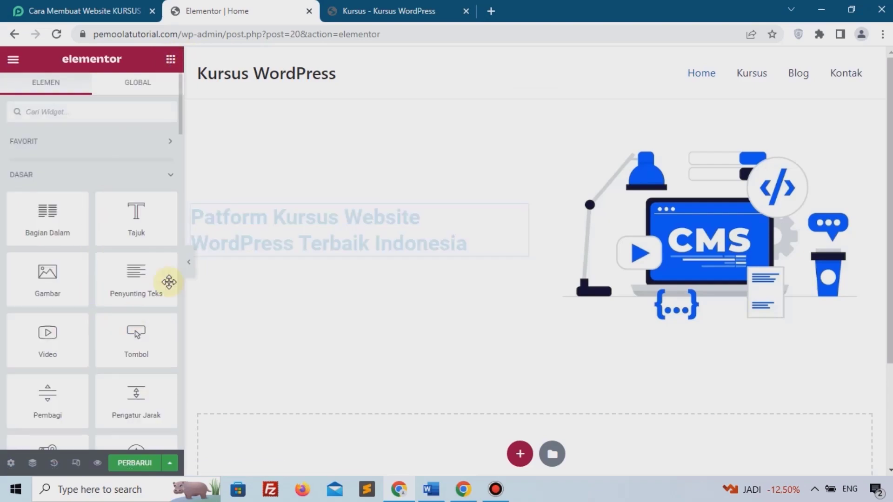
pyautogui.moveTo(144, 289); pyautogui.dragTo(246, 255)
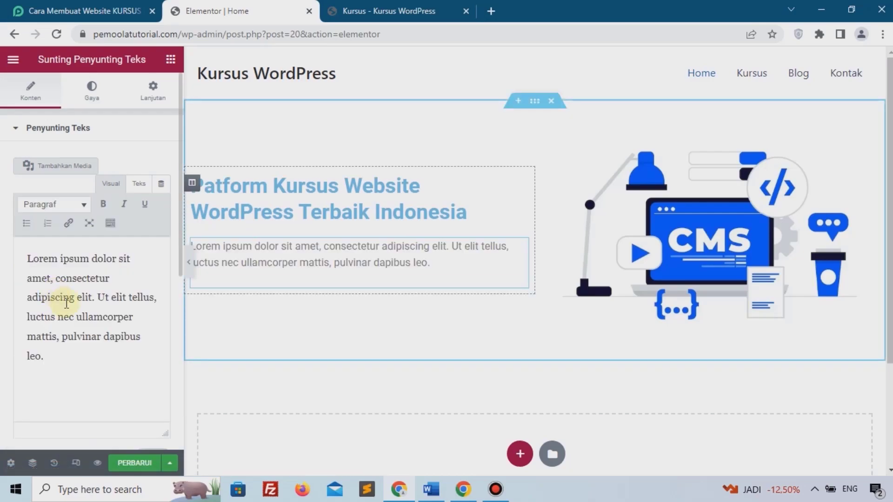
pyautogui.tripleClick(66, 302)
pyautogui.write('On')
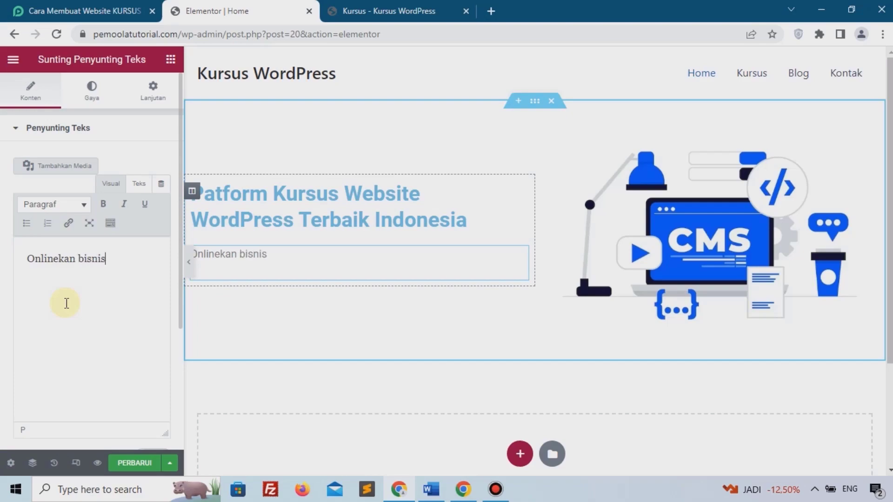
pyautogui.write('linekan bisnis anda sekarang juga de')
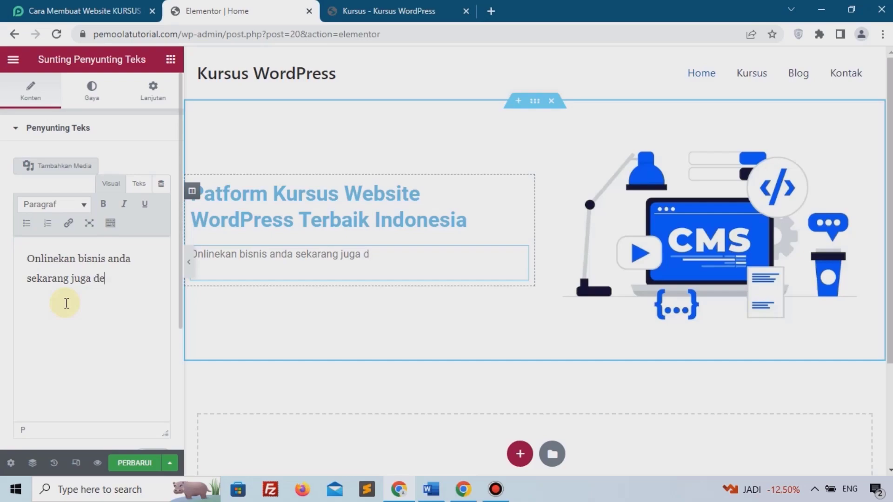
pyautogui.write('ngan websie')
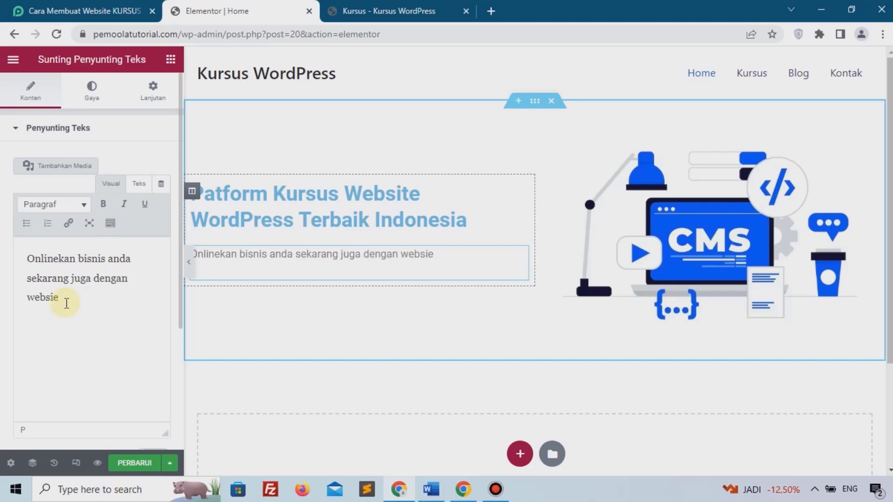
pyautogui.press('BackSpace')
pyautogui.press('BackSpace')
pyautogui.write('te')
pyautogui.press('BackSpace')
pyautogui.write('ite')
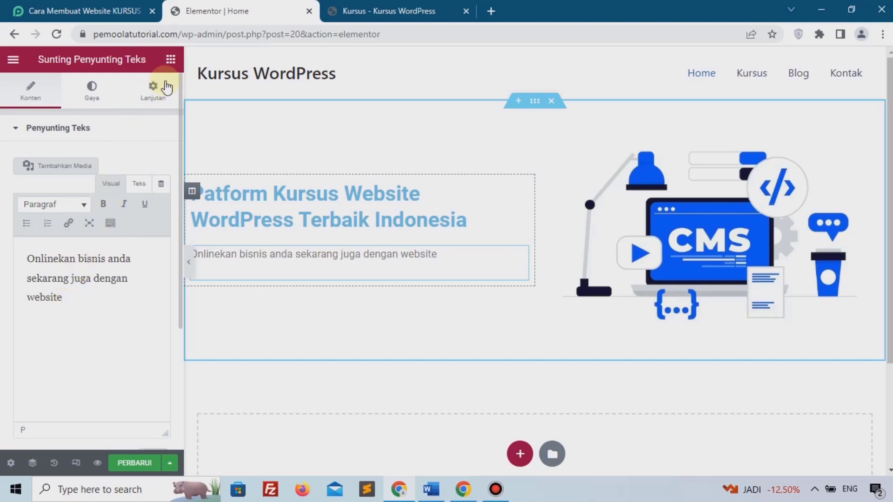
# Add a button labelled 'Lihat Kursus' below the paragraph.
pyautogui.click(170, 60)
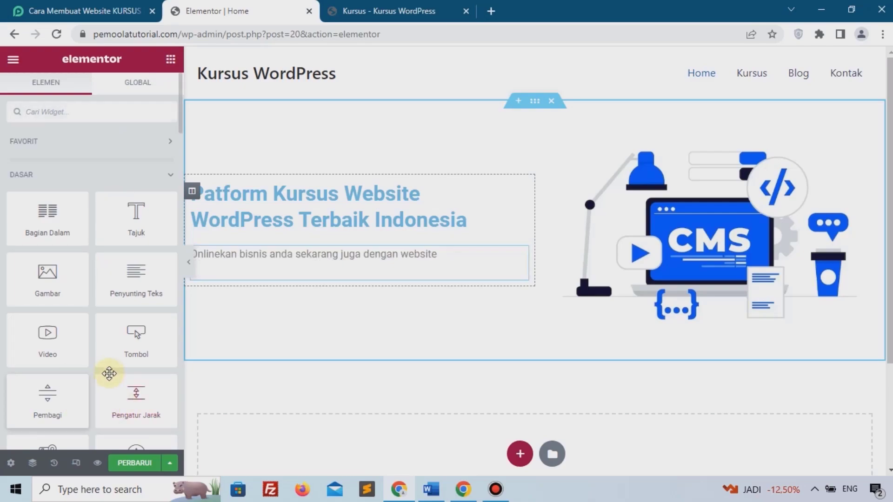
pyautogui.moveTo(132, 347); pyautogui.dragTo(246, 279)
pyautogui.tripleClick(117, 188)
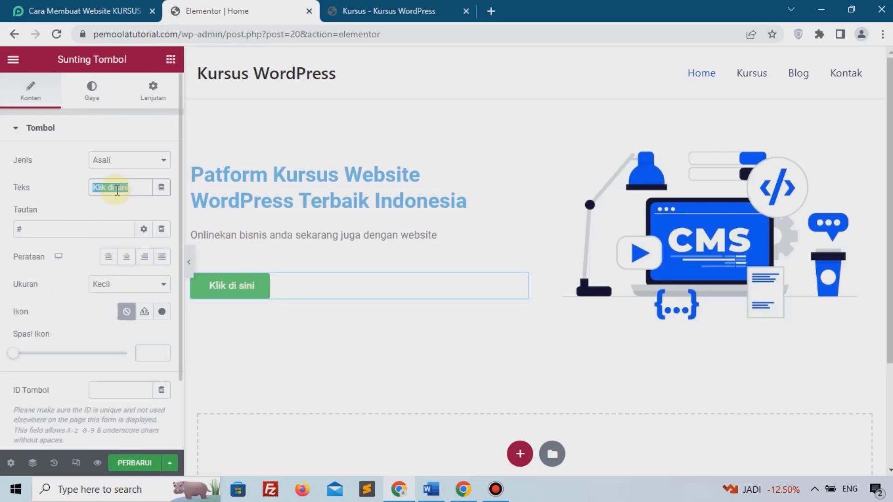
pyautogui.write('Lihat Kursus')
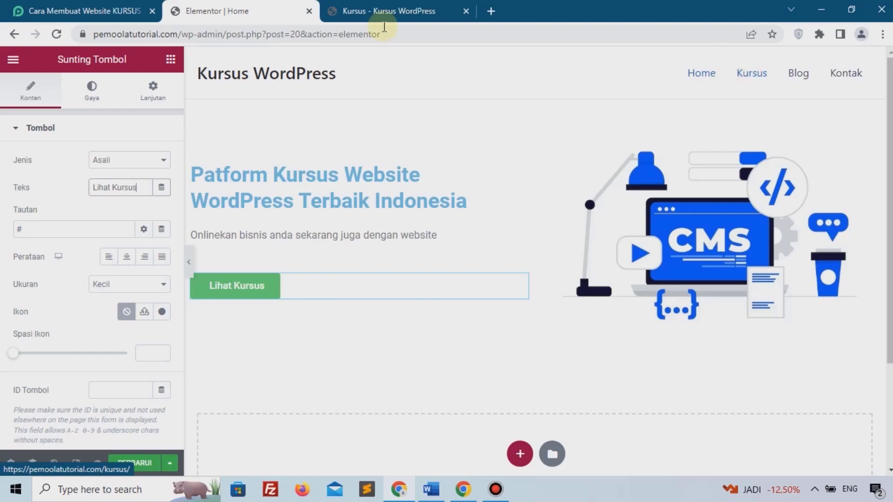
# Copy the Kursus page URL and paste it as the button's link.
pyautogui.click(371, 6)
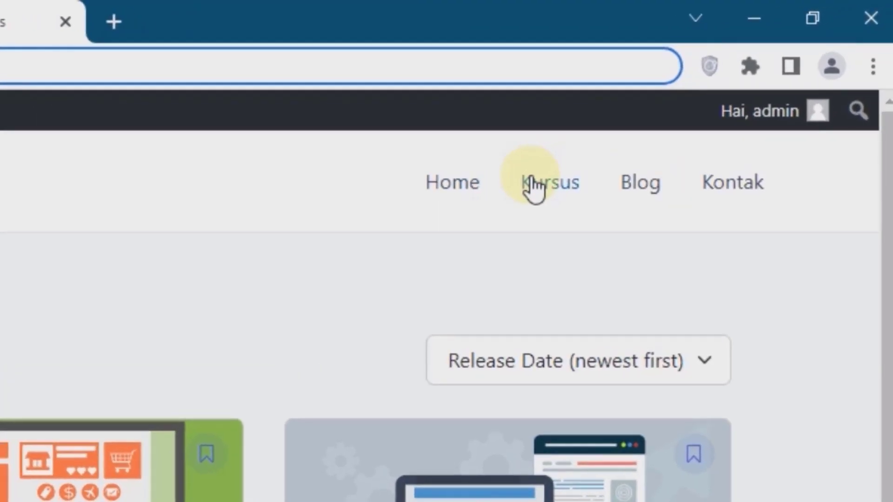
pyautogui.rightClick(531, 177)
pyautogui.click(571, 342)
pyautogui.click(214, 6)
pyautogui.click(84, 227)
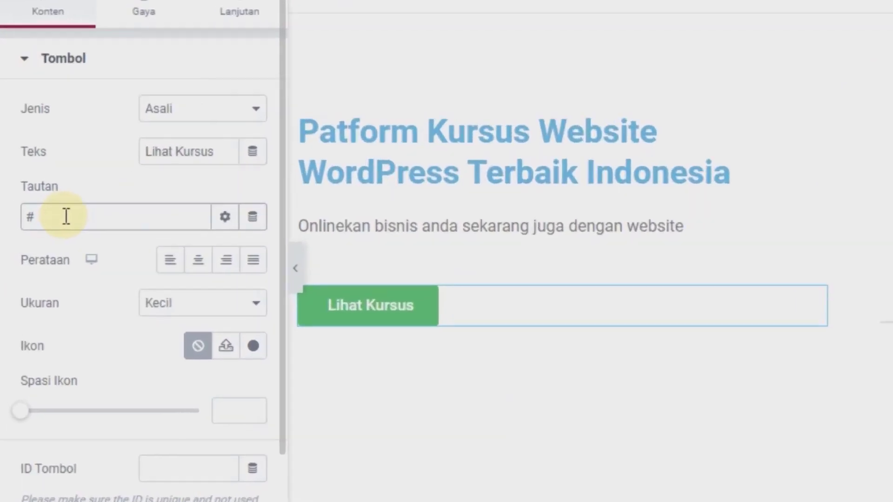
pyautogui.press('BackSpace')
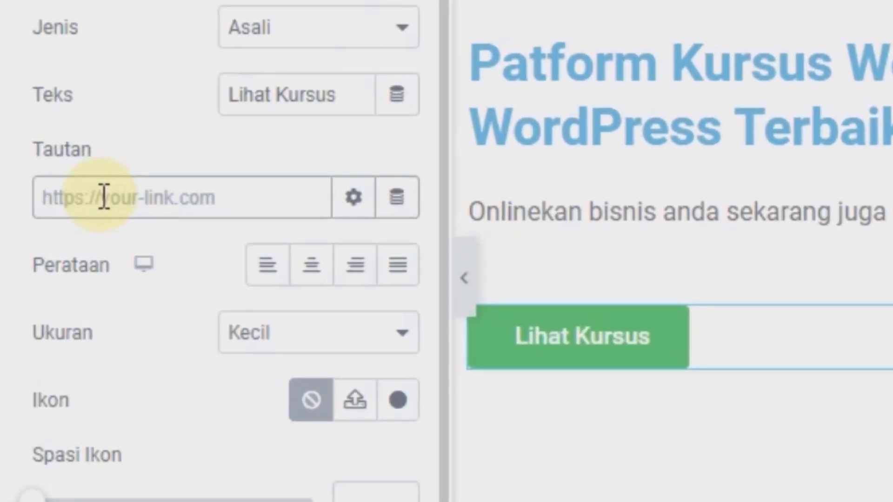
pyautogui.hotkey('ctrl', 'v')
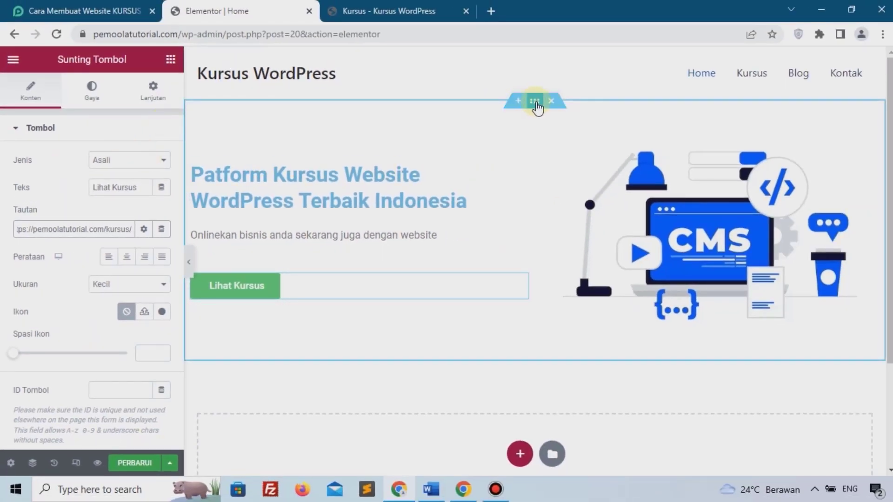
# Set the hero section's padding to 3% top and 3% bottom.
pyautogui.click(536, 103)
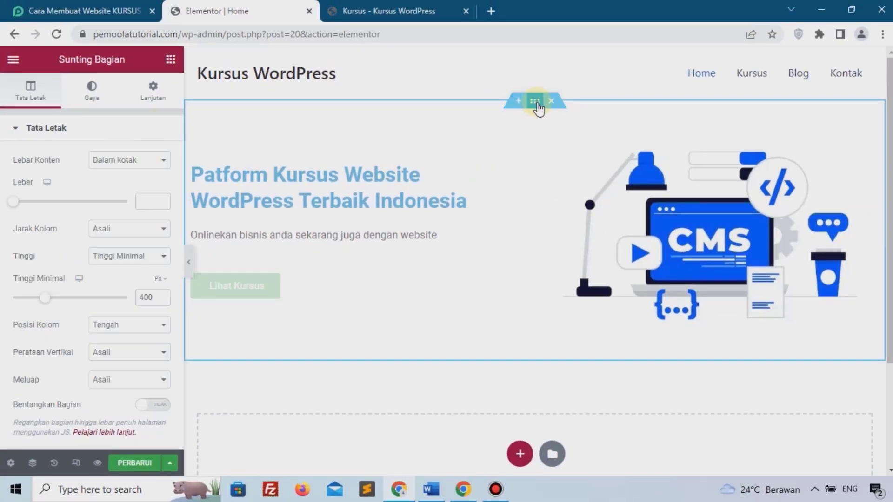
pyautogui.click(154, 99)
pyautogui.click(161, 225)
pyautogui.click(162, 207)
pyautogui.click(162, 241)
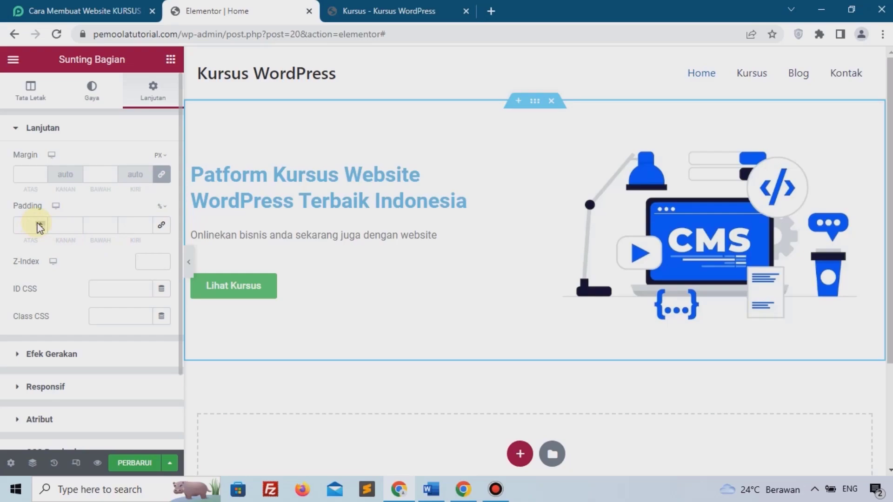
pyautogui.click(39, 228)
pyautogui.write('3')
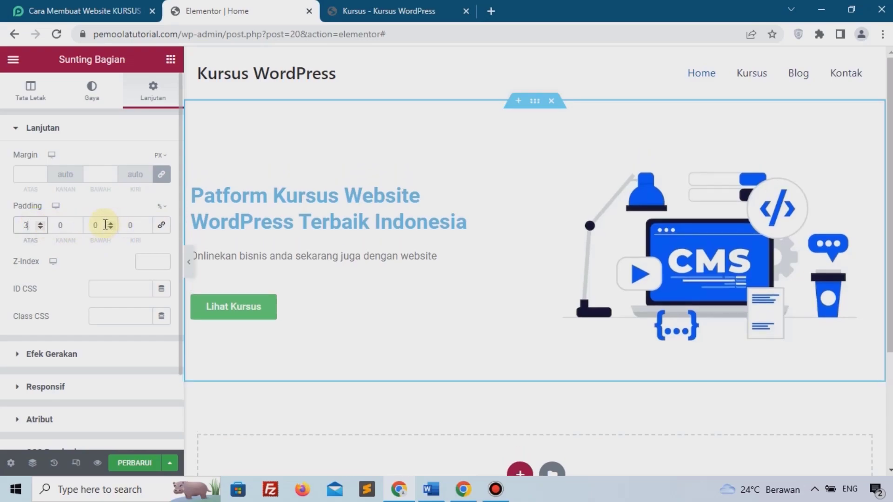
pyautogui.click(106, 225)
pyautogui.write('3')
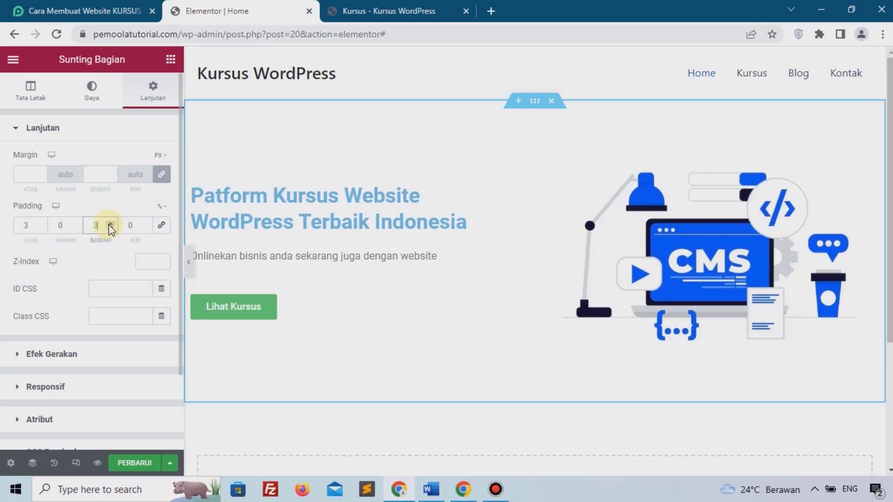
# Save the page and return to the tutorial article.
pyautogui.click(134, 462)
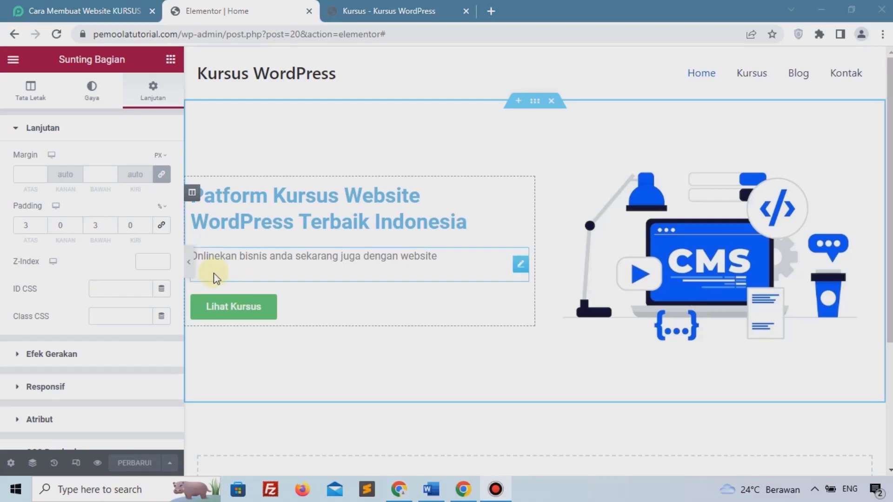
pyautogui.scroll(-3, 322, 291)
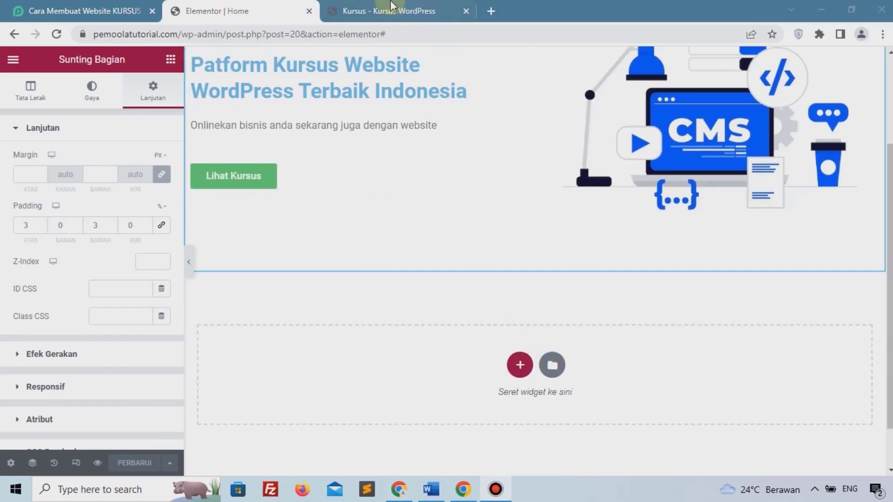
pyautogui.hotkey('ctrl', 'Tab')
pyautogui.click(251, 11)
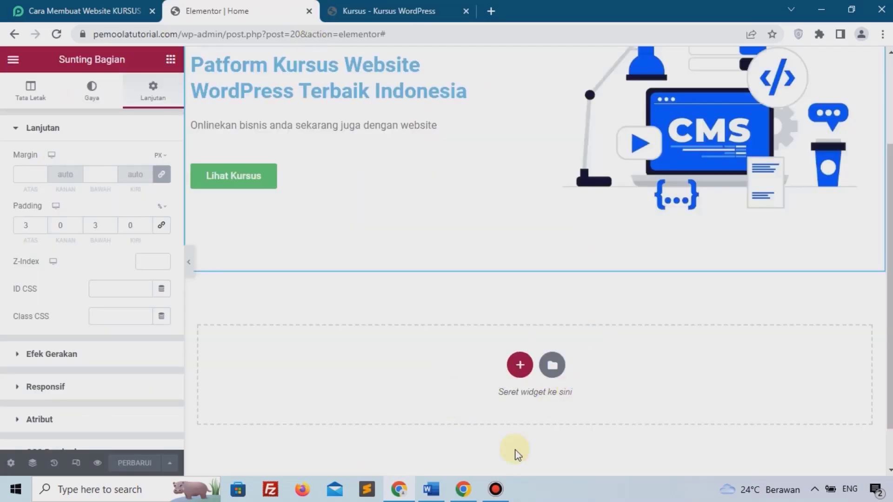
pyautogui.click(76, 6)
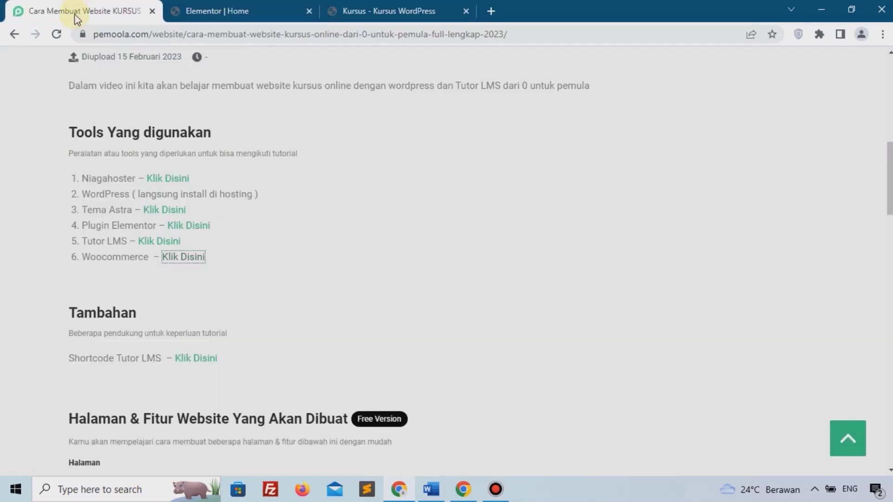
# Copy the tutor_course shortcode example from the Tutor LMS Shortcodes documentation.
pyautogui.scroll(-2, 93, 209)
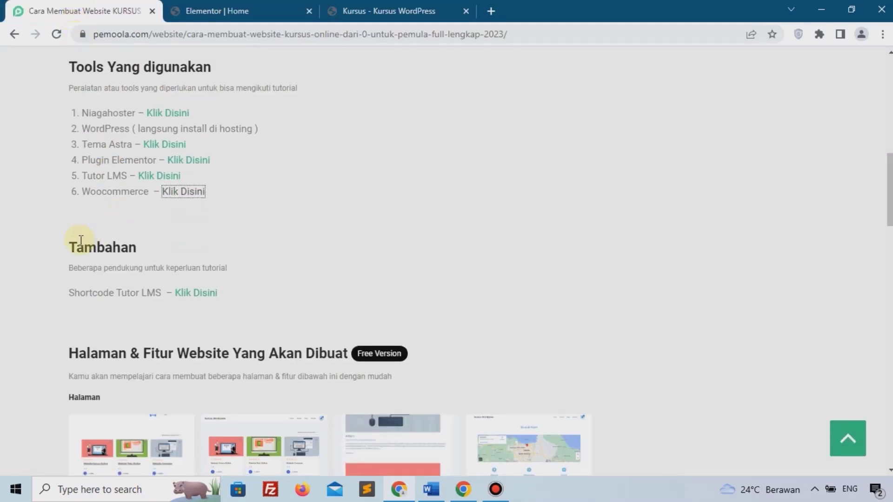
pyautogui.doubleClick(84, 244)
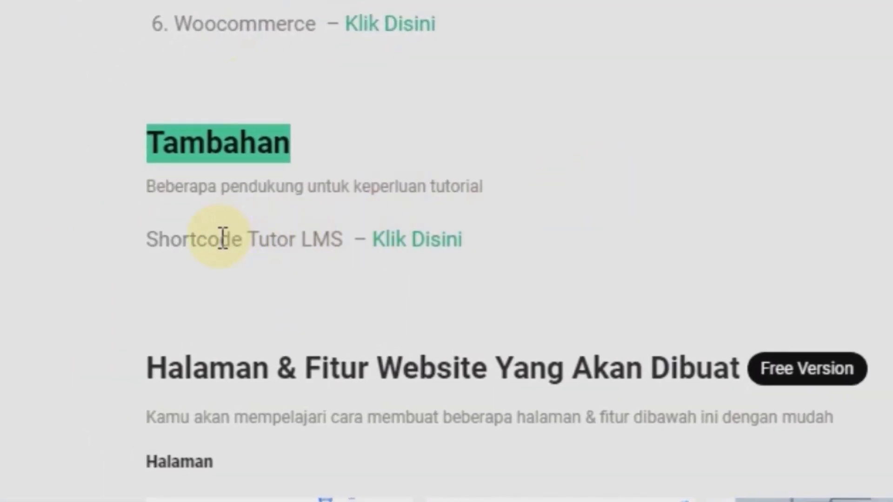
pyautogui.click(424, 245)
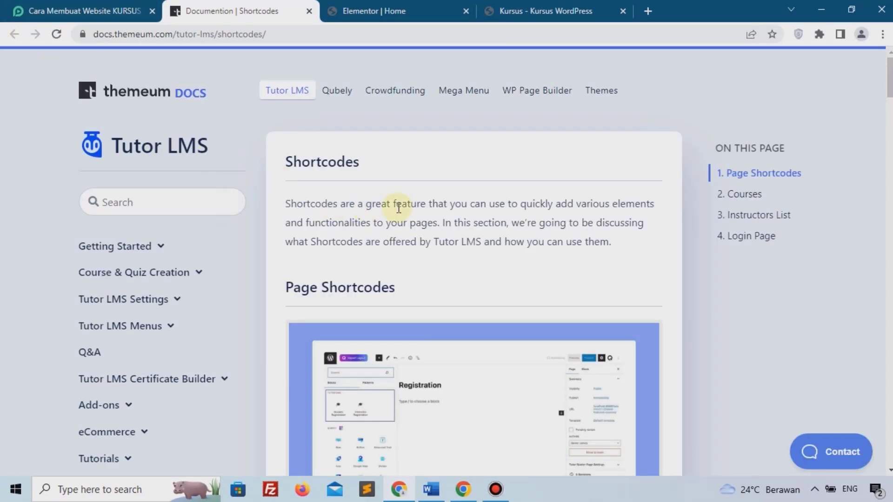
pyautogui.scroll(-12, 398, 208)
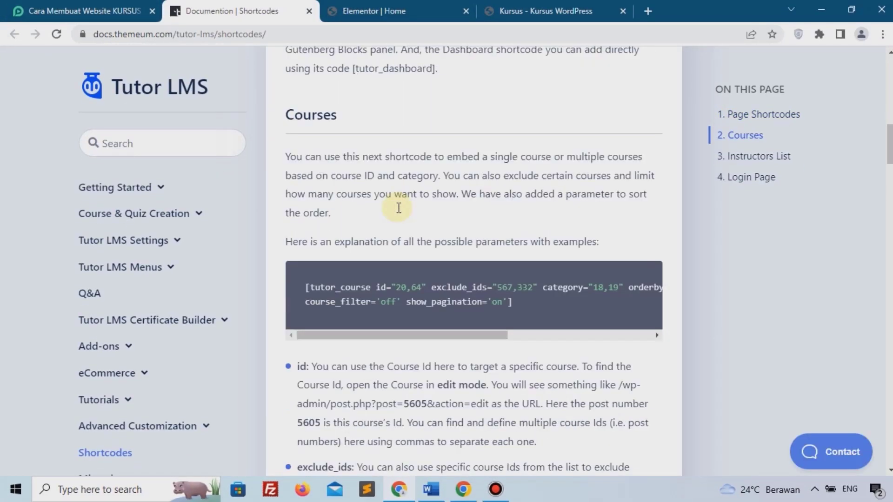
pyautogui.moveTo(275, 284); pyautogui.dragTo(575, 310)
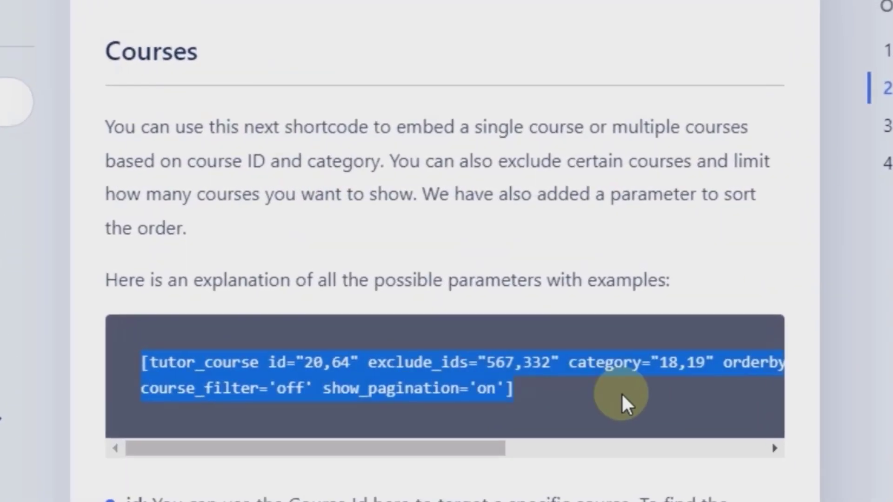
pyautogui.rightClick(255, 378)
pyautogui.click(322, 390)
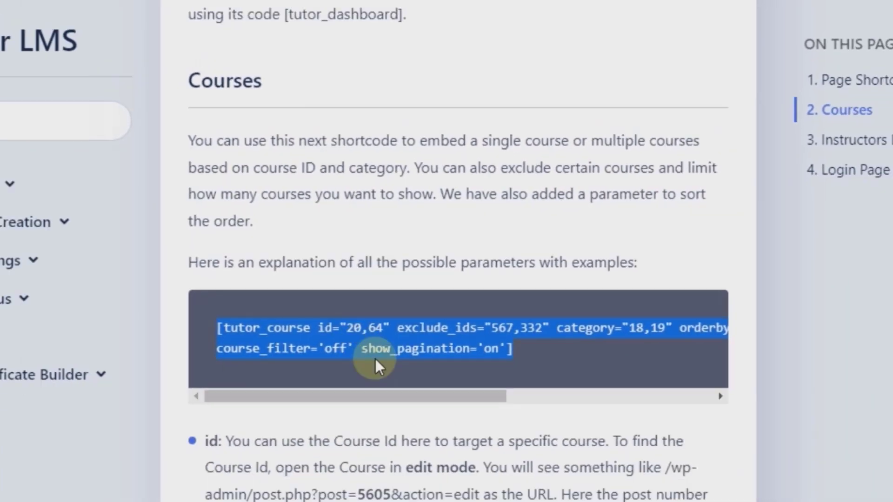
pyautogui.click(371, 9)
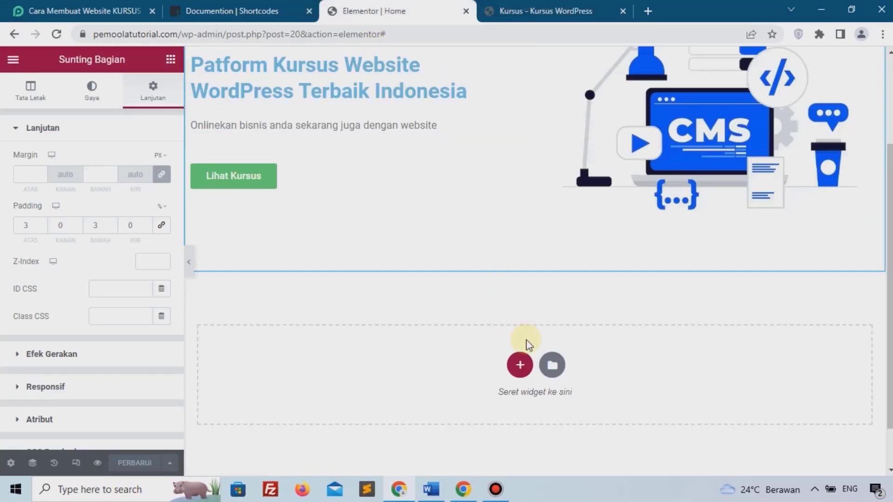
# Add a single-column section containing a Kode Ringkas (shortcode) widget.
pyautogui.click(517, 366)
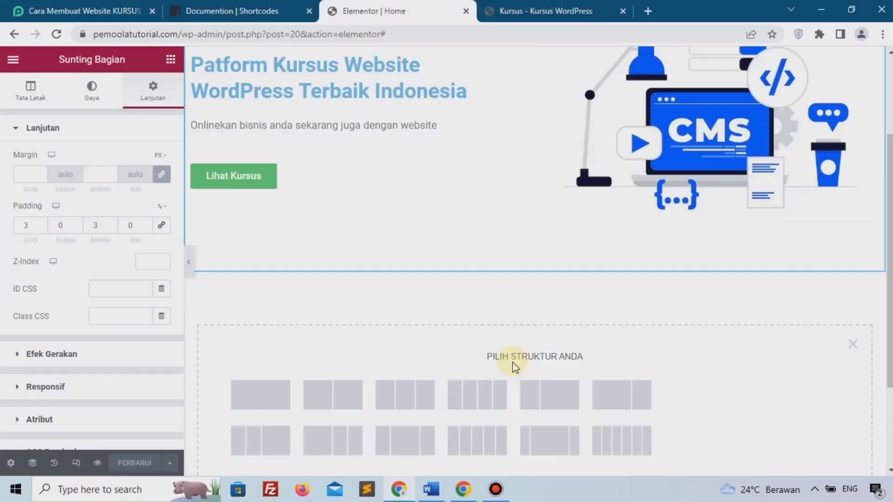
pyautogui.click(273, 408)
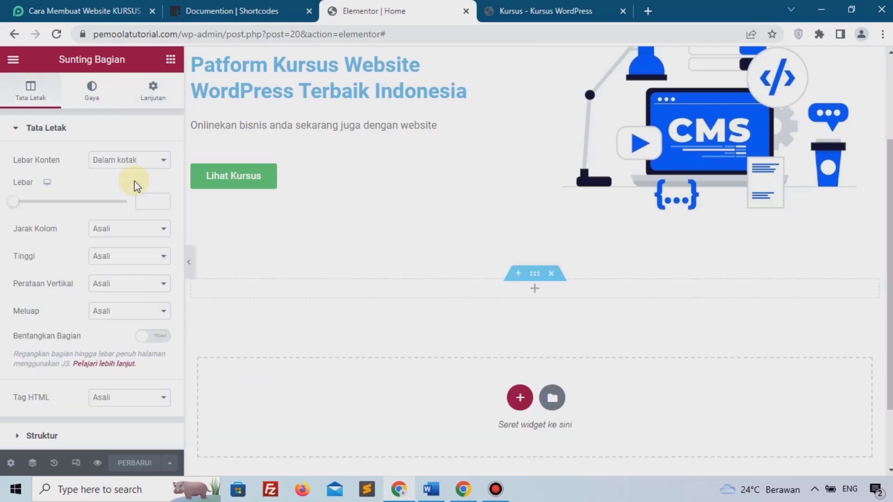
pyautogui.click(534, 289)
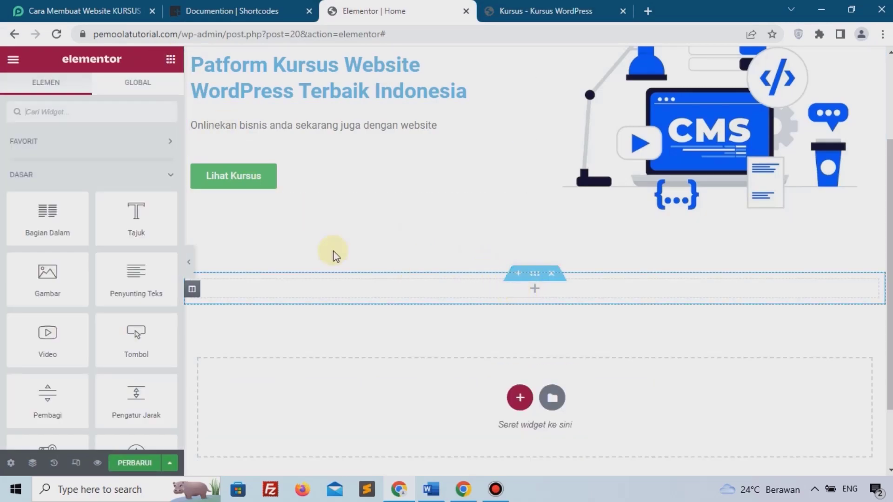
pyautogui.click(86, 120)
pyautogui.write('short')
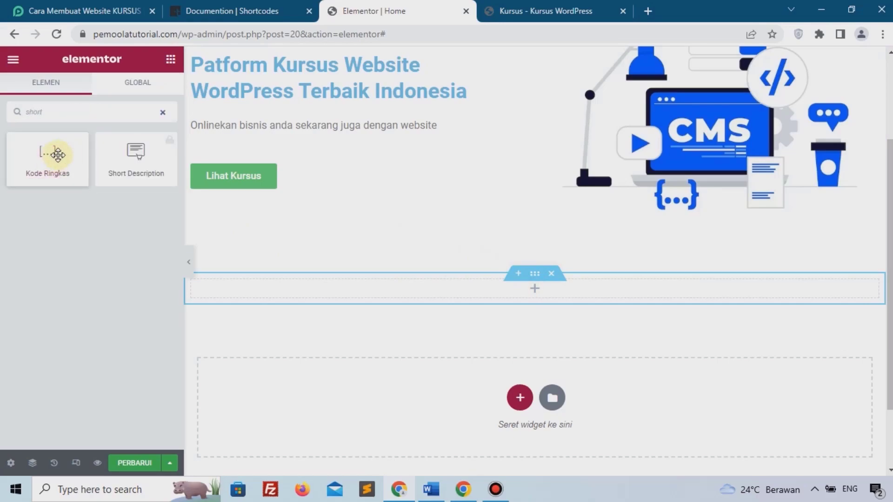
pyautogui.moveTo(74, 182); pyautogui.dragTo(375, 287)
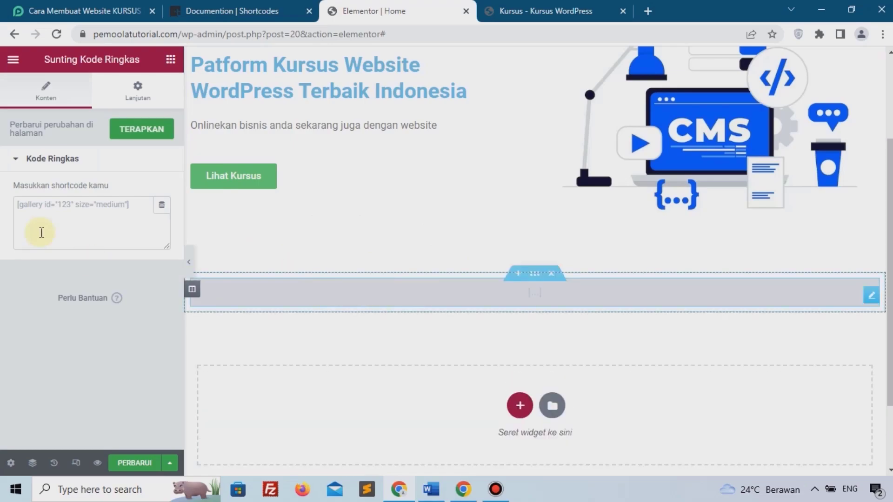
# Paste the shortcode and trim it to [tutor_course id] to show the course cards.
pyautogui.rightClick(41, 207)
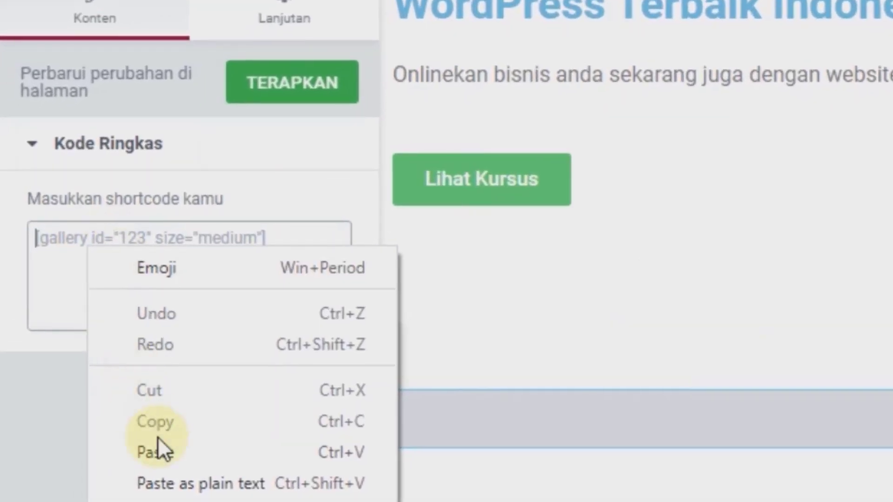
pyautogui.click(127, 388)
pyautogui.click(218, 257)
pyautogui.moveTo(157, 238); pyautogui.dragTo(333, 331)
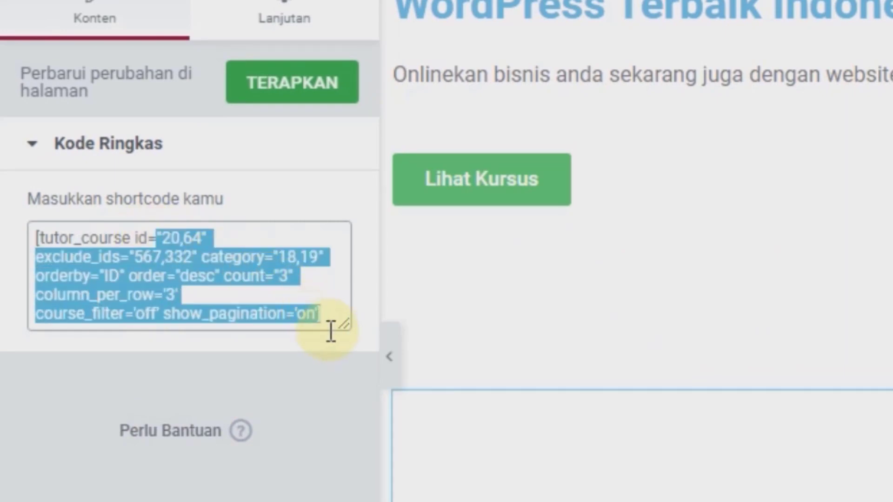
pyautogui.press('BackSpace')
pyautogui.press('BackSpace')
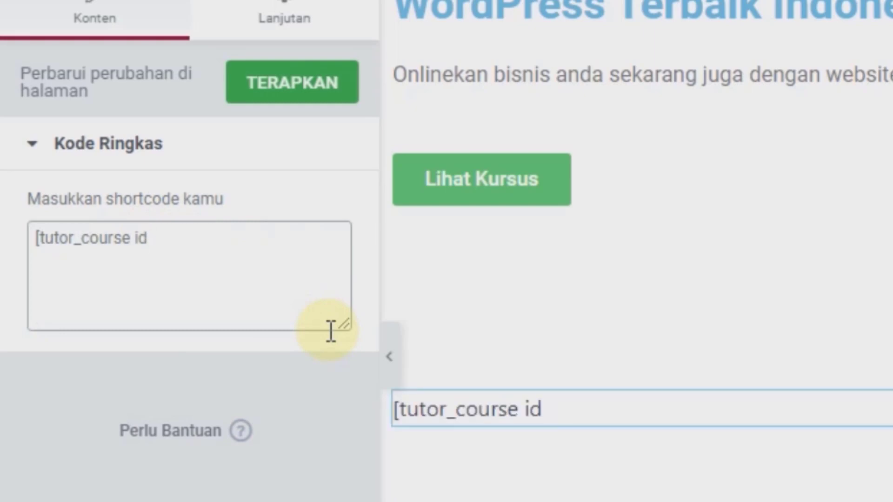
pyautogui.write(']')
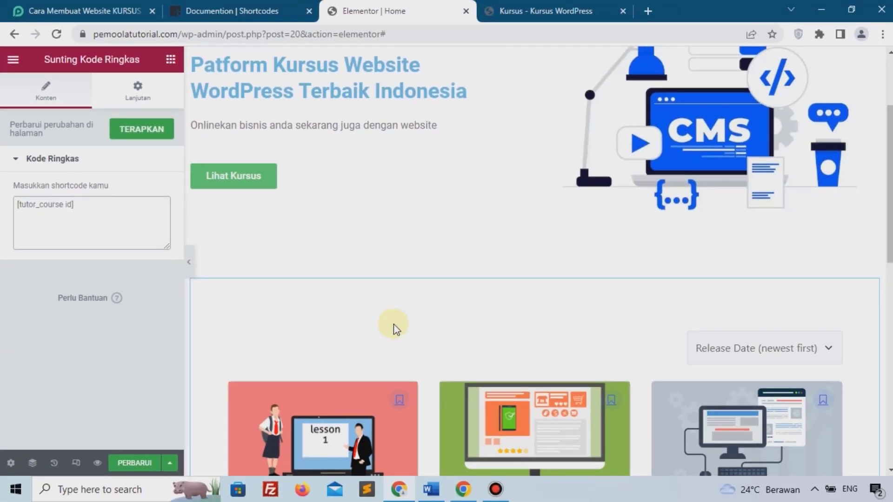
pyautogui.scroll(-7, 394, 329)
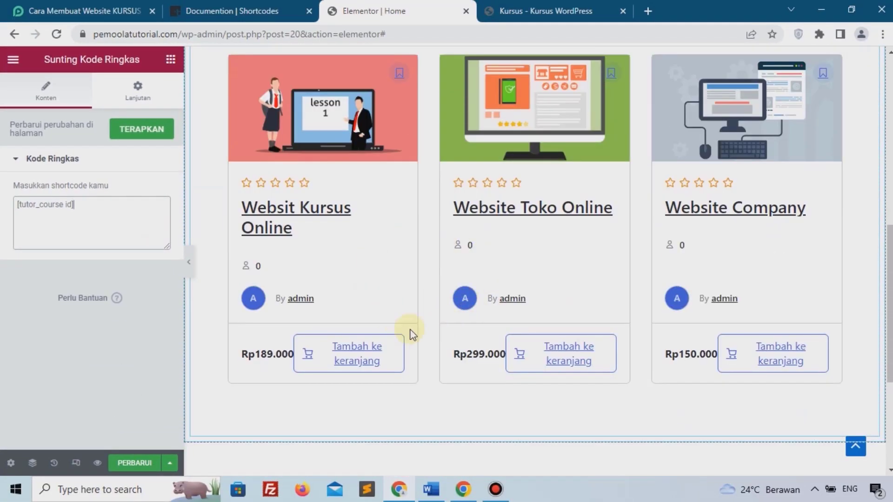
pyautogui.scroll(-3, 661, 341)
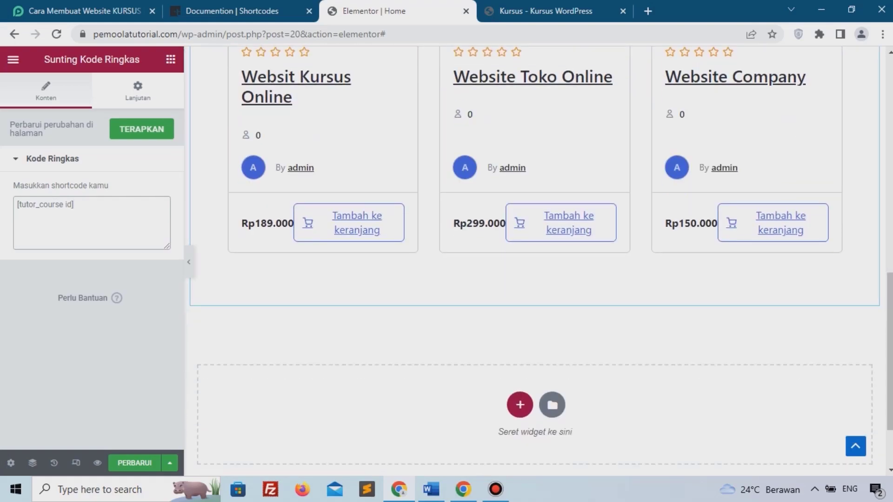
pyautogui.scroll(3, 456, 351)
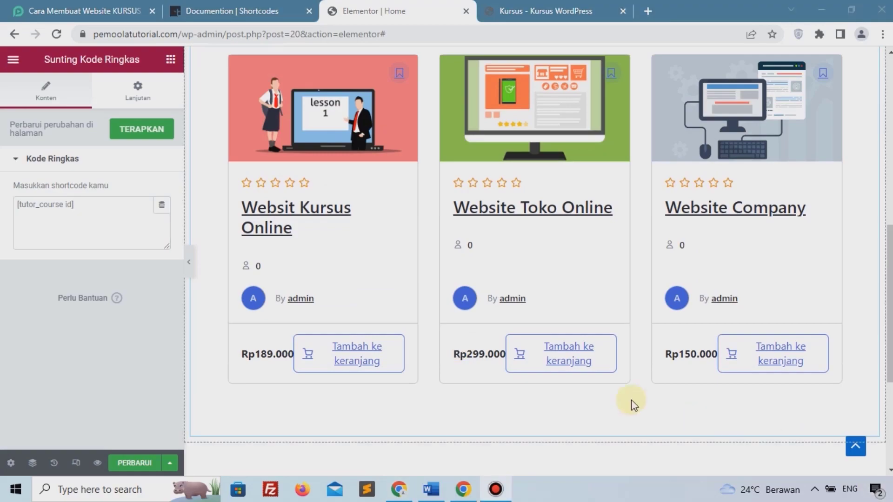
pyautogui.scroll(-4, 506, 347)
# Add a single-column section with a 3% top and 10% bottom margin.
pyautogui.click(520, 341)
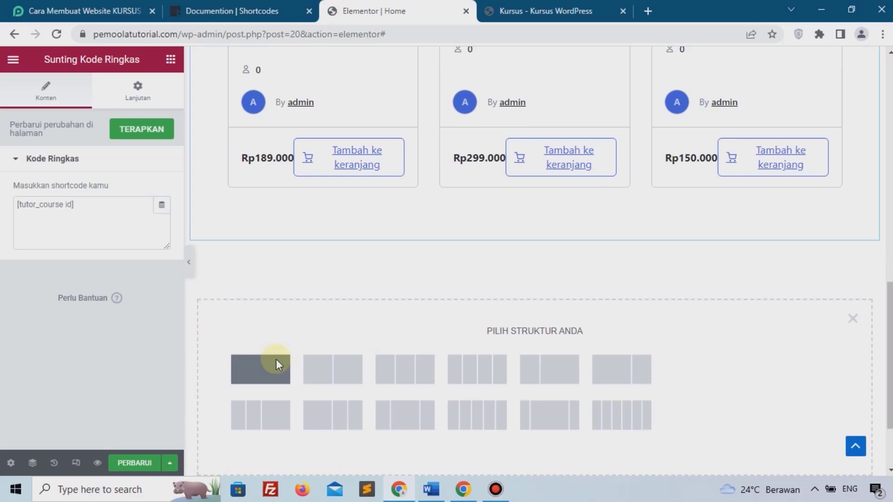
pyautogui.click(281, 372)
pyautogui.click(149, 93)
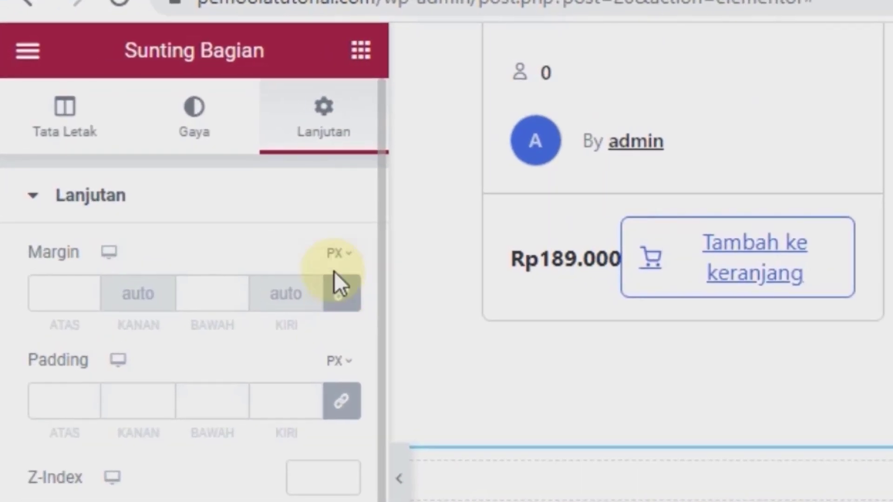
pyautogui.click(340, 296)
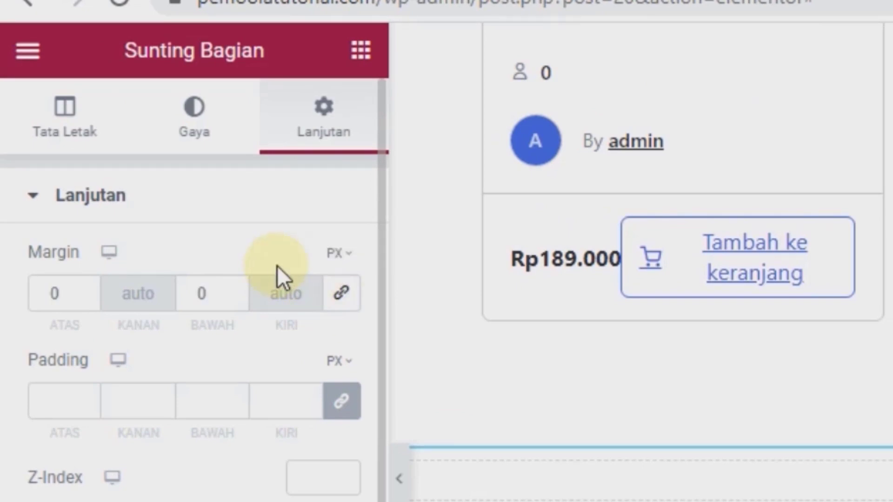
pyautogui.click(342, 254)
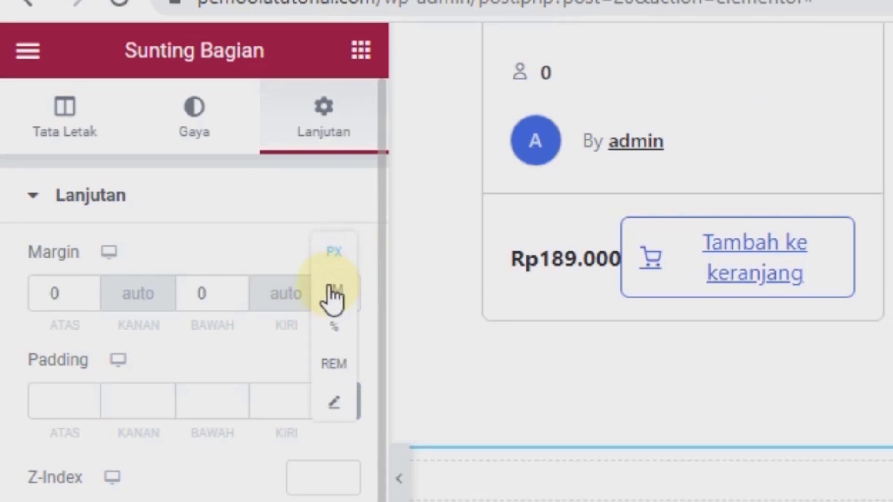
pyautogui.click(335, 333)
pyautogui.click(69, 297)
pyautogui.write('3')
pyautogui.click(201, 295)
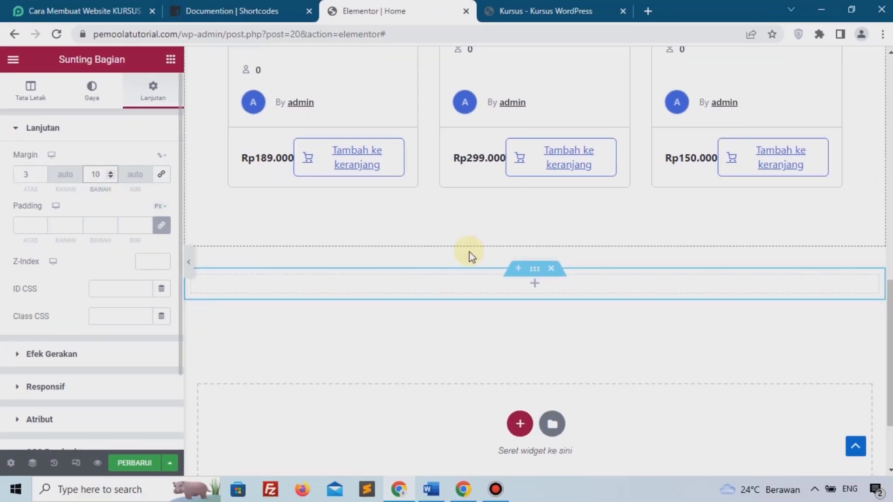
# Add a two-column inner section and a centred 'Apa Kata Mereka' heading.
pyautogui.click(535, 284)
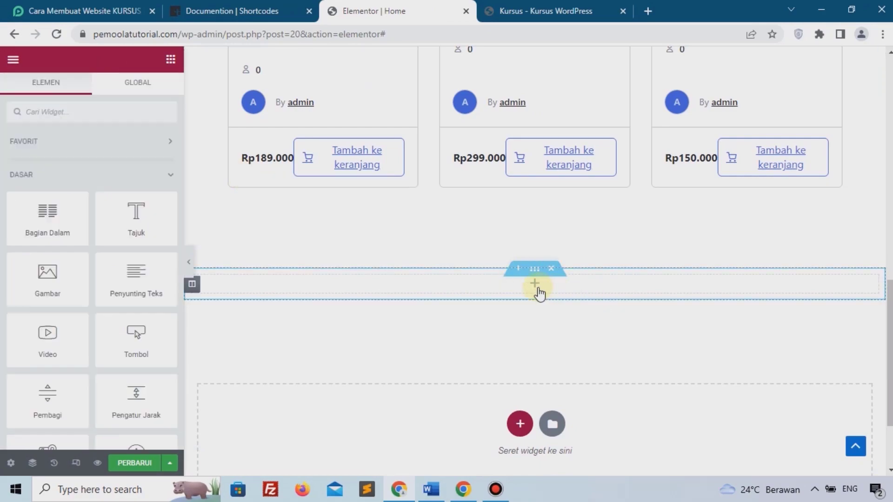
pyautogui.moveTo(45, 228); pyautogui.dragTo(398, 294)
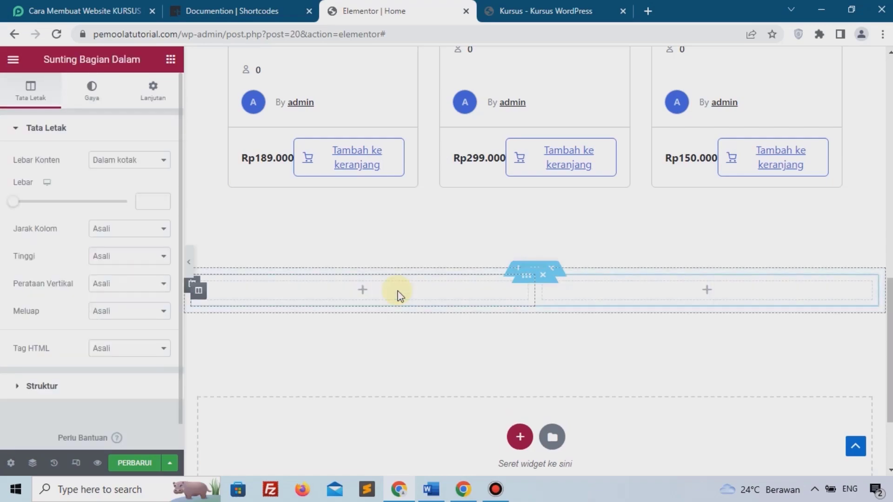
pyautogui.click(170, 59)
pyautogui.moveTo(147, 227); pyautogui.dragTo(485, 286)
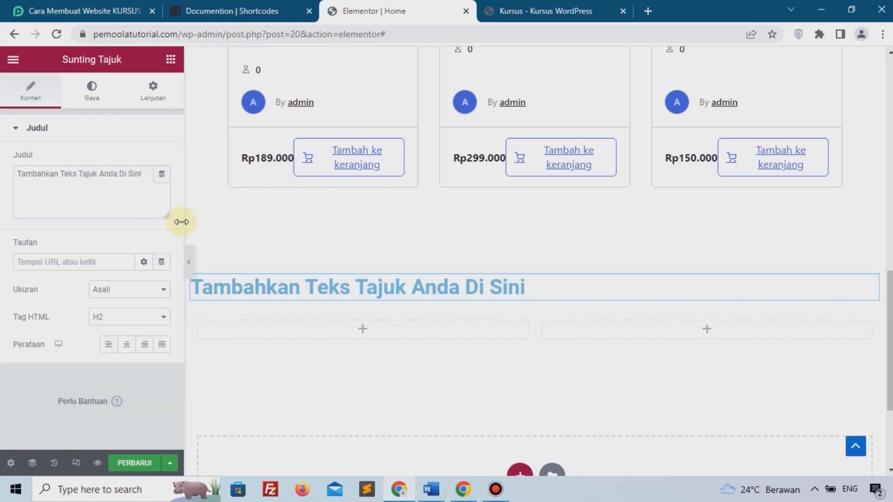
pyautogui.tripleClick(102, 194)
pyautogui.write('Apa Kata Mereka')
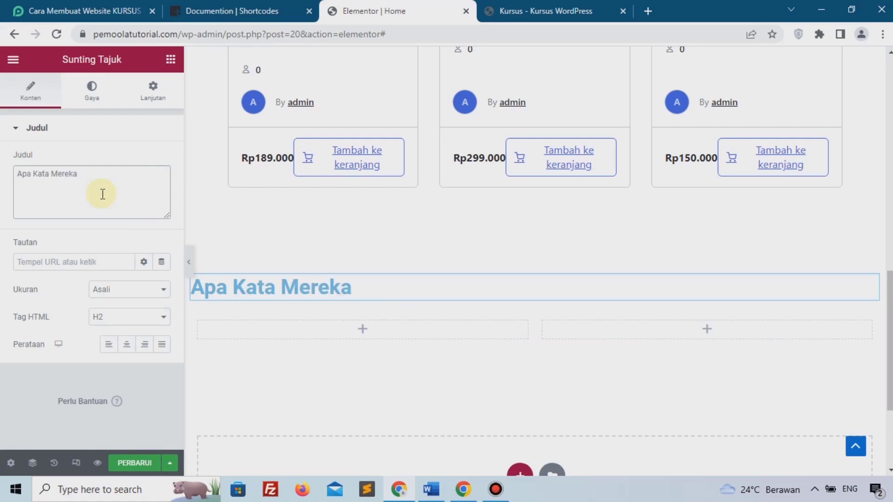
pyautogui.click(128, 345)
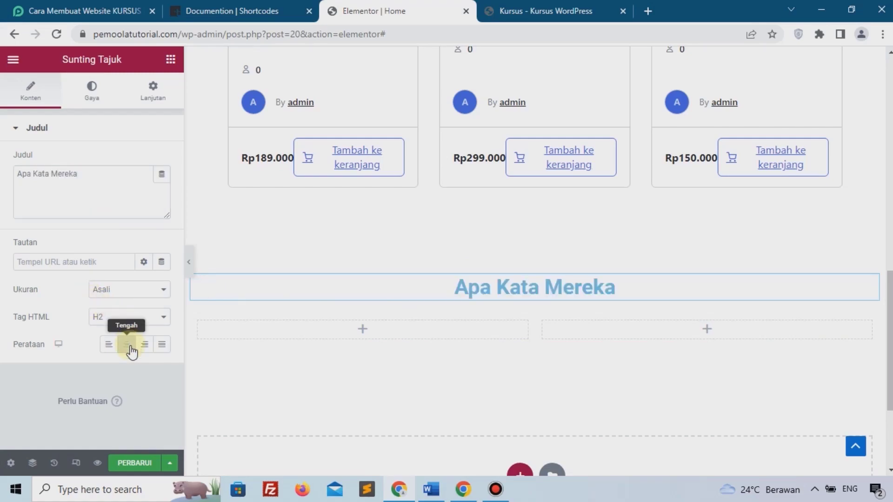
pyautogui.click(363, 330)
# Add a Testimonial widget to the left column with profile.png as its picture.
pyautogui.click(118, 114)
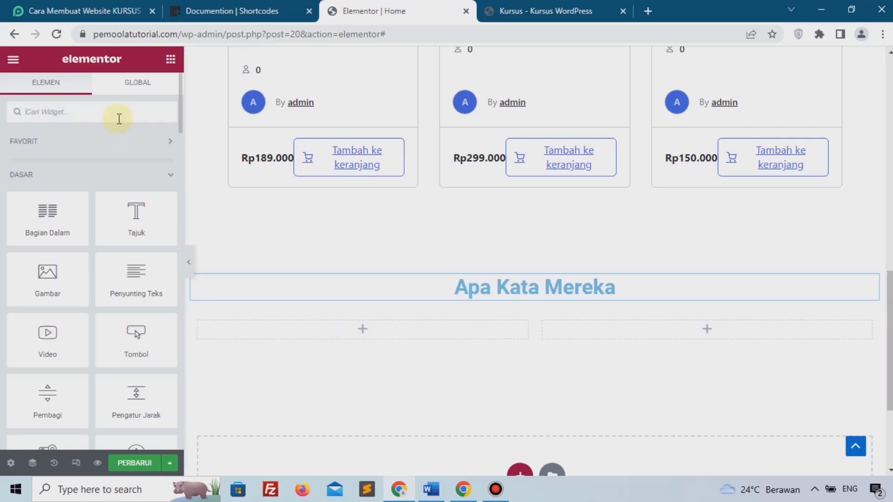
pyautogui.write('tes')
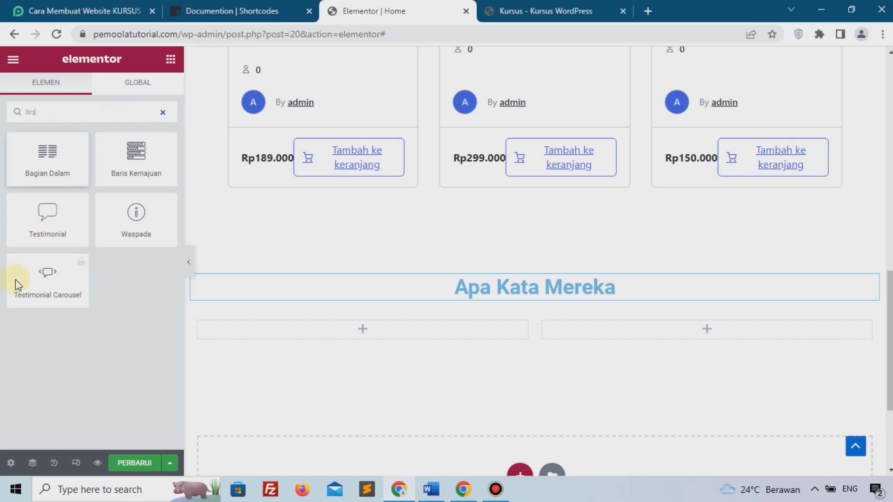
pyautogui.moveTo(28, 223); pyautogui.dragTo(325, 336)
pyautogui.moveTo(49, 186); pyautogui.dragTo(75, 192)
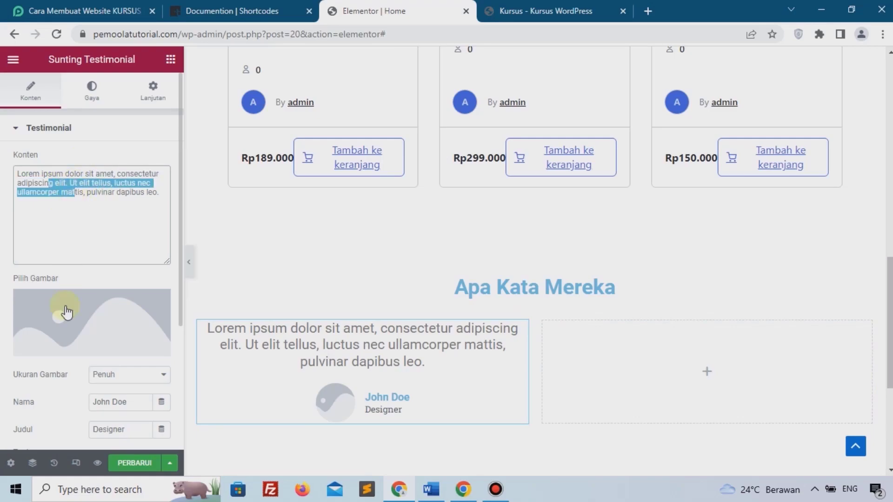
pyautogui.click(76, 343)
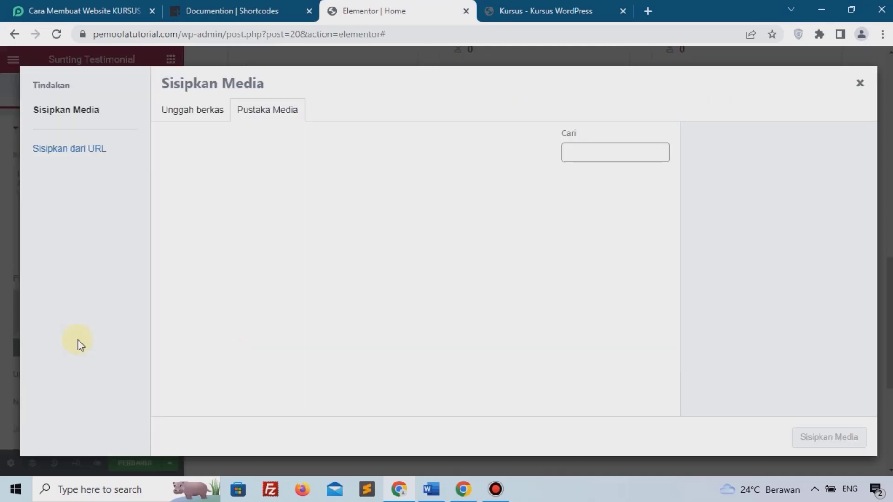
pyautogui.click(193, 113)
pyautogui.click(505, 276)
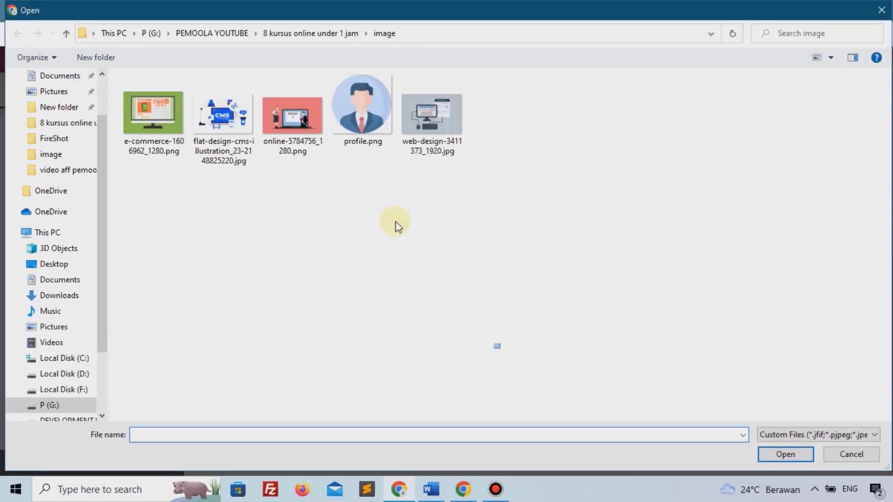
pyautogui.click(358, 122)
pyautogui.click(786, 454)
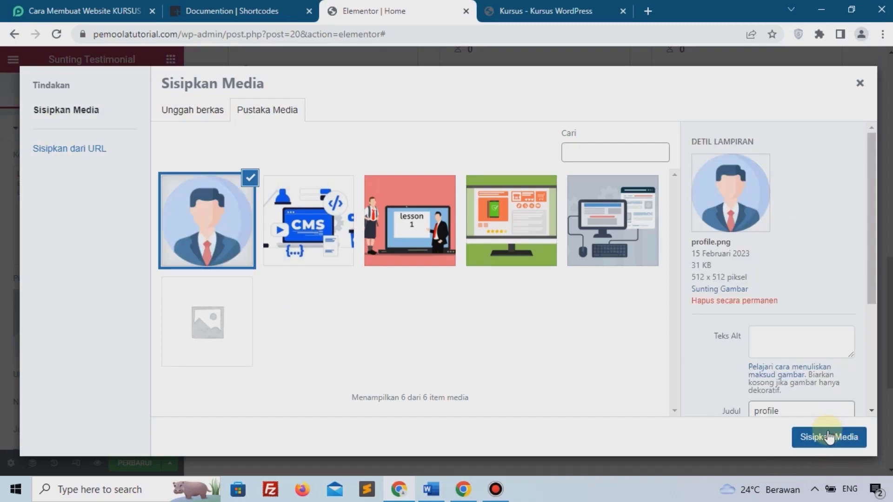
pyautogui.click(829, 437)
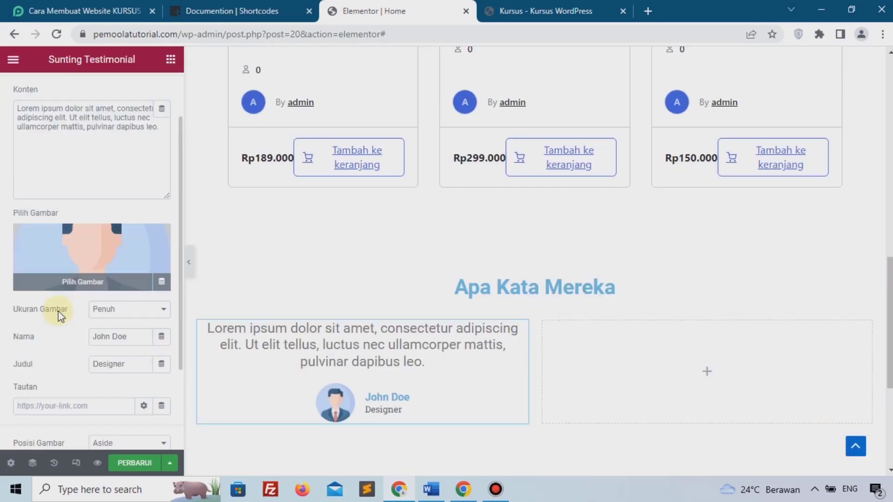
# Copy the testimonial into the right column and view the live homepage.
pyautogui.moveTo(134, 334); pyautogui.dragTo(40, 336)
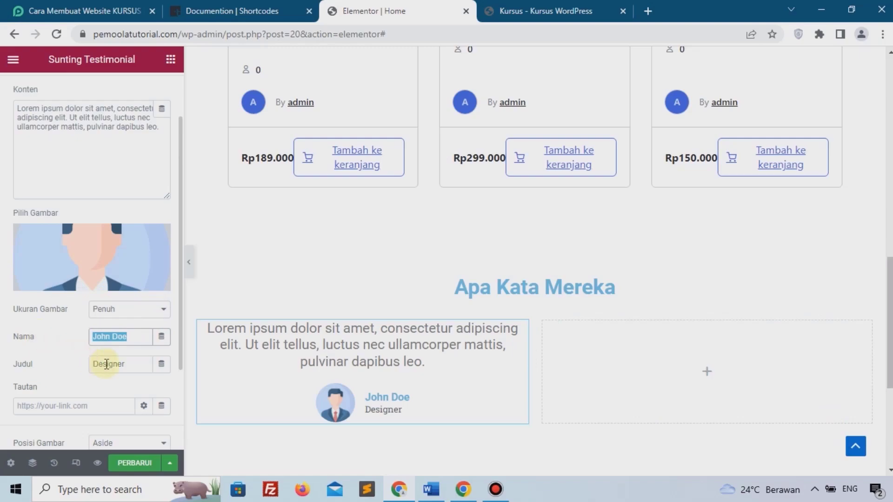
pyautogui.moveTo(127, 365); pyautogui.dragTo(79, 363)
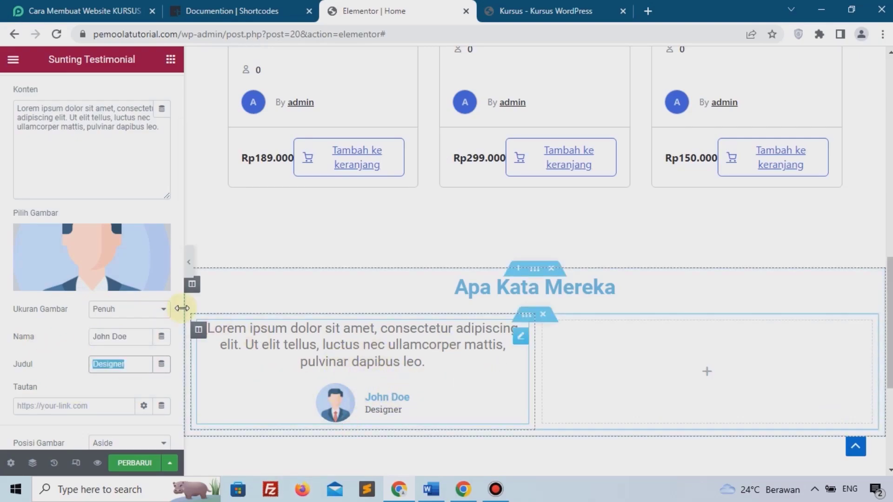
pyautogui.scroll(2, 215, 329)
pyautogui.scroll(2, 96, 254)
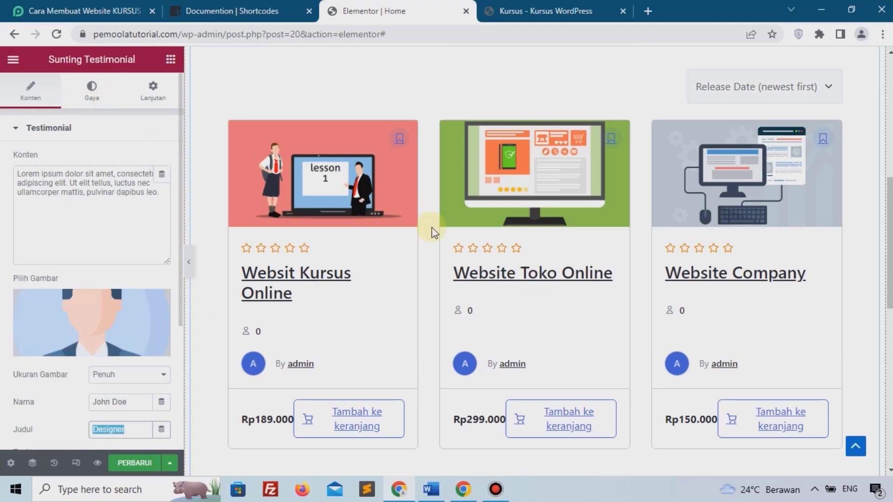
pyautogui.scroll(-6, 418, 279)
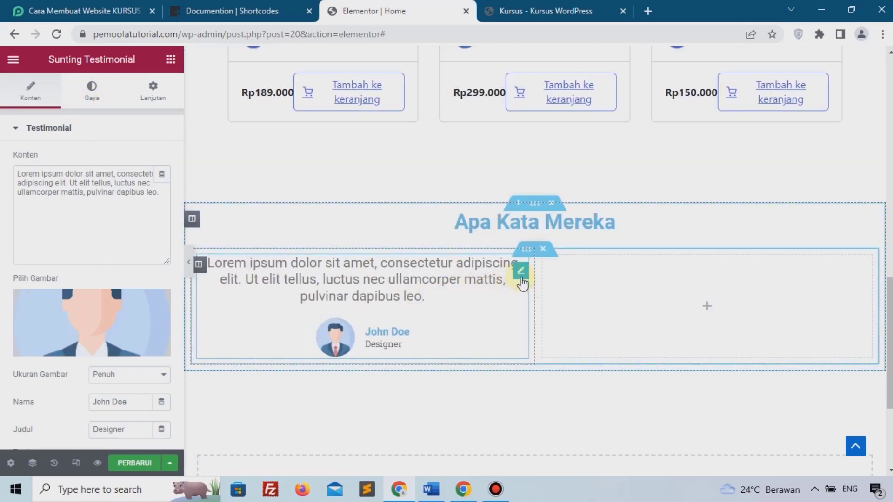
pyautogui.rightClick(522, 282)
pyautogui.click(550, 276)
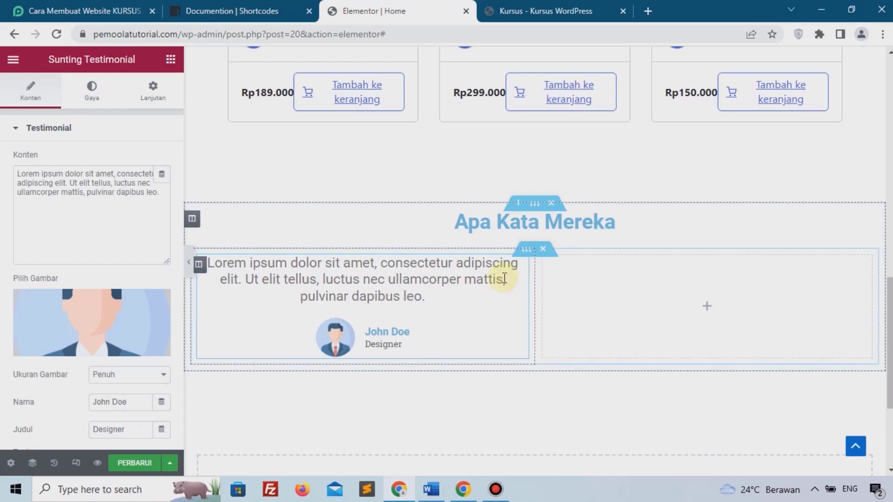
pyautogui.rightClick(522, 278)
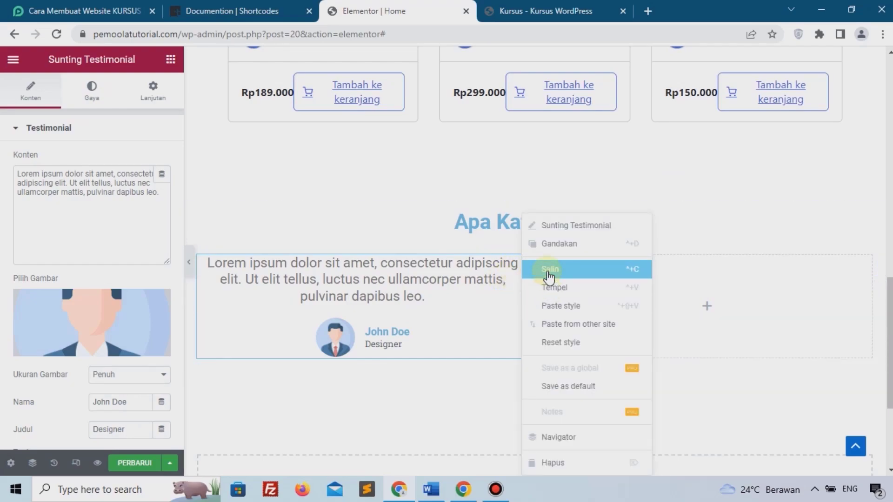
pyautogui.click(550, 275)
pyautogui.rightClick(706, 309)
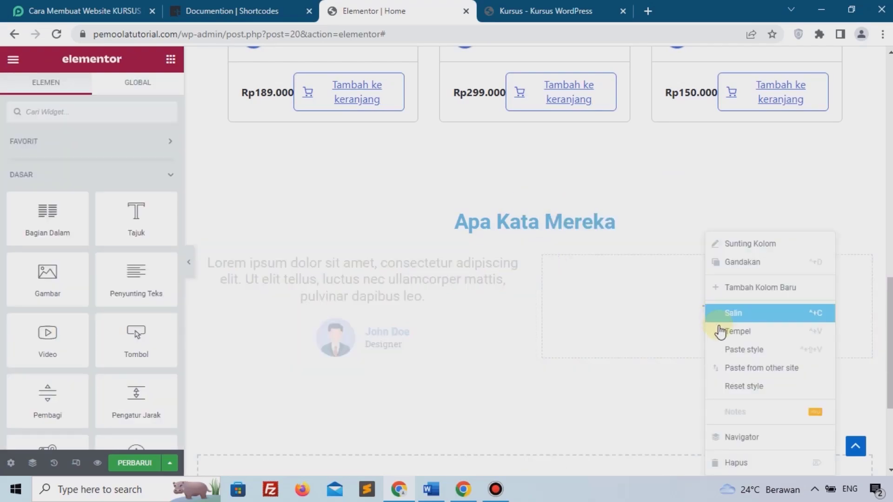
pyautogui.click(720, 332)
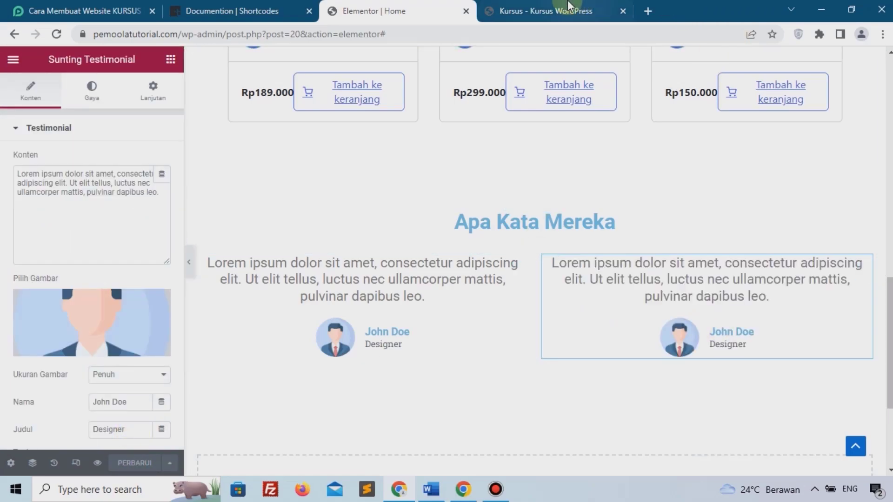
pyautogui.click(549, 11)
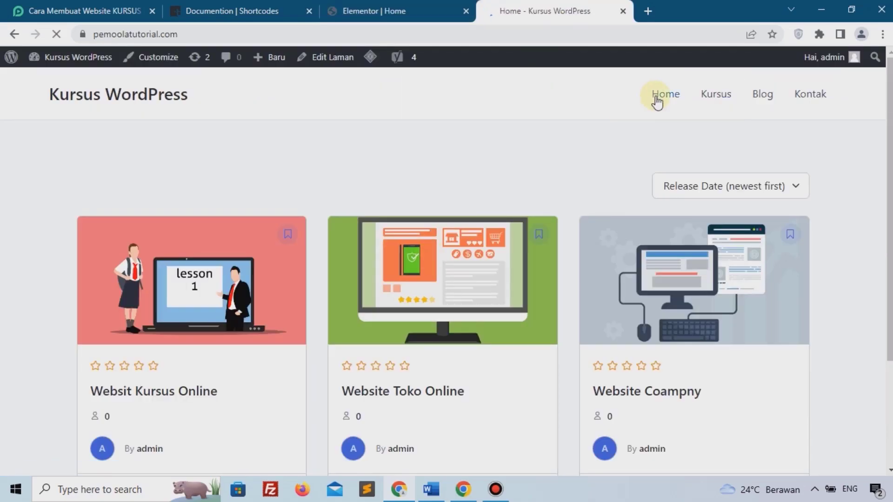
# Close the Elementor page editor tab.
pyautogui.scroll(-15, 433, 215)
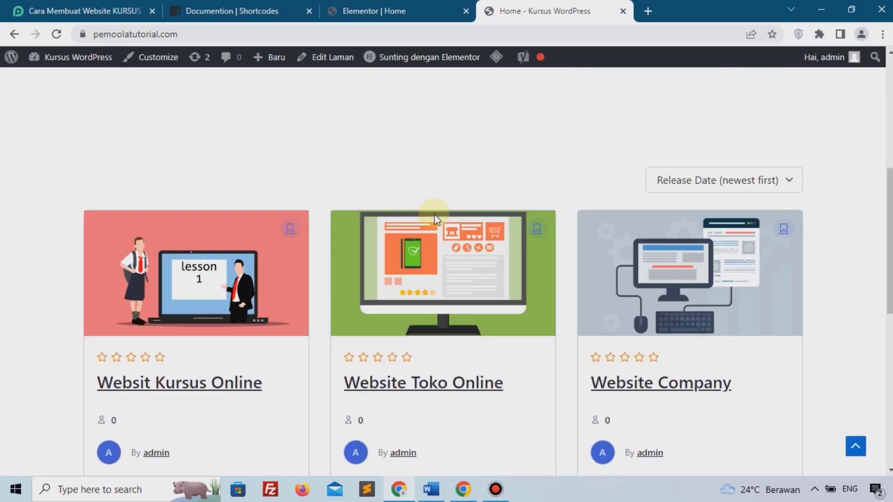
pyautogui.scroll(15, 434, 216)
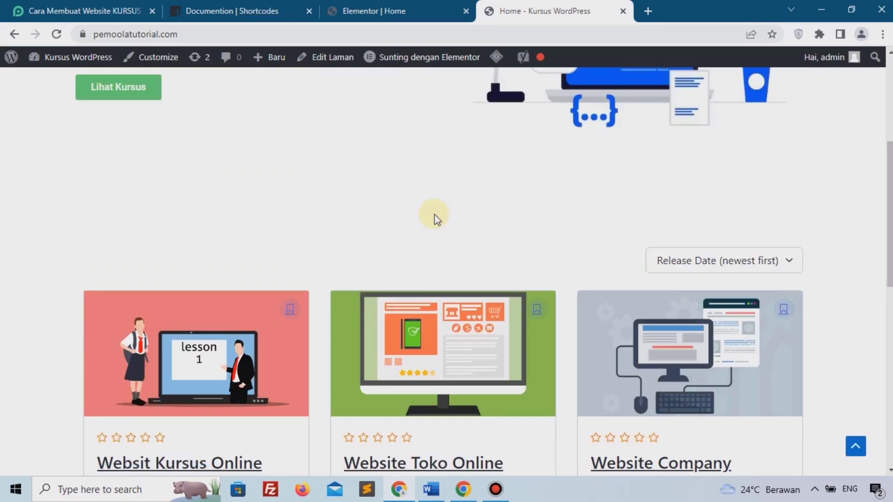
pyautogui.click(354, 9)
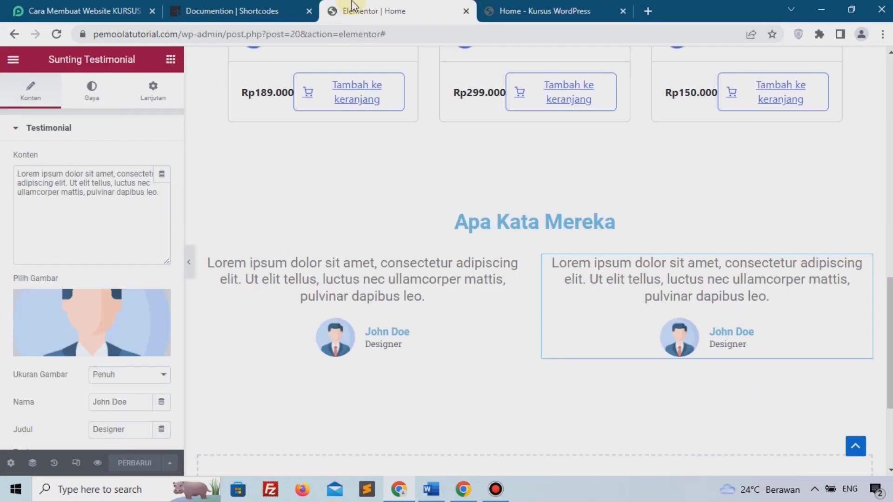
pyautogui.click(466, 11)
# Open the Dashboard in a new tab, then go to the site's Blog page.
pyautogui.moveTo(72, 58)
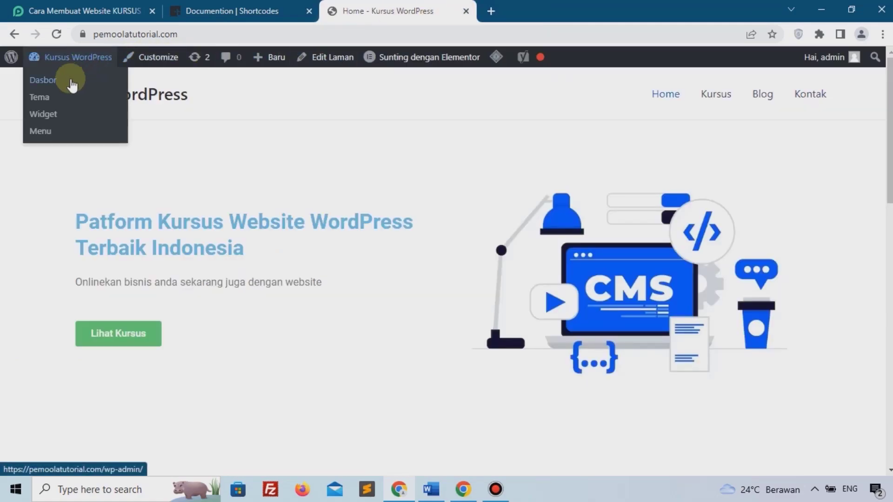
pyautogui.rightClick(49, 83)
pyautogui.click(79, 92)
pyautogui.moveTo(511, 10); pyautogui.dragTo(369, 5)
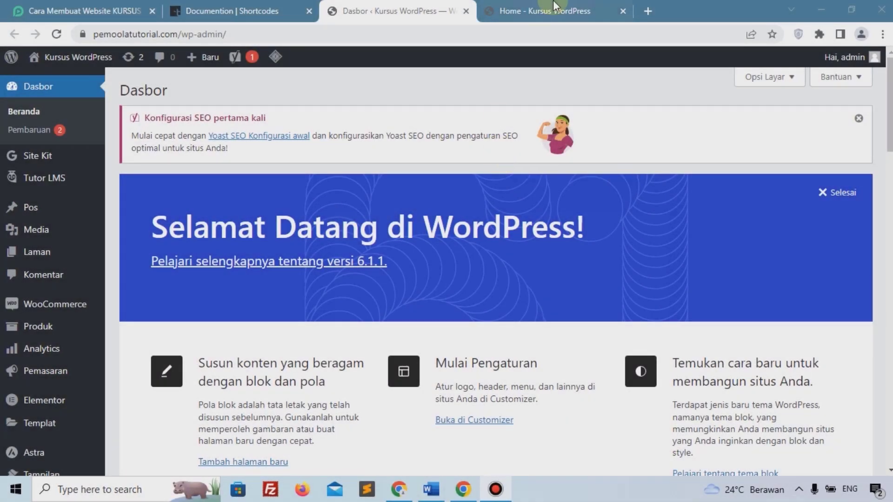
pyautogui.click(554, 6)
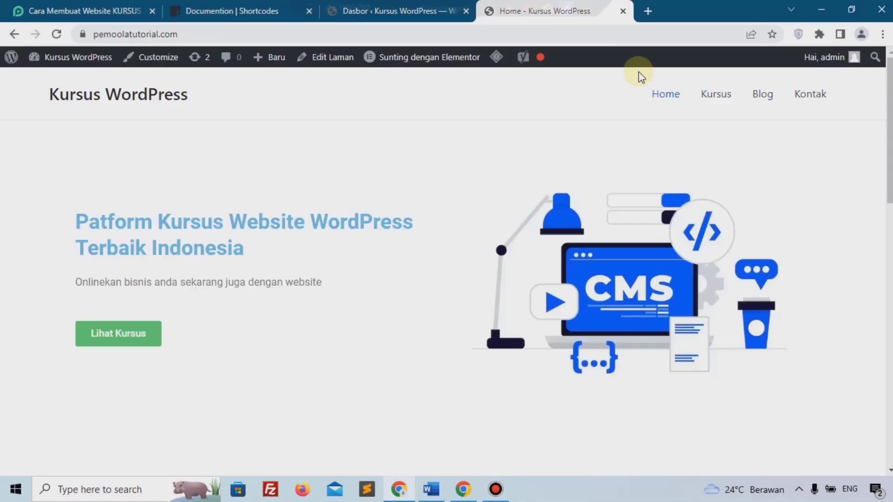
pyautogui.click(756, 96)
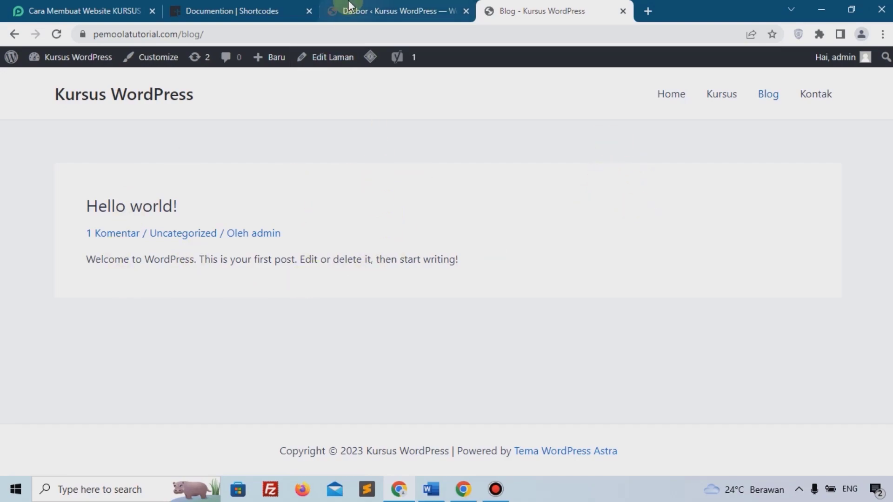
# Trash the default 'Hello world!' post from the All Posts list.
pyautogui.click(349, 6)
pyautogui.moveTo(33, 210)
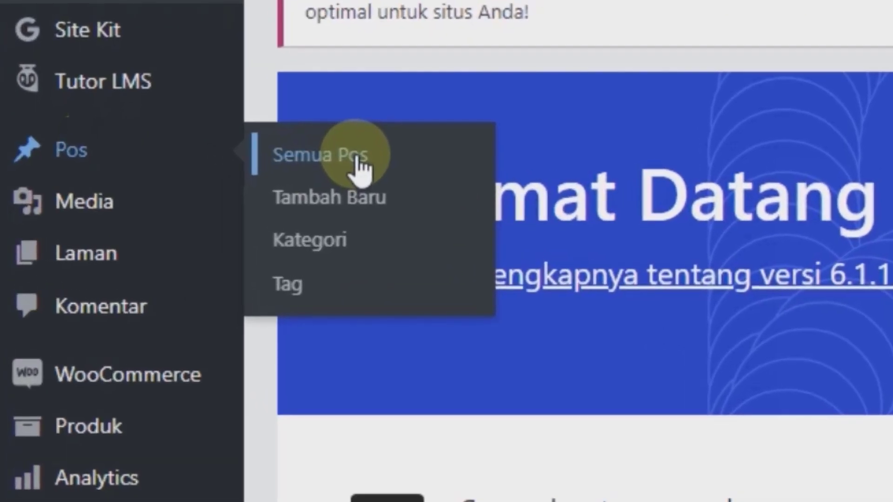
pyautogui.click(357, 160)
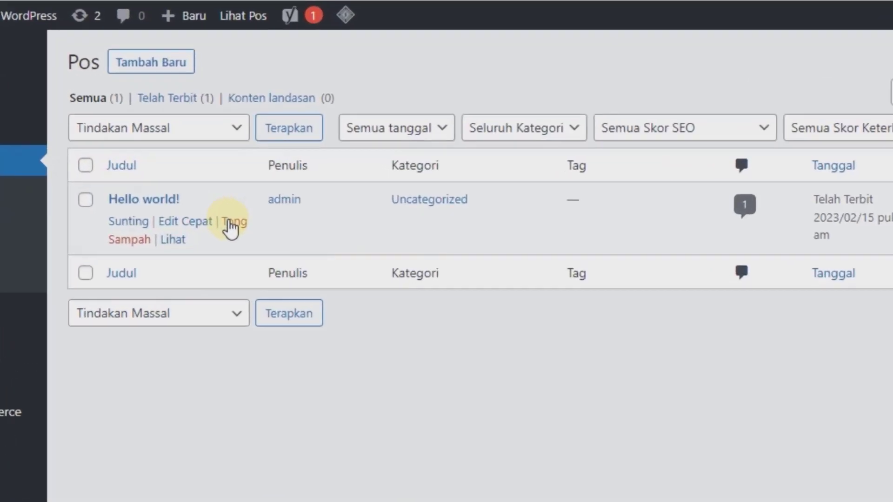
pyautogui.click(235, 204)
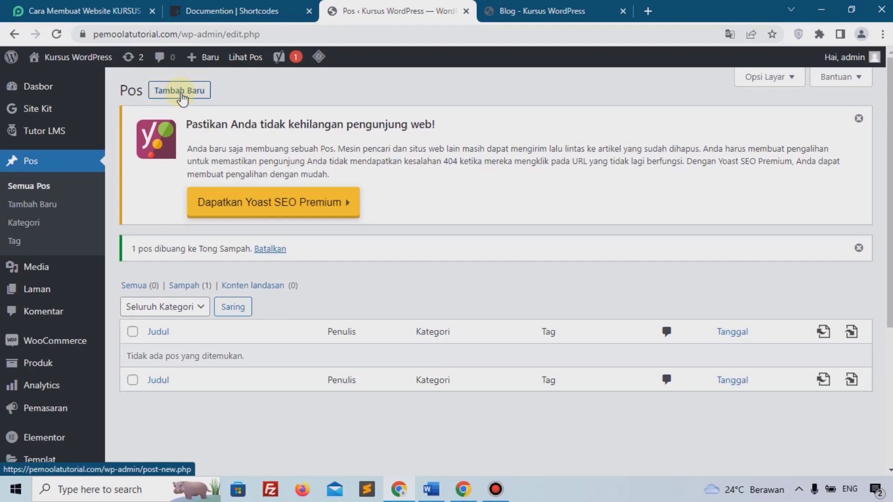
pyautogui.click(189, 91)
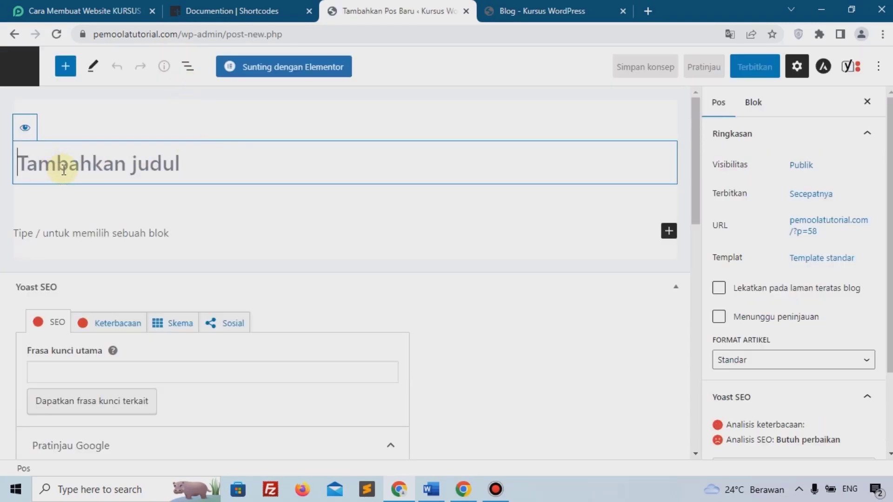
# Title the post 'Artikel 1' and paste two lorem ipsum paragraphs into its body.
pyautogui.write('Arti')
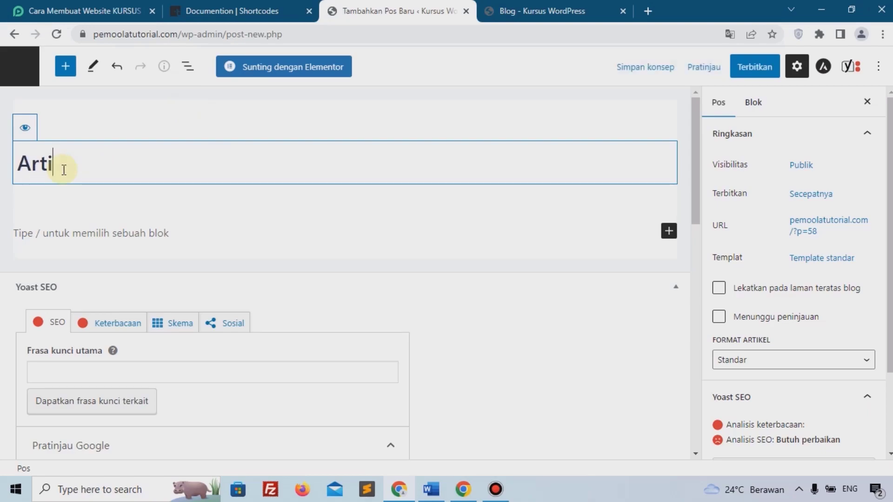
pyautogui.write('kel 1')
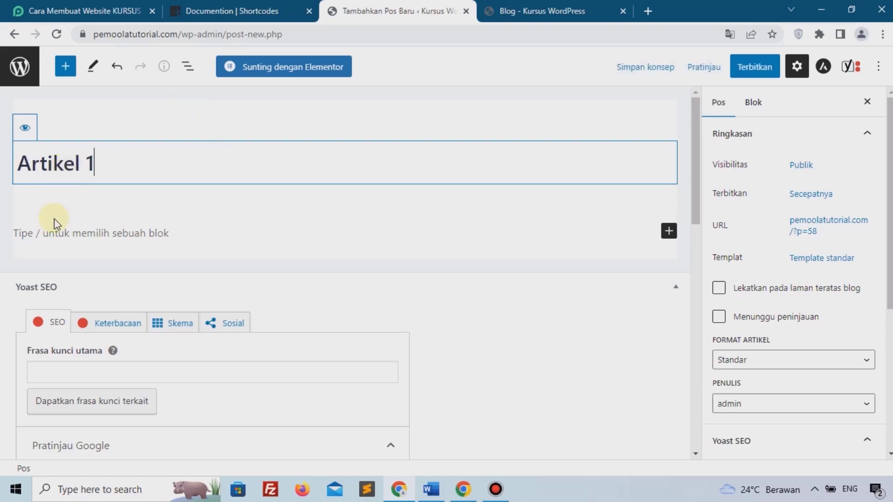
pyautogui.click(133, 234)
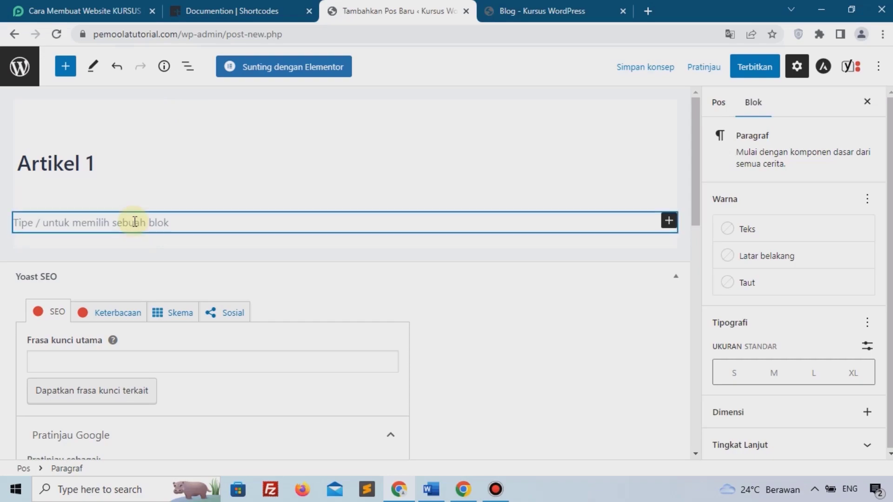
pyautogui.hotkey('ctrl', 'v')
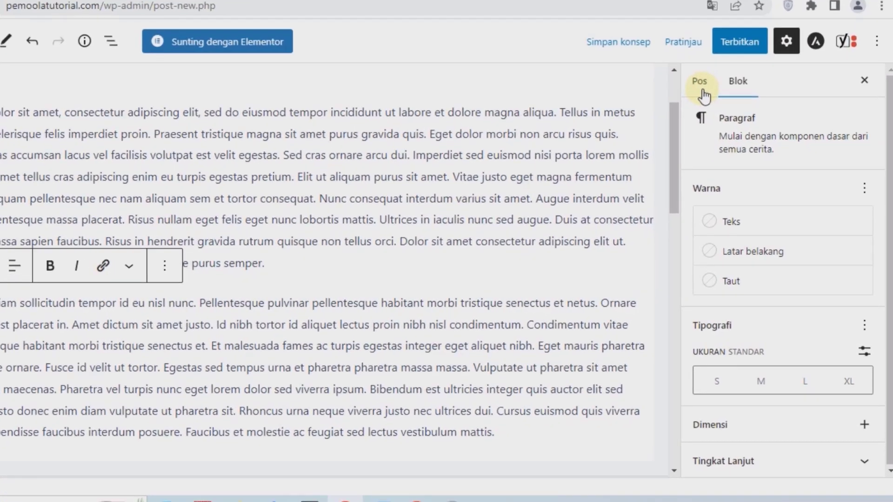
# Expand the Featured image panel in the post's settings sidebar.
pyautogui.click(721, 111)
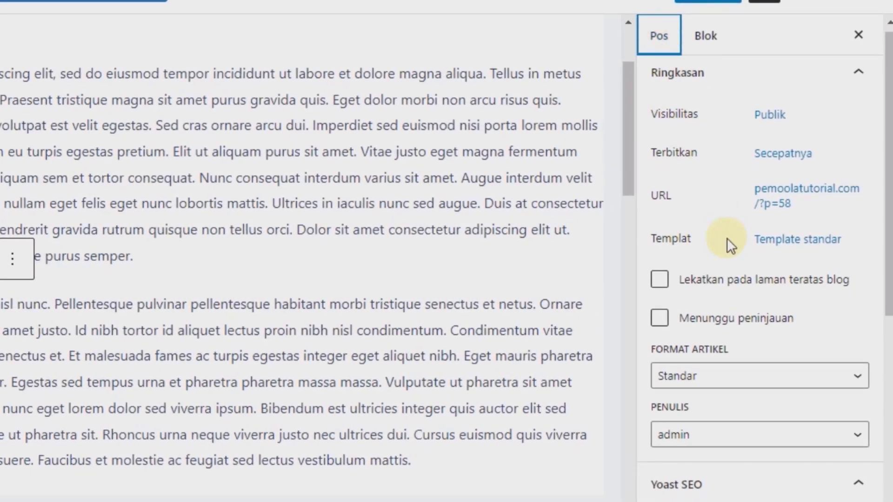
pyautogui.scroll(-5, 761, 259)
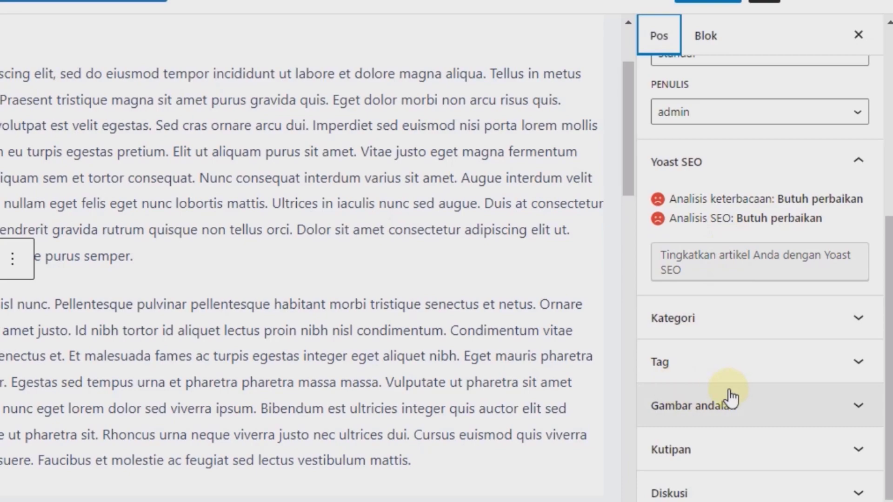
pyautogui.click(692, 408)
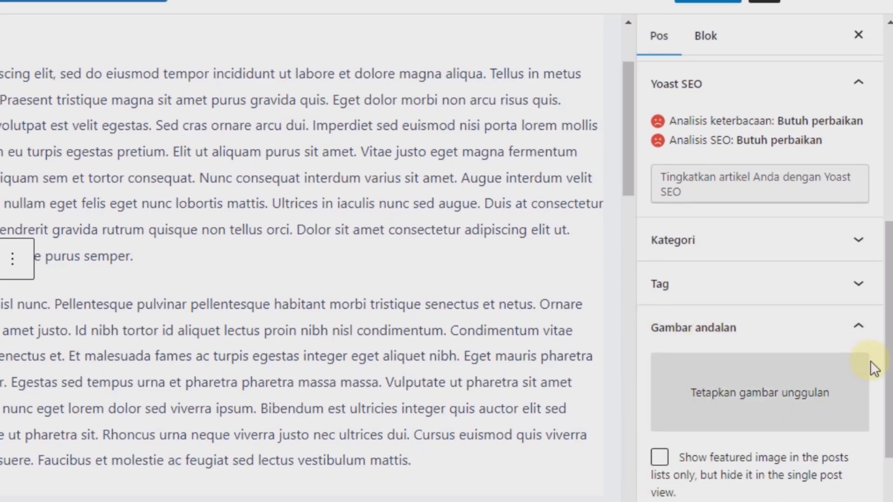
# Set web-design-3411373_1920.jpg from the Media Library as featured image, then publish Artikel 1.
pyautogui.click(790, 394)
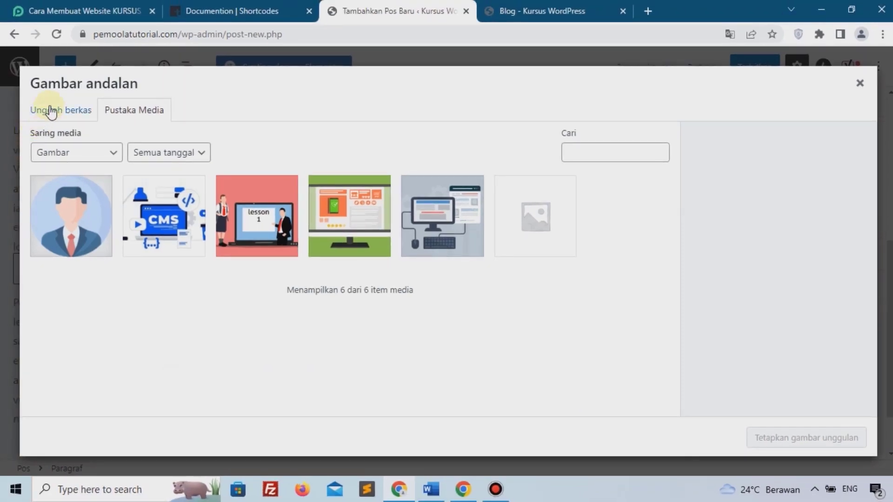
pyautogui.click(52, 112)
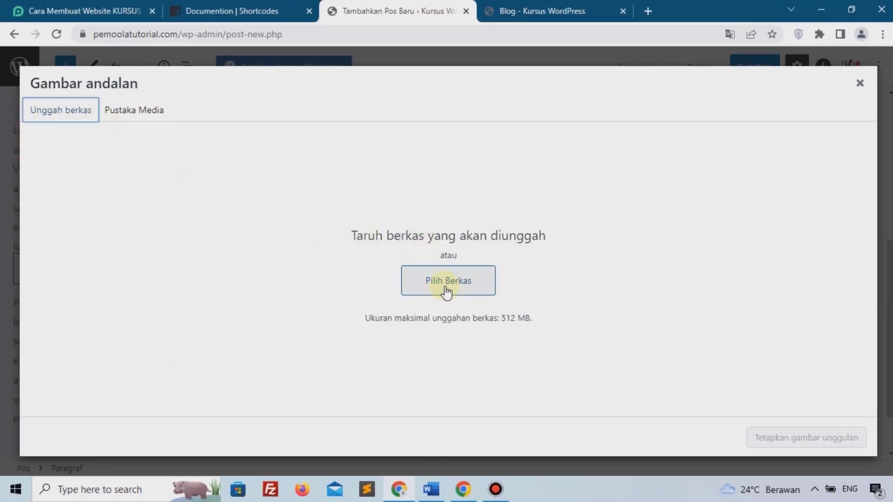
pyautogui.click(143, 111)
pyautogui.click(421, 220)
pyautogui.click(777, 442)
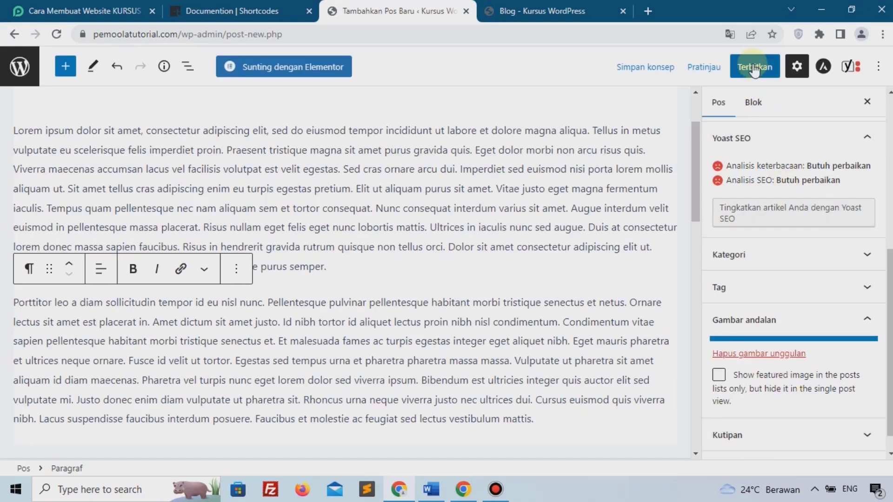
pyautogui.click(754, 69)
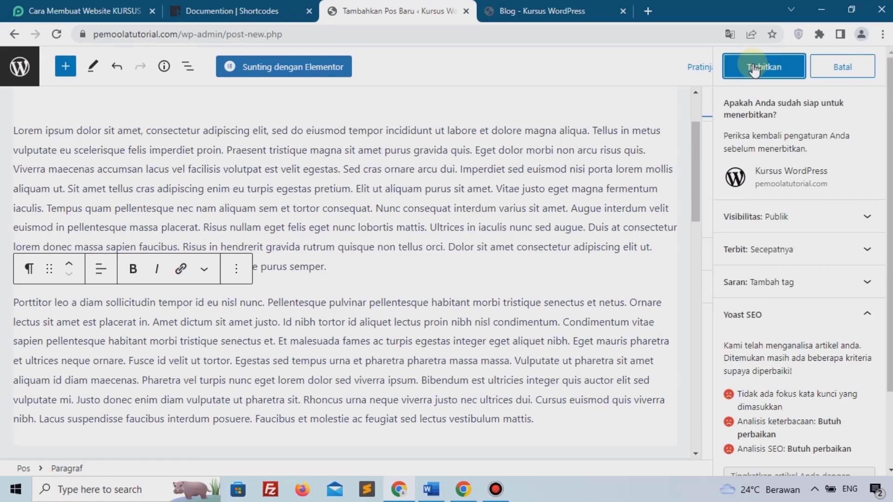
pyautogui.click(753, 68)
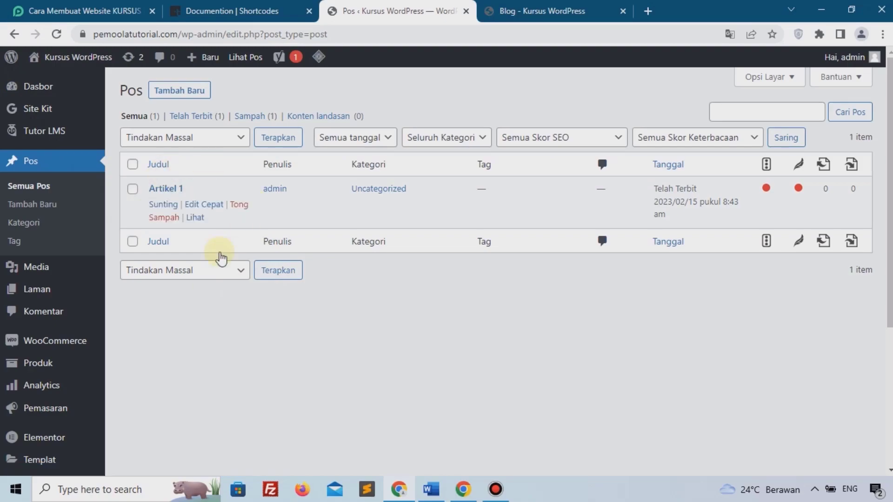
# Scroll the live Blog page to check Artikel 2 and Artikel 1 with their illustrations.
pyautogui.moveTo(203, 201)
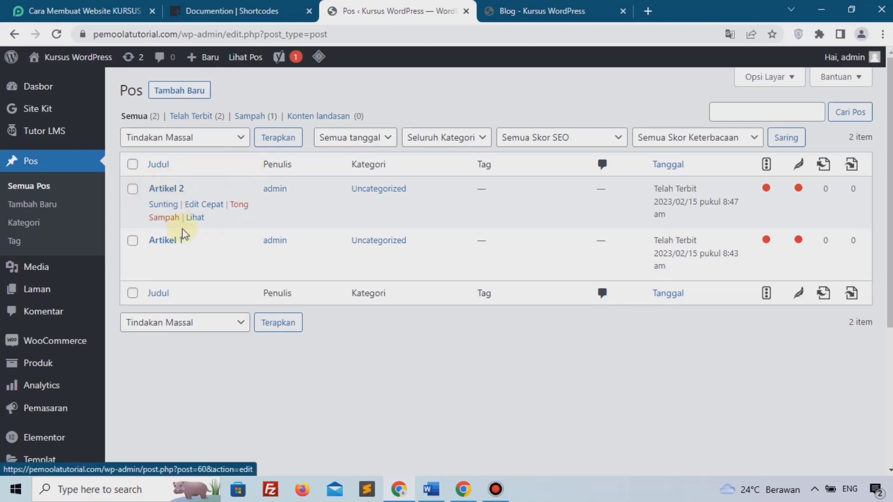
pyautogui.click(506, 10)
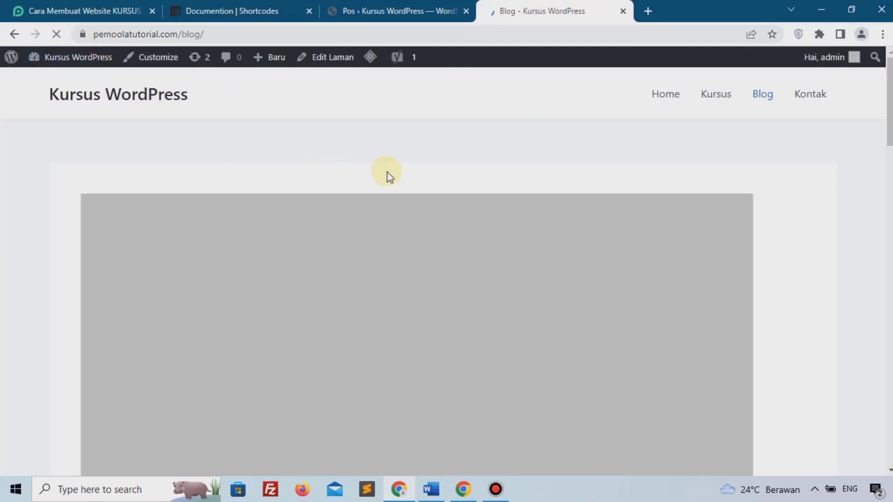
pyautogui.scroll(-9, 414, 183)
pyautogui.scroll(-12, 416, 185)
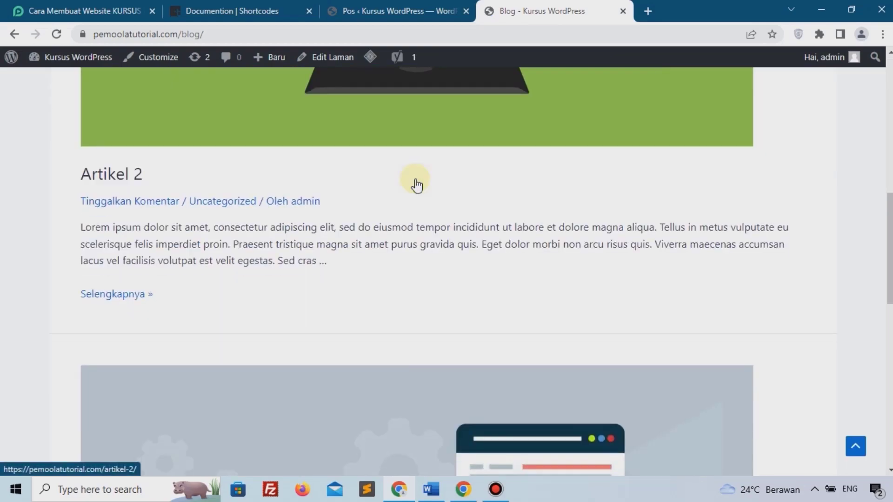
pyautogui.scroll(20, 416, 184)
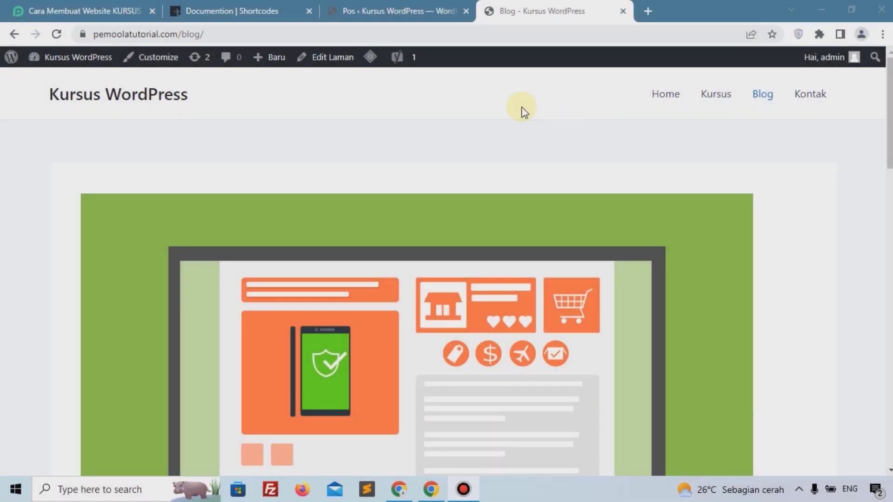
# Go to All Pages, scroll down to Kontak and edit it.
pyautogui.click(399, 8)
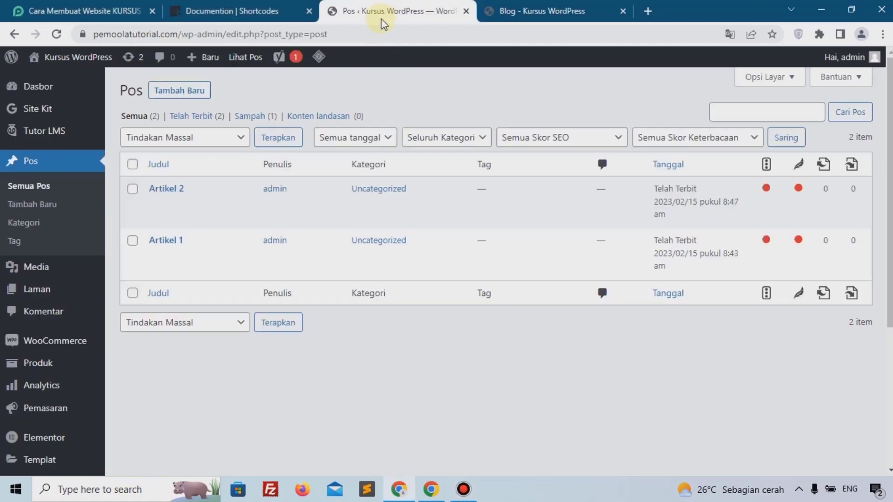
pyautogui.moveTo(80, 291)
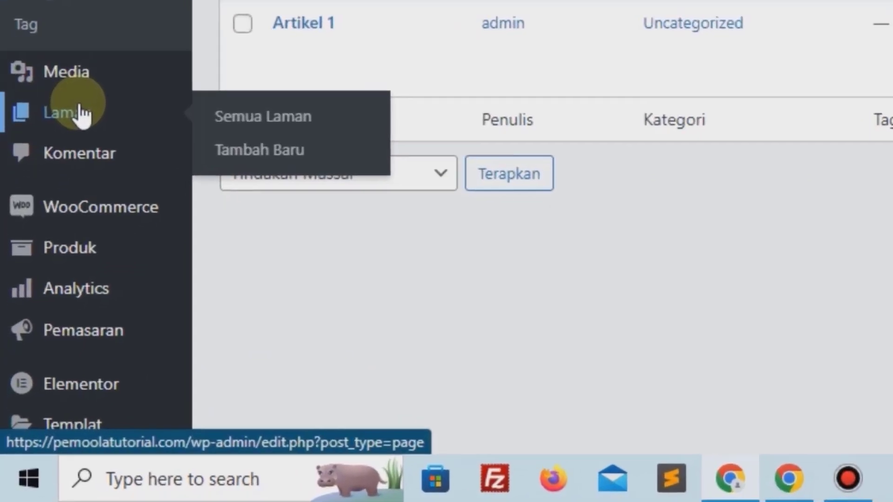
pyautogui.click(234, 114)
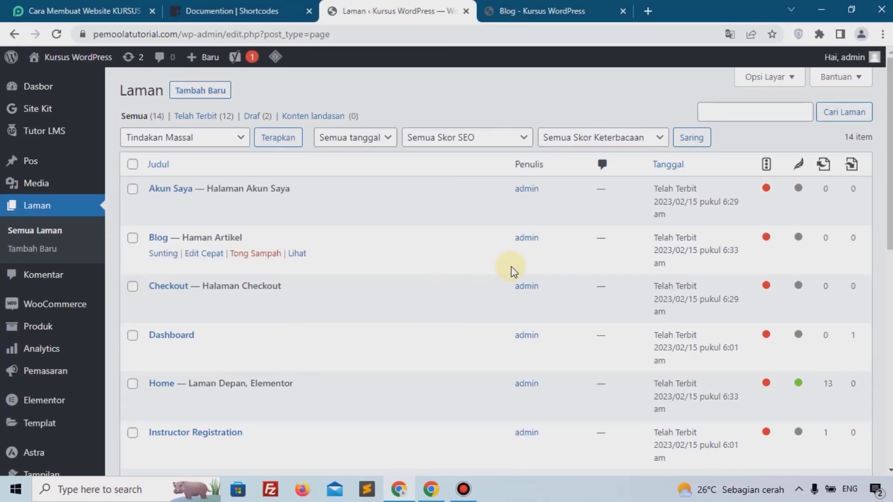
pyautogui.scroll(-3, 507, 274)
pyautogui.scroll(-5, 195, 399)
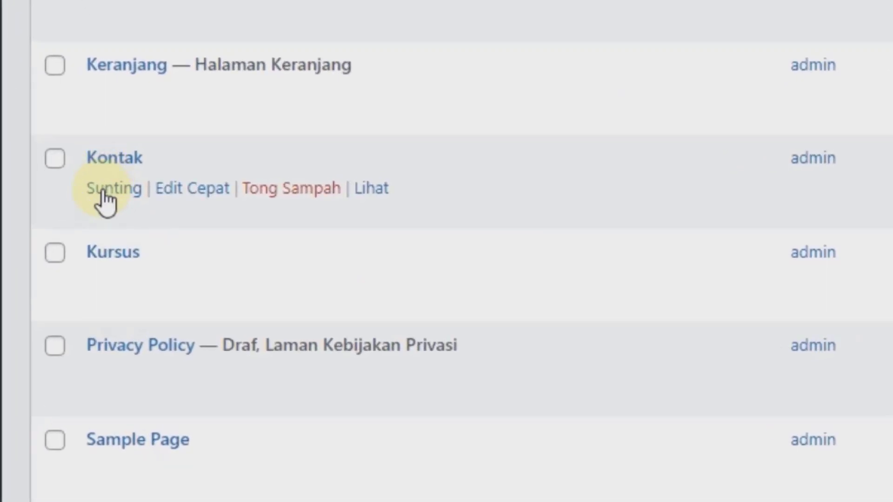
pyautogui.click(103, 191)
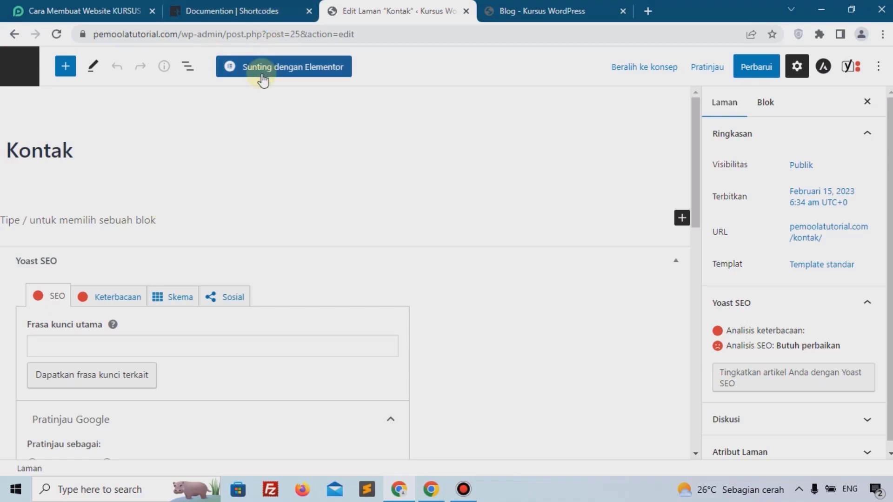
# In Elementor, drop a heading at the top of Kontak reading 'Kontak Kami', centre-aligned.
pyautogui.click(282, 69)
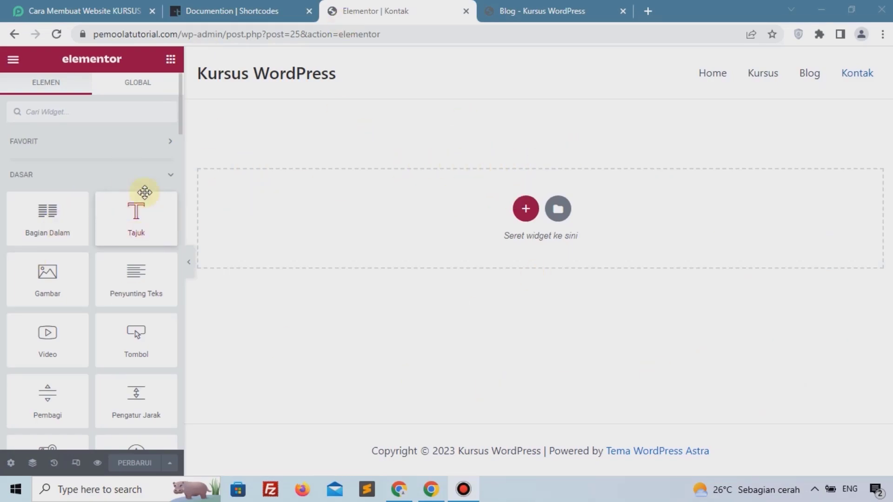
pyautogui.moveTo(131, 225); pyautogui.dragTo(359, 233)
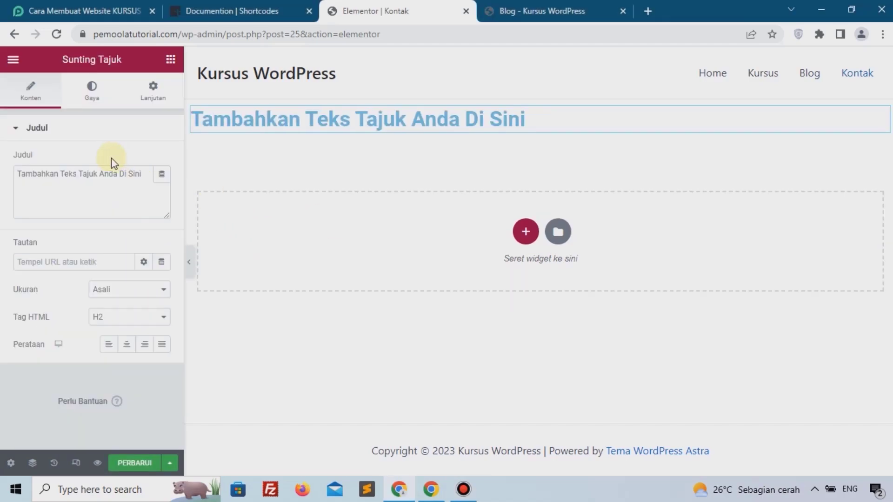
pyautogui.tripleClick(99, 176)
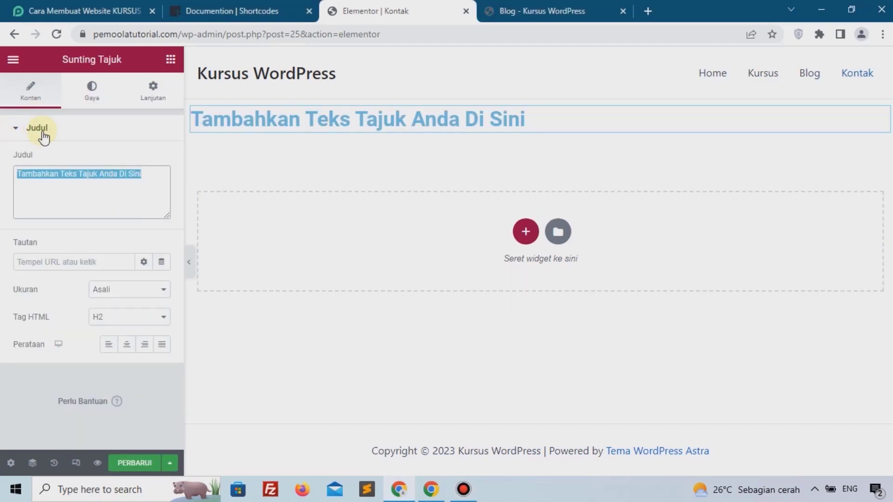
pyautogui.write('kO')
pyautogui.press('BackSpace')
pyautogui.press('BackSpace')
pyautogui.write('Kontak Kami')
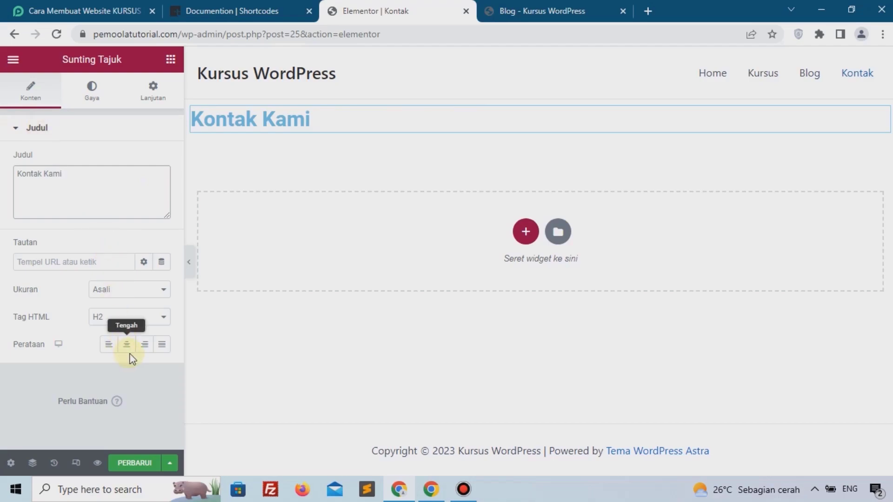
pyautogui.click(128, 349)
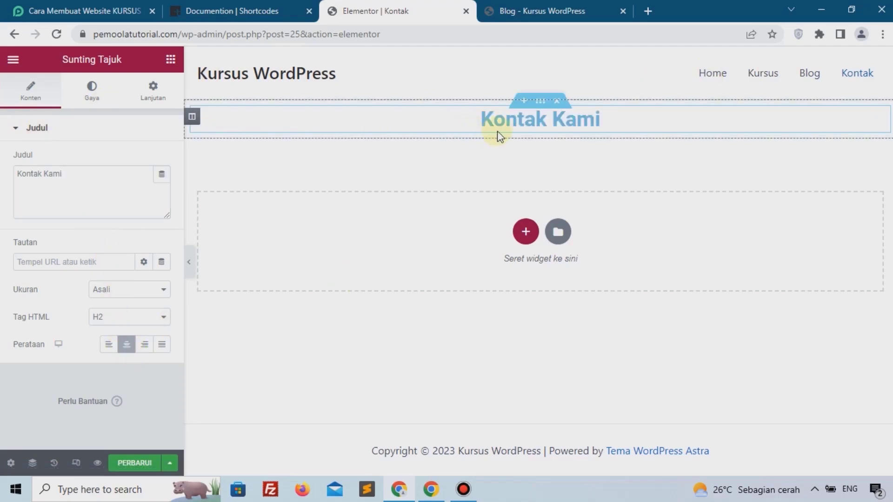
# Switch the heading section's margin unit to % and enter 3 for the top.
pyautogui.click(540, 104)
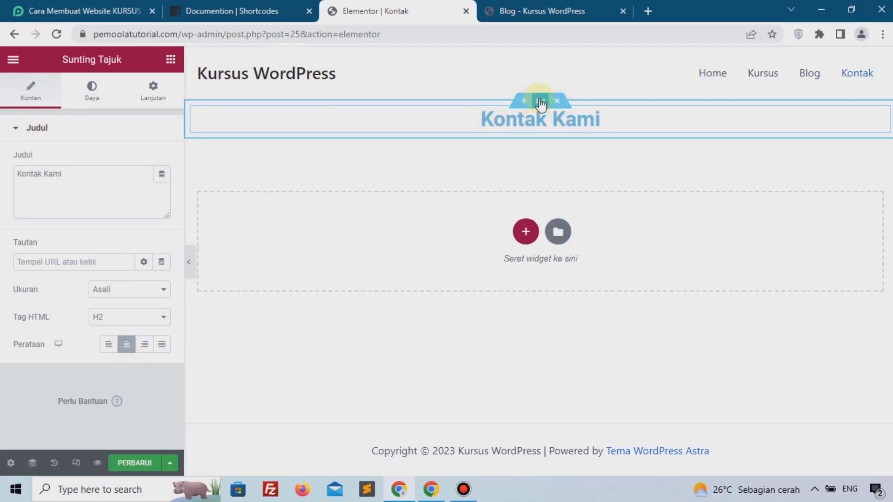
pyautogui.click(156, 92)
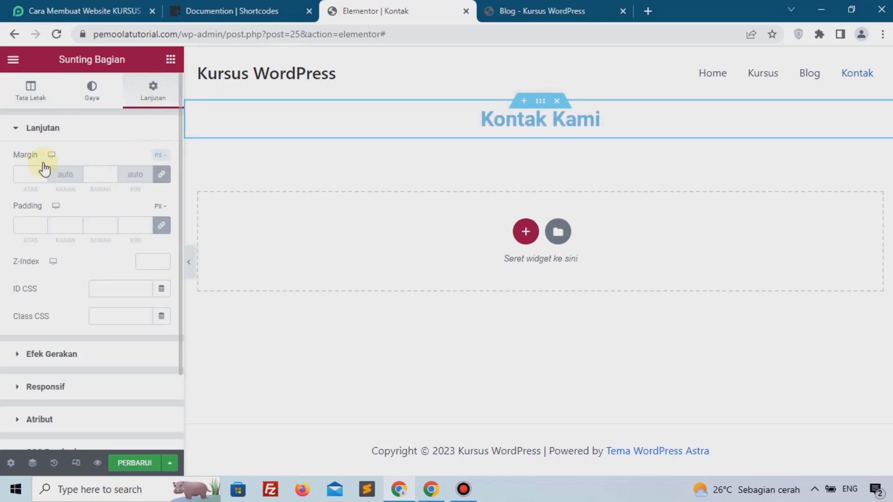
pyautogui.click(161, 159)
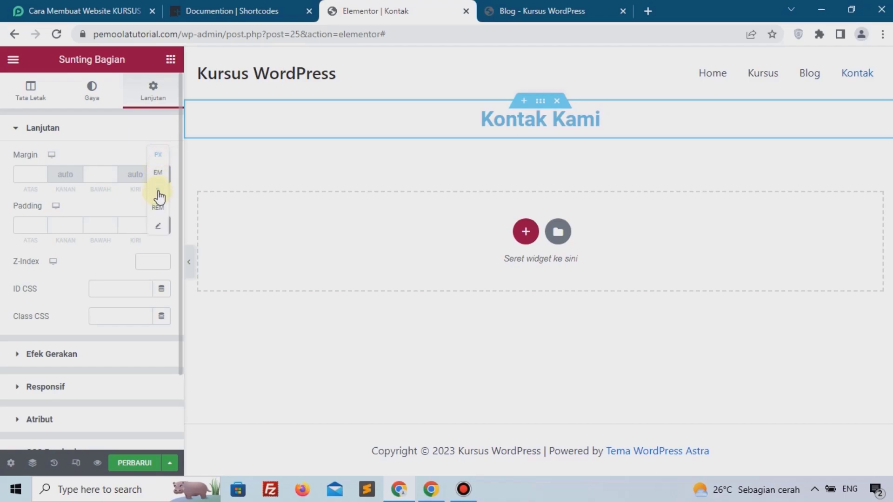
pyautogui.click(159, 192)
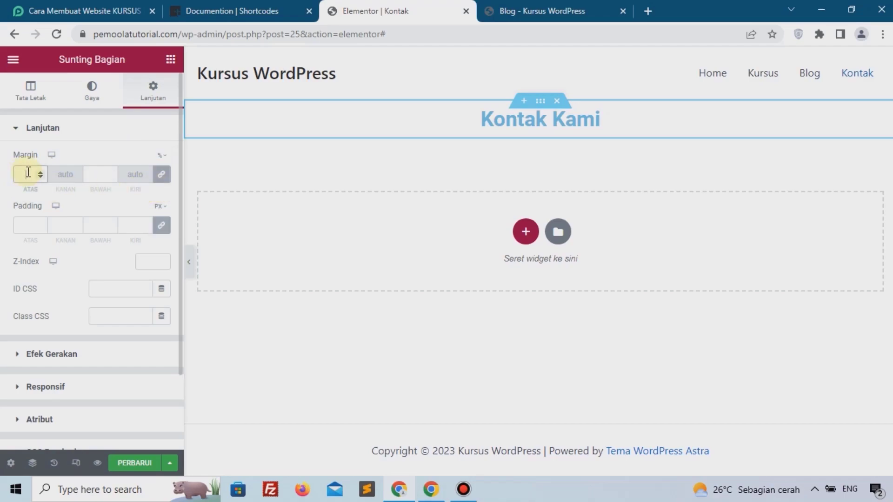
pyautogui.write('3')
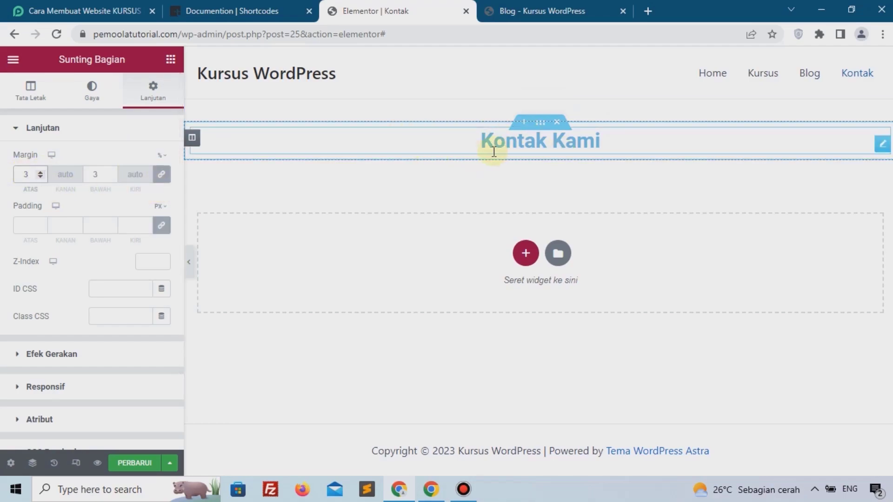
# Drop a Google Maps widget below the heading and set its location to Kemayoran.
pyautogui.click(170, 58)
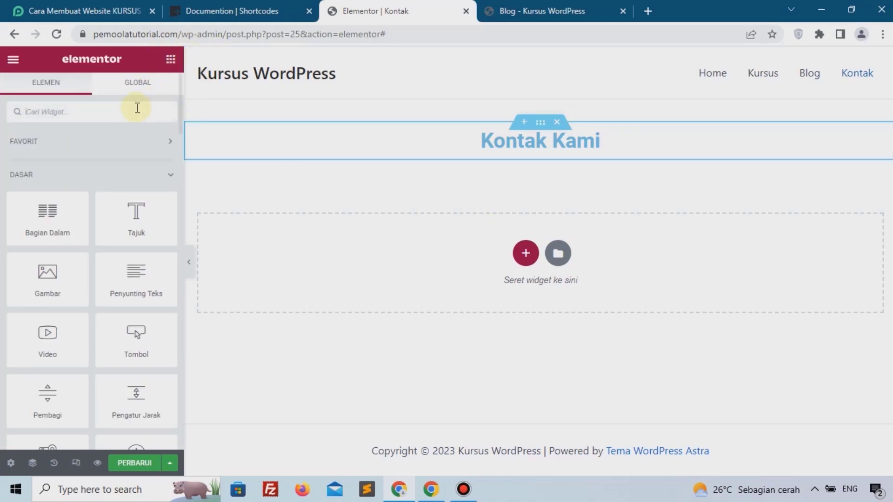
pyautogui.write('map')
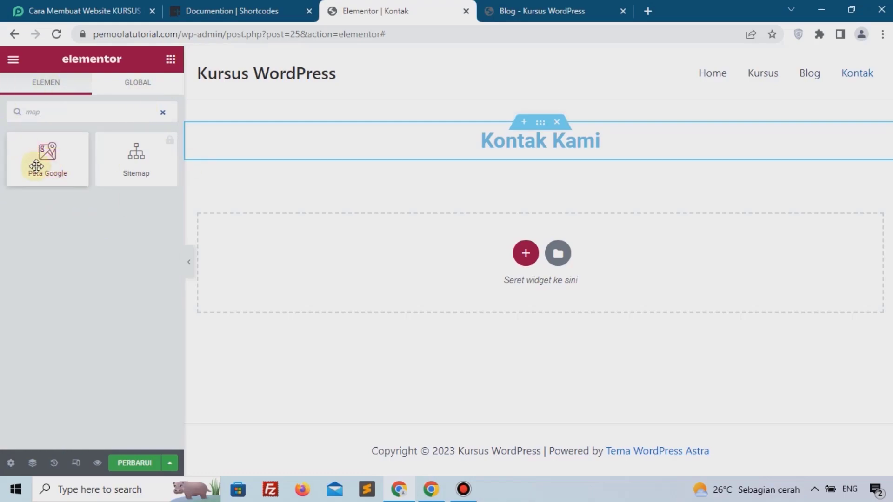
pyautogui.moveTo(42, 161); pyautogui.dragTo(286, 241)
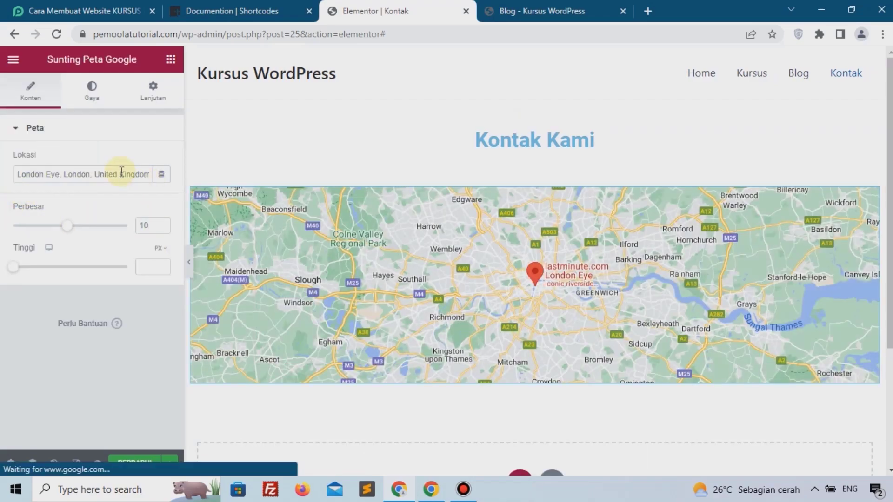
pyautogui.tripleClick(92, 171)
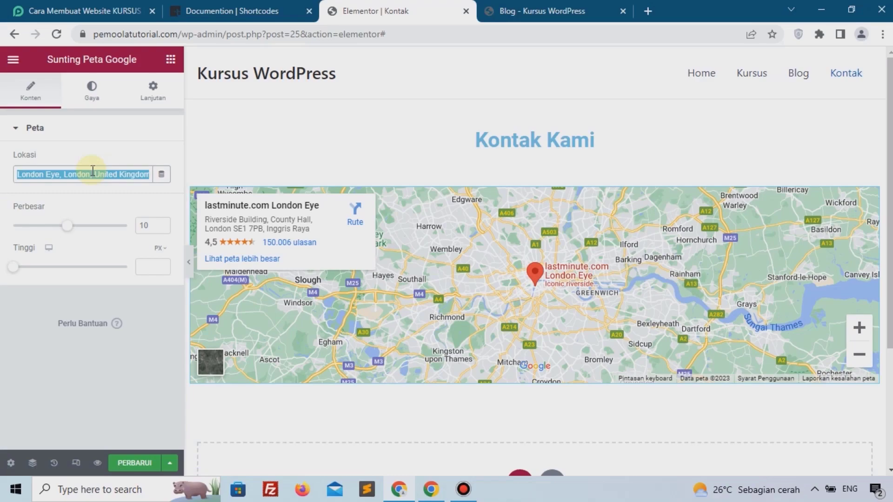
pyautogui.write('Kemayiran')
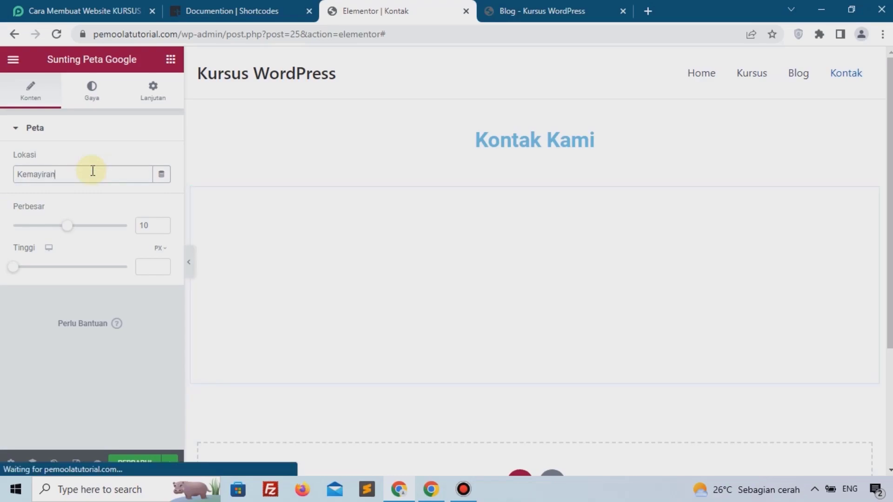
pyautogui.press('BackSpace')
pyautogui.press('BackSpace')
pyautogui.press('BackSpace')
pyautogui.press('BackSpace')
pyautogui.write('ora')
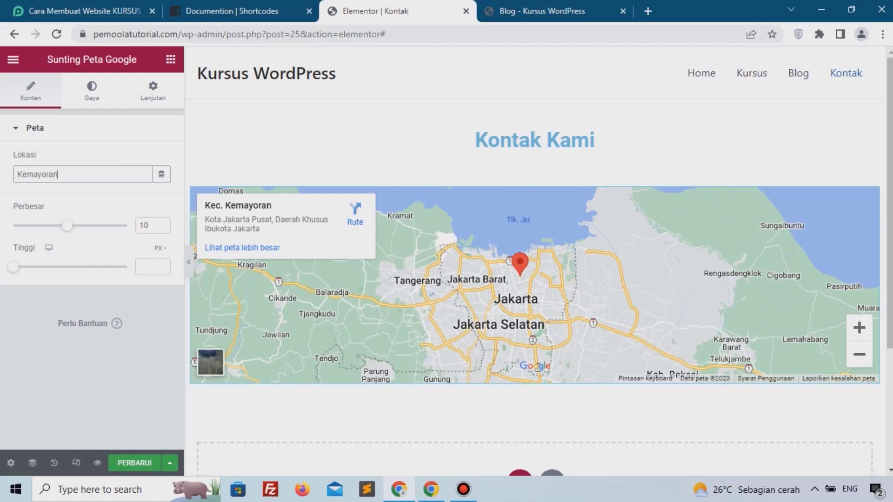
pyautogui.hotkey('alt', 'Tab')
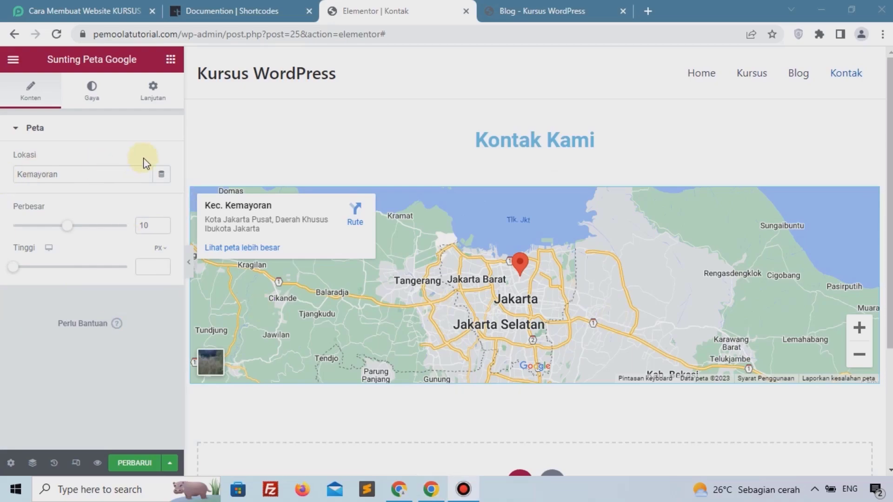
# Keep the map zoom at 10 and set the map height to 300 px.
pyautogui.click(162, 223)
pyautogui.click(162, 223)
pyautogui.click(162, 223)
pyautogui.click(162, 223)
pyautogui.click(162, 223)
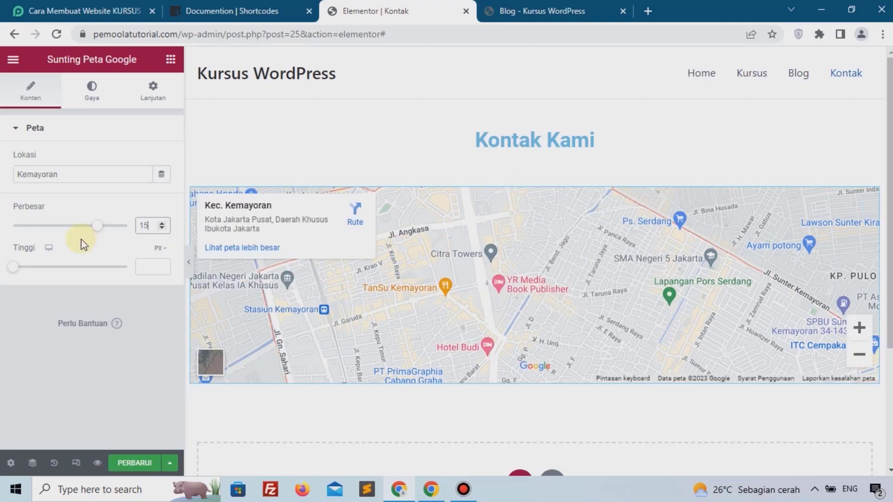
pyautogui.write('1')
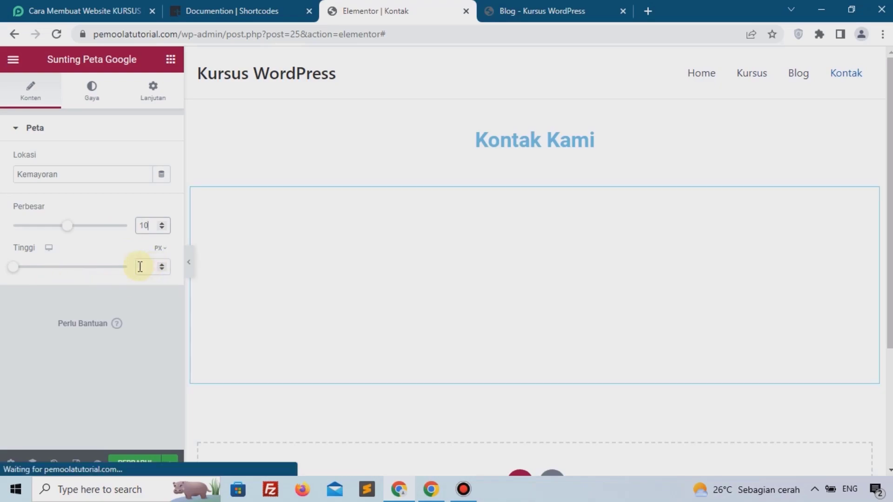
pyautogui.click(140, 266)
pyautogui.write('100')
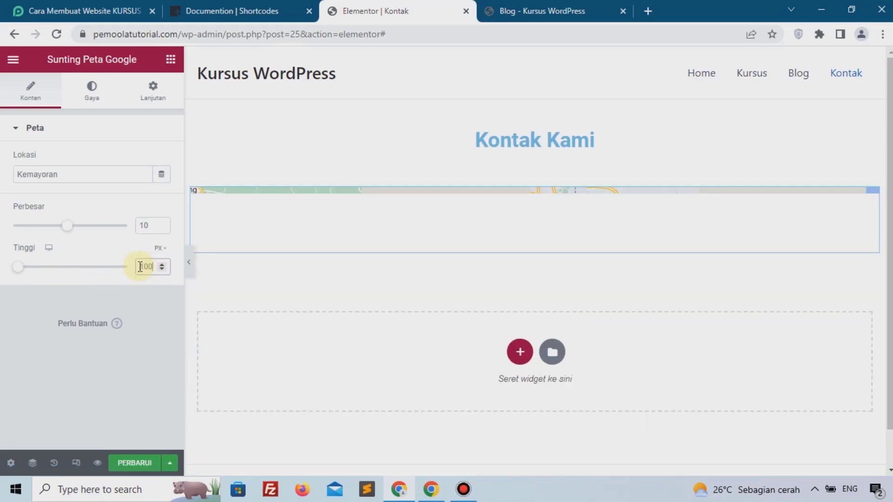
pyautogui.press('BackSpace')
pyautogui.press('BackSpace')
pyautogui.press('BackSpace')
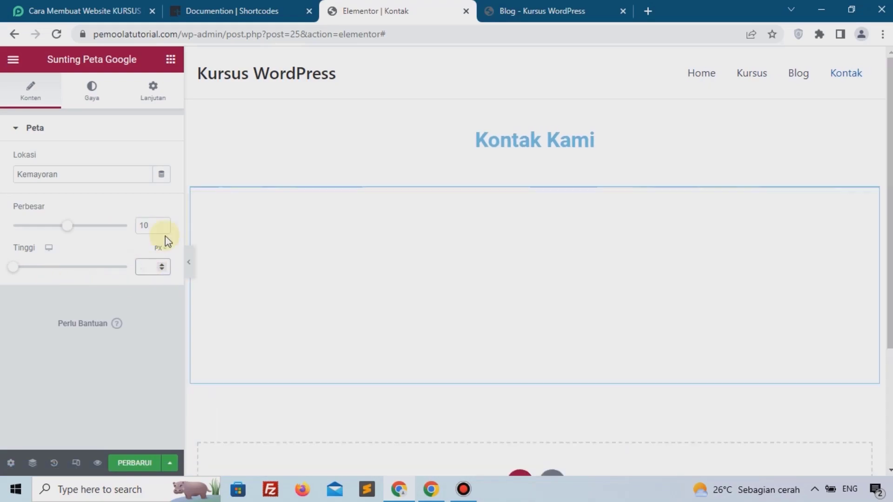
pyautogui.write('300')
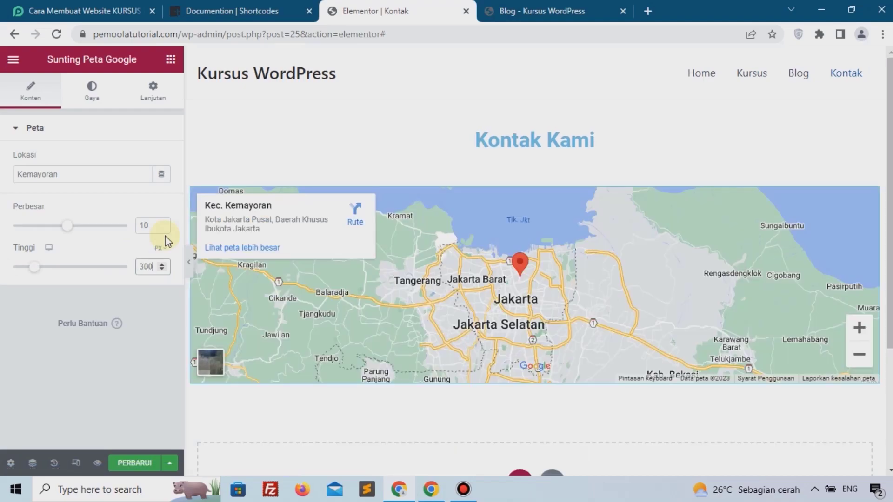
pyautogui.scroll(-3, 433, 284)
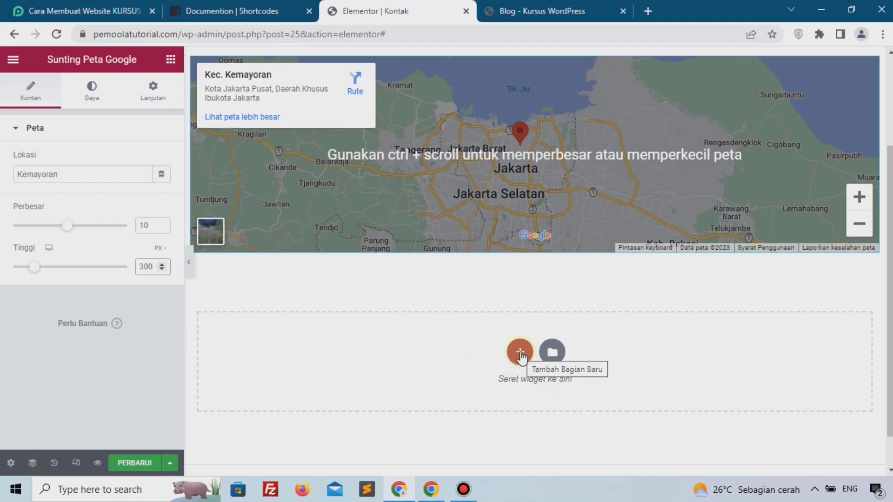
# Add a three-column section below the map with unlinked margins in %, editing the top value.
pyautogui.click(520, 354)
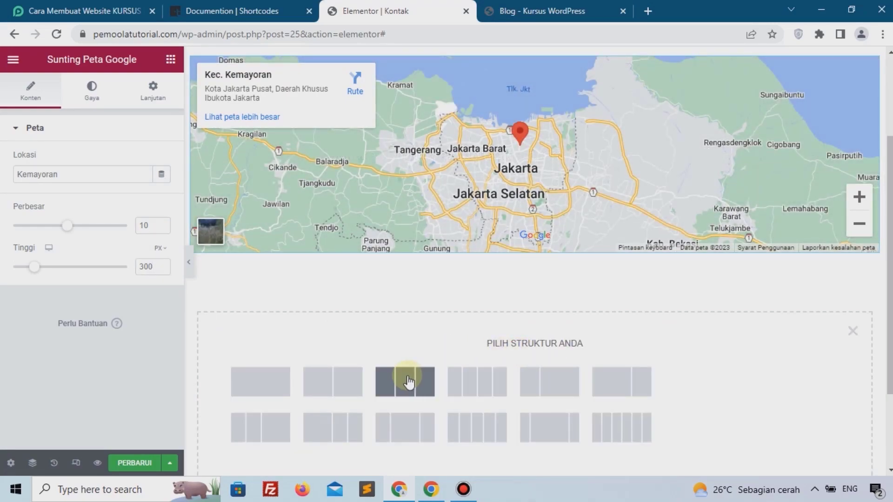
pyautogui.click(405, 381)
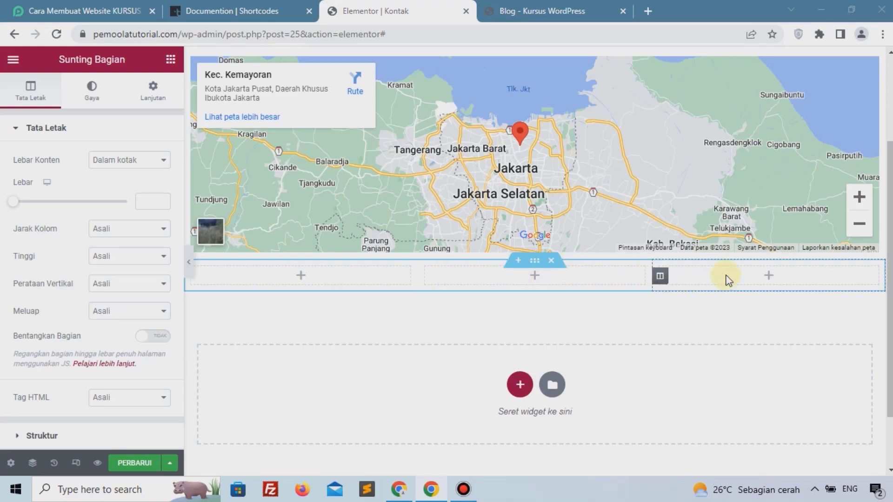
pyautogui.click(153, 90)
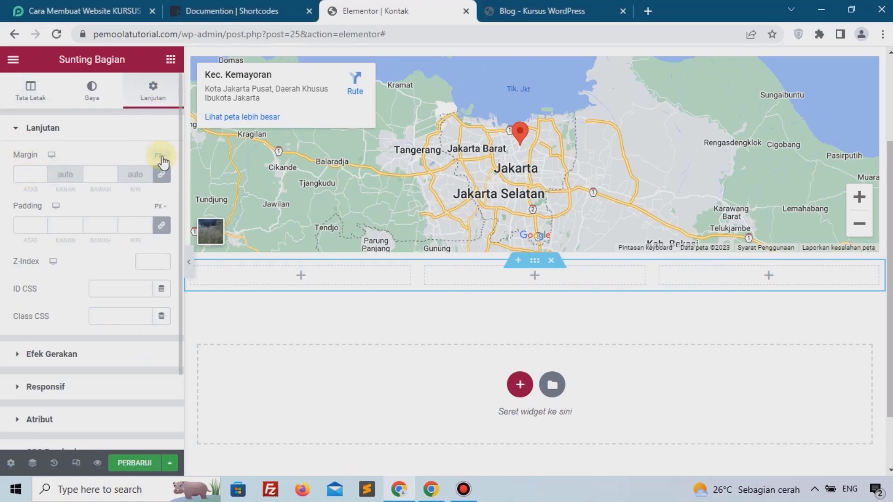
pyautogui.moveTo(159, 155)
pyautogui.click(159, 200)
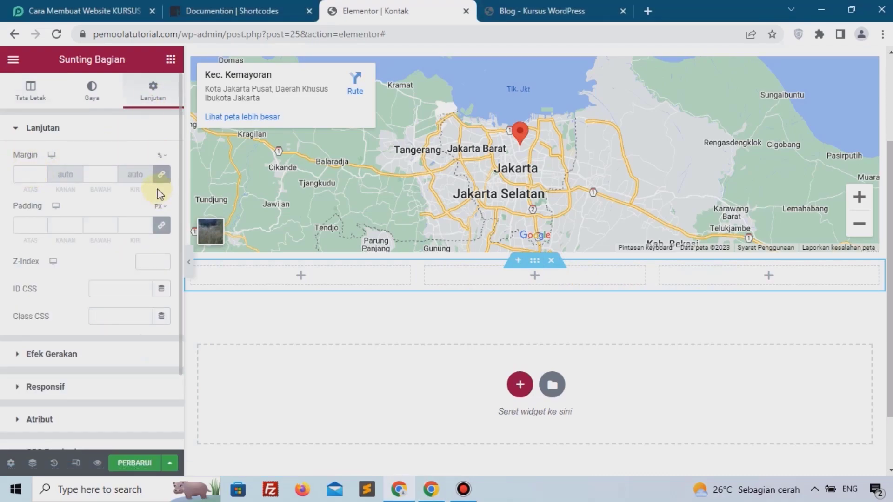
pyautogui.click(161, 177)
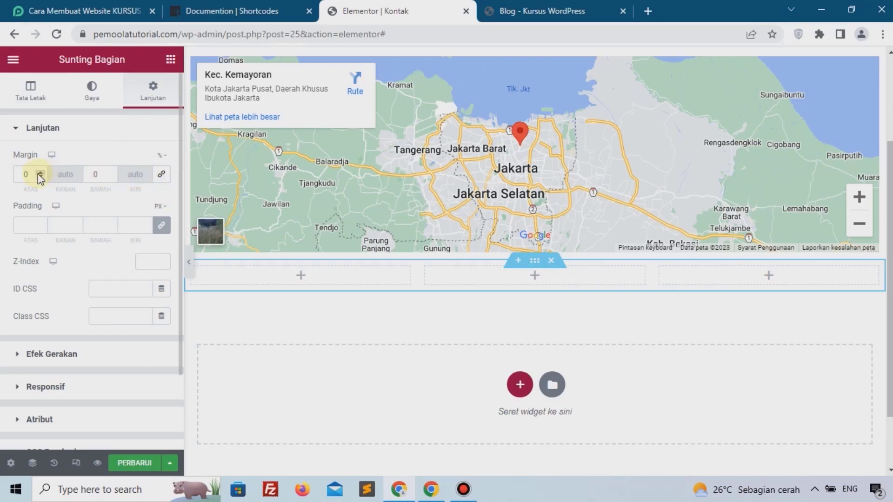
pyautogui.click(35, 172)
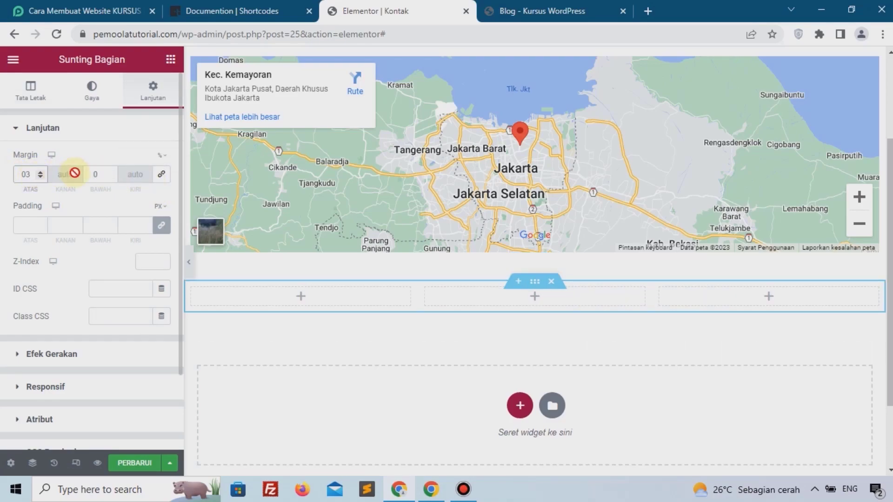
pyautogui.write('1')
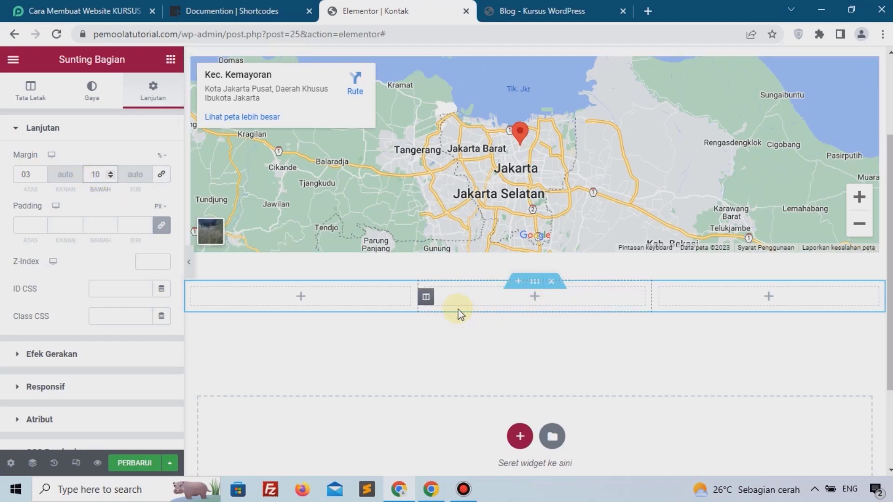
# Drop an Icon Box into the first column and give it the map-marker icon.
pyautogui.click(297, 296)
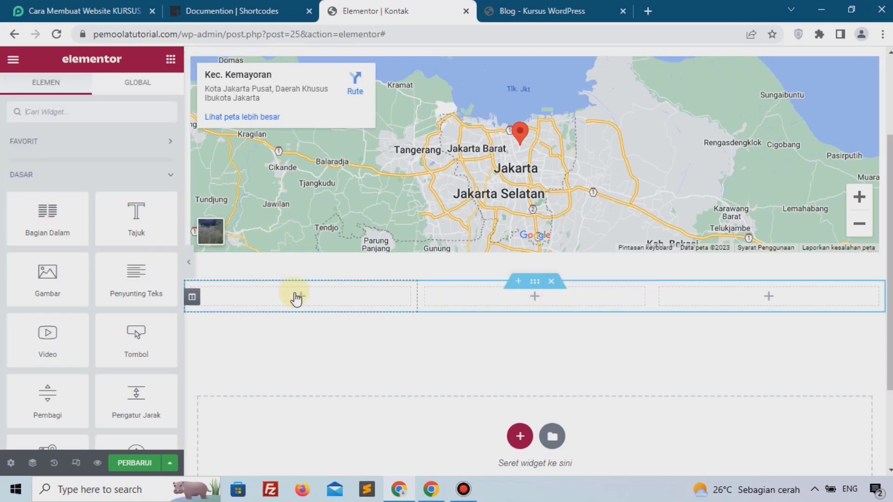
pyautogui.write('icon')
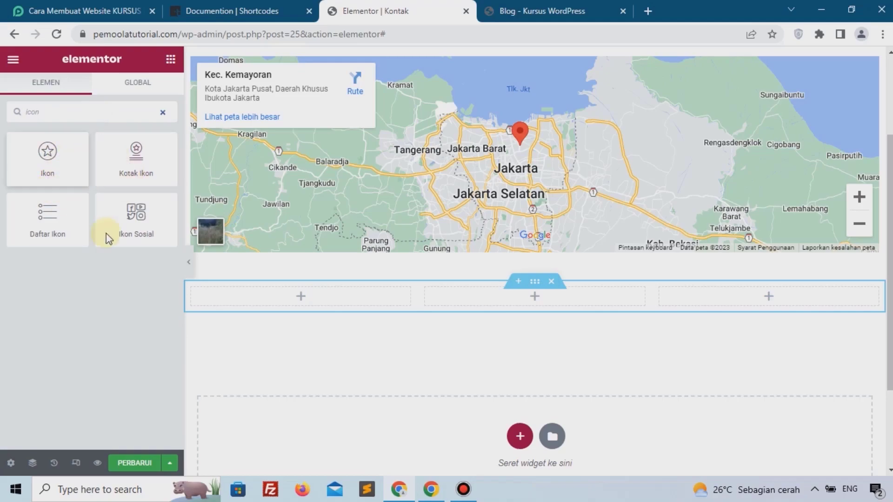
pyautogui.moveTo(133, 168); pyautogui.dragTo(303, 295)
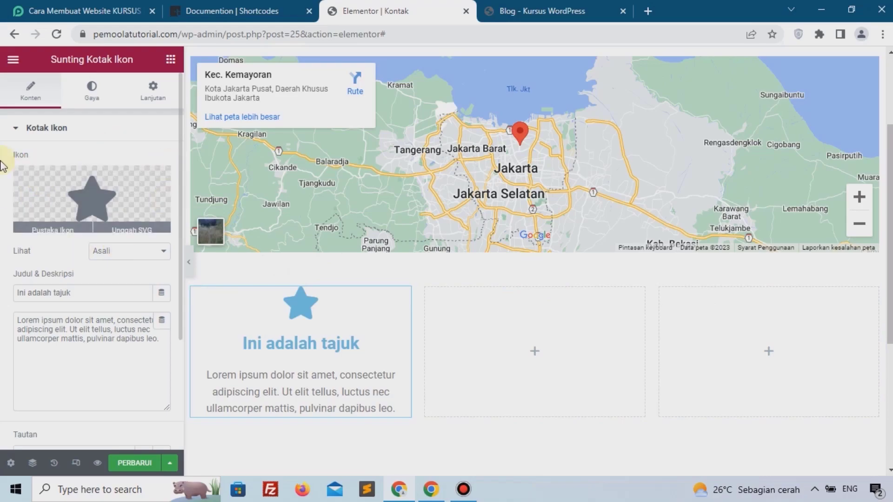
pyautogui.click(88, 190)
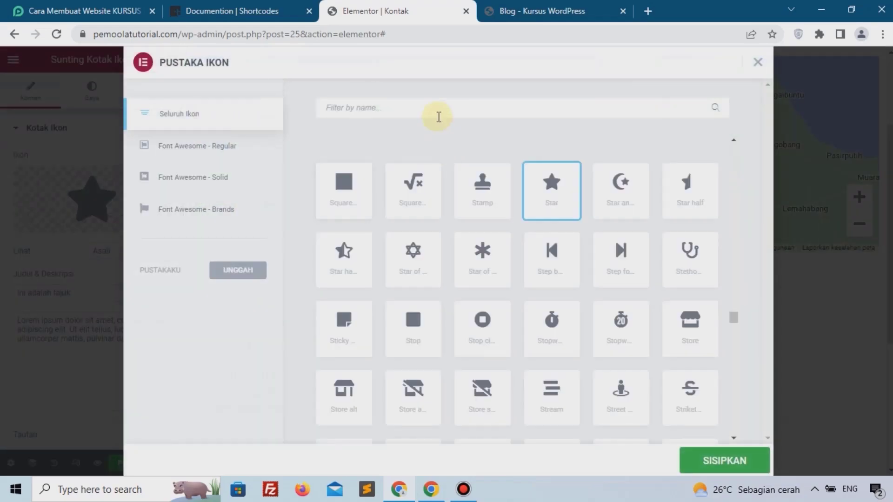
pyautogui.write('map')
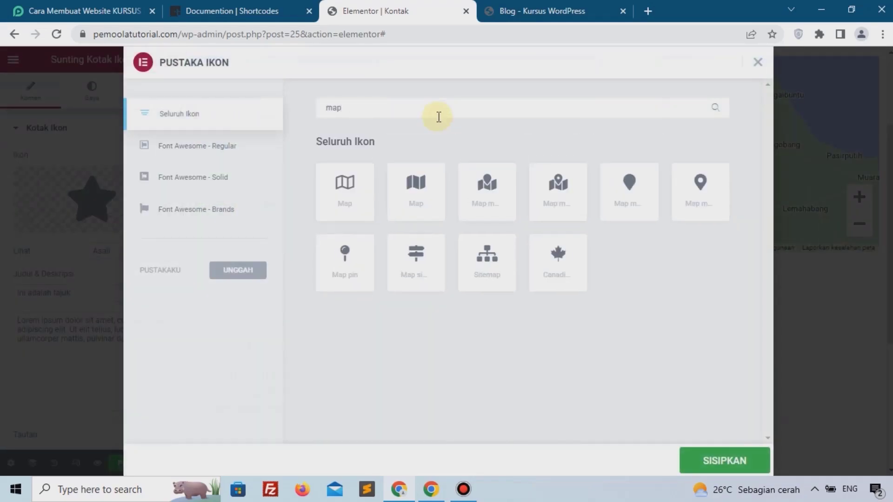
pyautogui.click(698, 190)
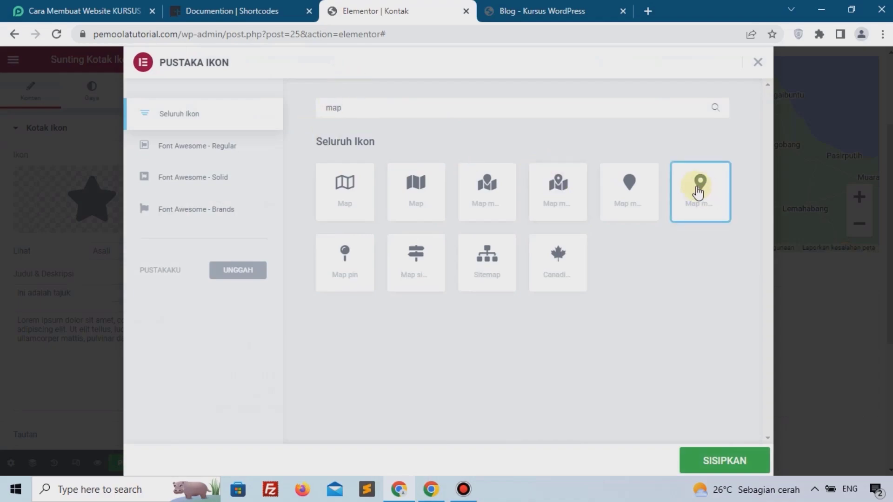
pyautogui.click(727, 462)
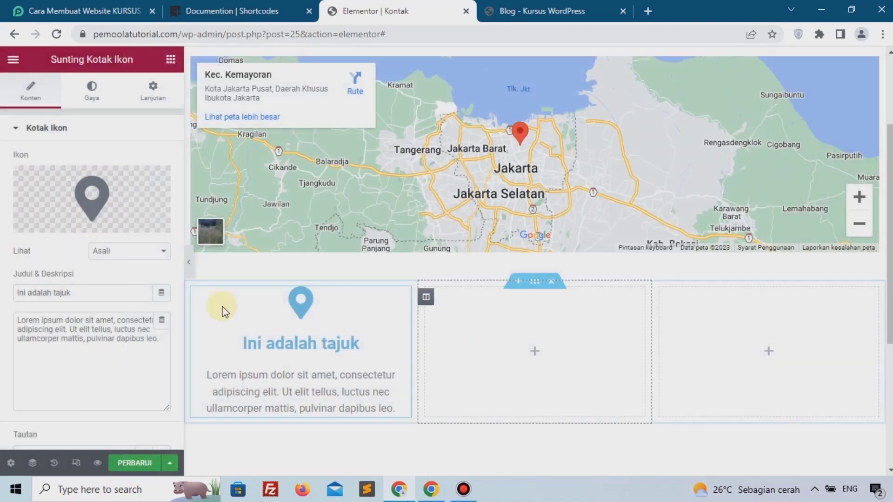
# Make the icon Stacked, retitle the box 'Alamat', and enter the address as its description.
pyautogui.click(120, 251)
pyautogui.click(121, 275)
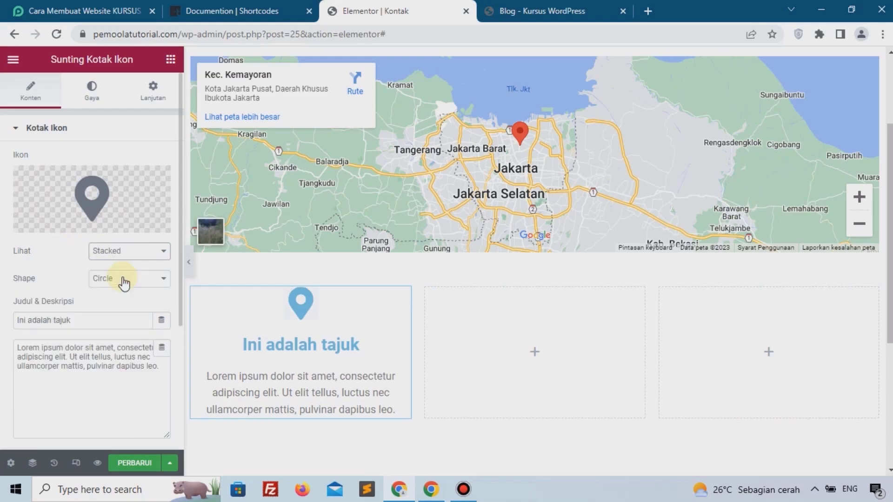
pyautogui.moveTo(91, 312); pyautogui.dragTo(1, 323)
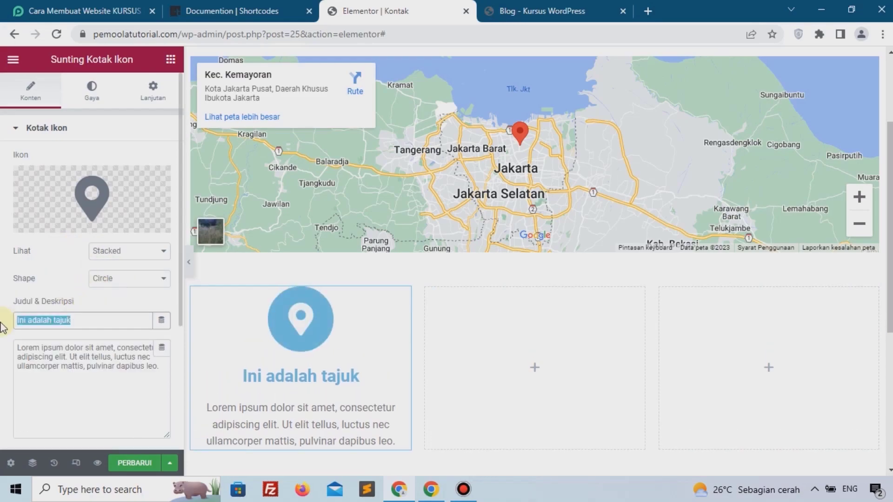
pyautogui.write('Alamat')
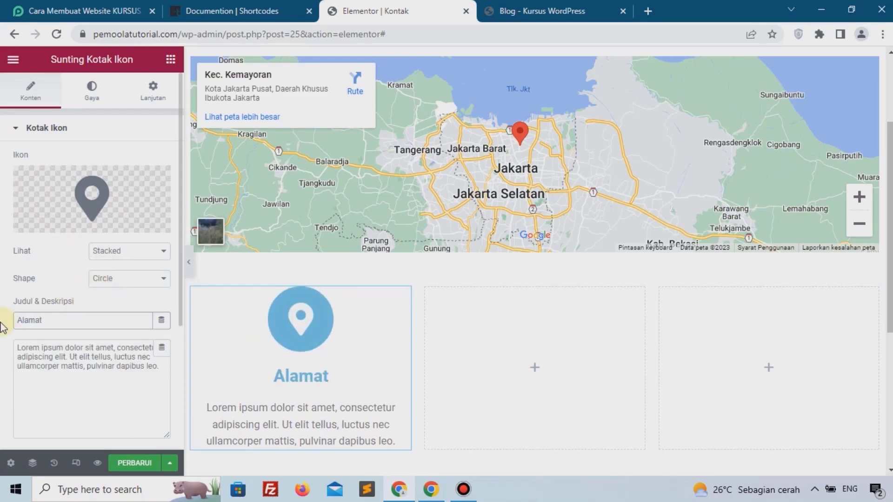
pyautogui.click(48, 375)
pyautogui.hotkey('ctrl', 'a')
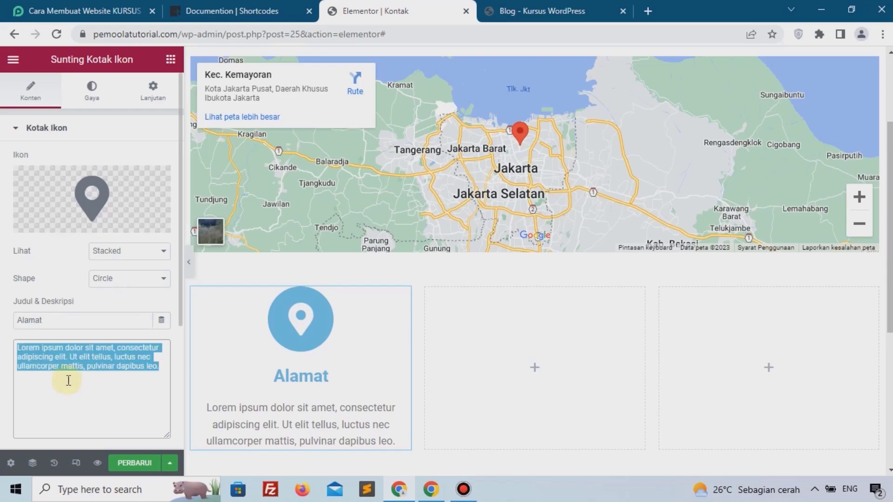
pyautogui.write('Jl Kemayo')
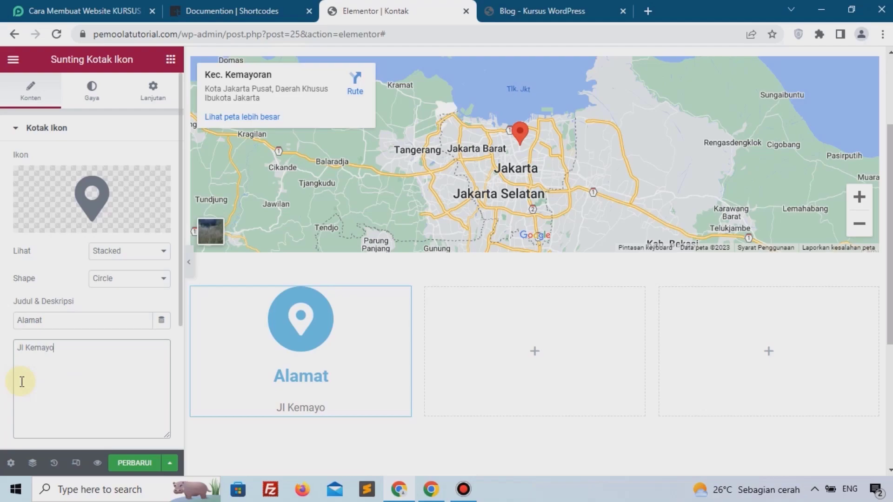
pyautogui.write('ran,Jakarta Pu')
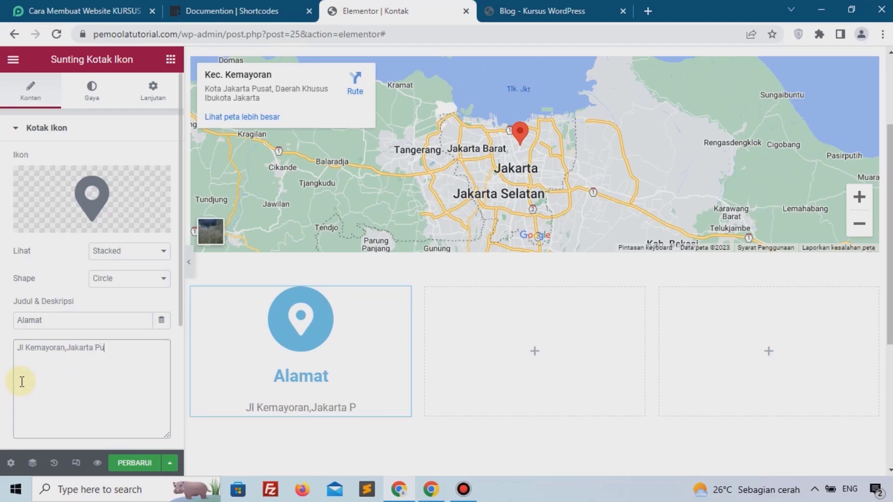
pyautogui.write('sat')
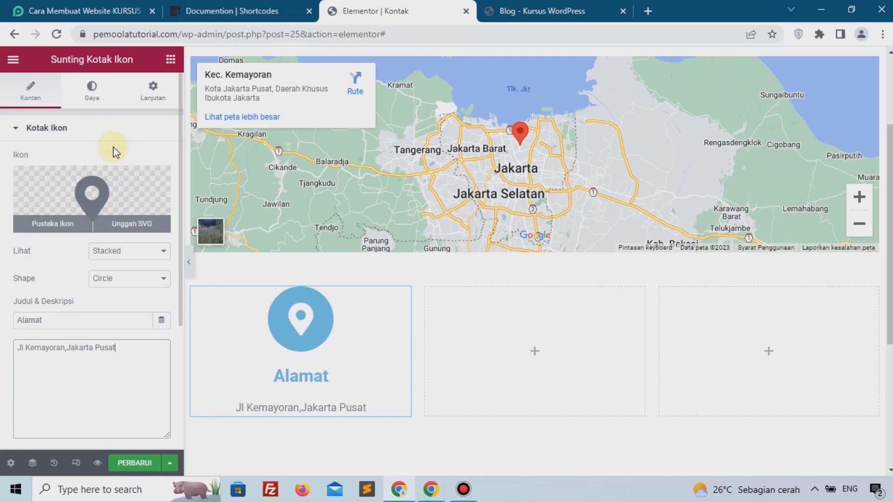
# In the Style settings, set the icon spacing to 5 and the icon size to 25.
pyautogui.click(103, 103)
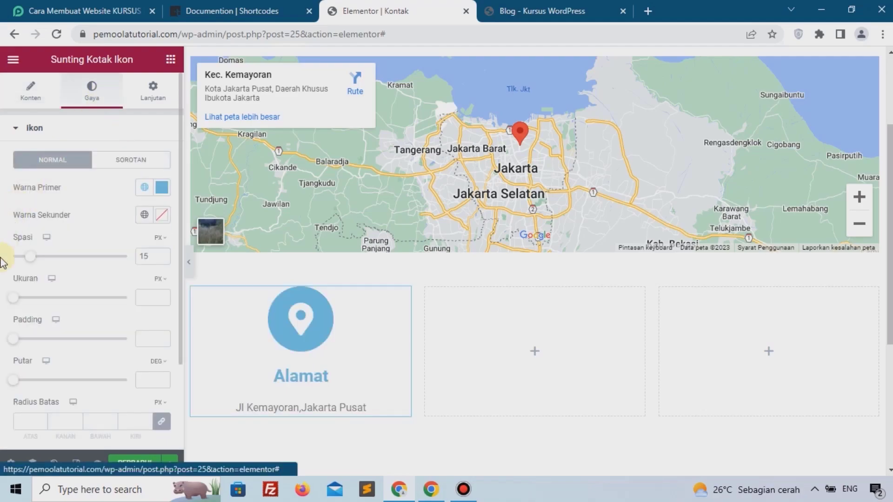
pyautogui.moveTo(11, 303); pyautogui.dragTo(20, 306)
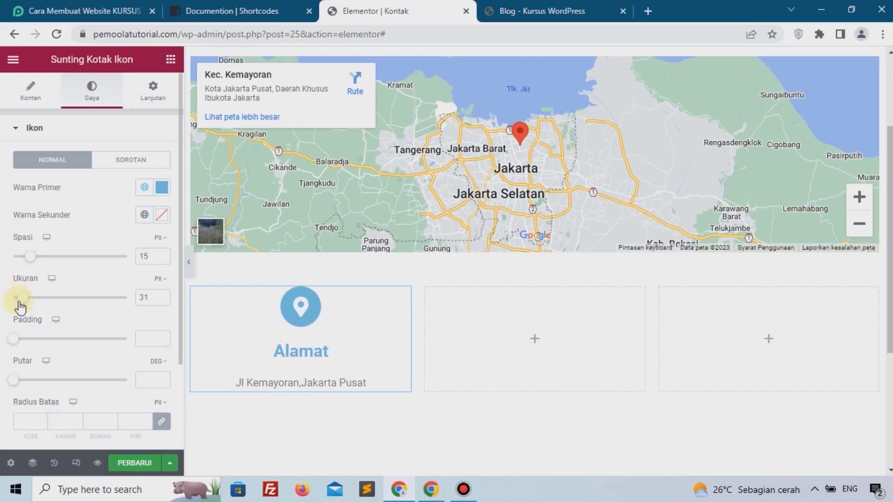
pyautogui.moveTo(36, 261); pyautogui.dragTo(23, 261)
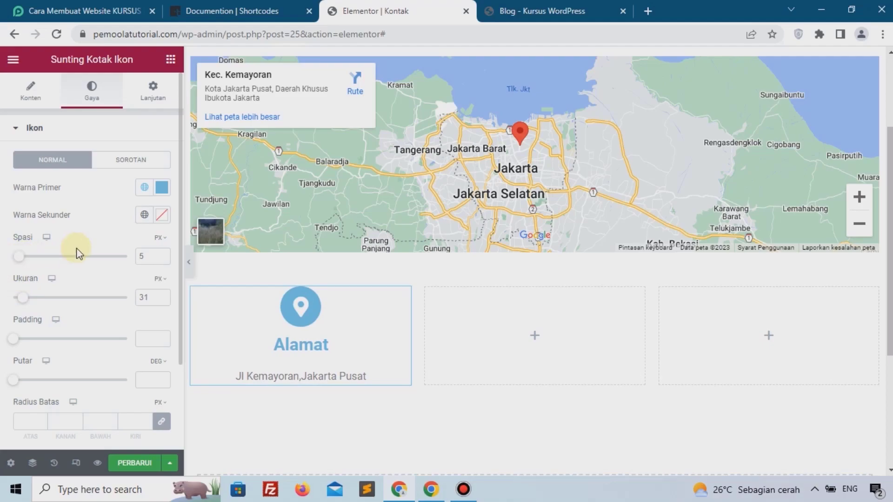
pyautogui.click(161, 300)
pyautogui.click(161, 300)
pyautogui.click(162, 301)
pyautogui.click(161, 301)
pyautogui.click(162, 300)
pyautogui.click(161, 301)
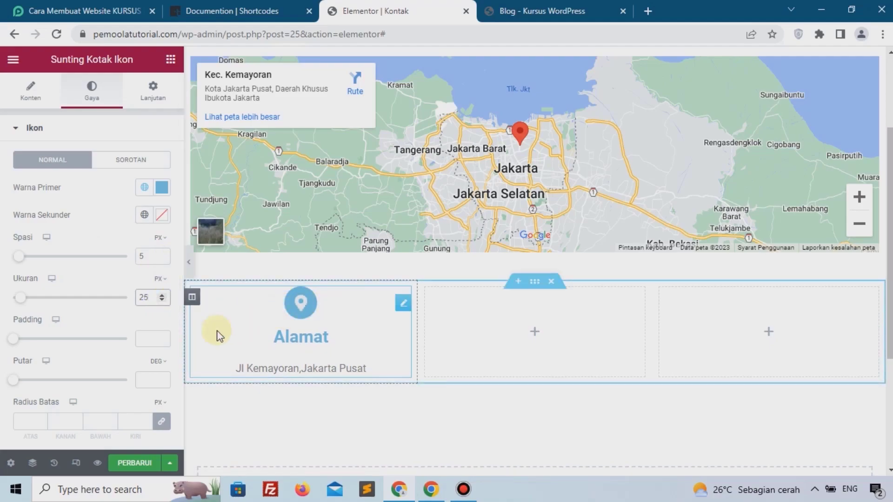
pyautogui.scroll(-3, 60, 298)
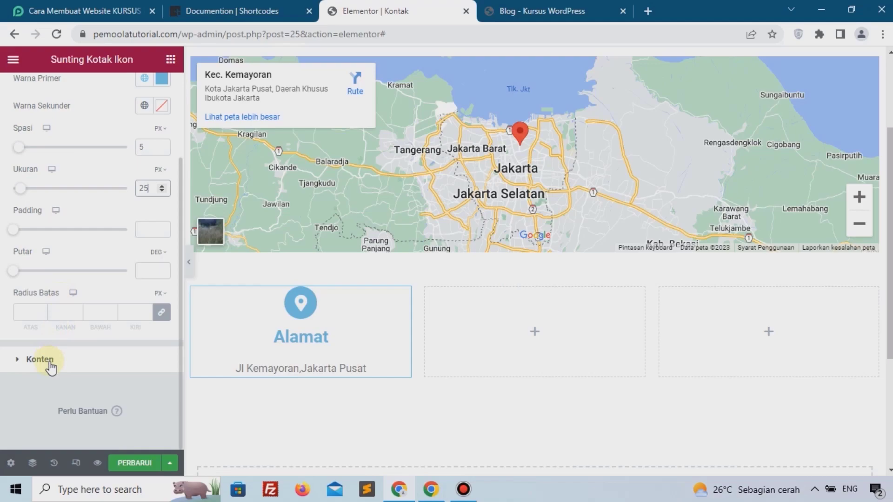
# Copy the Alamat icon box and paste it into the empty second and third columns.
pyautogui.rightClick(299, 301)
pyautogui.click(322, 271)
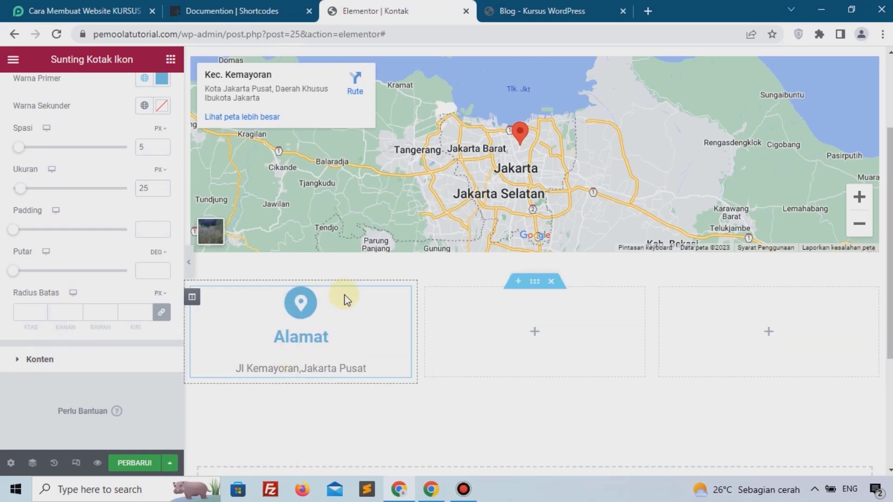
pyautogui.rightClick(498, 331)
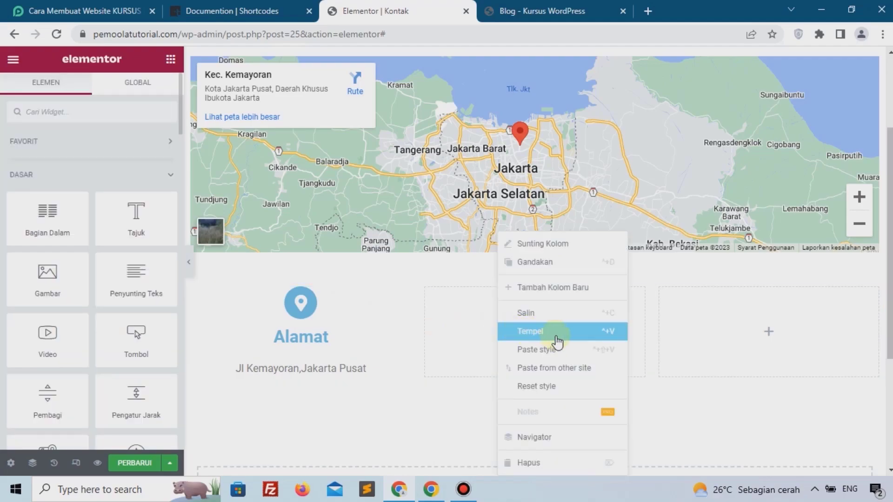
pyautogui.click(553, 338)
pyautogui.rightClick(762, 330)
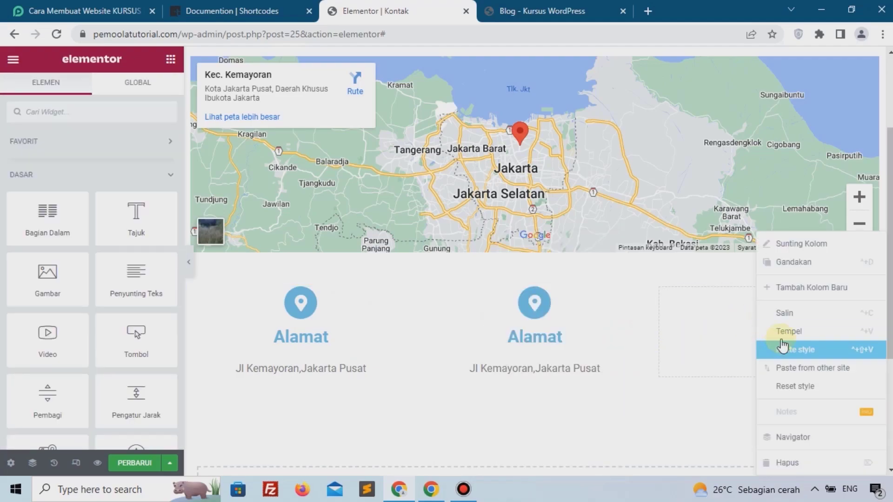
pyautogui.click(783, 331)
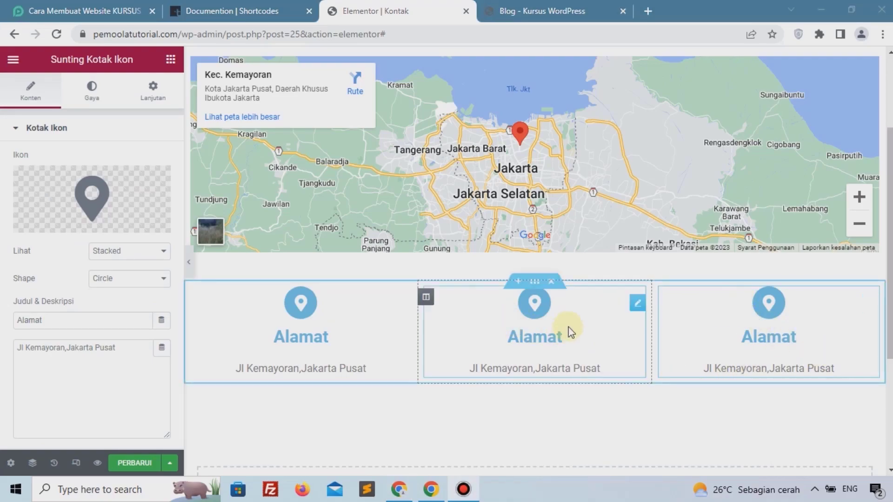
# Give the middle box the WhatsApp icon, the title 'Whatsapp' and the phone number.
pyautogui.click(551, 324)
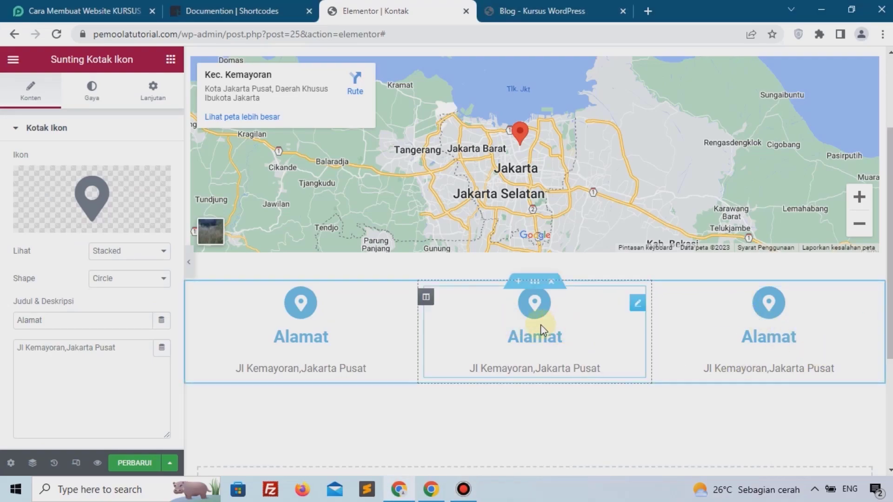
pyautogui.click(82, 183)
pyautogui.write('wha')
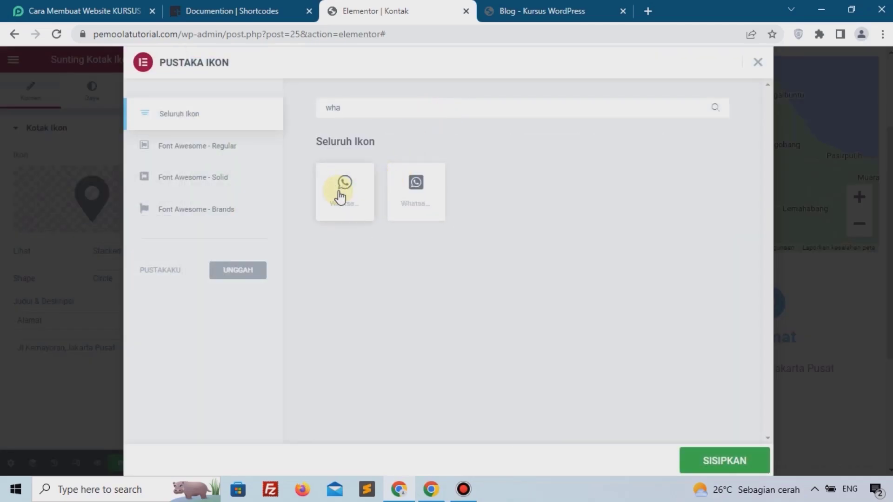
pyautogui.click(341, 197)
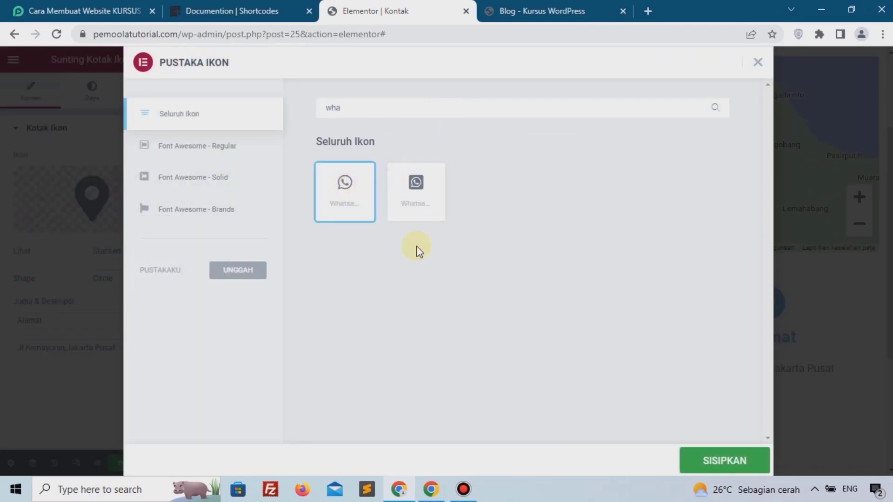
pyautogui.click(724, 460)
pyautogui.moveTo(154, 320); pyautogui.dragTo(3, 329)
pyautogui.write('Whatsapp')
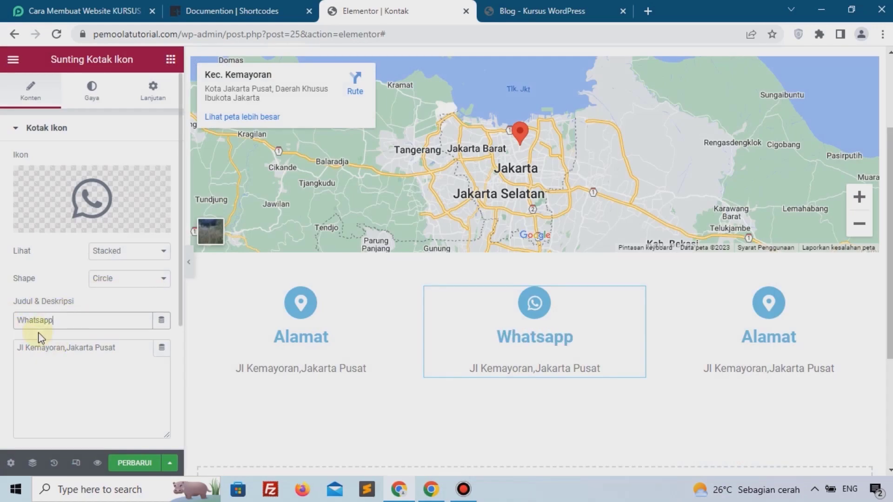
pyautogui.moveTo(124, 353); pyautogui.dragTo(18, 376)
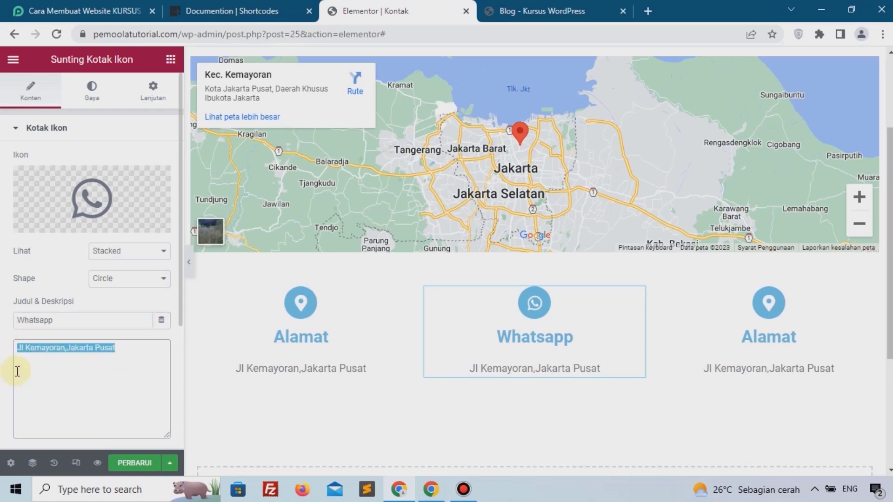
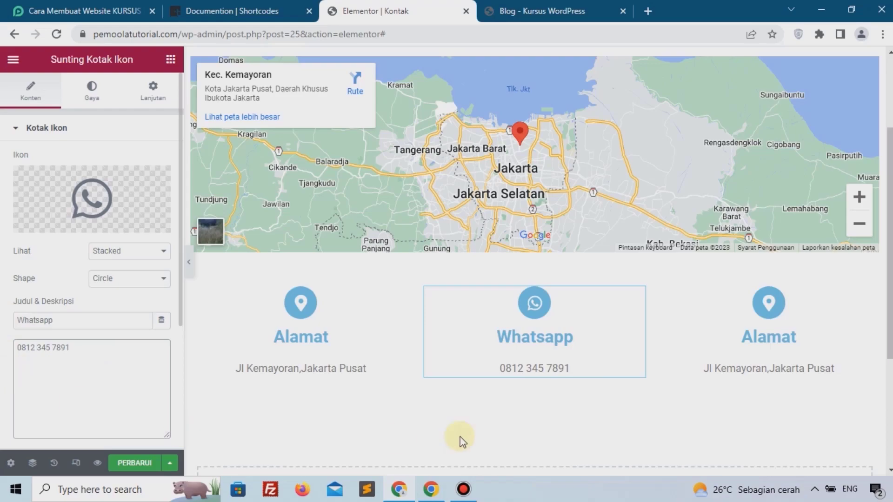
# Replace the right-hand box's icon with the Envelope icon.
pyautogui.click(755, 311)
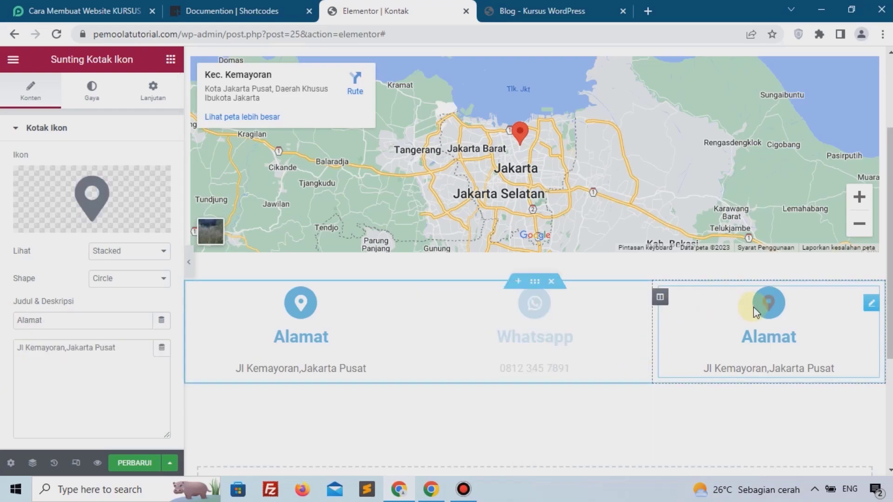
pyautogui.click(88, 189)
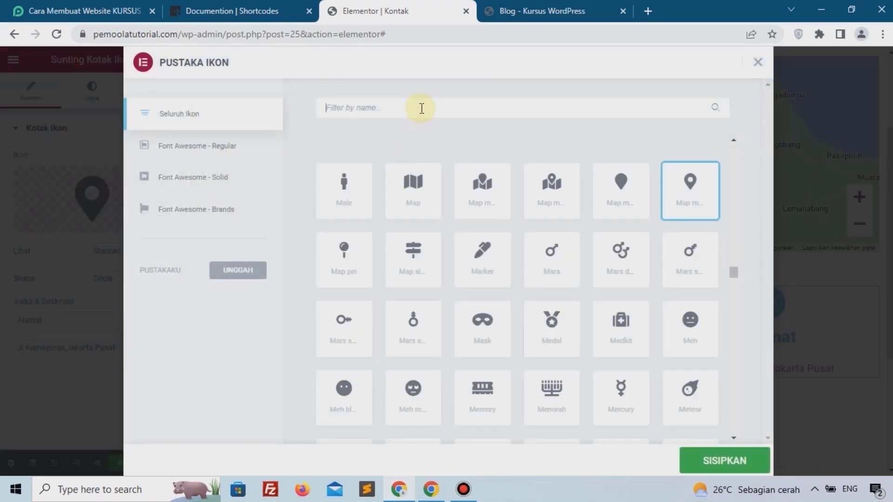
pyautogui.write('en')
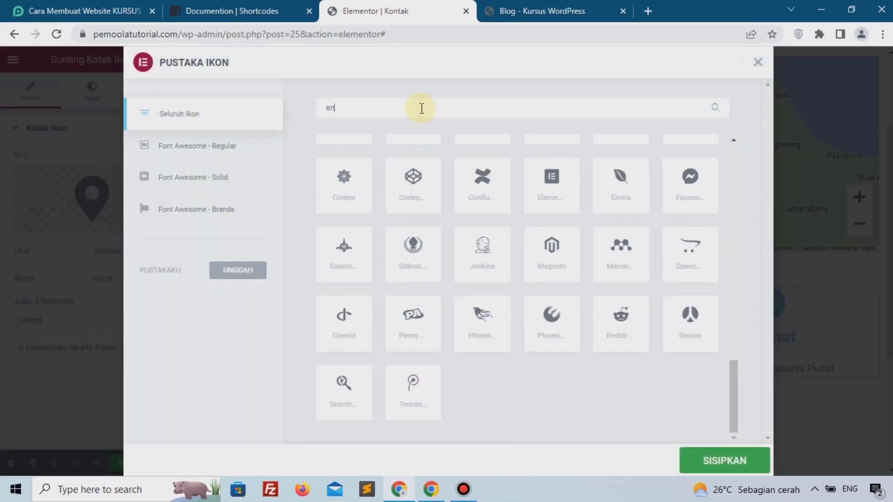
pyautogui.write('v')
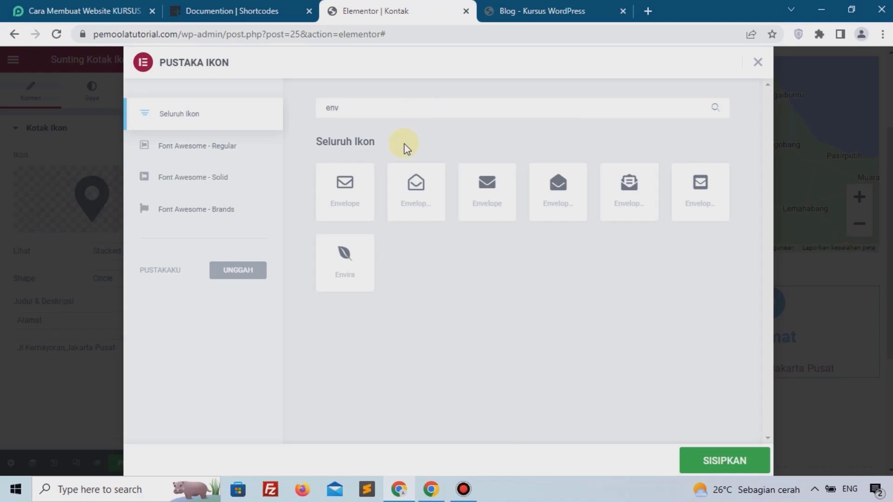
pyautogui.click(344, 184)
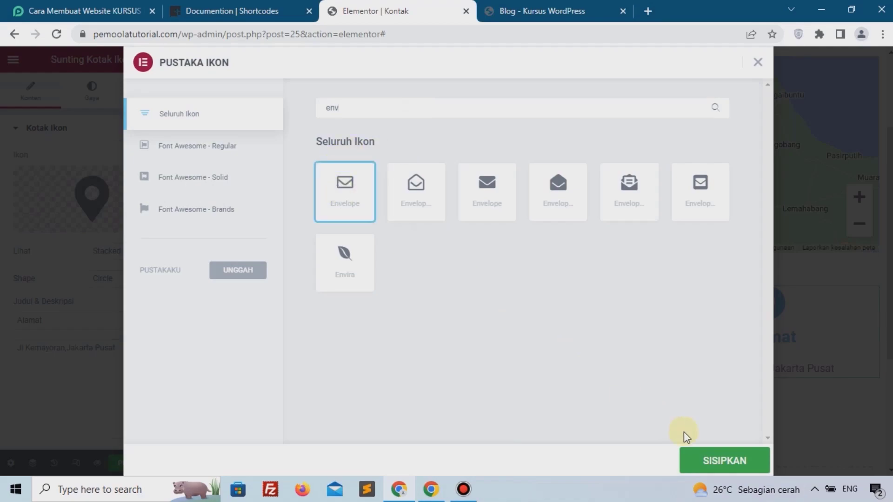
pyautogui.click(711, 463)
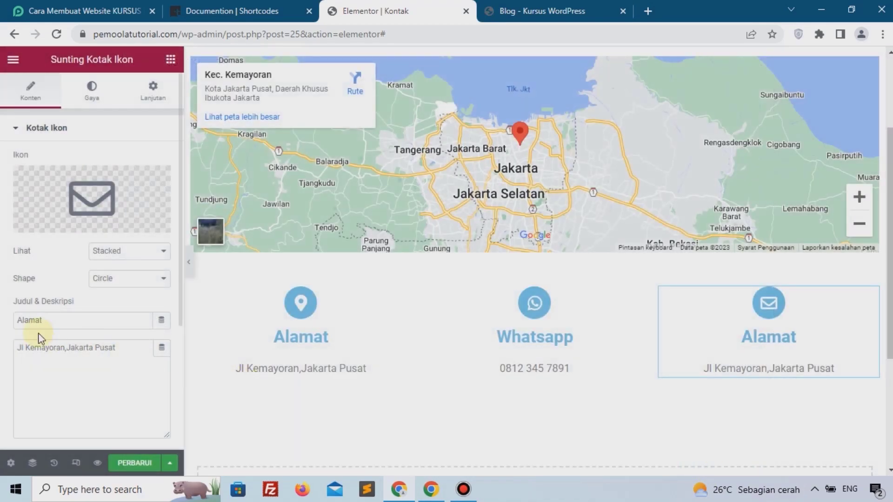
# Retitle it 'Email', enter the e-mail address as its description, and save with Perbarui.
pyautogui.moveTo(76, 320); pyautogui.dragTo(2, 327)
pyautogui.write('Email')
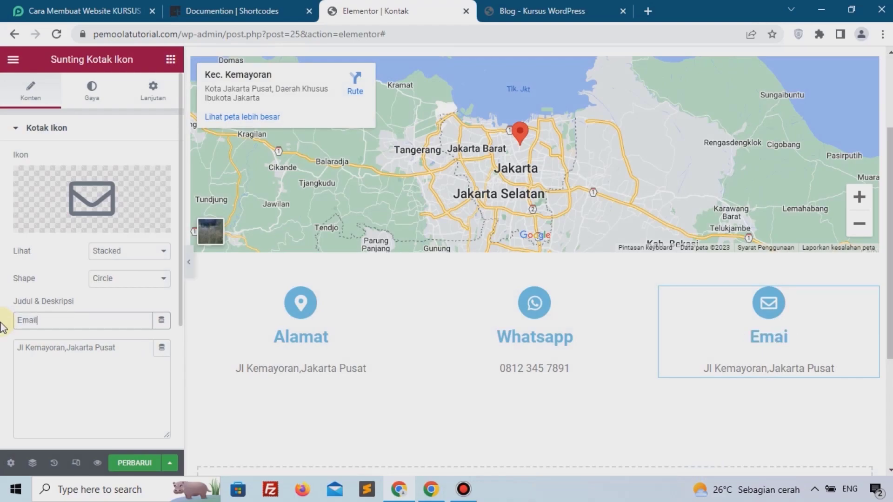
pyautogui.moveTo(121, 349); pyautogui.dragTo(2, 357)
pyautogui.write('emailanda@')
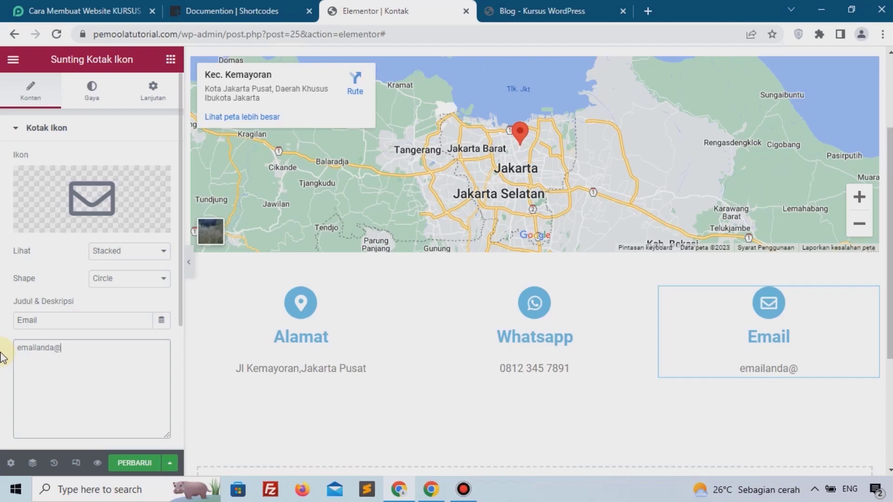
pyautogui.write('gmail.com')
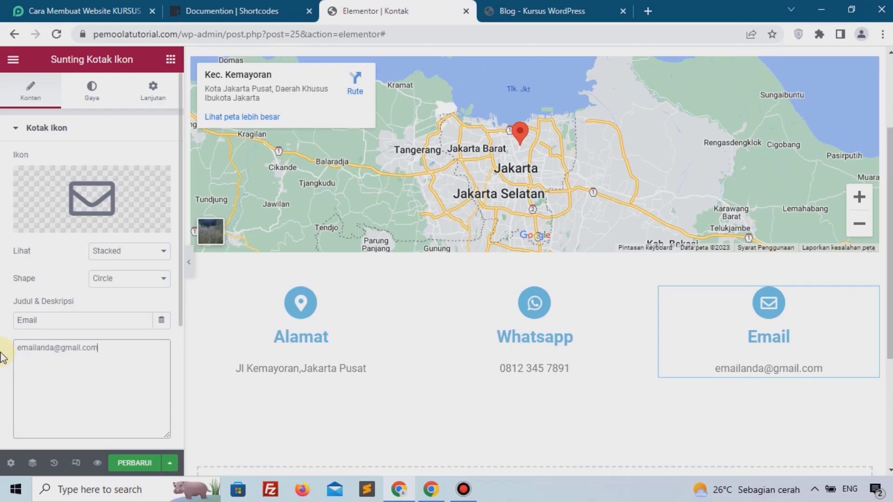
pyautogui.click(134, 465)
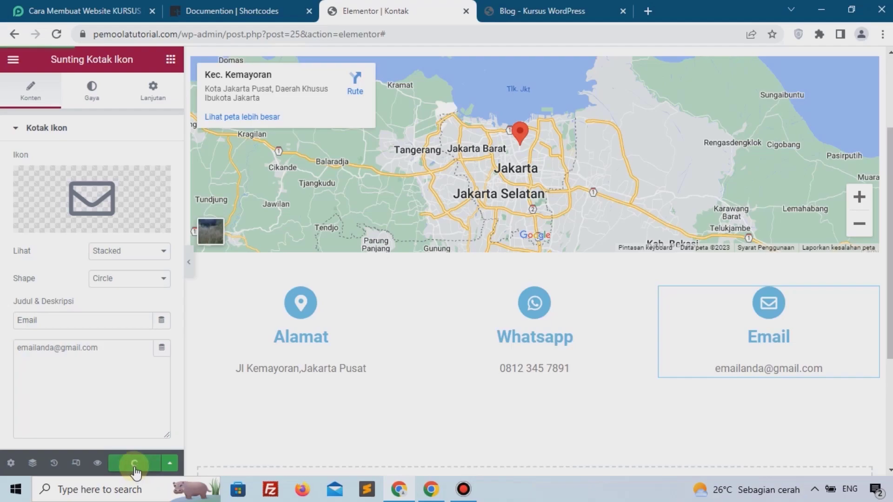
# View the live Kontak page with its map and three icon boxes.
pyautogui.click(512, 11)
pyautogui.click(804, 96)
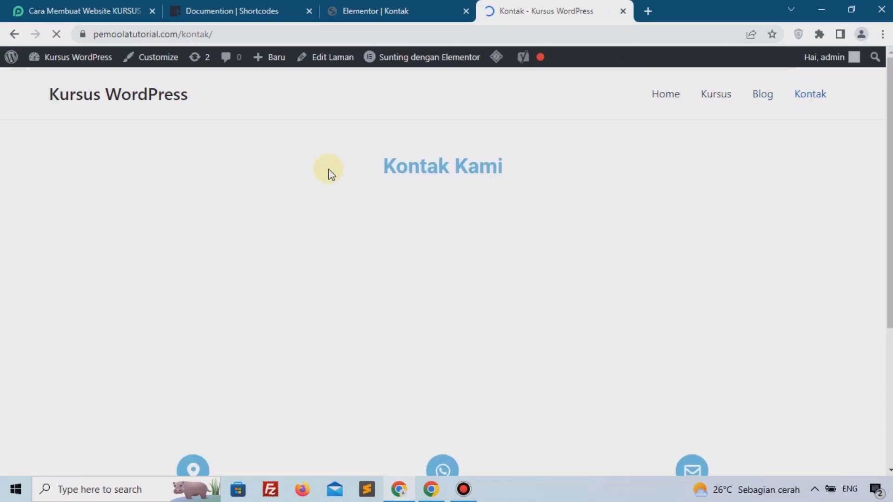
pyautogui.scroll(-3, 328, 168)
pyautogui.scroll(-3, 328, 169)
pyautogui.scroll(5, 328, 168)
pyautogui.scroll(-5, 329, 169)
pyautogui.scroll(5, 328, 169)
# Close the Elementor editor and open the admin Dasbor in a new tab.
pyautogui.click(395, 10)
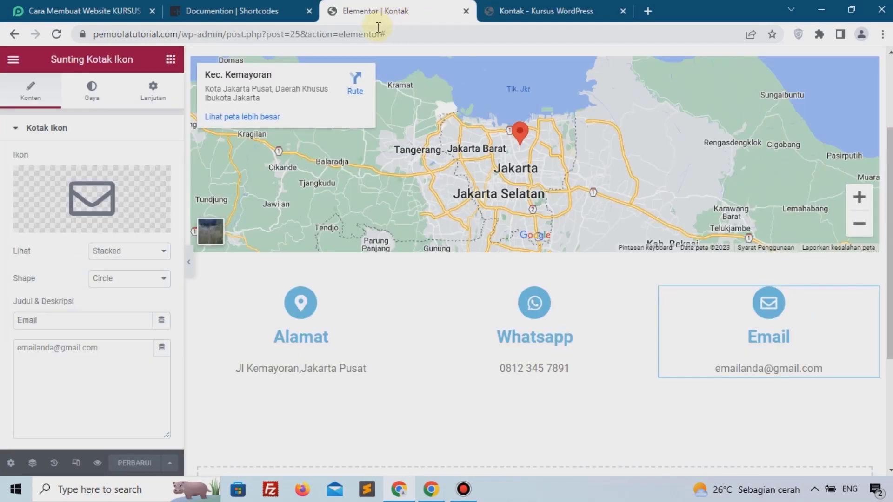
pyautogui.click(465, 11)
pyautogui.moveTo(68, 68)
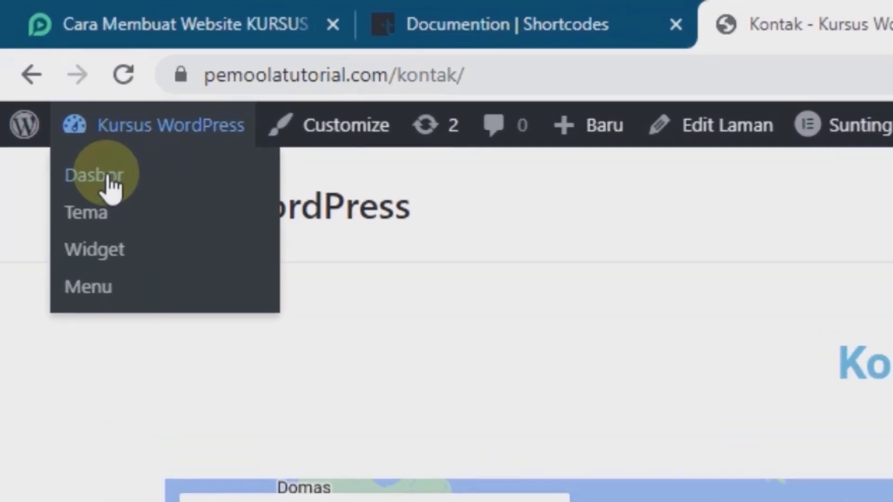
pyautogui.rightClick(112, 187)
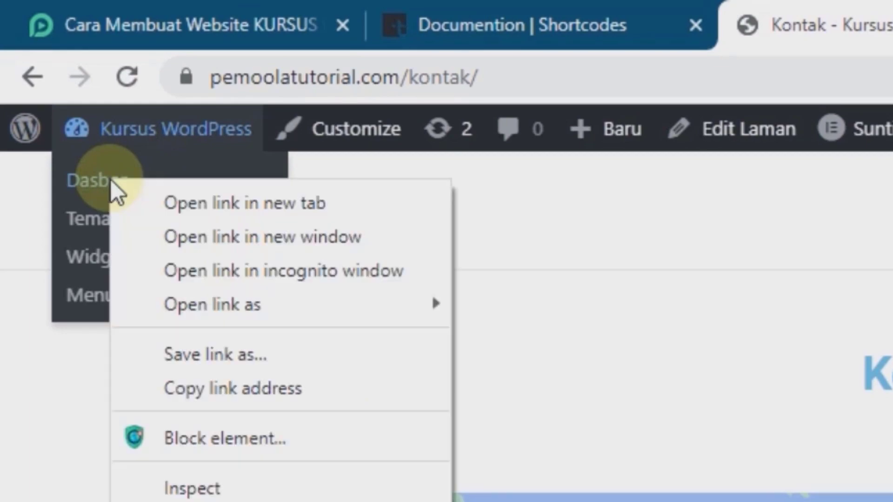
pyautogui.click(168, 200)
pyautogui.click(798, 6)
pyautogui.moveTo(799, 6); pyautogui.dragTo(391, 4)
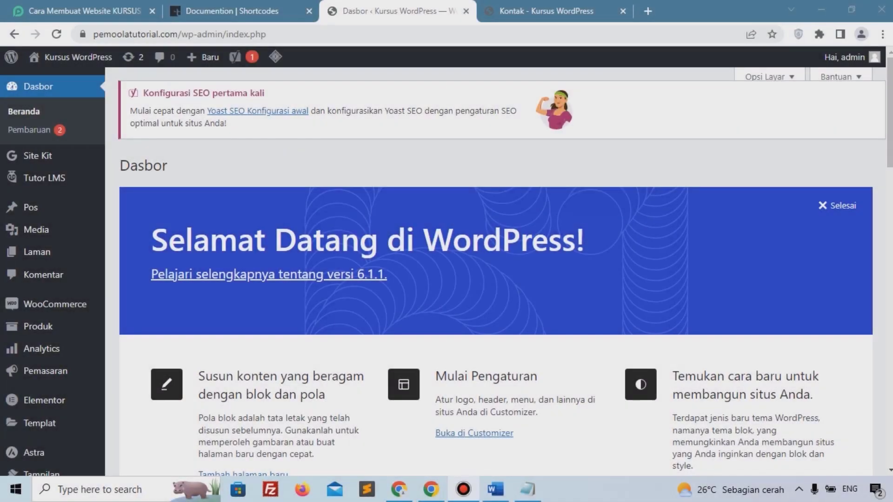
# Recheck the live Kontak page, then return to the admin dashboard.
pyautogui.click(576, 14)
pyautogui.scroll(-5, 313, 342)
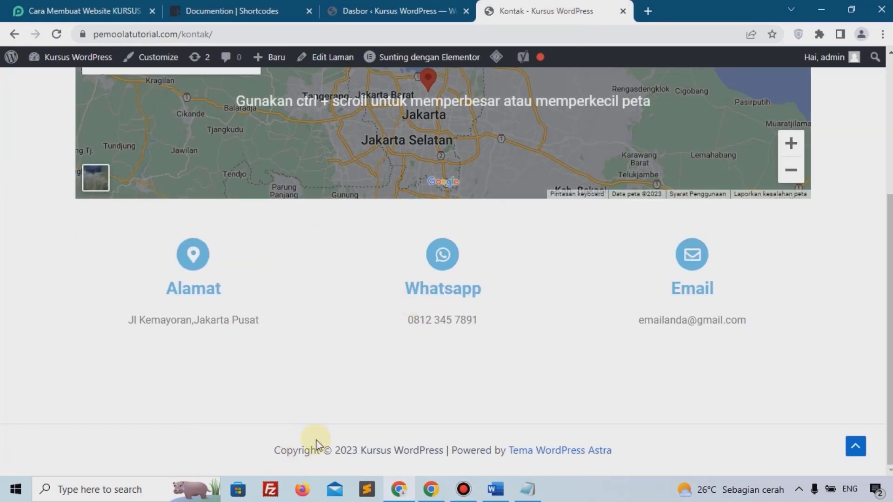
pyautogui.scroll(5, 325, 433)
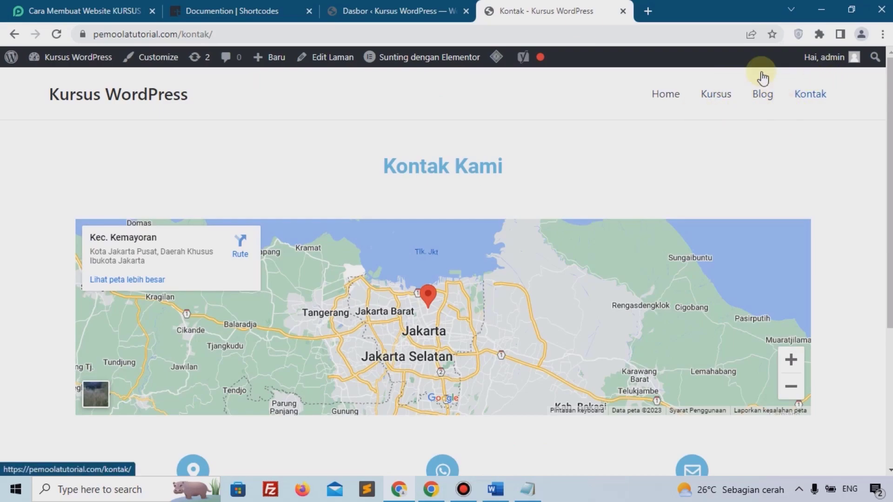
pyautogui.click(419, 11)
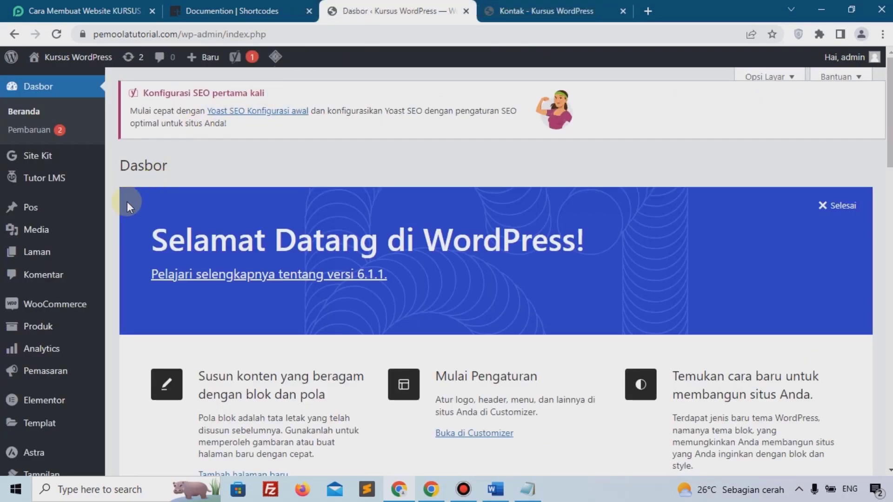
# Open the Astra Customizer's footer builder from the Themes page.
pyautogui.scroll(-5, 102, 226)
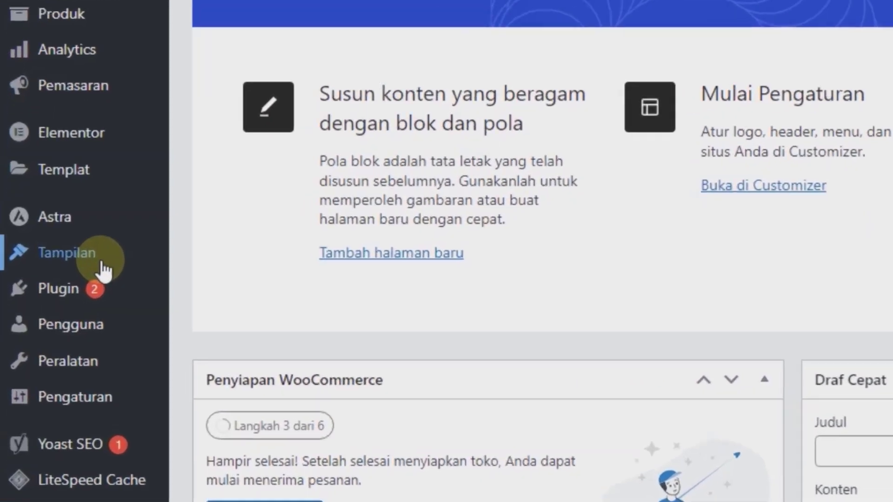
pyautogui.moveTo(44, 256)
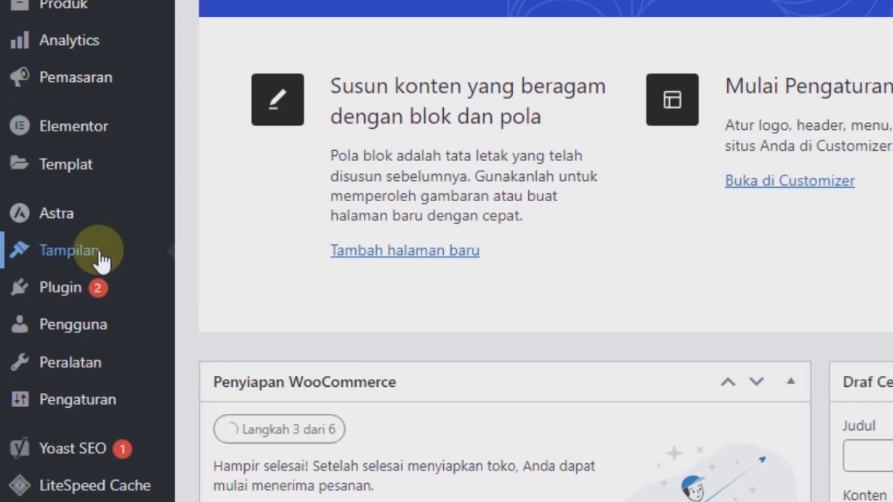
pyautogui.click(70, 251)
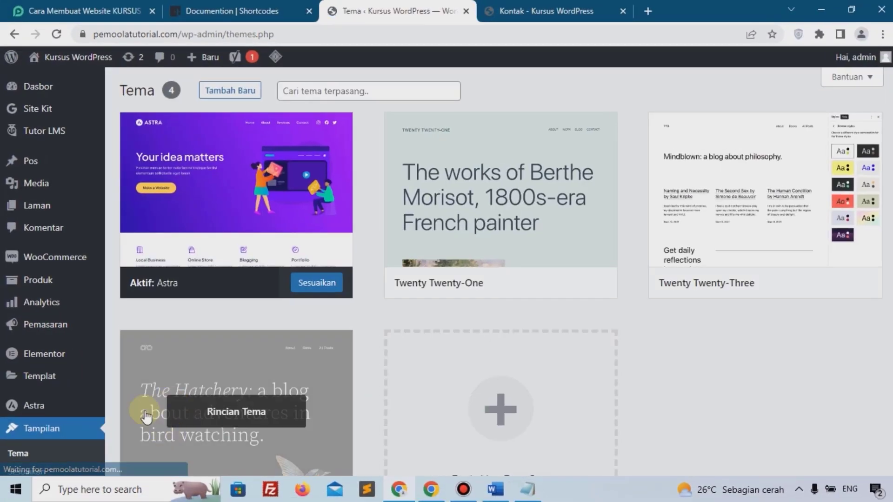
pyautogui.scroll(-2, 26, 392)
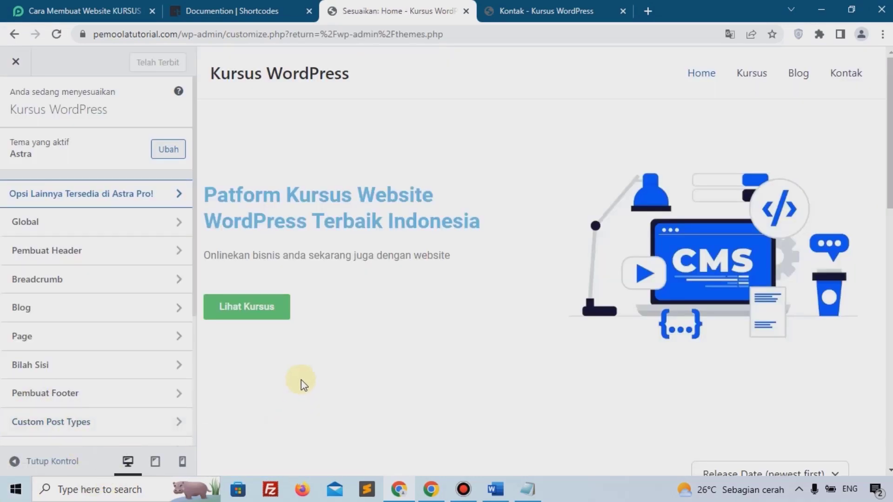
pyautogui.scroll(-1, 84, 320)
pyautogui.scroll(-4, 84, 319)
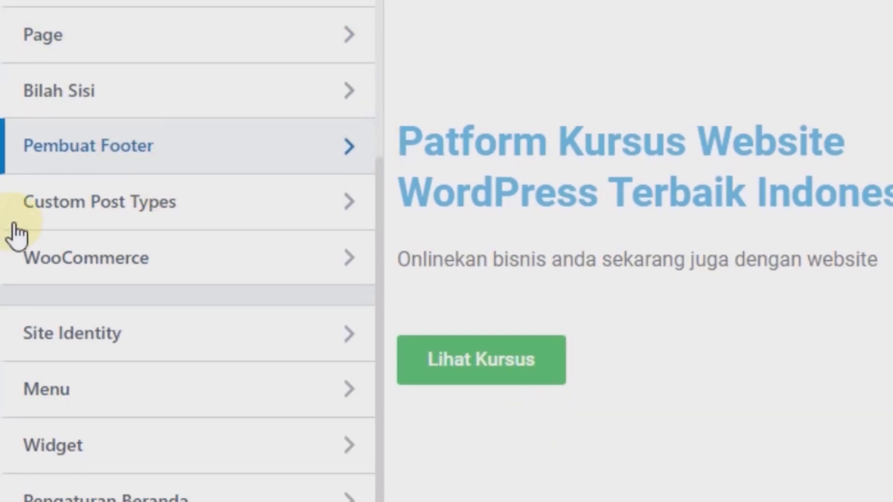
pyautogui.click(168, 164)
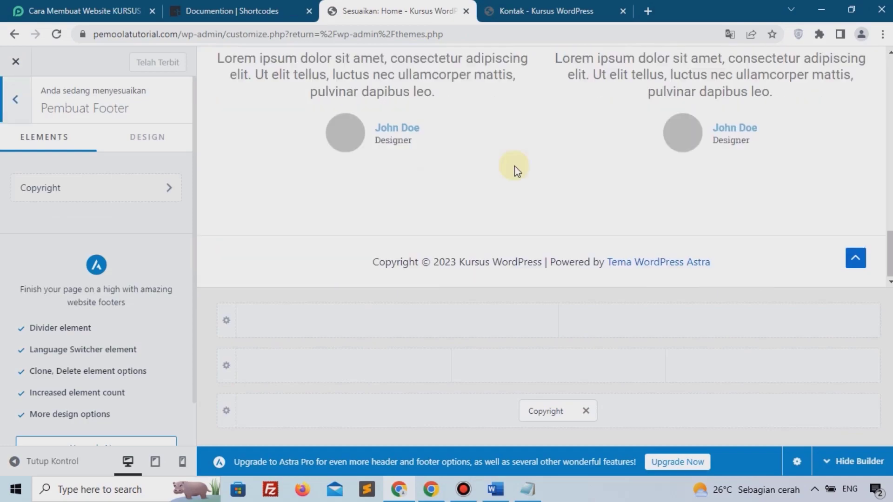
# Set the bottom footer row's Design background colour to near-black.
pyautogui.click(232, 414)
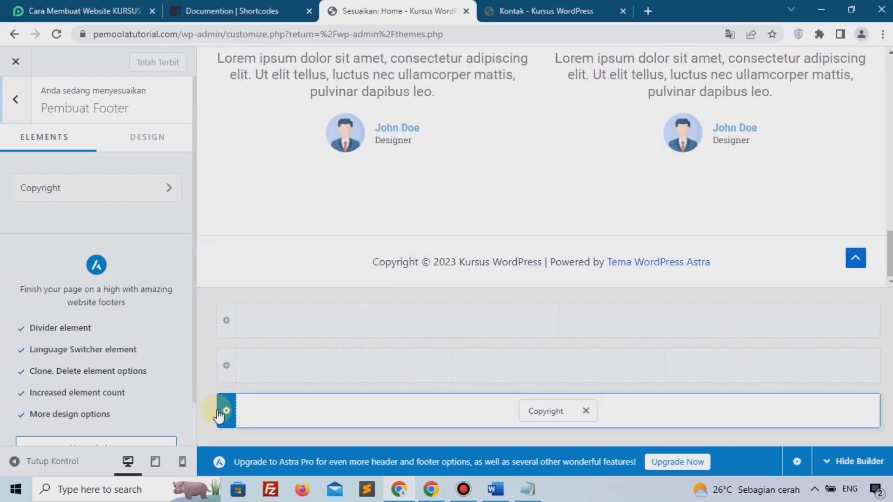
pyautogui.click(155, 141)
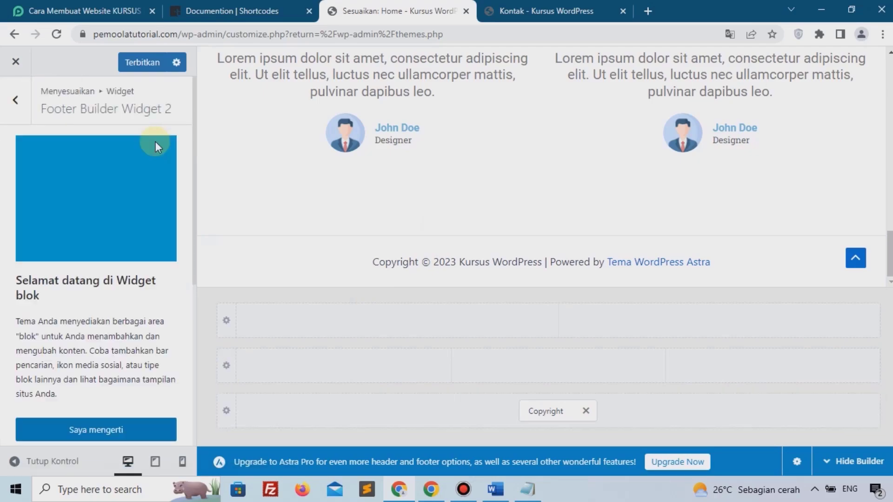
pyautogui.click(227, 412)
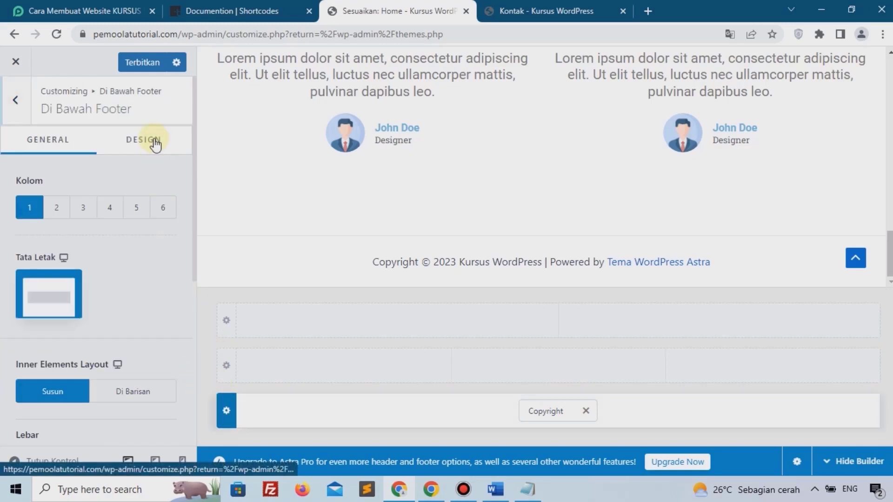
pyautogui.click(156, 145)
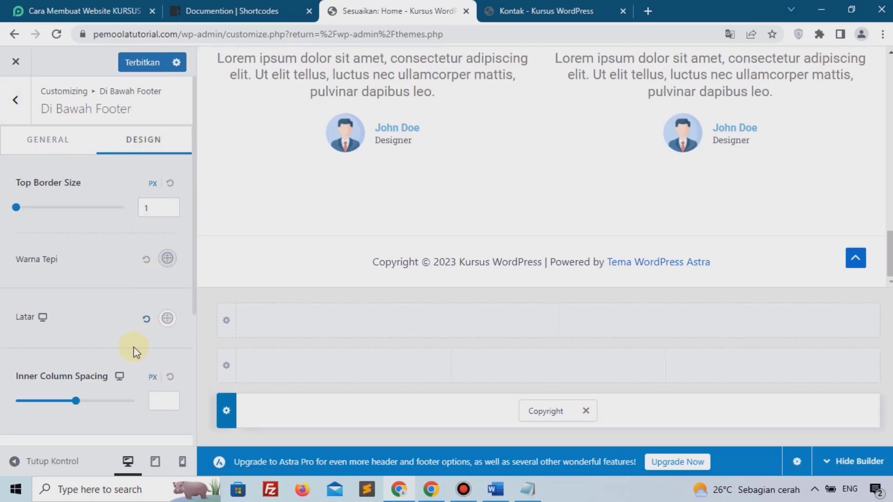
pyautogui.click(166, 320)
pyautogui.scroll(-3, 139, 297)
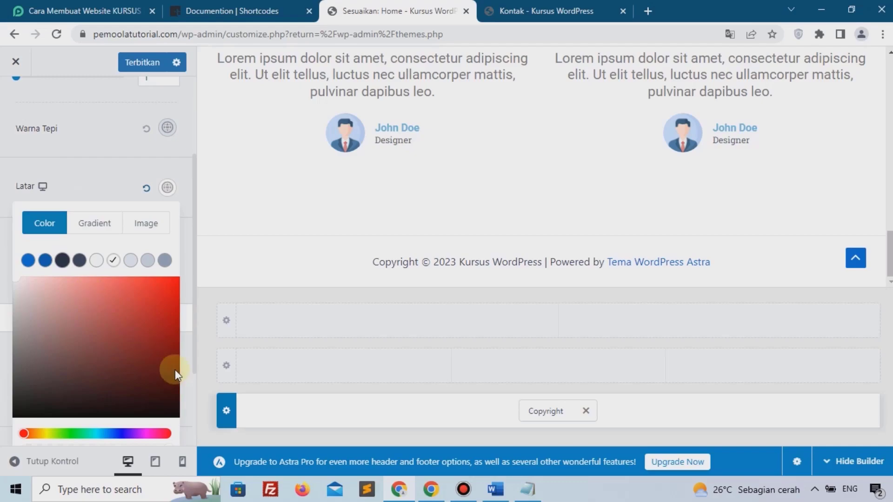
pyautogui.click(162, 385)
pyautogui.click(175, 416)
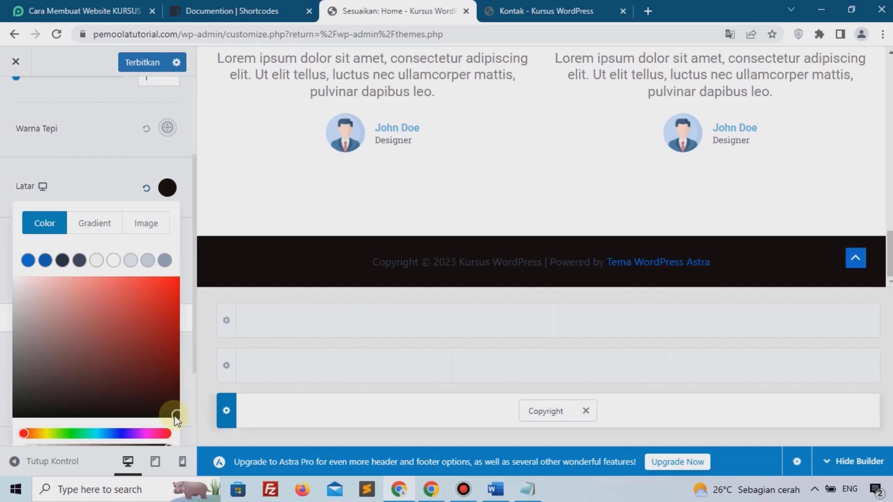
# Delete 'Powered by [theme_author]' from the Copyright element's text.
pyautogui.click(543, 412)
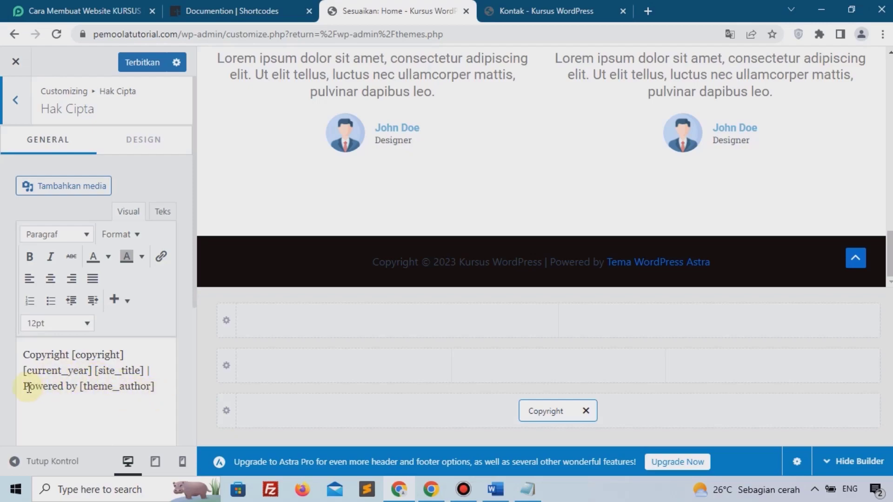
pyautogui.moveTo(21, 389); pyautogui.dragTo(162, 396)
pyautogui.press('BackSpace')
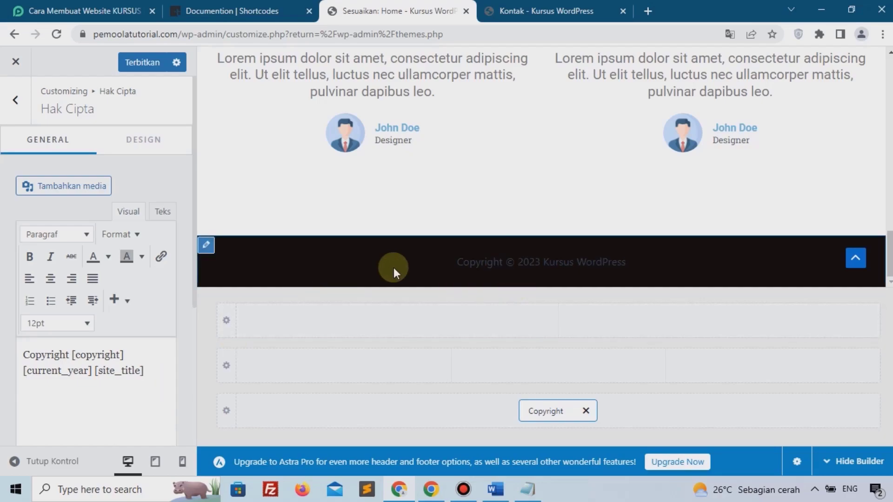
# Make the copyright text white, publish, and return to the Kontak page.
pyautogui.click(139, 139)
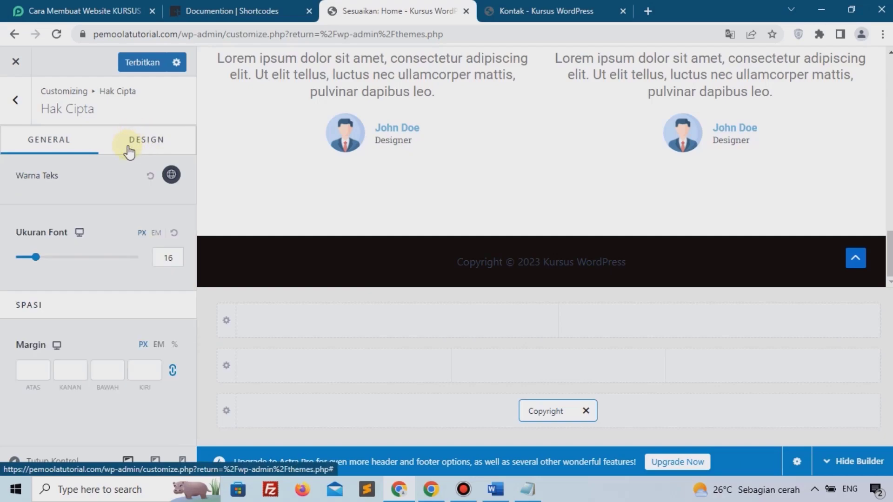
pyautogui.click(170, 176)
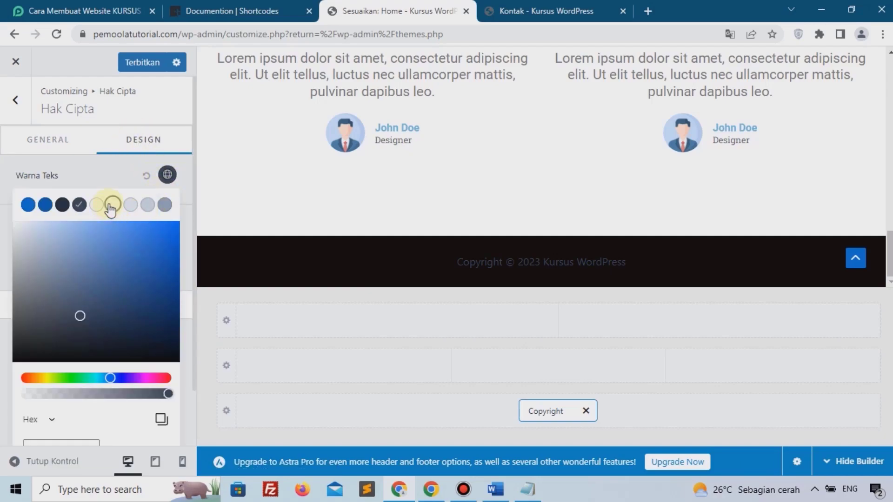
pyautogui.click(112, 205)
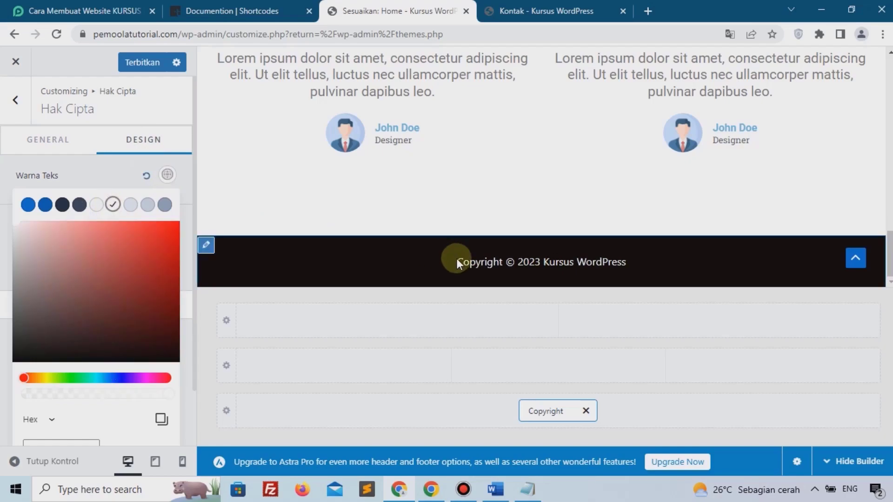
pyautogui.click(149, 65)
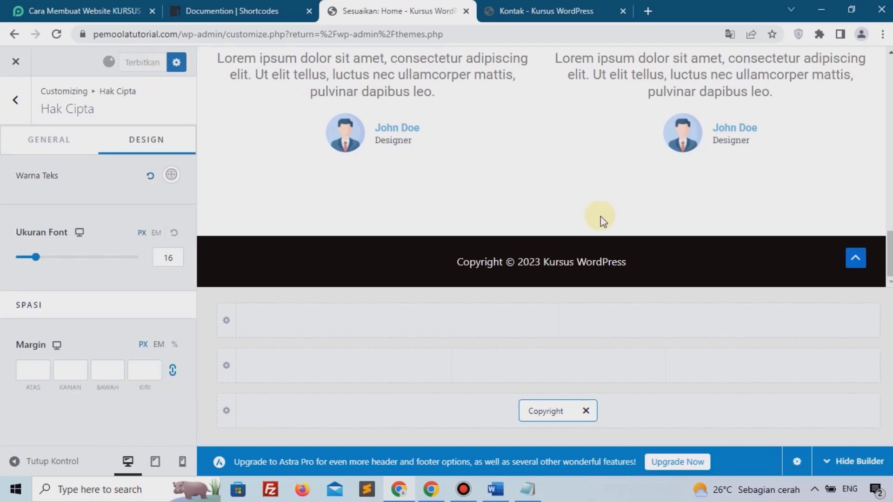
pyautogui.click(557, 11)
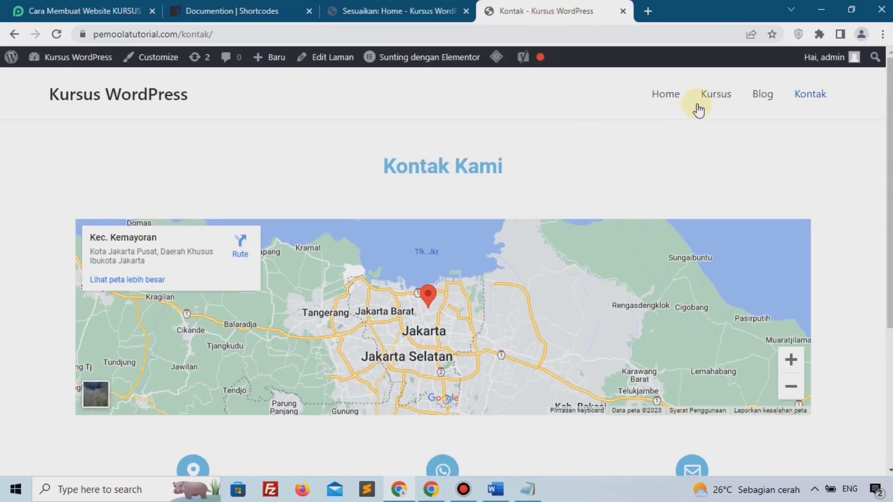
# On Kursus, add Website Company, Website Toko Online and Websit Kursus Online to the cart.
pyautogui.click(709, 105)
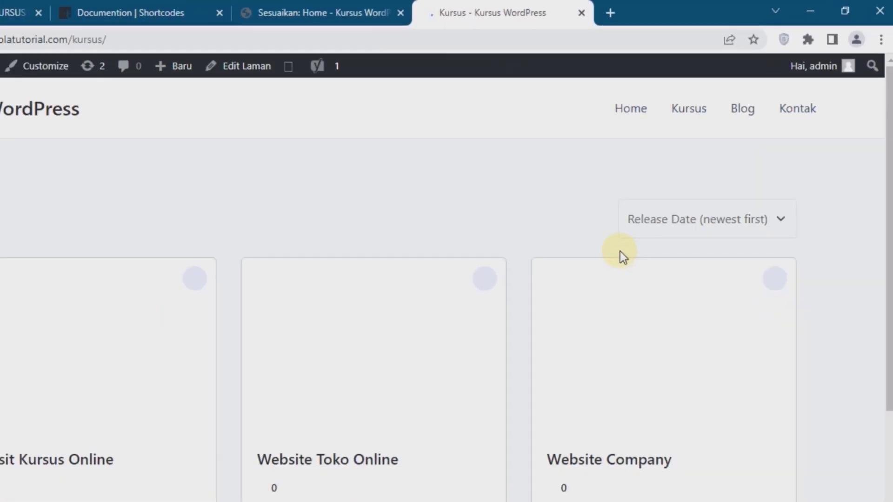
pyautogui.scroll(-5, 650, 233)
pyautogui.click(705, 358)
pyautogui.click(470, 352)
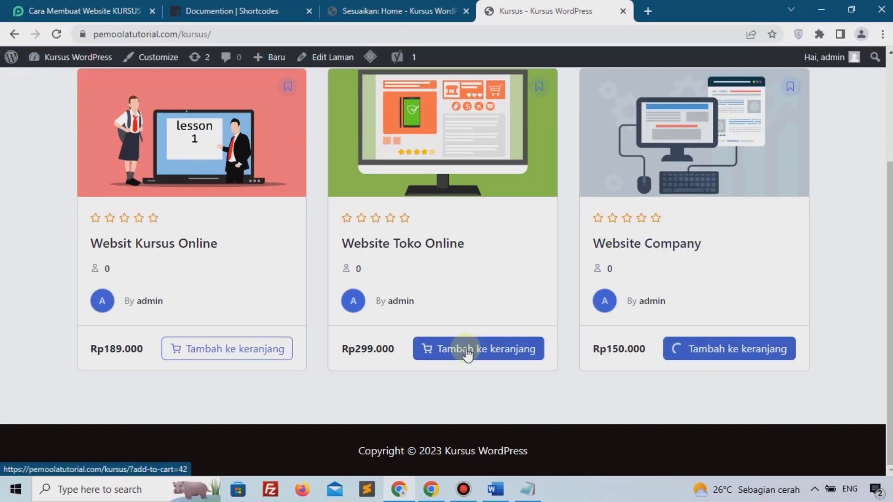
pyautogui.click(249, 361)
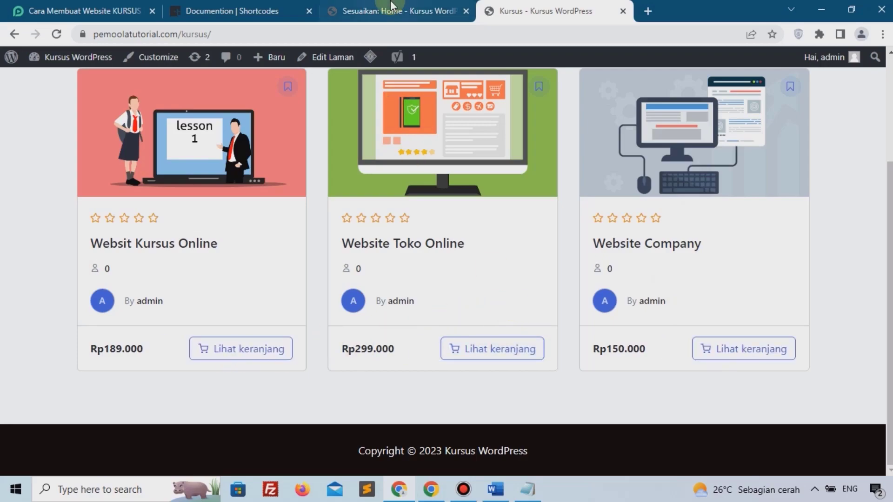
pyautogui.click(381, 11)
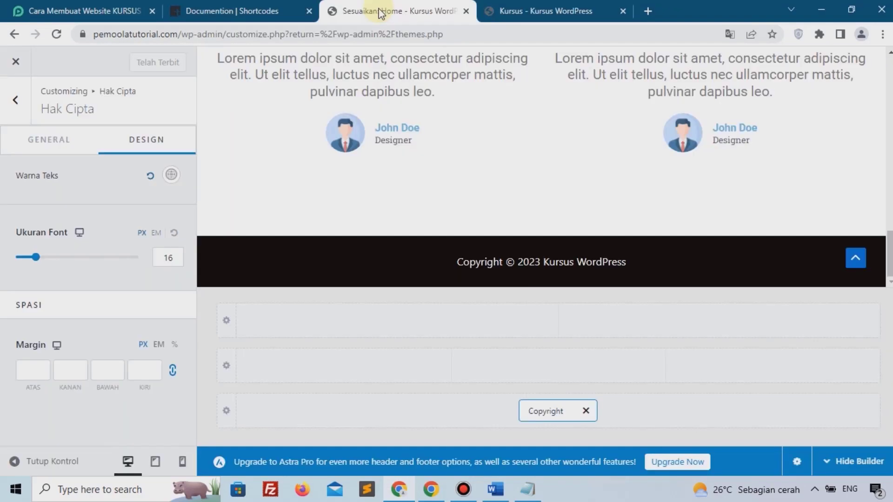
# Add a Keranjang (cart) element to the header's main row in Pembuat Header.
pyautogui.click(19, 109)
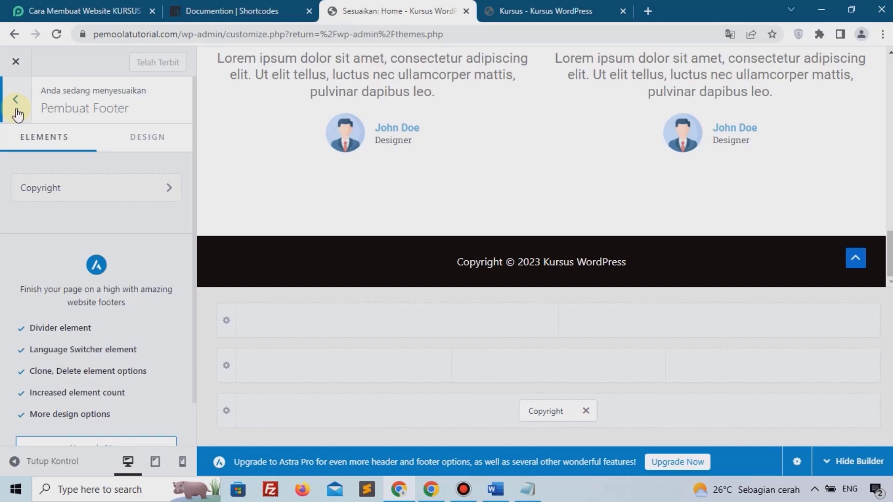
pyautogui.click(17, 112)
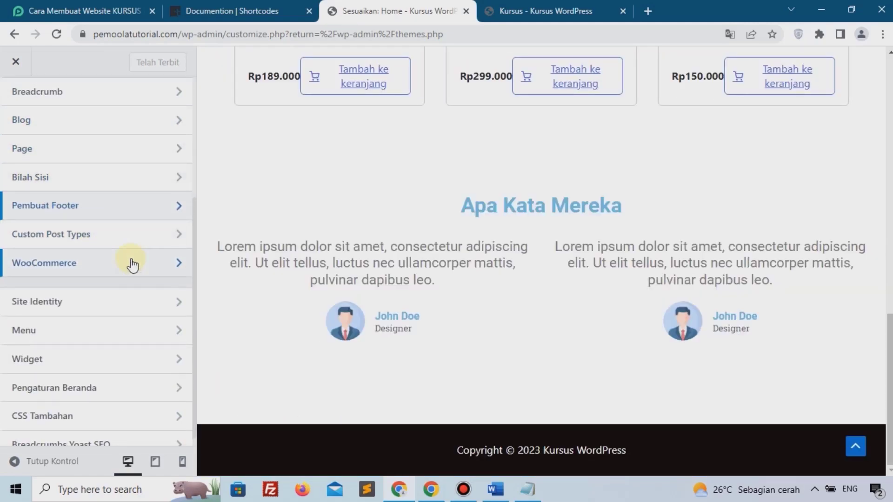
pyautogui.scroll(3, 132, 264)
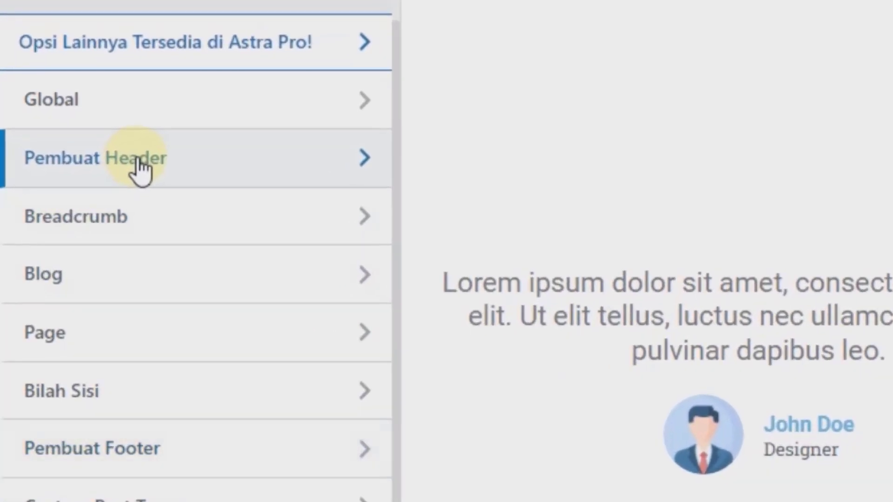
pyautogui.click(229, 156)
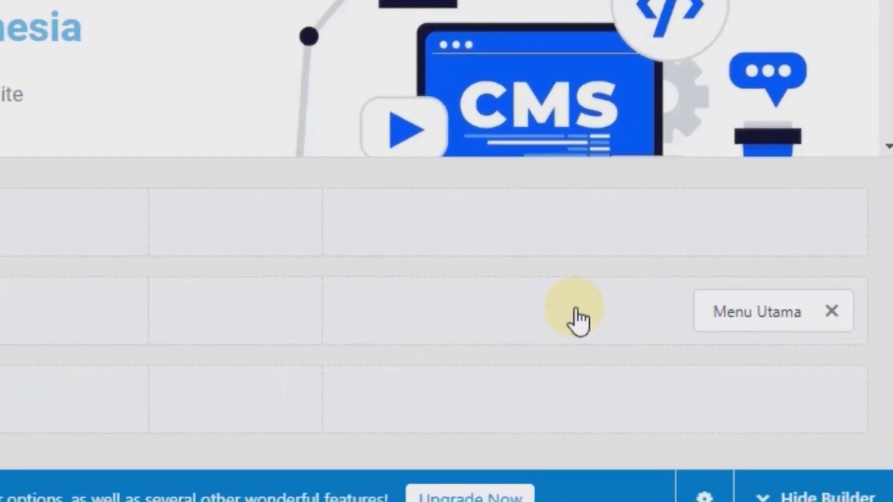
pyautogui.click(594, 309)
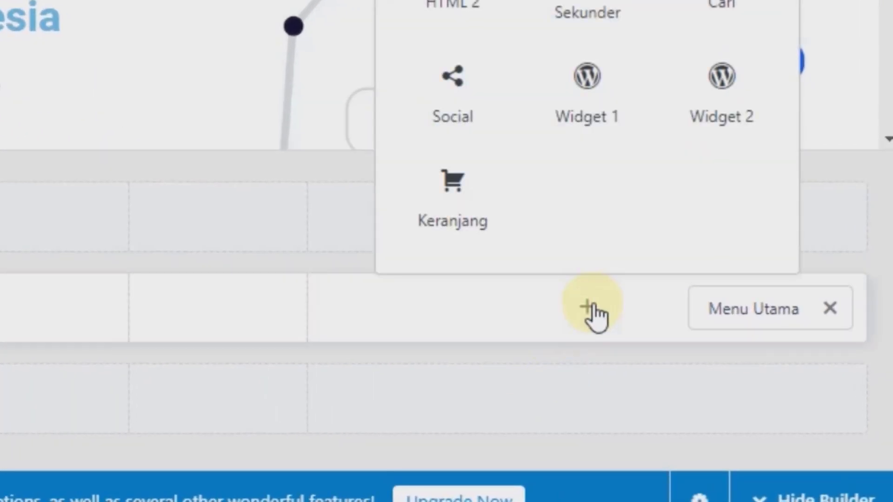
pyautogui.click(448, 195)
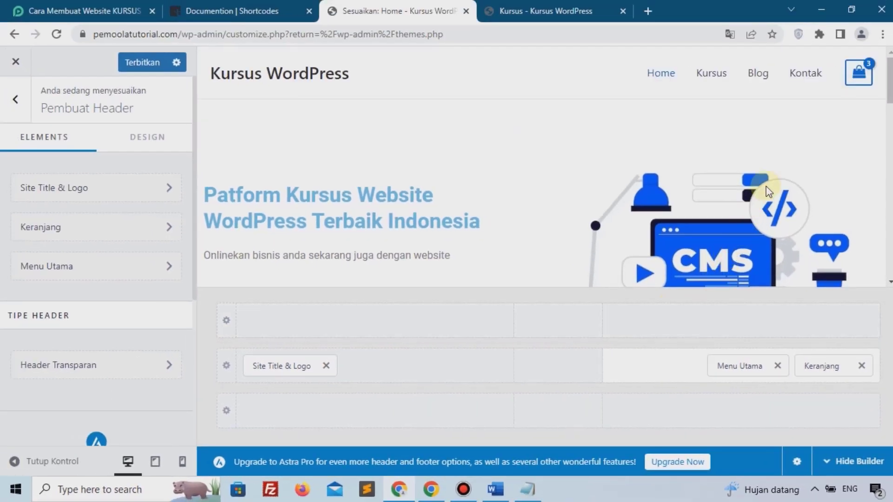
pyautogui.moveTo(861, 79)
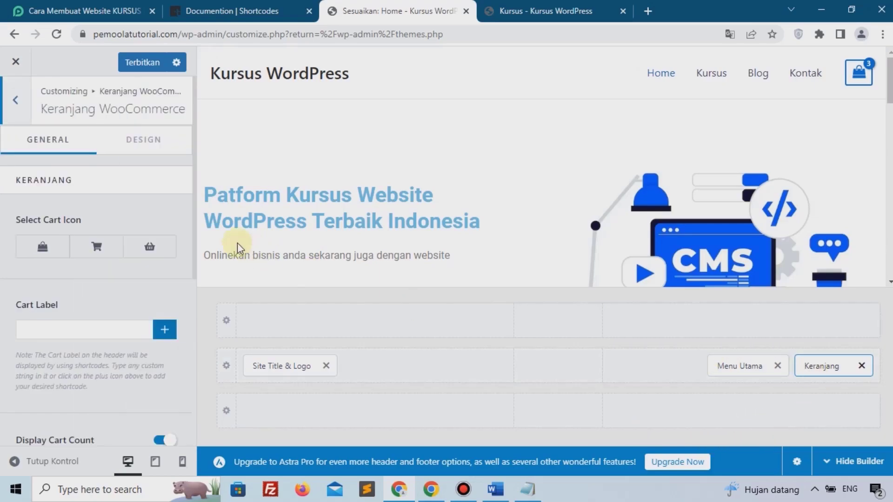
# Set the cart's border radius to 200 and icon size to 15, then close the customizer.
pyautogui.click(147, 148)
pyautogui.scroll(-3, 69, 325)
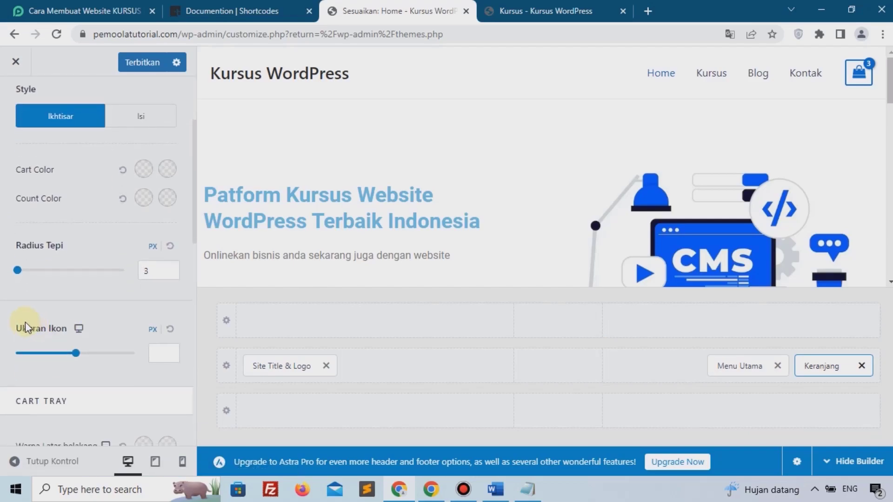
pyautogui.moveTo(18, 273); pyautogui.dragTo(158, 283)
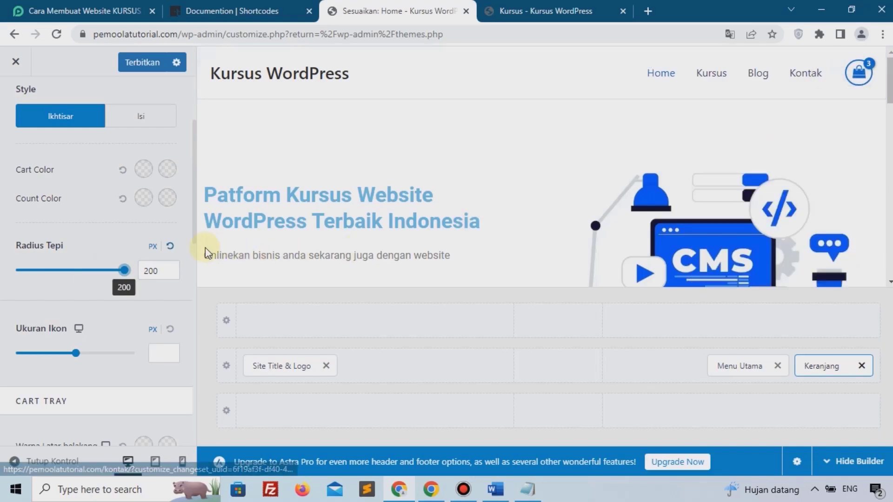
pyautogui.moveTo(73, 355); pyautogui.dragTo(33, 354)
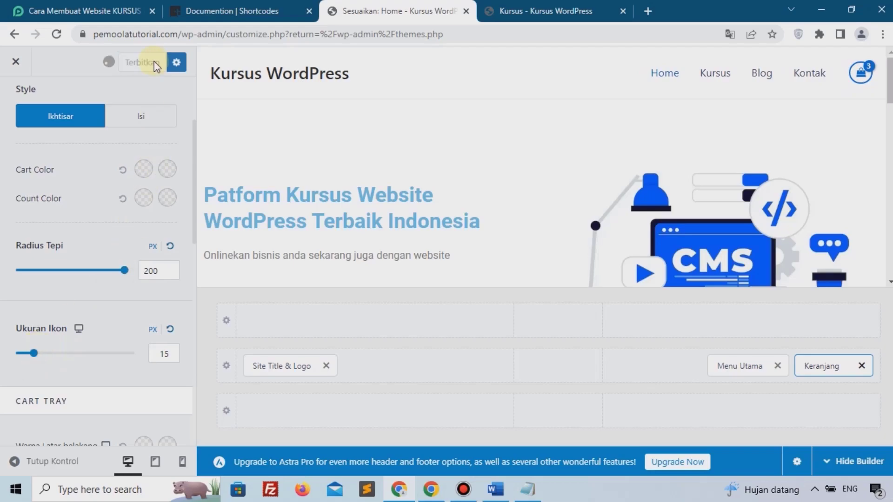
pyautogui.click(21, 63)
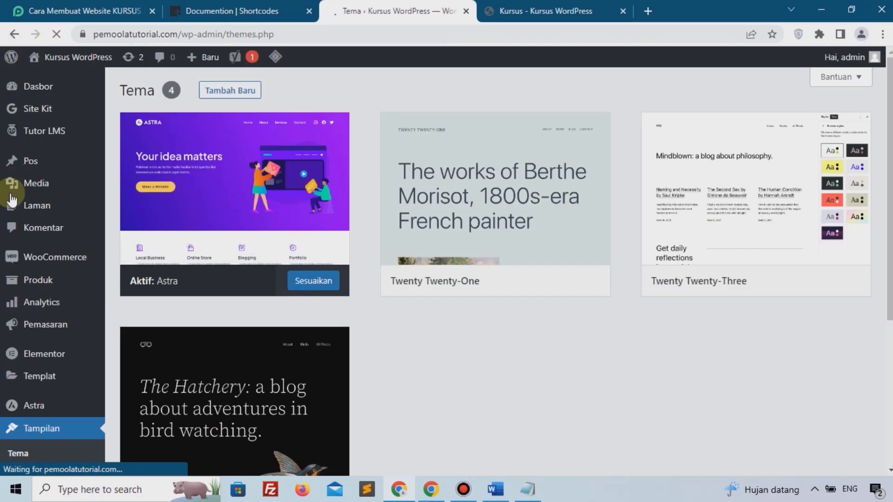
# In Appearance > Menus, append the Dashboard page after Kontak and save the Main Menu.
pyautogui.scroll(-4, 36, 393)
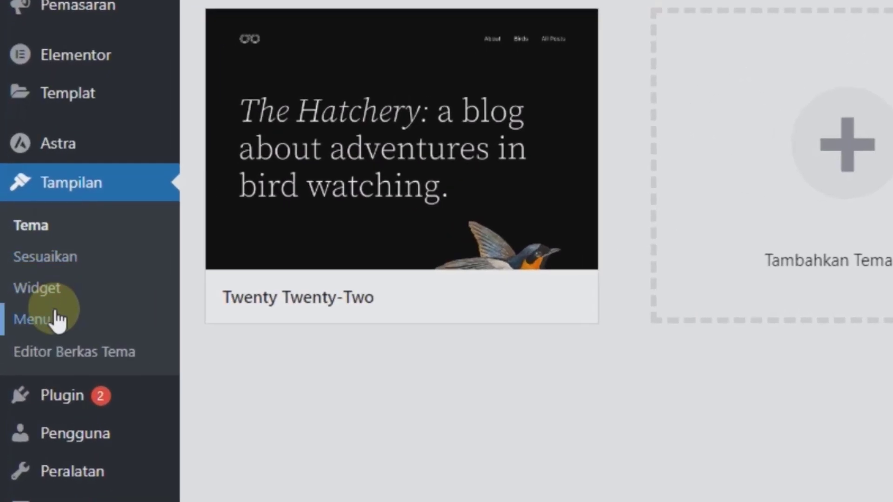
pyautogui.click(54, 313)
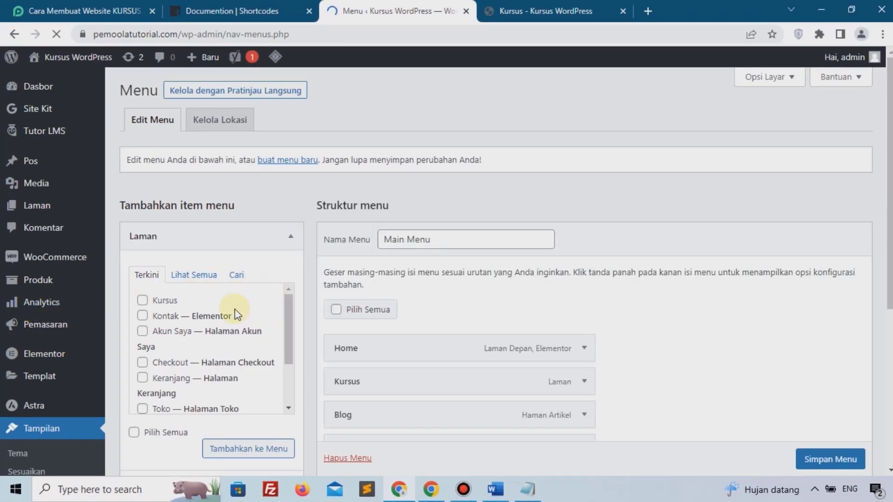
pyautogui.scroll(-3, 236, 314)
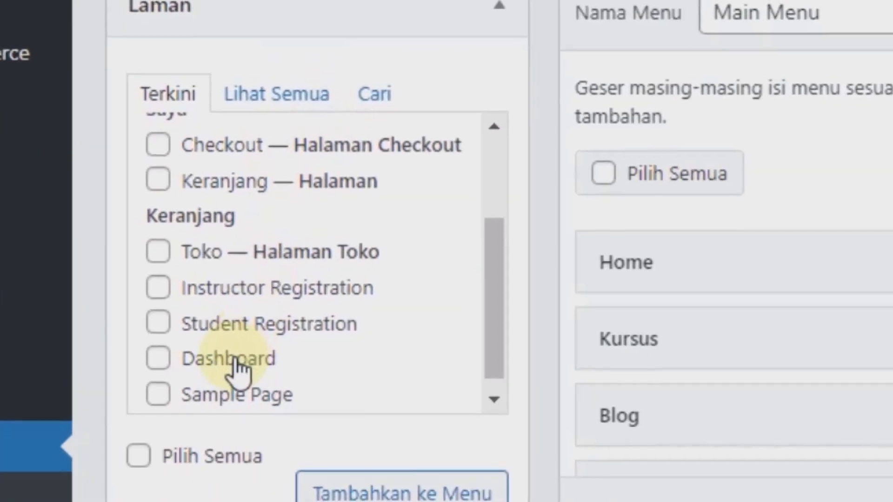
pyautogui.click(238, 368)
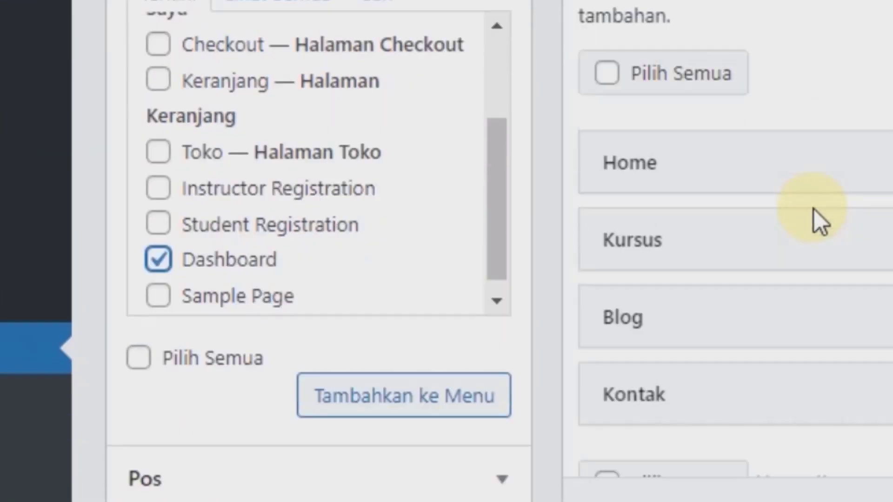
pyautogui.click(462, 358)
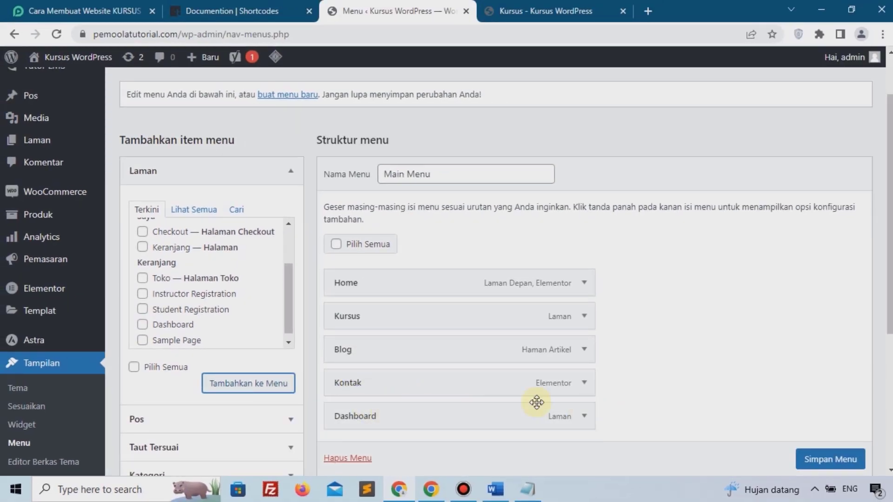
pyautogui.scroll(-3, 355, 353)
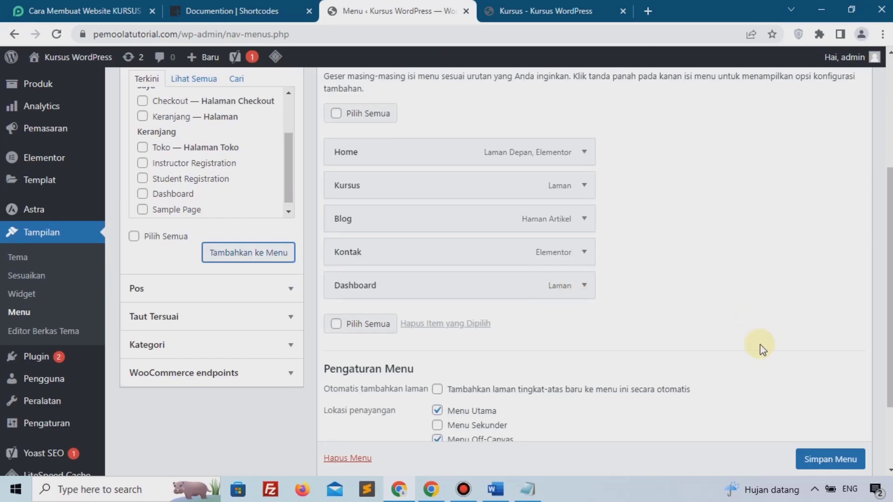
pyautogui.scroll(-1, 828, 465)
pyautogui.click(828, 459)
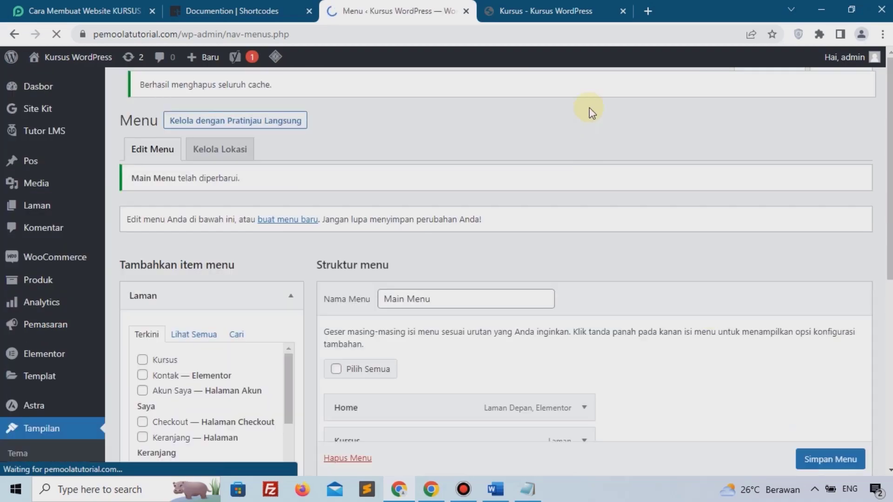
# Open the live home page and check the header cart and dark footer.
pyautogui.click(523, 9)
pyautogui.scroll(3, 169, 112)
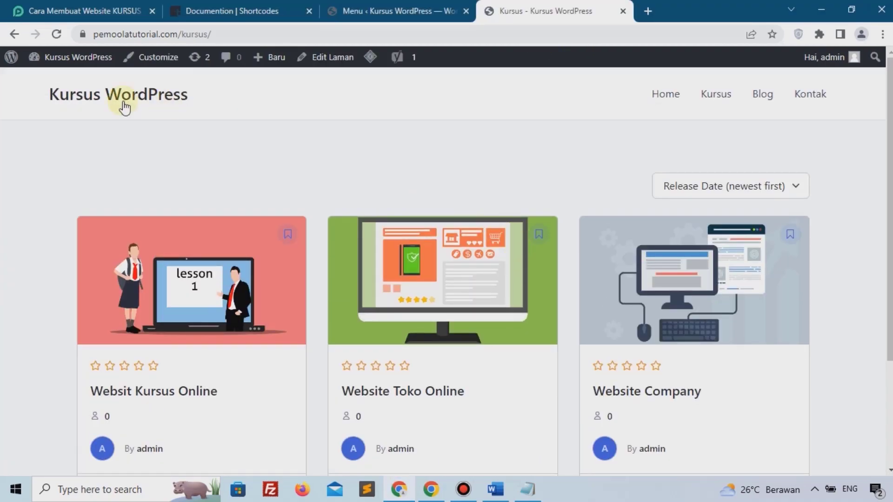
pyautogui.click(668, 96)
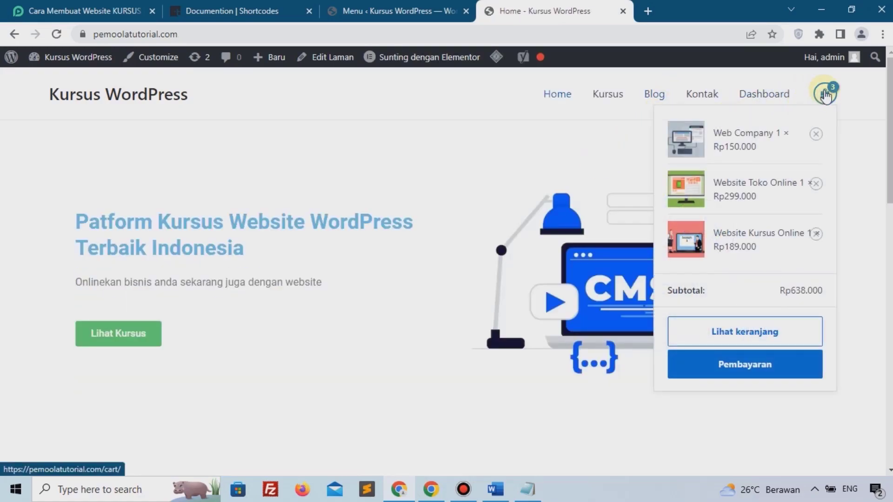
pyautogui.scroll(-15, 382, 309)
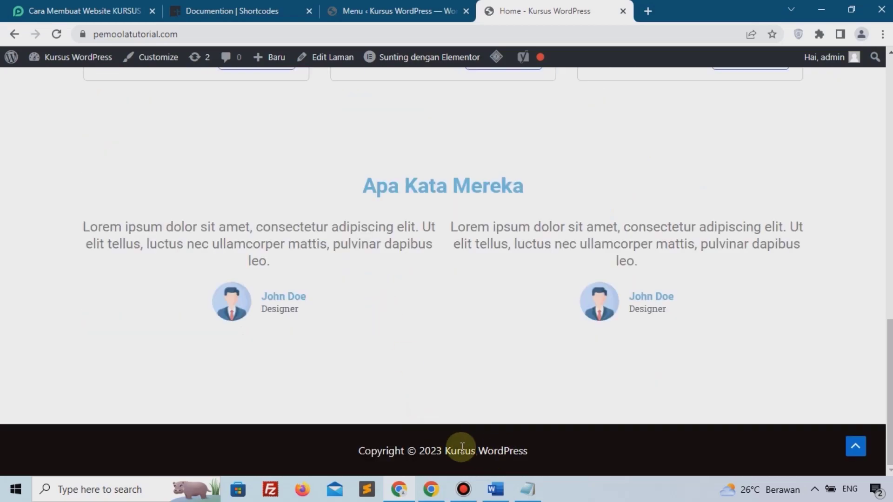
pyautogui.scroll(15, 528, 398)
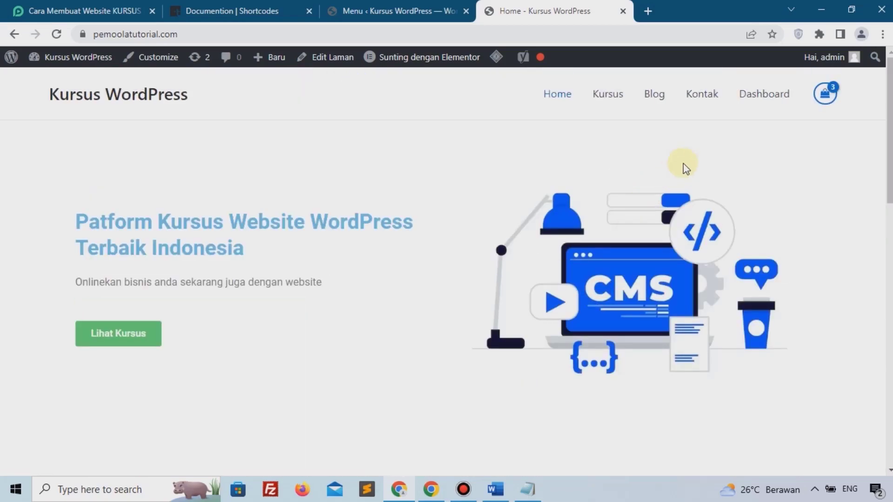
# Visit the Dashboard page from the header menu, return Home, and close the menu editor tab.
pyautogui.click(764, 95)
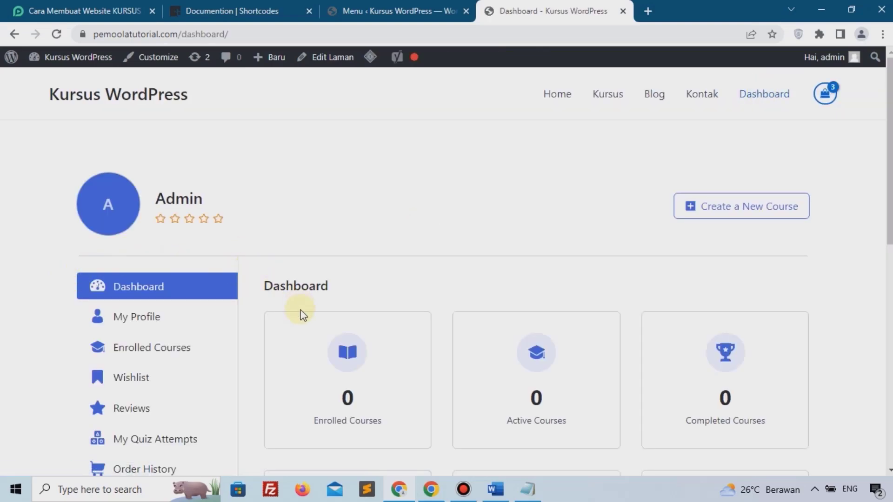
pyautogui.scroll(-10, 299, 323)
pyautogui.scroll(1, 303, 327)
pyautogui.scroll(9, 303, 328)
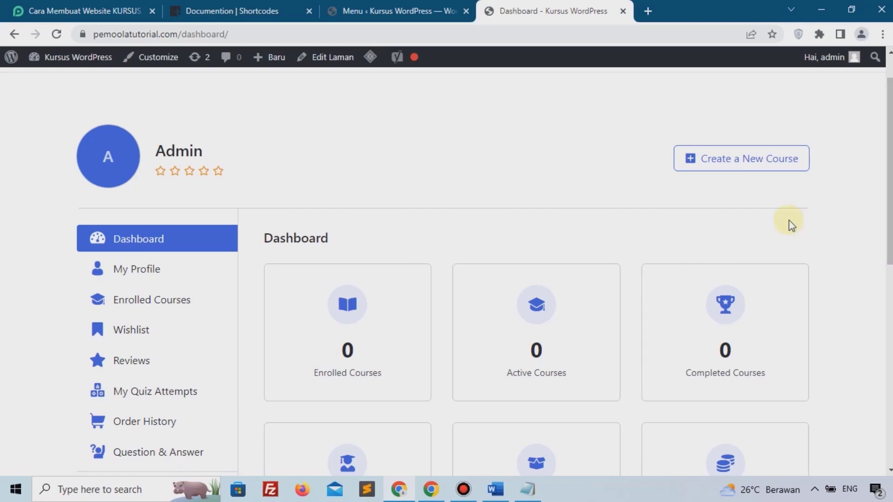
pyautogui.scroll(1, 543, 219)
pyautogui.moveTo(393, 6)
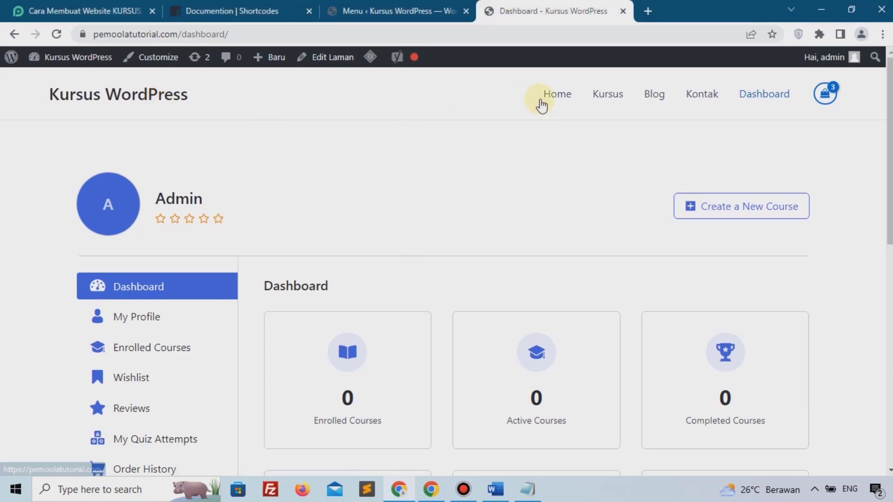
pyautogui.click(559, 95)
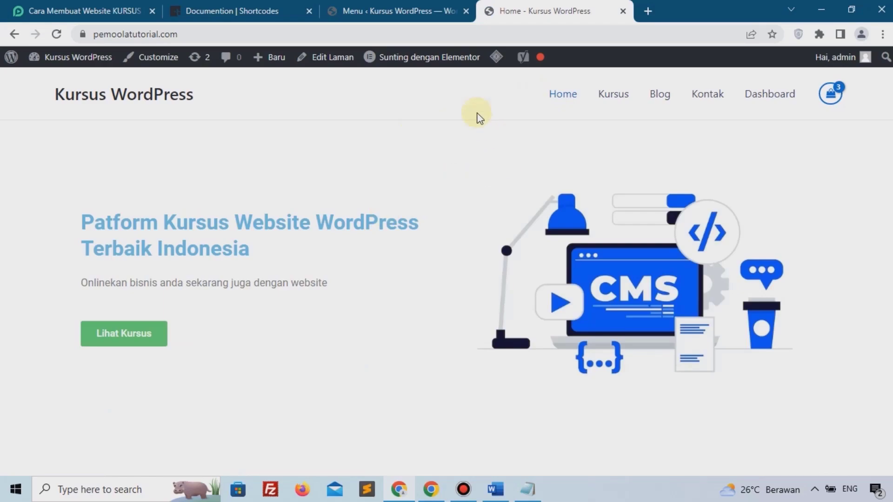
pyautogui.click(466, 12)
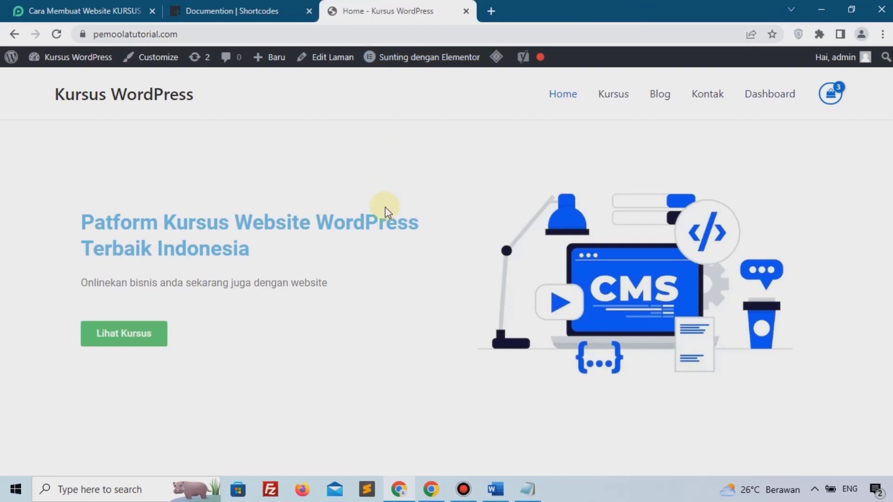